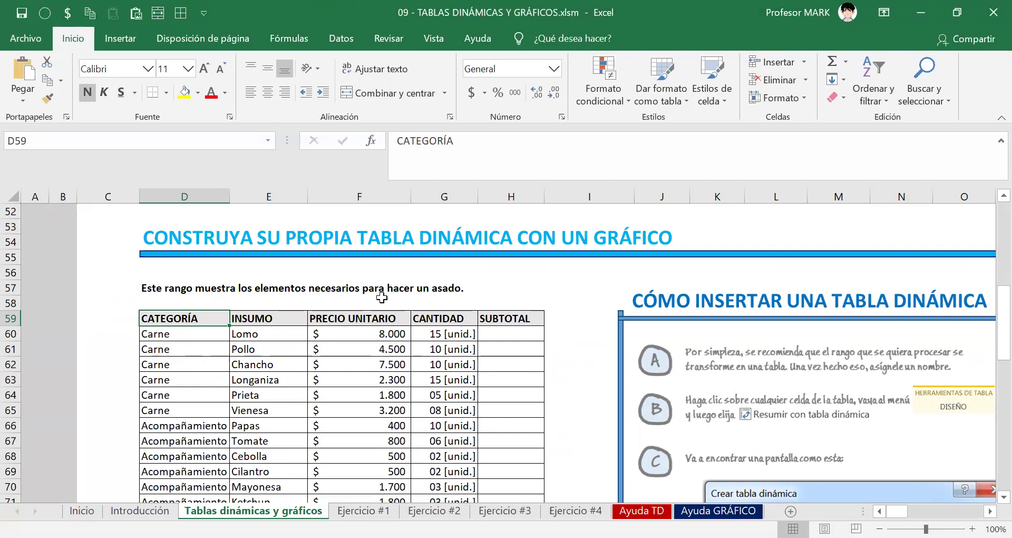
Convert the range D59:H121 into a table that has headers.
{"action": "scroll", "coordinate": [382, 299], "scroll_direction": "down", "scroll_amount": 1}
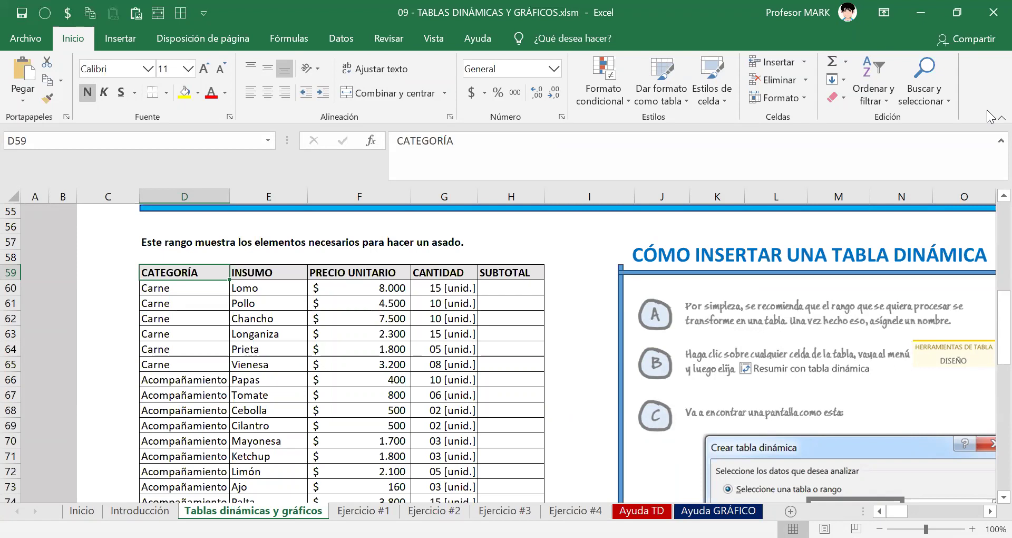
{"action": "key", "text": "ctrl+shift+Right"}
{"action": "key", "text": "ctrl+shift+Down"}
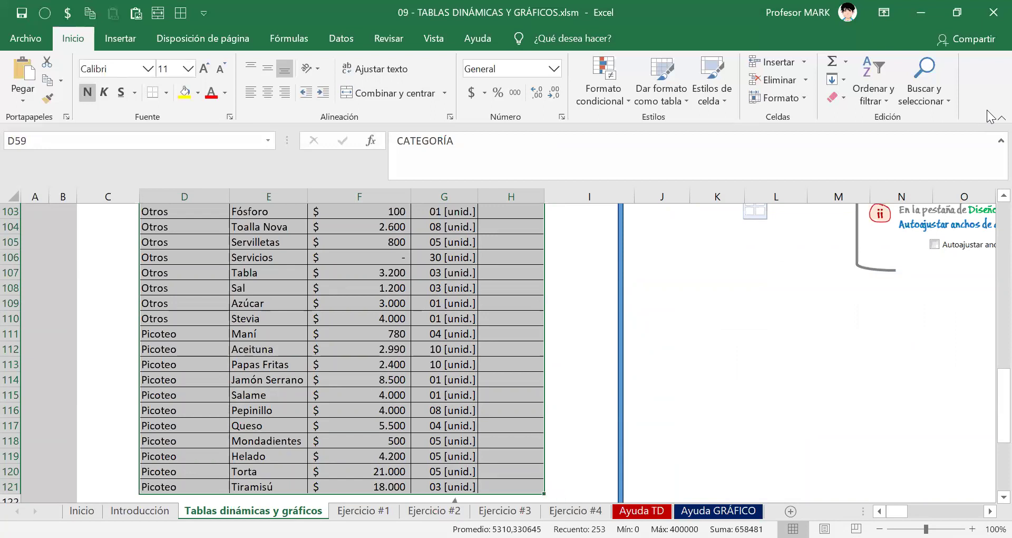
{"action": "key", "text": "ctrl+t"}
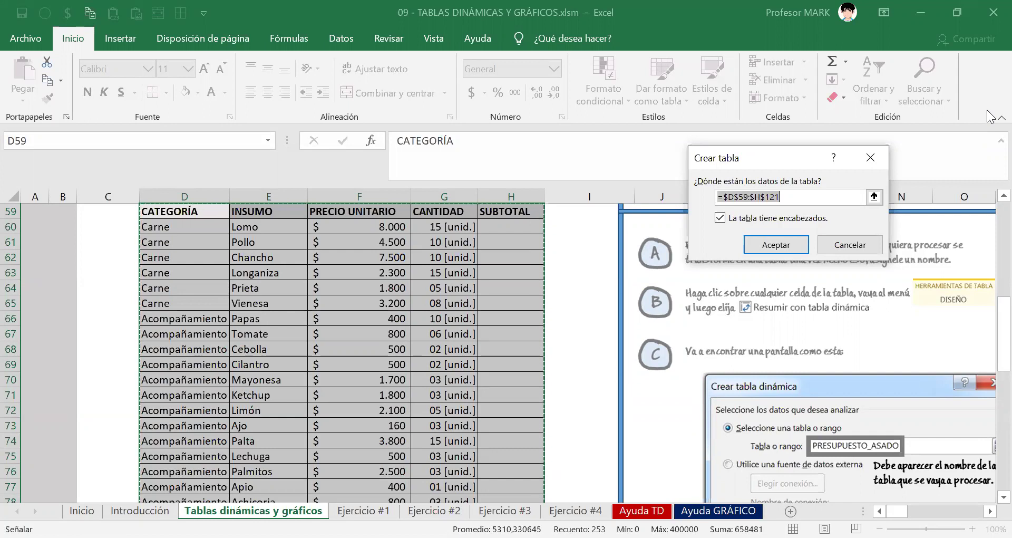
{"action": "key", "text": "Return"}
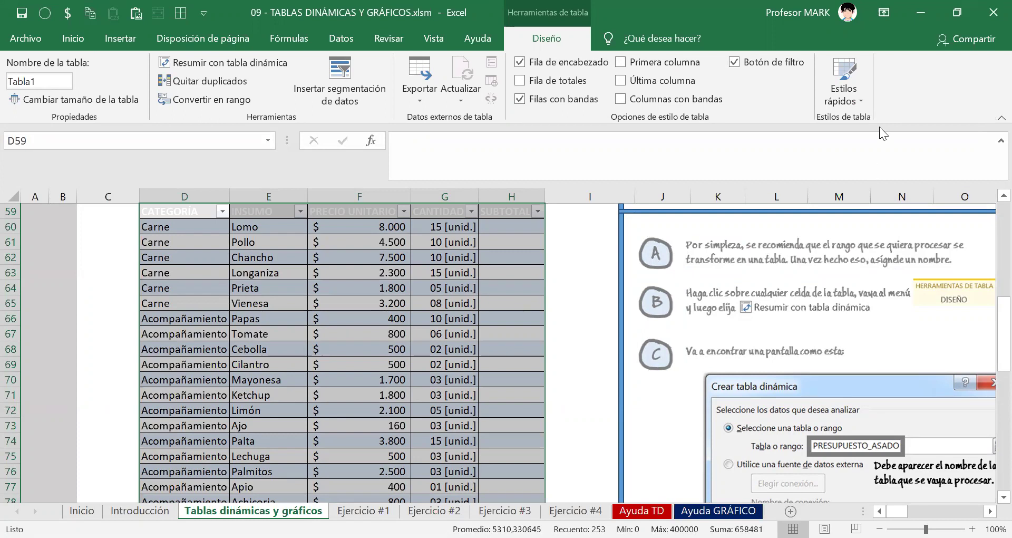
Apply the first style in the Claro group to the new table, removing its blue banding.
{"action": "left_click", "coordinate": [364, 301]}
{"action": "scroll", "coordinate": [380, 317], "scroll_direction": "up", "scroll_amount": 1}
{"action": "scroll", "coordinate": [380, 318], "scroll_direction": "up", "scroll_amount": 2}
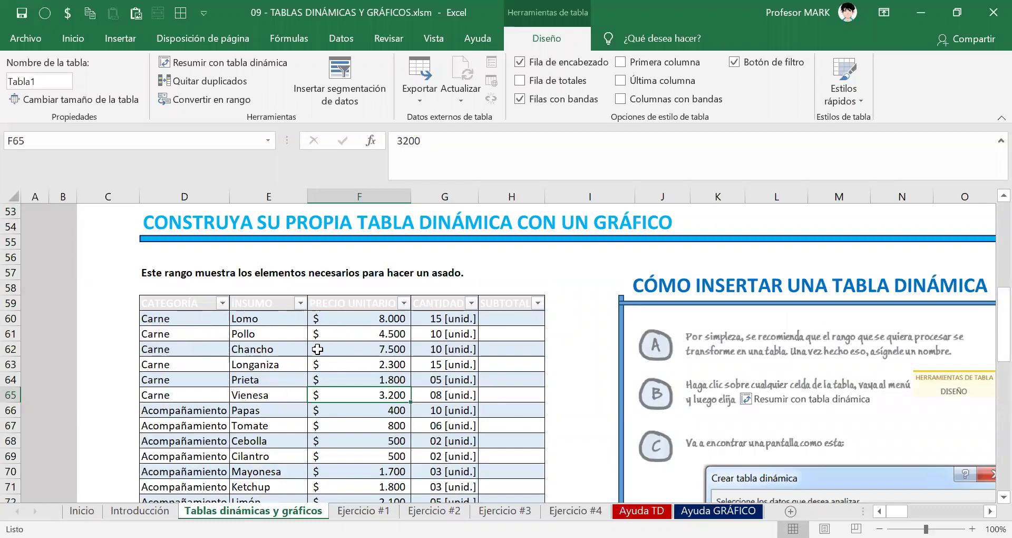
{"action": "left_click", "coordinate": [362, 345]}
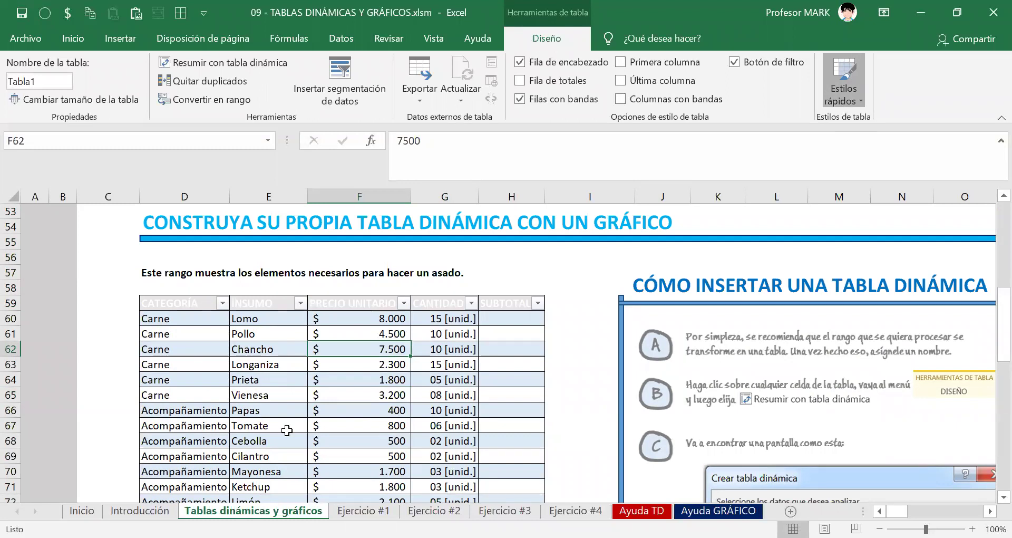
{"action": "left_click", "coordinate": [843, 98]}
{"action": "left_click", "coordinate": [648, 150]}
{"action": "left_click", "coordinate": [311, 369]}
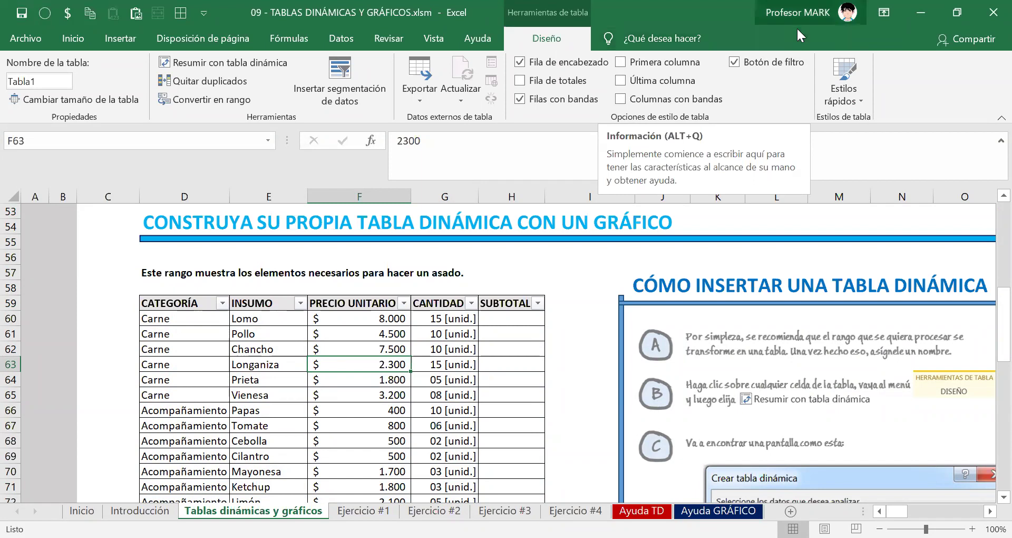
Set the first Claro table style as the default style for tables.
{"action": "left_click", "coordinate": [831, 102]}
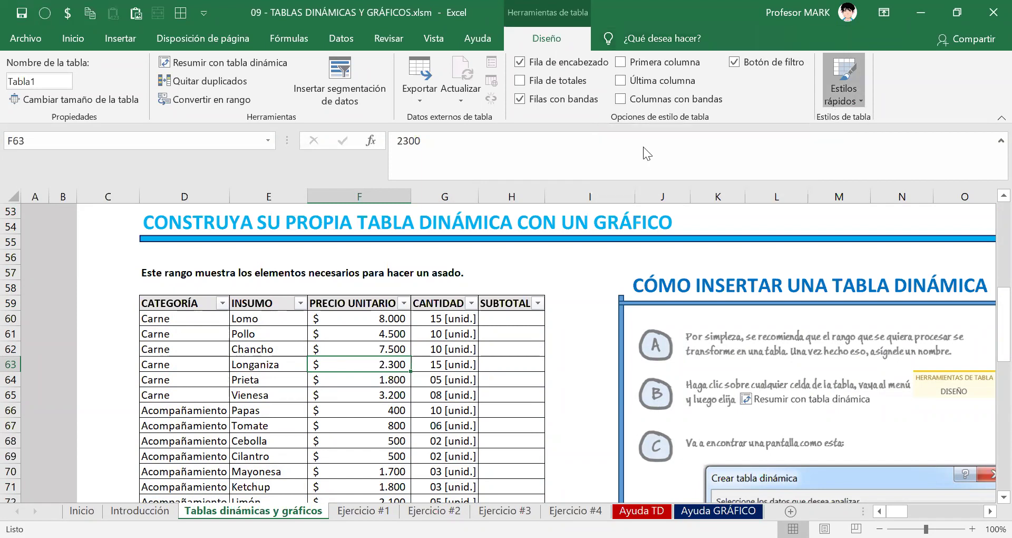
{"action": "right_click", "coordinate": [643, 147]}
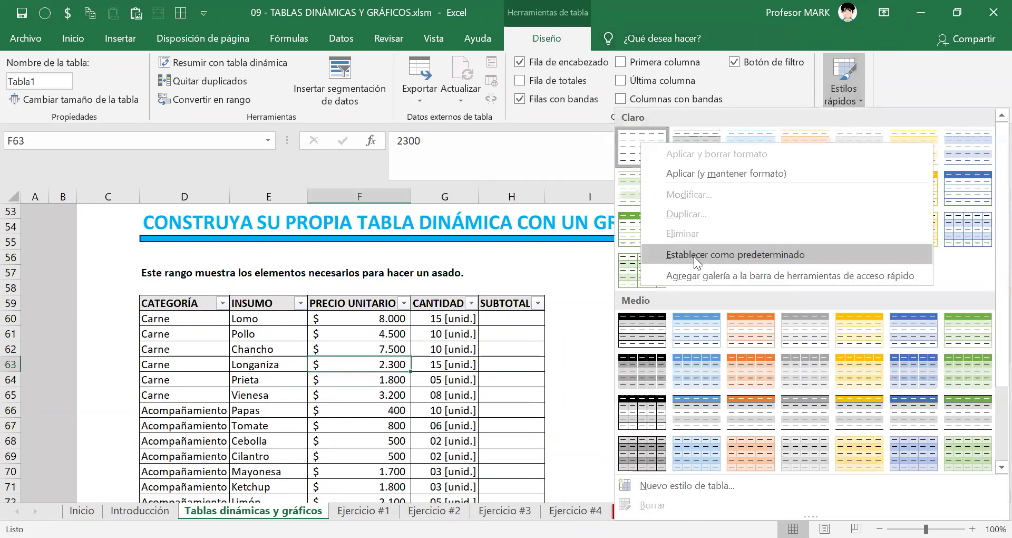
{"action": "left_click", "coordinate": [694, 256]}
{"action": "left_click", "coordinate": [330, 344]}
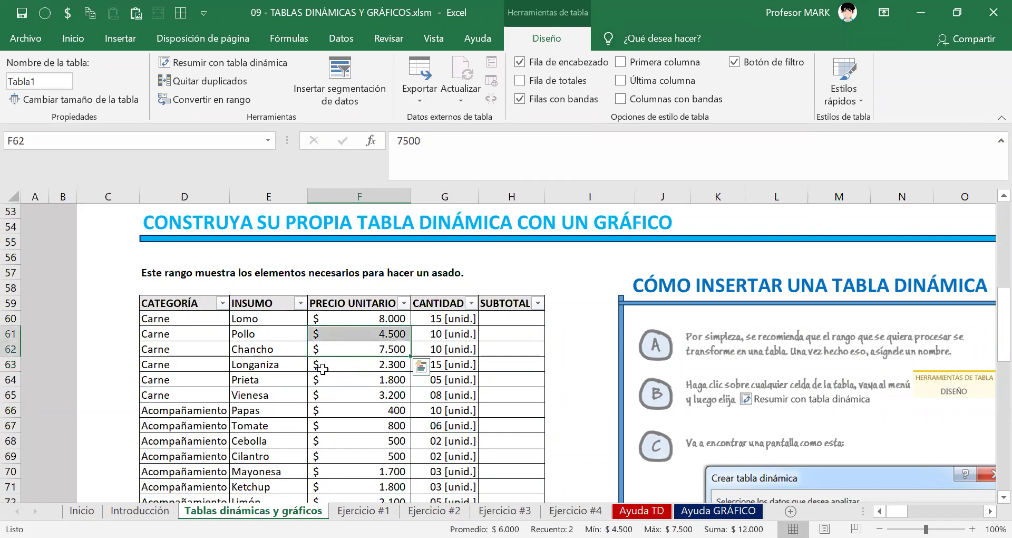
{"action": "left_click", "coordinate": [350, 365]}
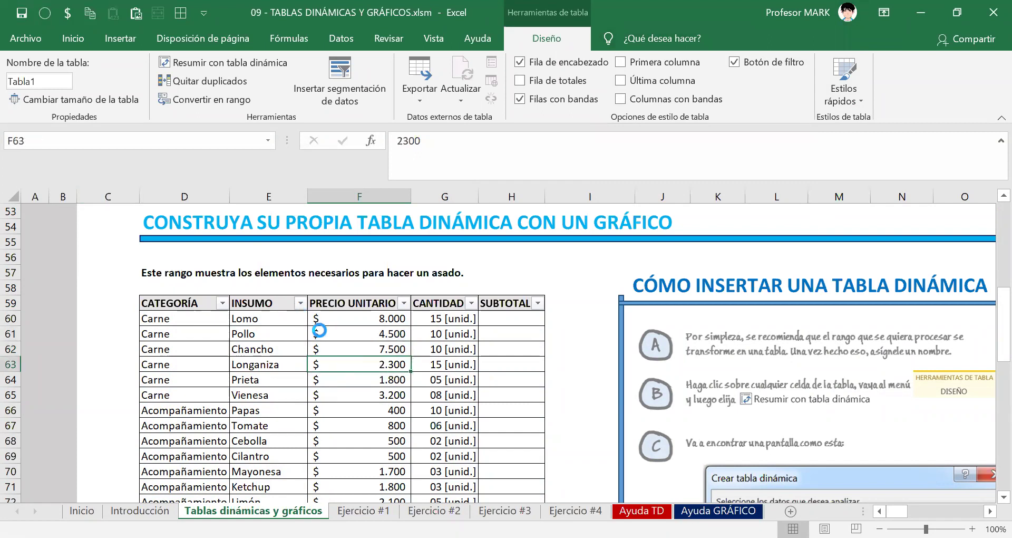
{"action": "left_click", "coordinate": [334, 331]}
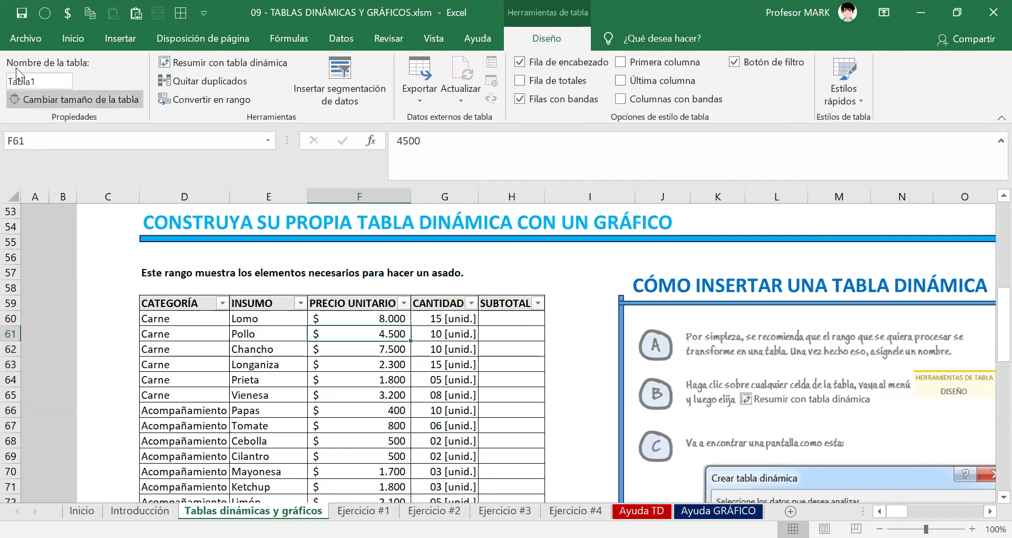
Rename the table as PRESUPUESTO_DEL_ASADO.
{"action": "left_click", "coordinate": [43, 79]}
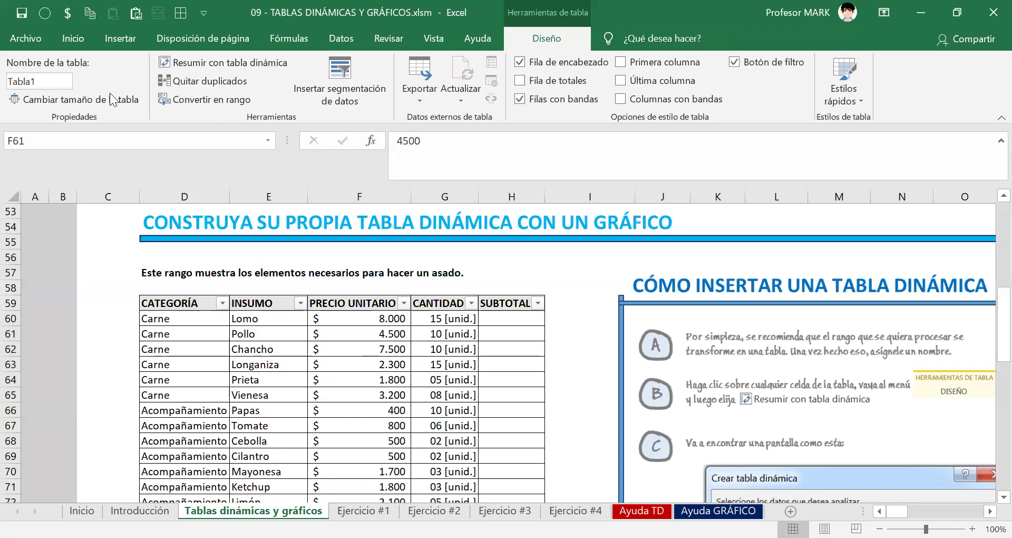
{"action": "left_click", "coordinate": [37, 81]}
{"action": "left_click_drag", "start_coordinate": [54, 78], "coordinate": [4, 87]}
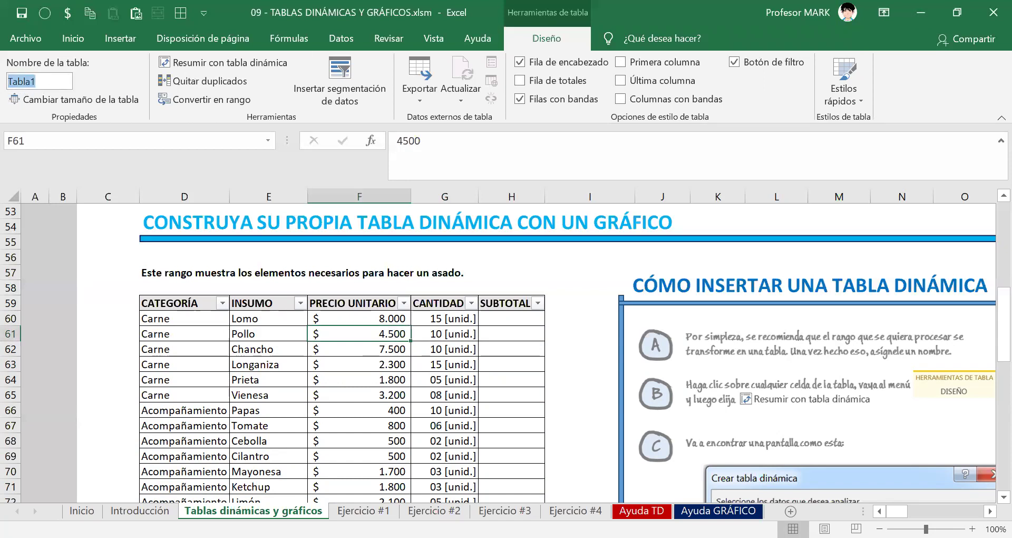
{"action": "type", "text": "PRESUPUESTO"}
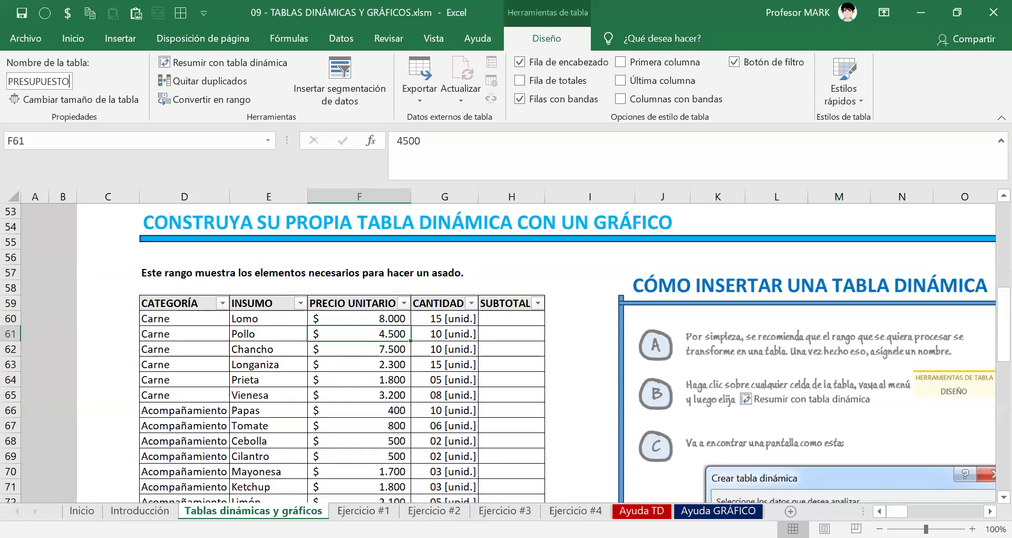
{"action": "type", "text": "_DEL_ASADO"}
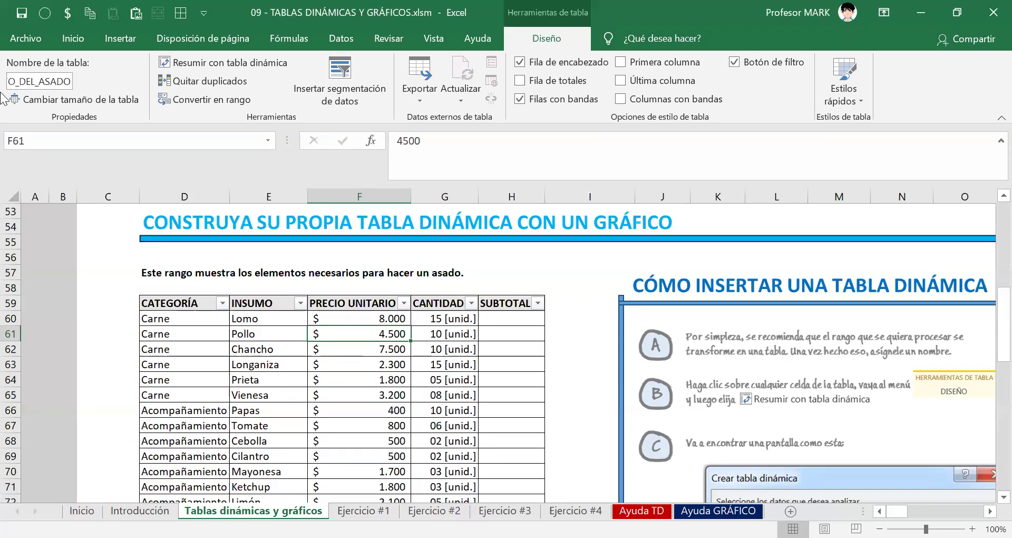
{"action": "key", "text": "Return"}
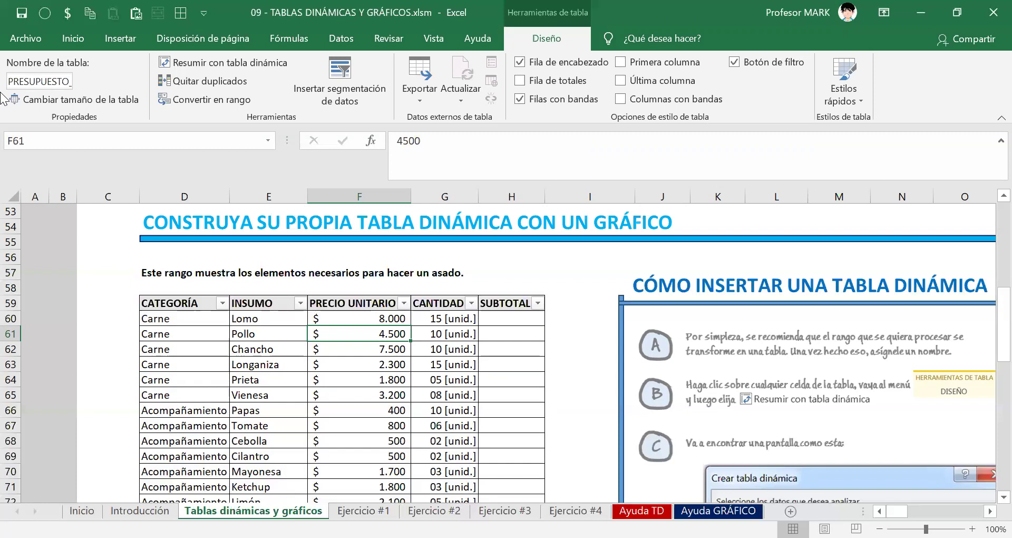
Examine the SUBTOTAL column of the table from row 60 down to row 121.
{"action": "key", "text": "Delete"}
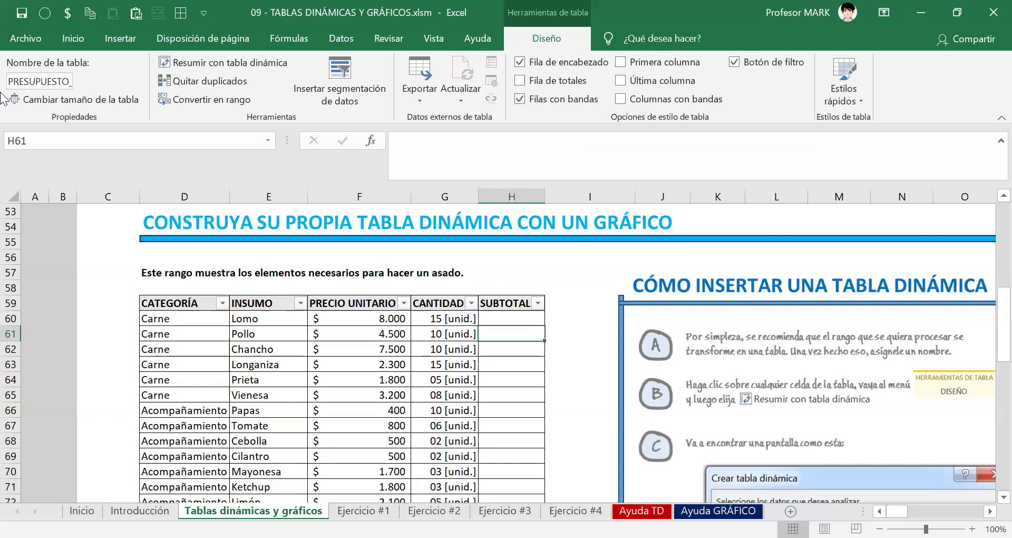
{"action": "key", "text": "Up"}
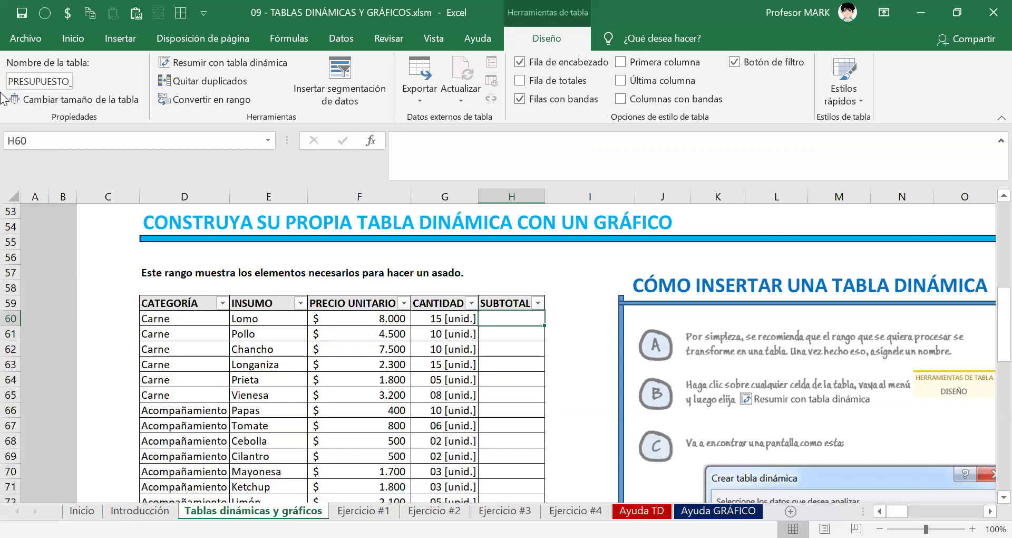
{"action": "key", "text": "ctrl+shift+Down"}
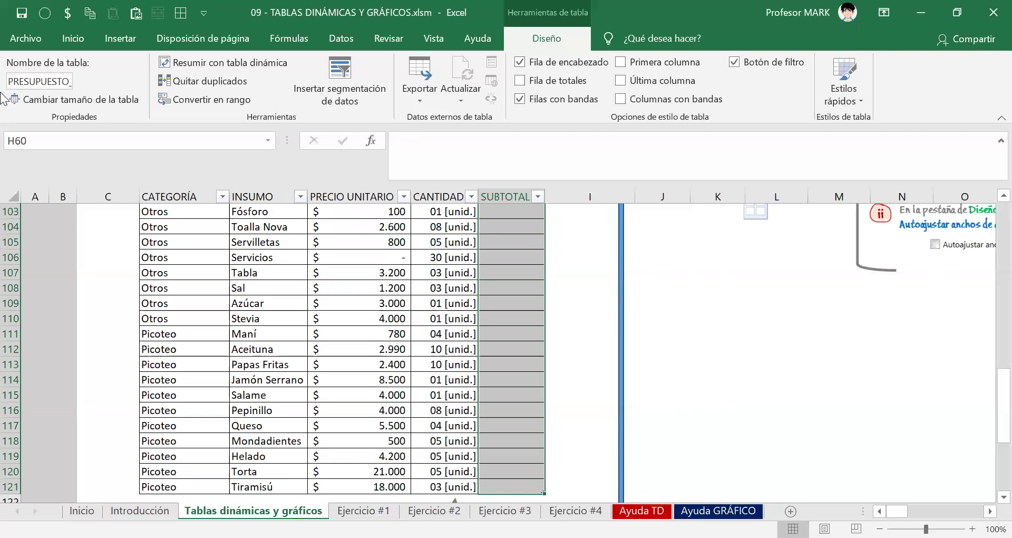
{"action": "key", "text": "Up"}
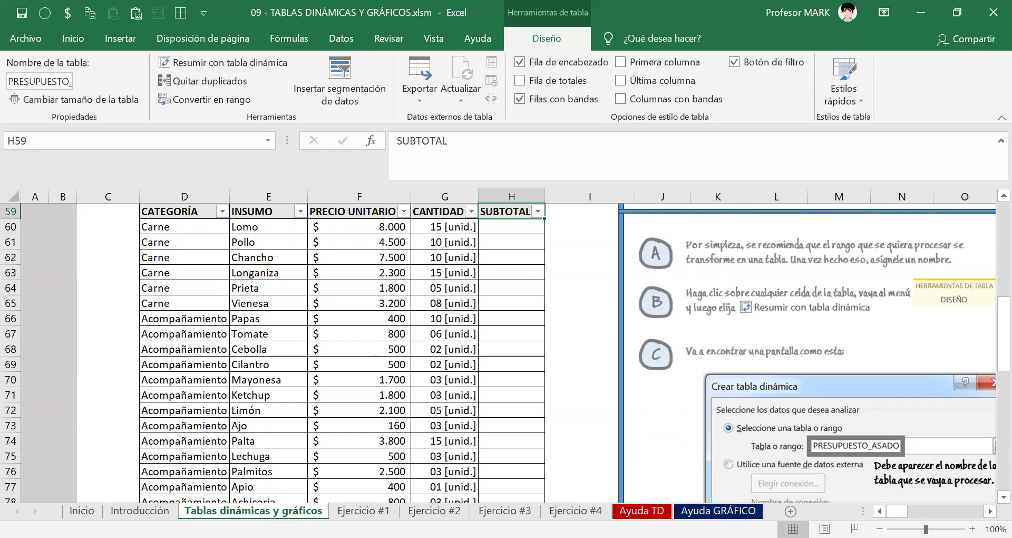
{"action": "left_click_drag", "start_coordinate": [863, 511], "coordinate": [785, 511]}
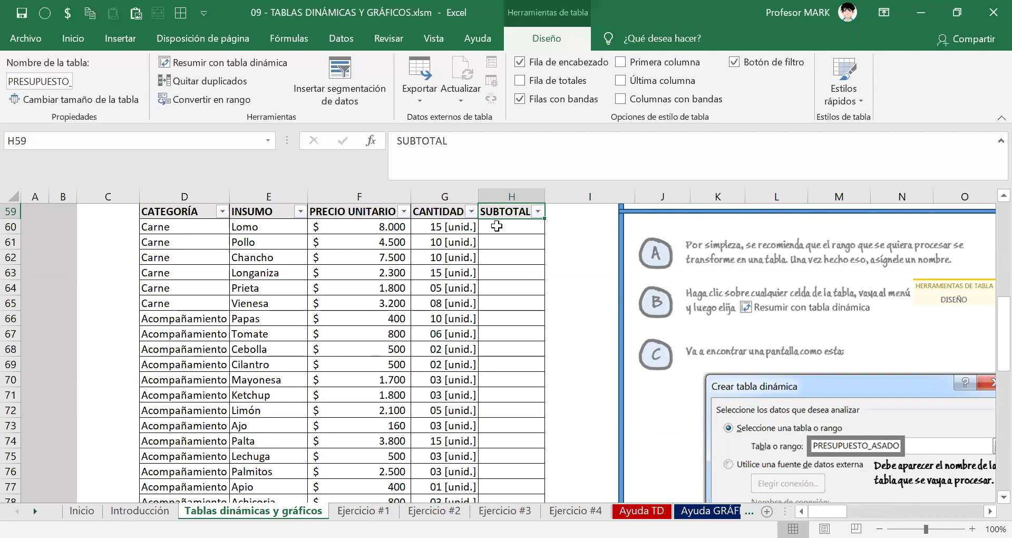
{"action": "left_click_drag", "start_coordinate": [517, 228], "coordinate": [511, 410]}
{"action": "left_click", "coordinate": [527, 227]}
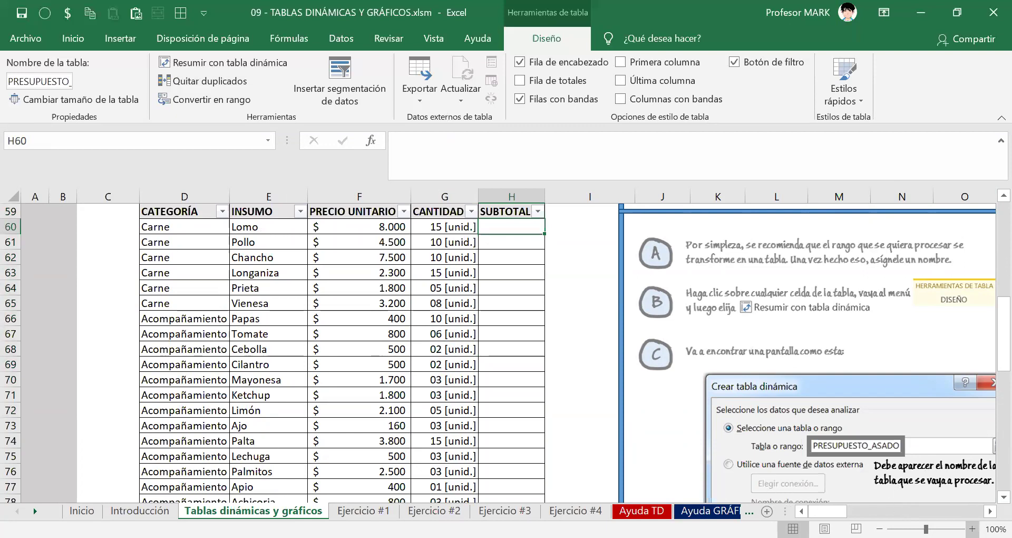
Read the instructions under "CÓMO INSERTAR UNA TABLA DINÁMICA" beside the table.
{"action": "left_click", "coordinate": [990, 511]}
{"action": "left_click", "coordinate": [508, 340]}
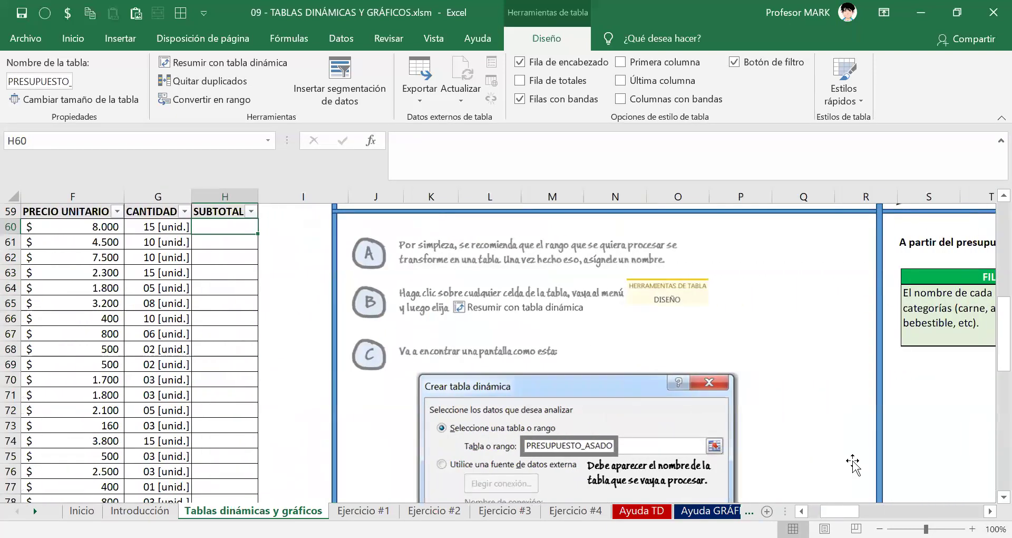
{"action": "left_click_drag", "start_coordinate": [508, 340], "coordinate": [509, 343]}
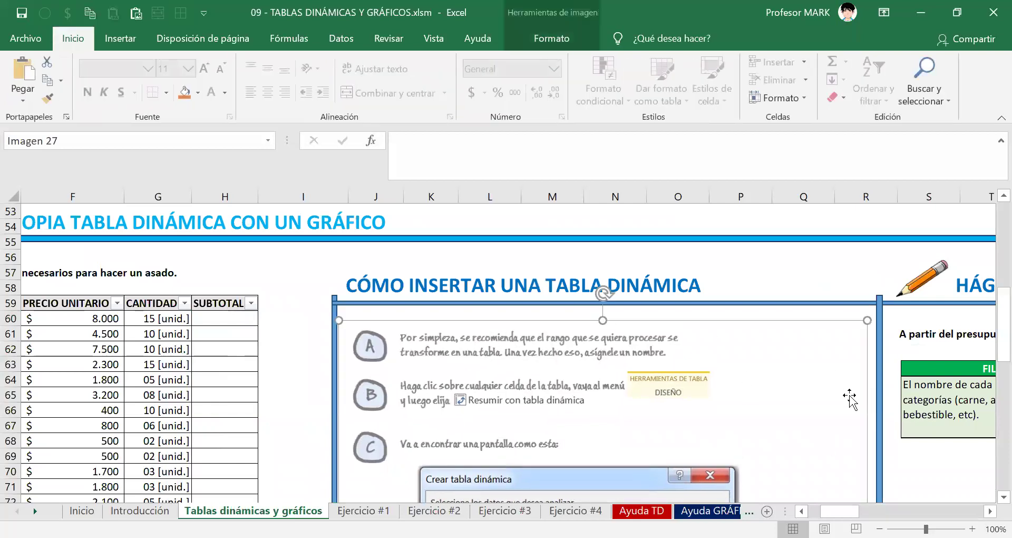
{"action": "scroll", "coordinate": [861, 388], "scroll_direction": "down", "scroll_amount": 1}
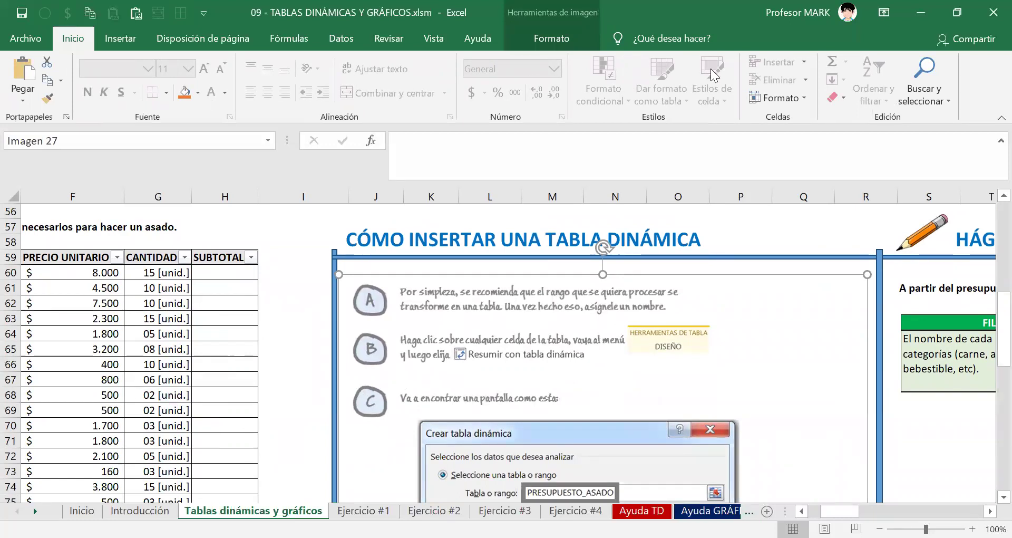
{"action": "scroll", "coordinate": [498, 317], "scroll_direction": "down", "scroll_amount": 2}
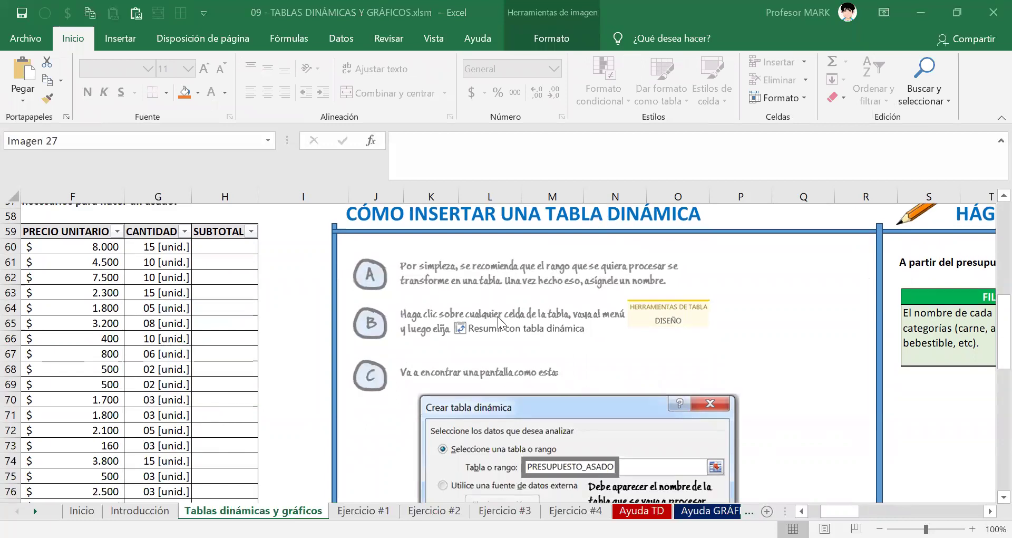
{"action": "scroll", "coordinate": [497, 316], "scroll_direction": "up", "scroll_amount": 2}
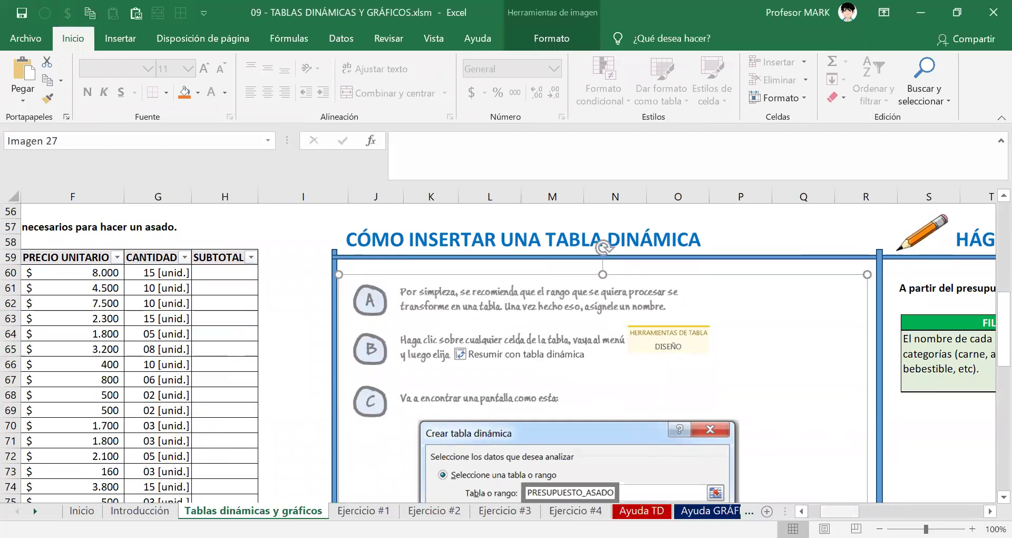
{"action": "scroll", "coordinate": [290, 296], "scroll_direction": "left", "scroll_amount": 3}
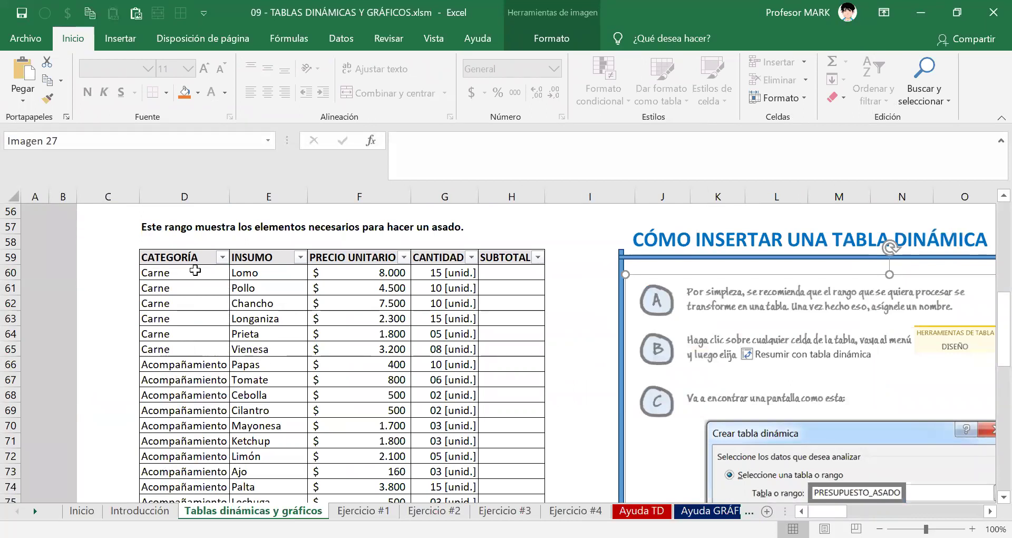
Select a cell inside the table and compare its design options with instructions A to C for inserting a pivot table.
{"action": "left_click", "coordinate": [196, 270]}
{"action": "left_click", "coordinate": [420, 391]}
{"action": "left_click", "coordinate": [521, 309]}
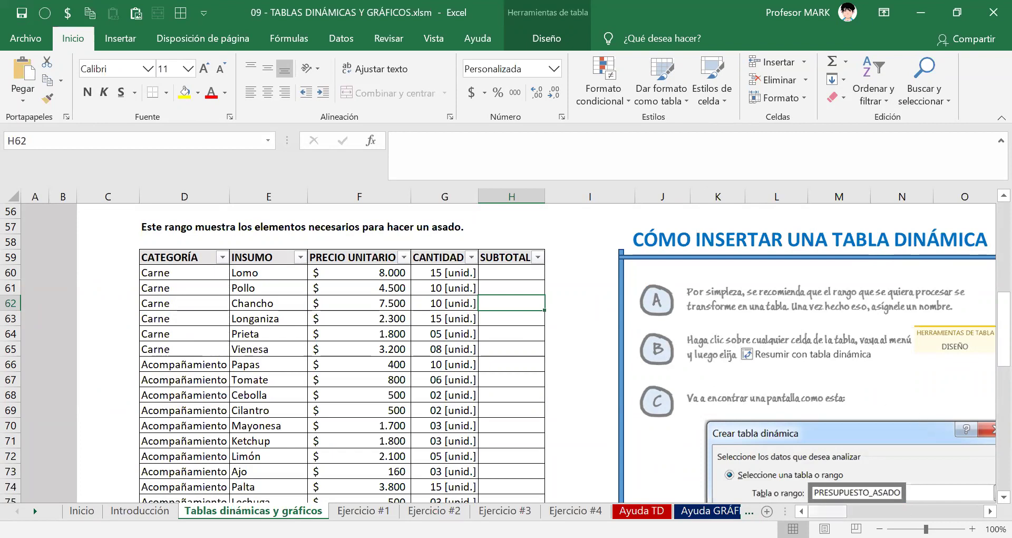
{"action": "scroll", "coordinate": [585, 266], "scroll_direction": "right", "scroll_amount": 5}
{"action": "left_click", "coordinate": [546, 39]}
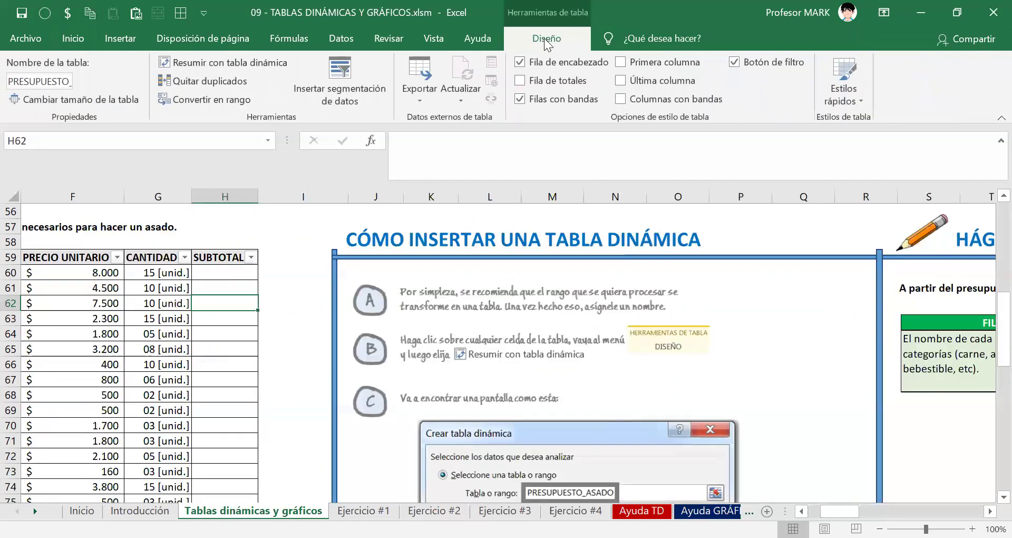
{"action": "left_click", "coordinate": [847, 95]}
{"action": "left_click", "coordinate": [69, 80]}
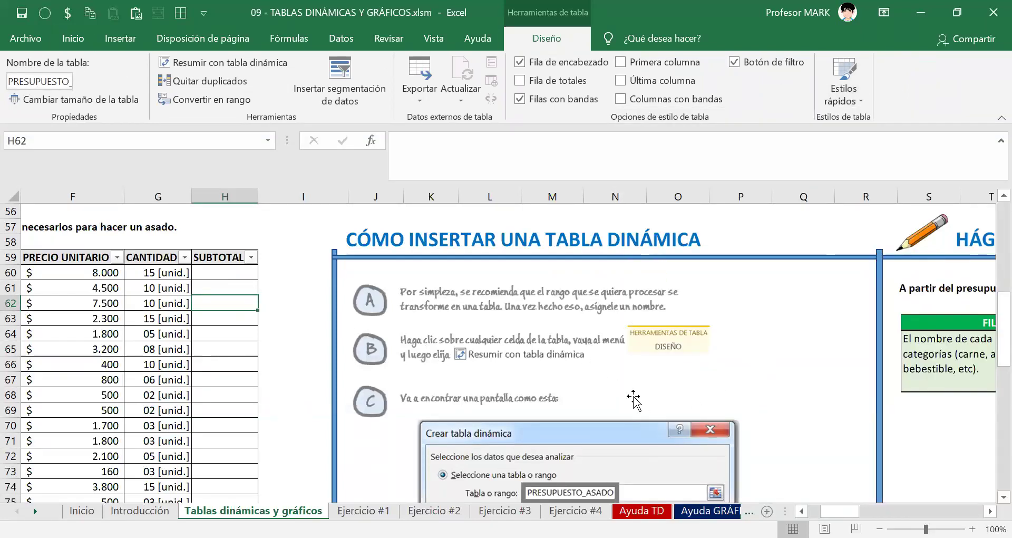
{"action": "scroll", "coordinate": [634, 399], "scroll_direction": "down", "scroll_amount": 3}
{"action": "scroll", "coordinate": [634, 399], "scroll_direction": "up", "scroll_amount": 3}
{"action": "scroll", "coordinate": [634, 419], "scroll_direction": "left", "scroll_amount": 3}
{"action": "left_click", "coordinate": [276, 348]}
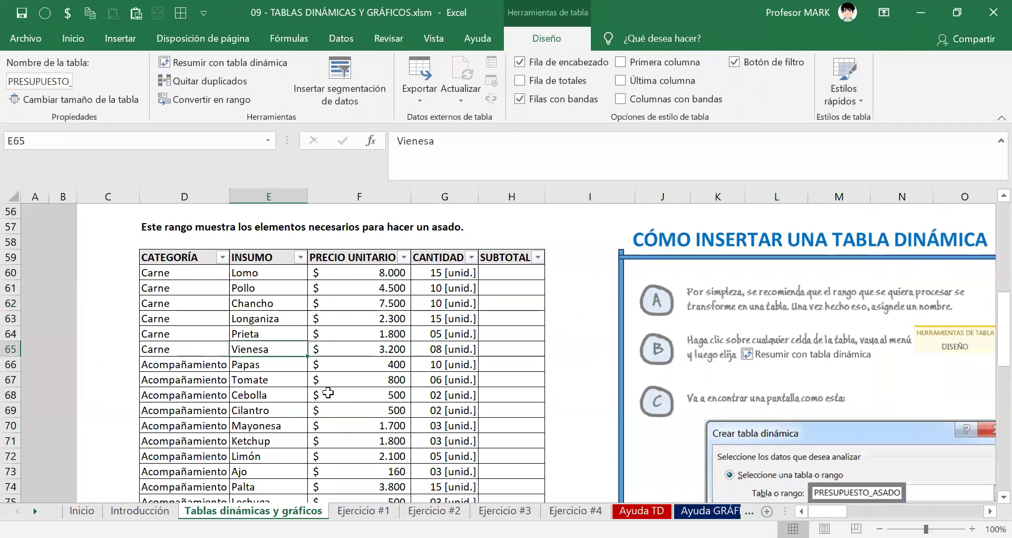
{"action": "left_click", "coordinate": [366, 424]}
{"action": "left_click", "coordinate": [388, 300]}
{"action": "left_click", "coordinate": [315, 389]}
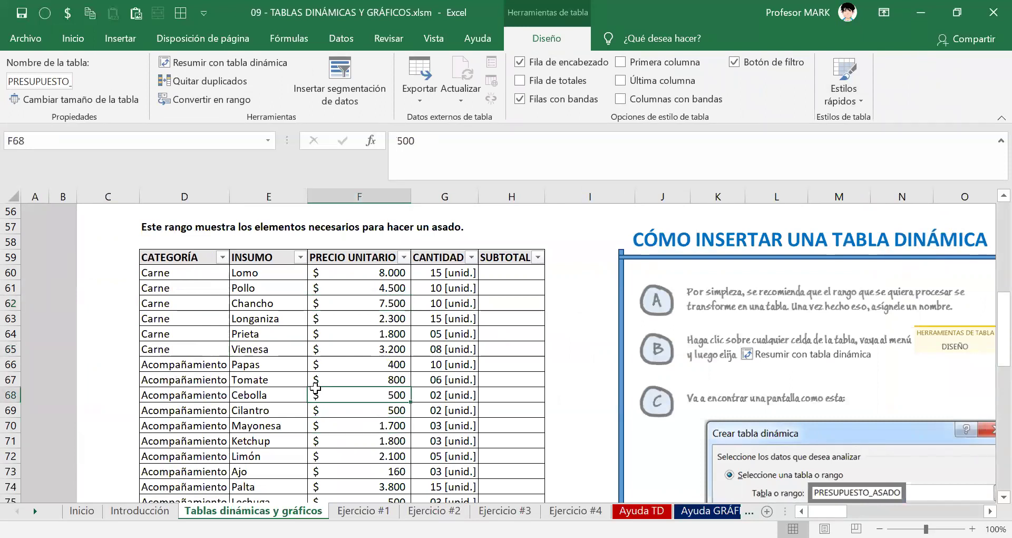
{"action": "left_click", "coordinate": [239, 287]}
{"action": "left_click", "coordinate": [232, 391]}
{"action": "left_click", "coordinate": [465, 396]}
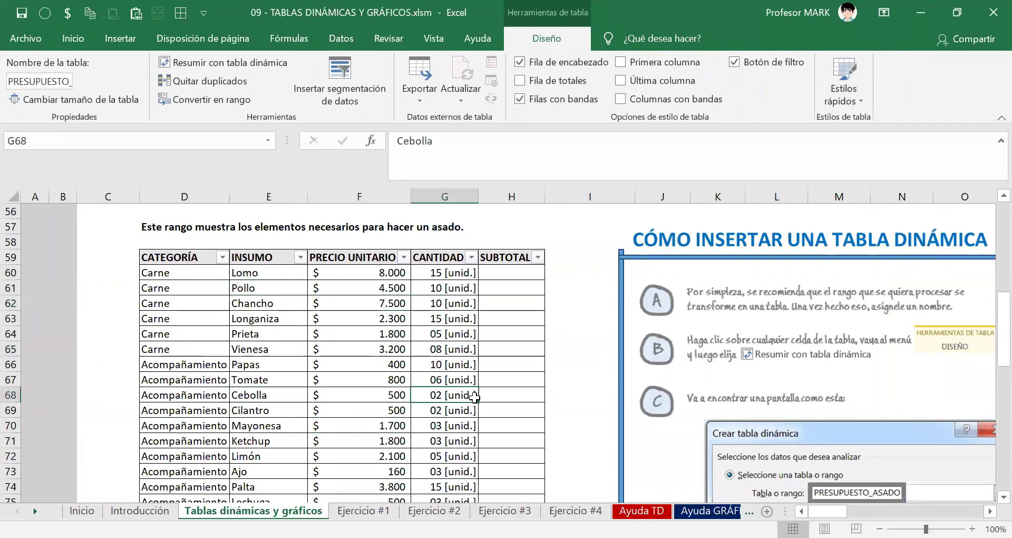
{"action": "left_click", "coordinate": [377, 318]}
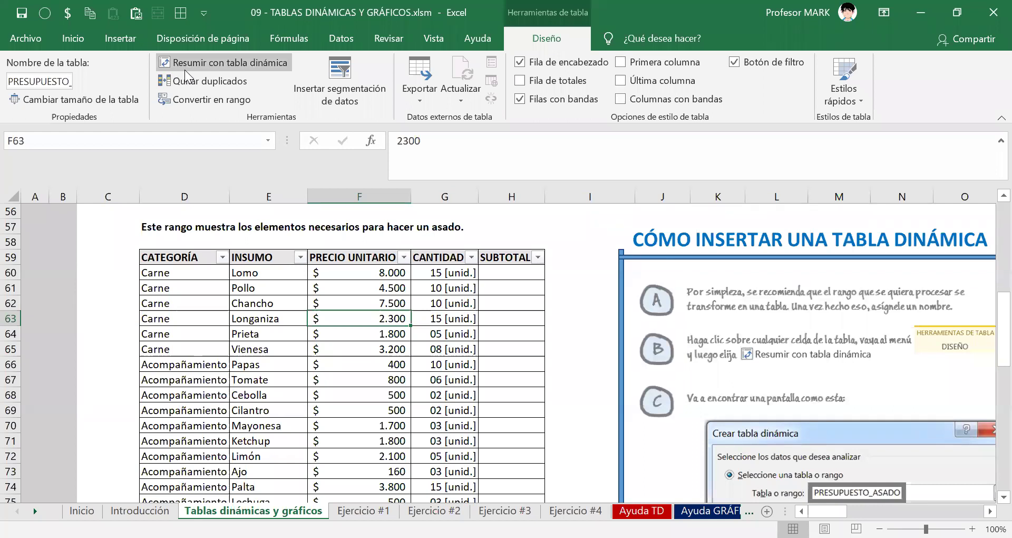
{"action": "mouse_move", "coordinate": [168, 44]}
{"action": "left_mouse_down"}
{"action": "mouse_move", "coordinate": [150, 62]}
{"action": "mouse_move", "coordinate": [268, 79]}
{"action": "mouse_move", "coordinate": [279, 50]}
{"action": "mouse_move", "coordinate": [178, 45]}
{"action": "left_mouse_up"}
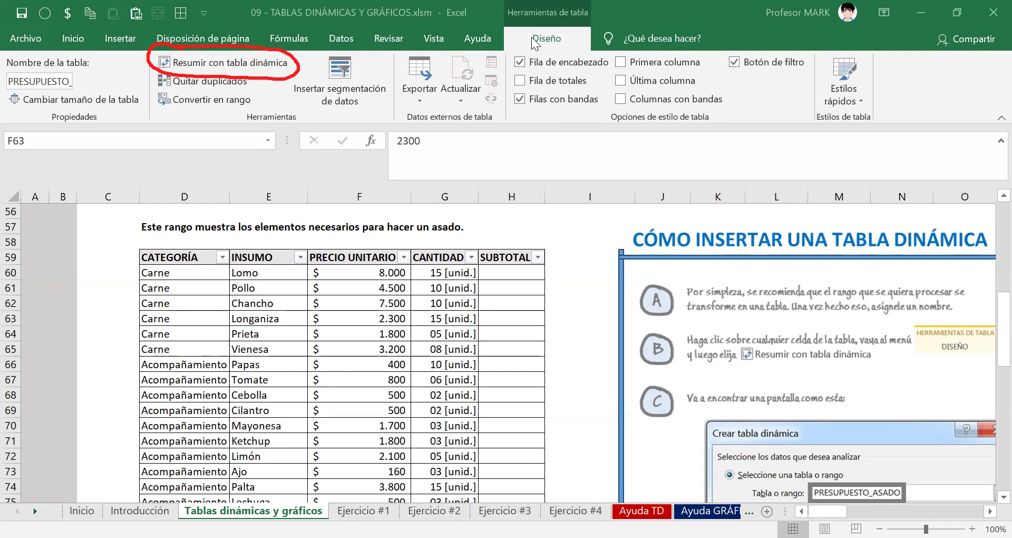
{"action": "key", "text": "ctrl+z"}
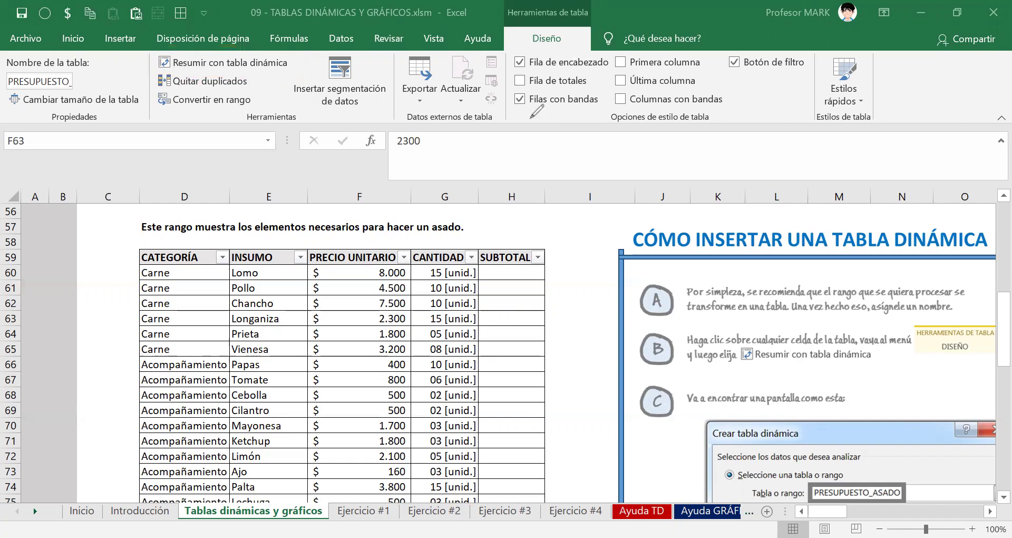
Start a pivot table from a cell inside the budget table, using PRESUPUESTO_DEL_ASADO as the source data.
{"action": "left_click", "coordinate": [156, 257]}
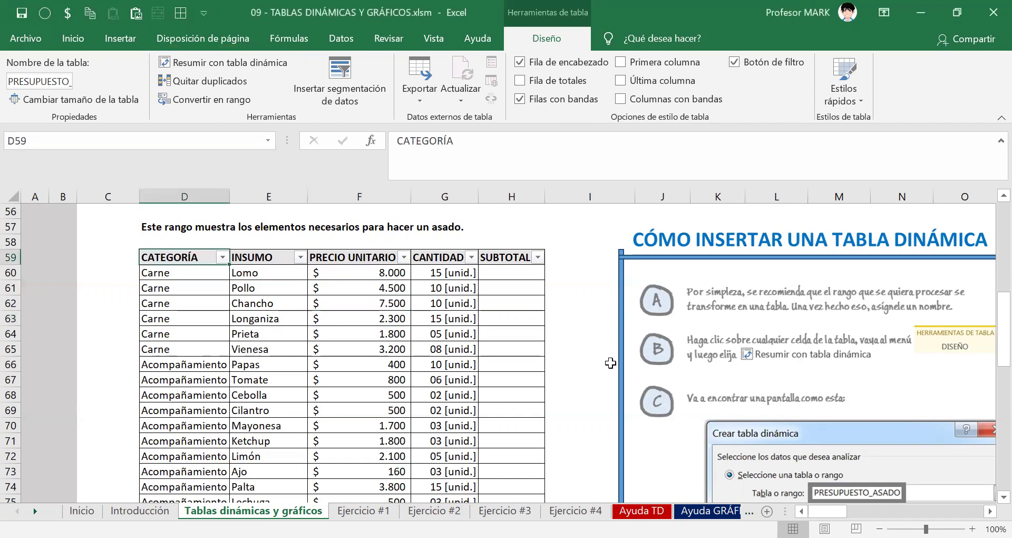
{"action": "left_click", "coordinate": [343, 454]}
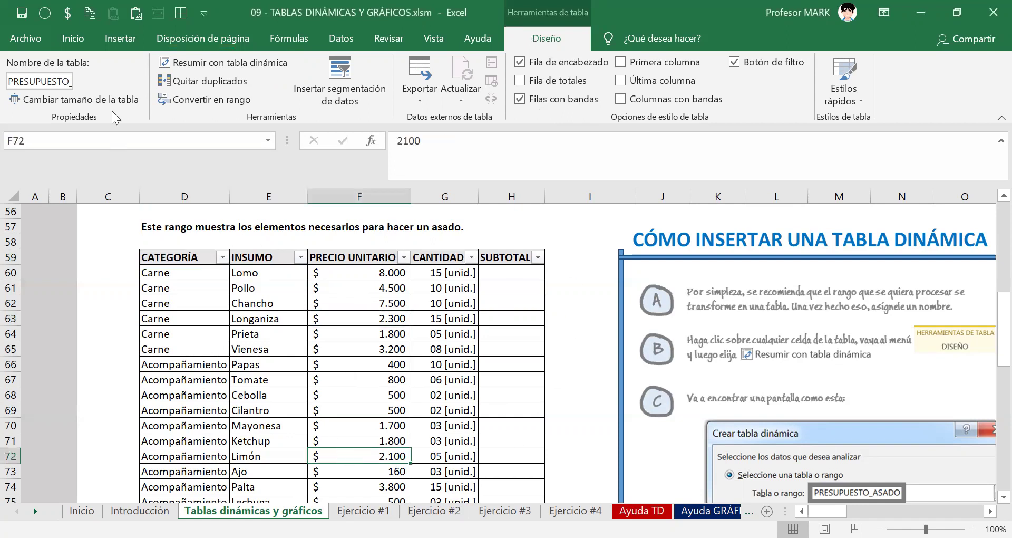
{"action": "left_click", "coordinate": [237, 63]}
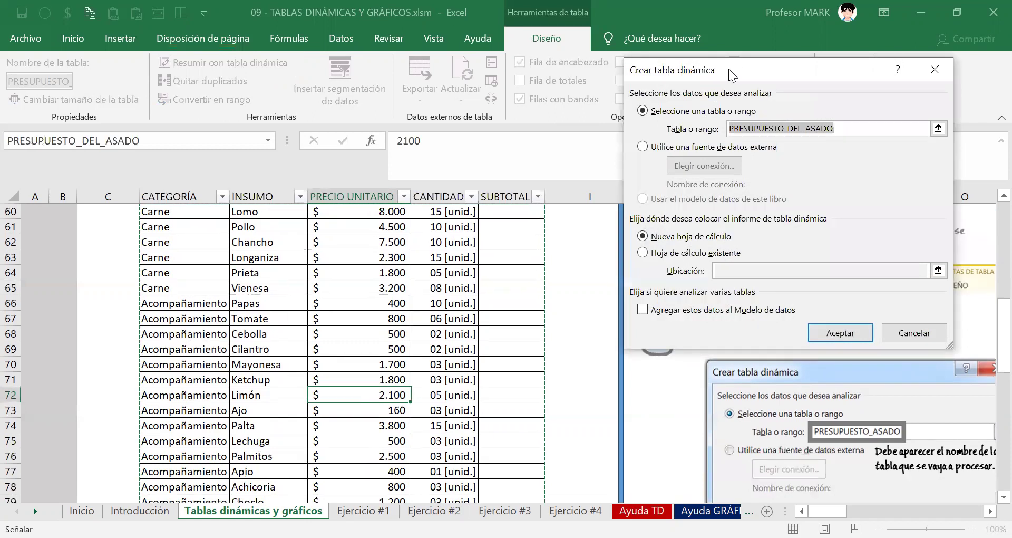
{"action": "left_click_drag", "start_coordinate": [728, 69], "coordinate": [410, 98]}
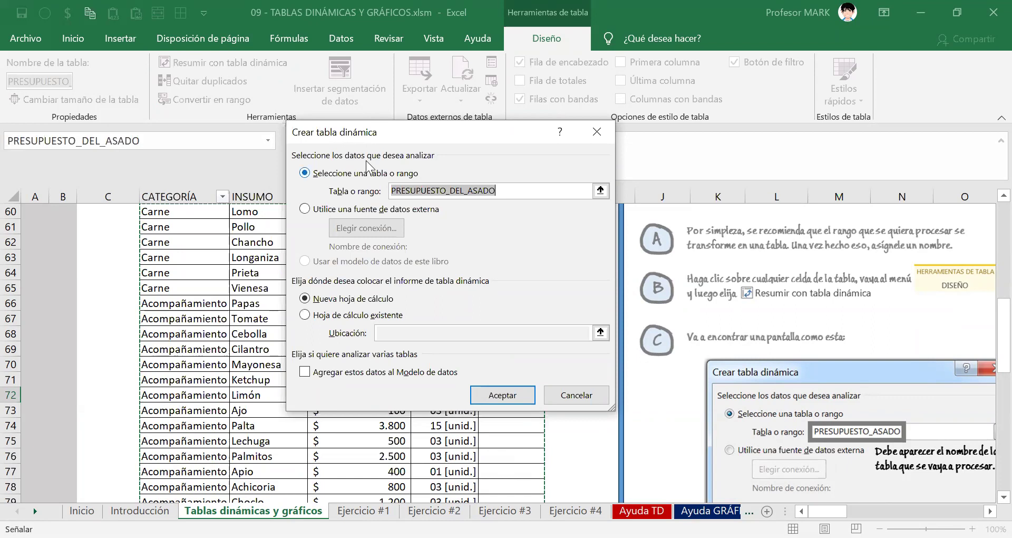
{"action": "left_click", "coordinate": [523, 191]}
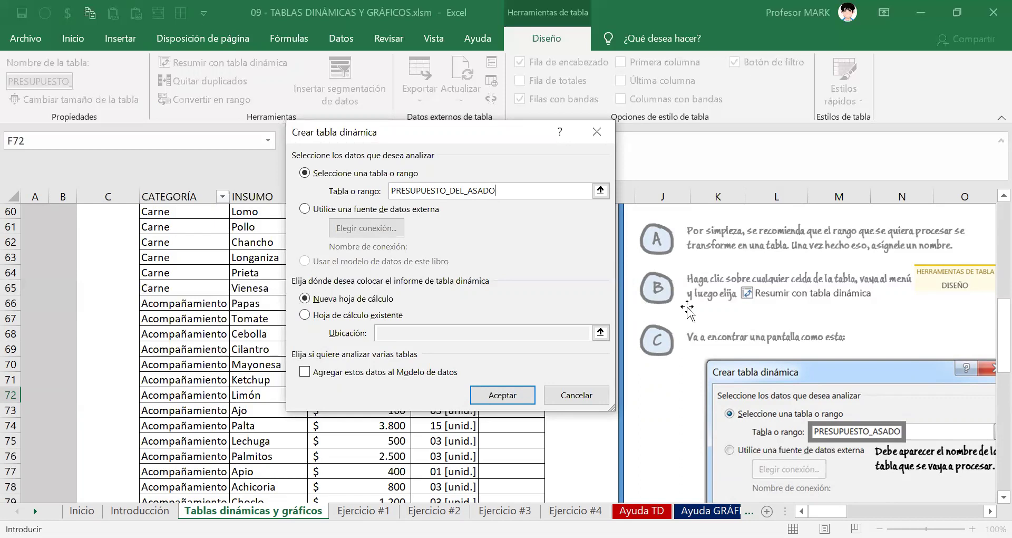
Set the pivot table to be placed in the existing worksheet at cell T105.
{"action": "left_click", "coordinate": [308, 316]}
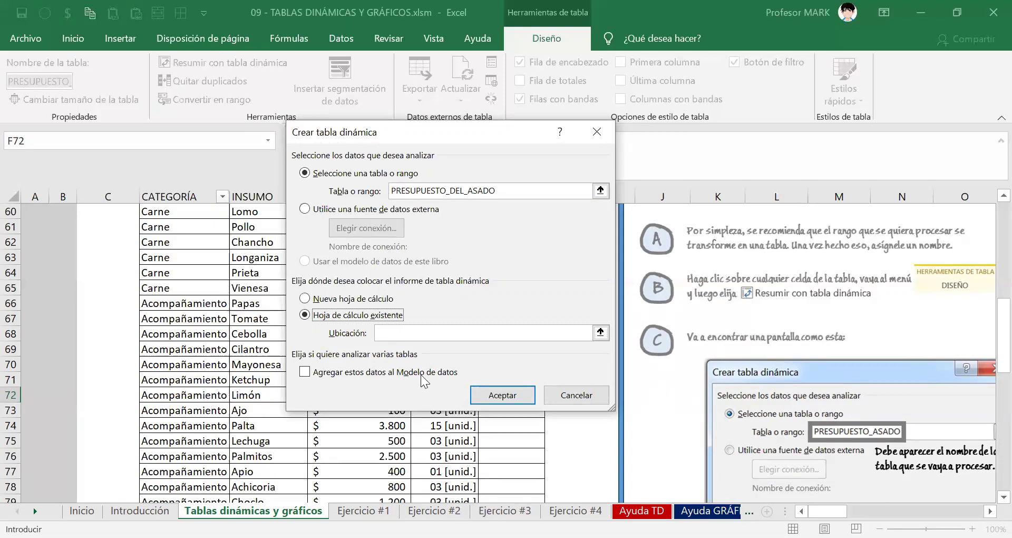
{"action": "left_click", "coordinate": [411, 333]}
{"action": "type", "text": "t"}
{"action": "key", "text": "BackSpace"}
{"action": "type", "text": "T1"}
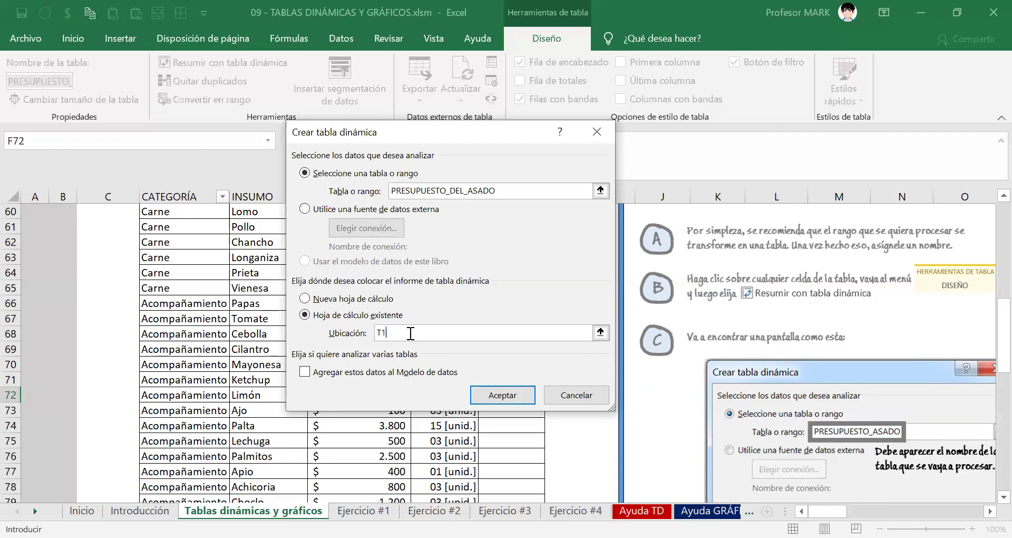
{"action": "type", "text": "05"}
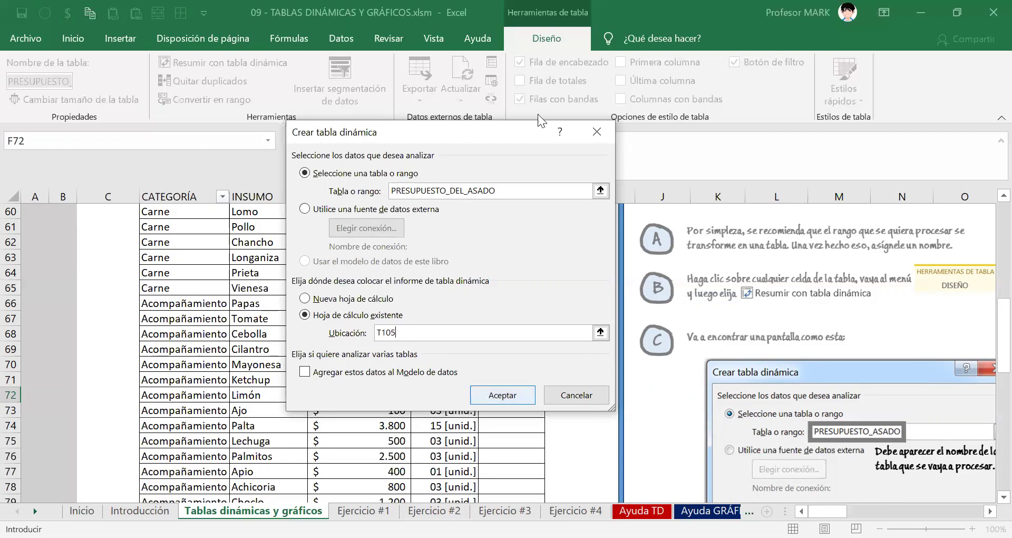
{"action": "key", "text": "Return"}
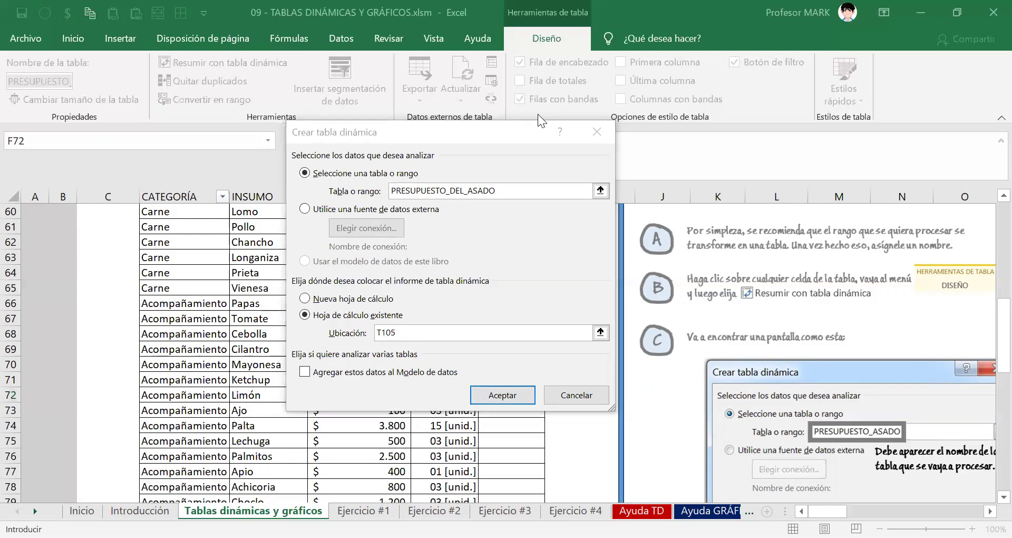
{"action": "key", "text": "t"}
{"action": "left_click", "coordinate": [433, 297]}
{"action": "type", "text": "t"}
{"action": "key", "text": "BackSpace"}
{"action": "type", "text": "T105"}
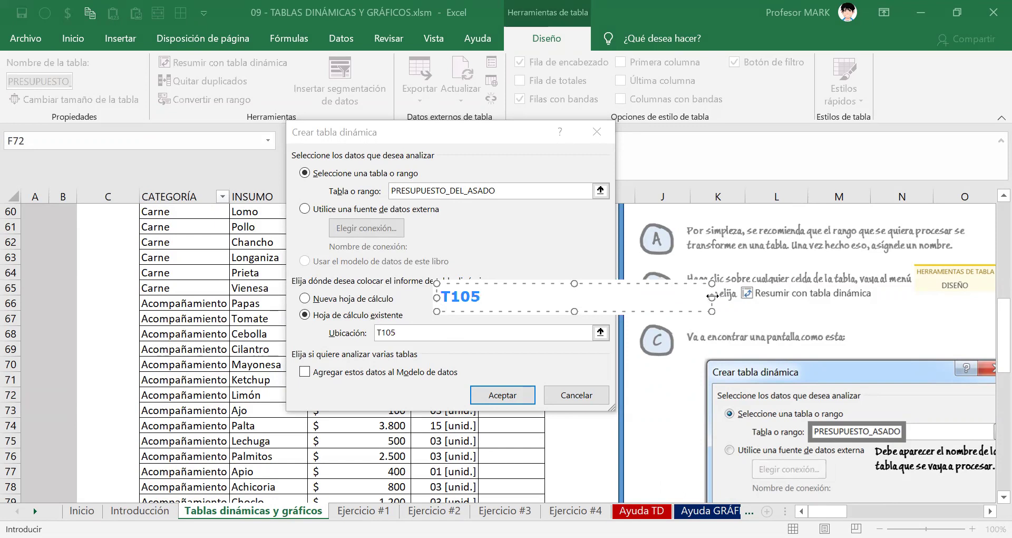
{"action": "left_click_drag", "start_coordinate": [712, 296], "coordinate": [492, 297]}
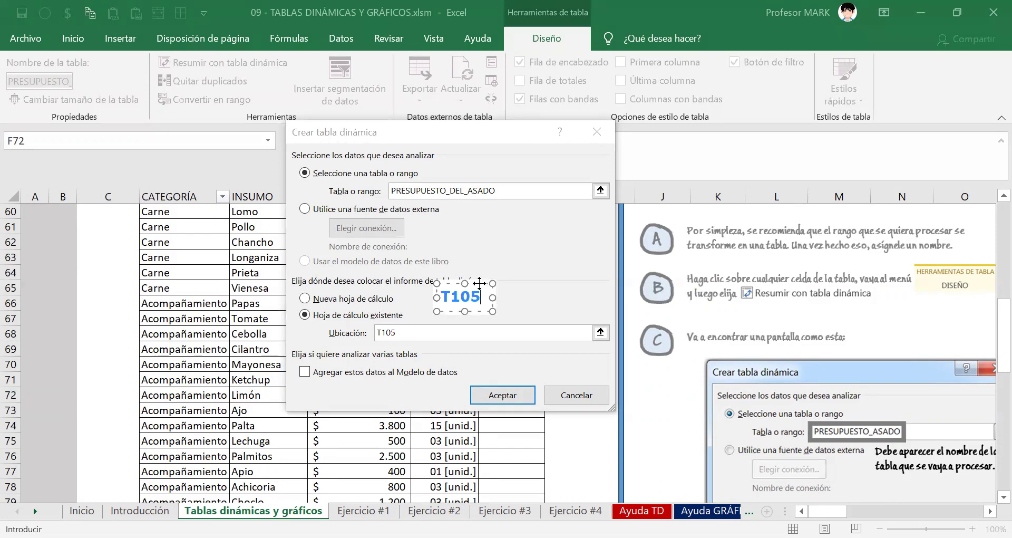
{"action": "left_click", "coordinate": [416, 337]}
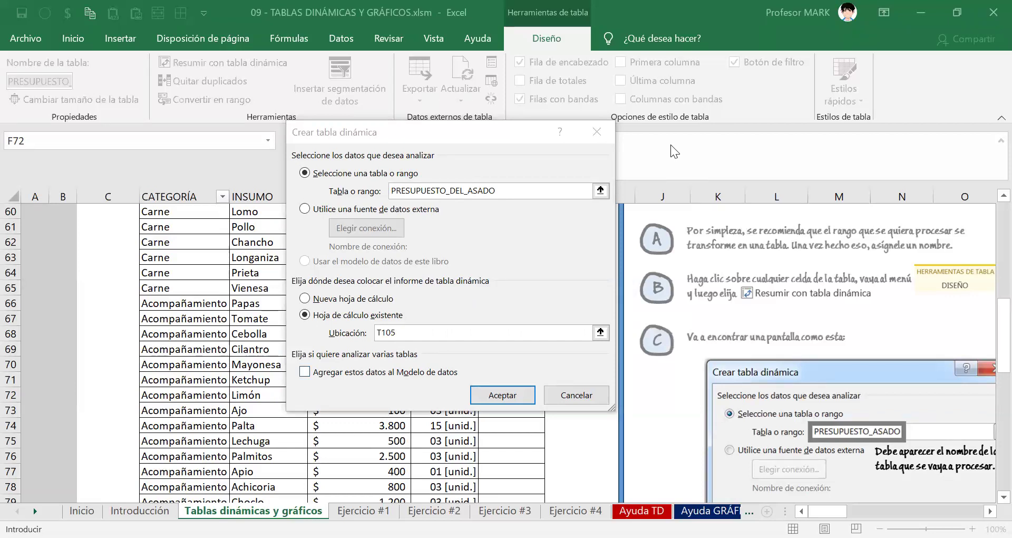
Create the pivot table with the chosen settings and bring its empty report area into view.
{"action": "left_click", "coordinate": [497, 396]}
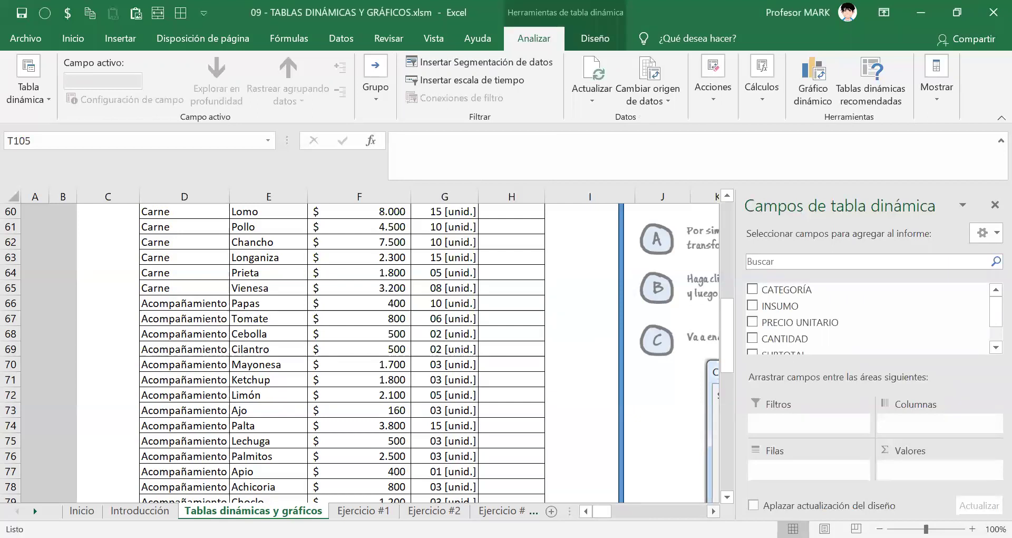
{"action": "scroll", "coordinate": [369, 353], "scroll_direction": "right", "scroll_amount": 6}
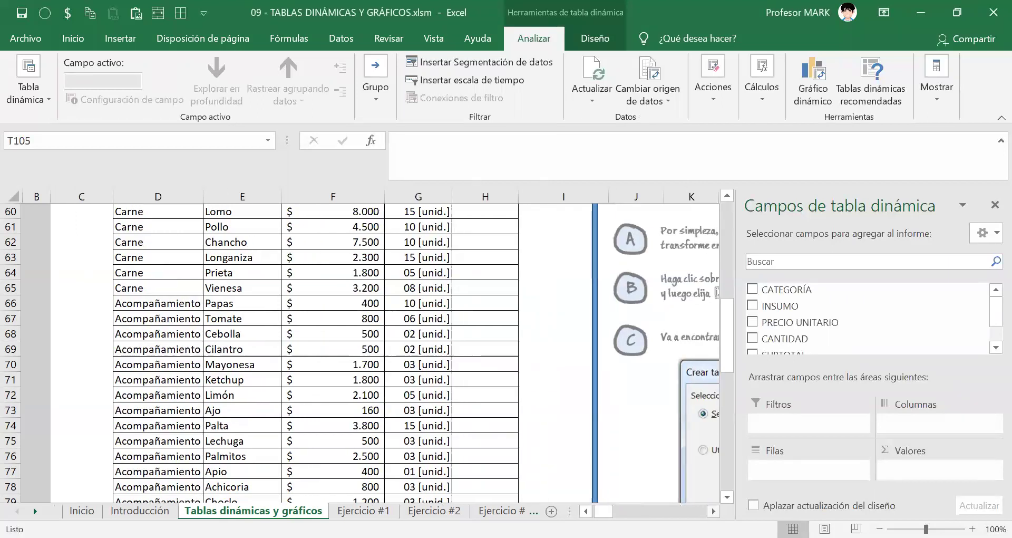
{"action": "scroll", "coordinate": [323, 421], "scroll_direction": "right", "scroll_amount": 6}
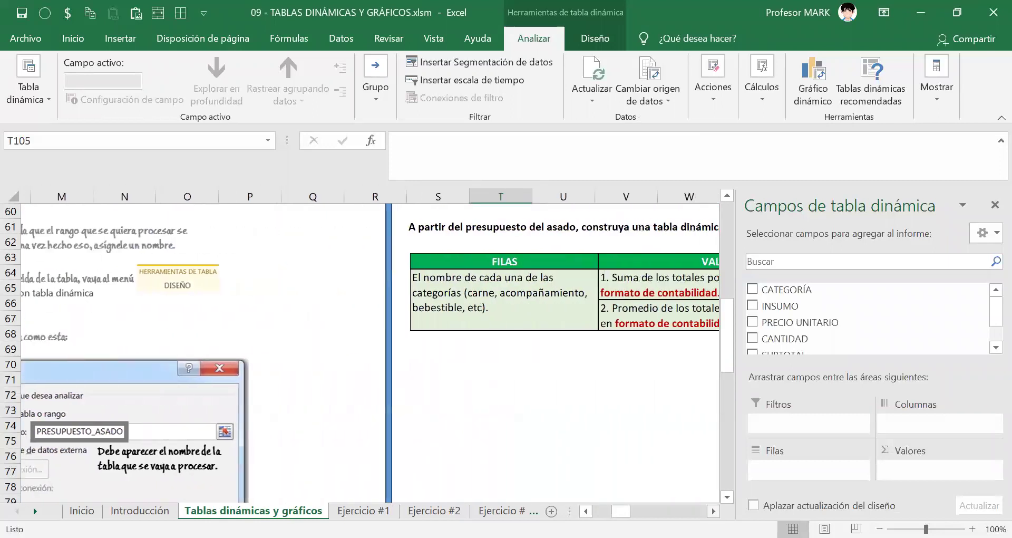
{"action": "scroll", "coordinate": [376, 411], "scroll_direction": "down", "scroll_amount": 5}
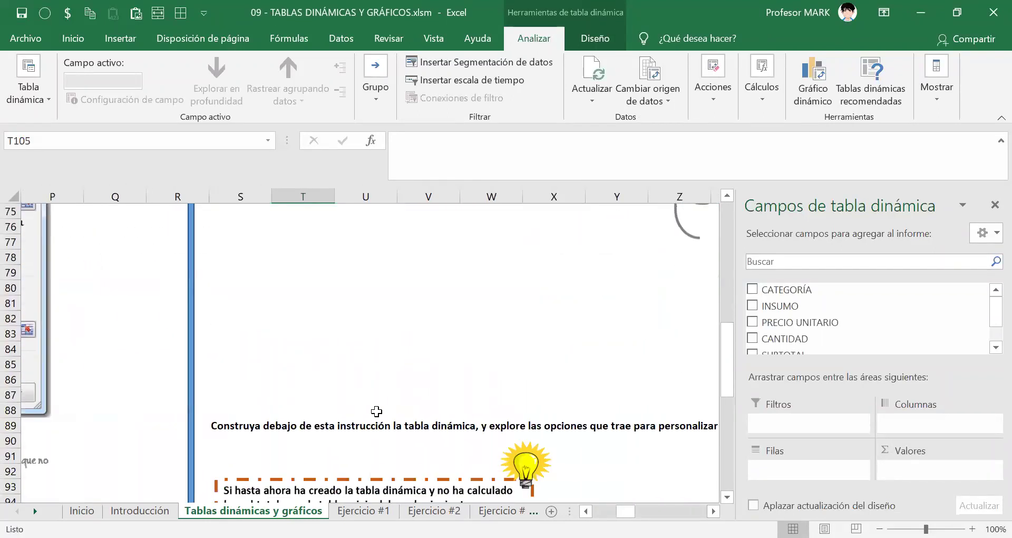
{"action": "scroll", "coordinate": [376, 411], "scroll_direction": "down", "scroll_amount": 9}
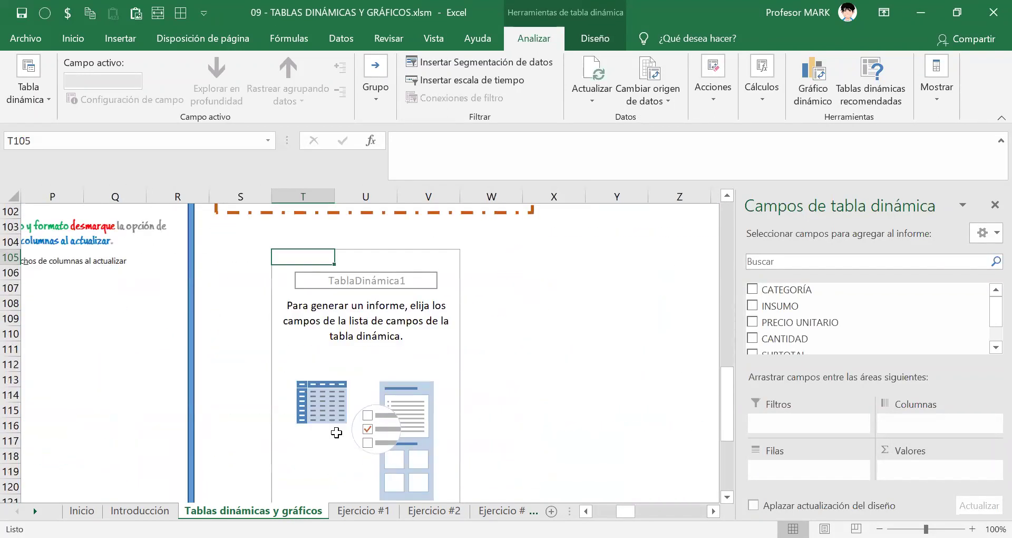
{"action": "scroll", "coordinate": [510, 368], "scroll_direction": "down", "scroll_amount": 1}
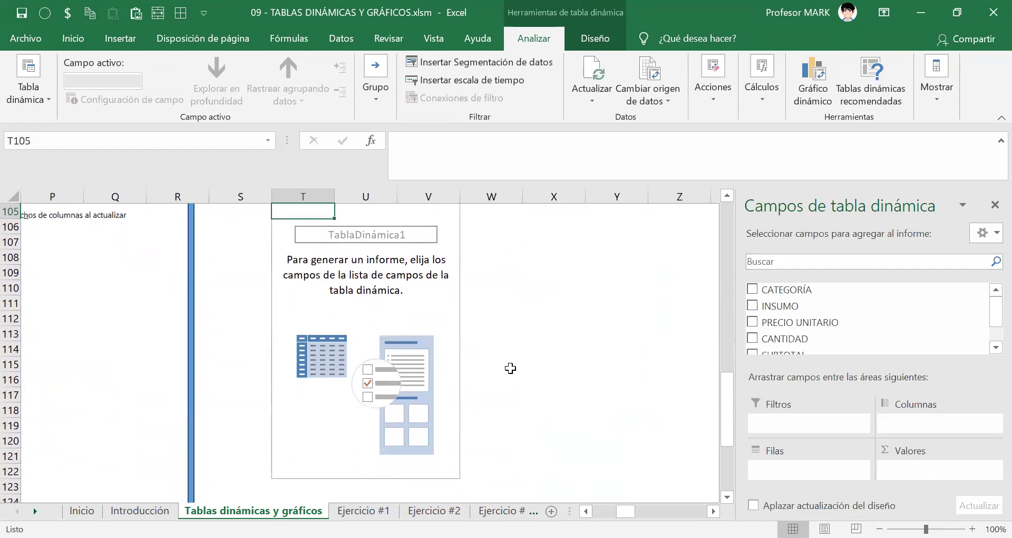
{"action": "scroll", "coordinate": [510, 368], "scroll_direction": "up", "scroll_amount": 2}
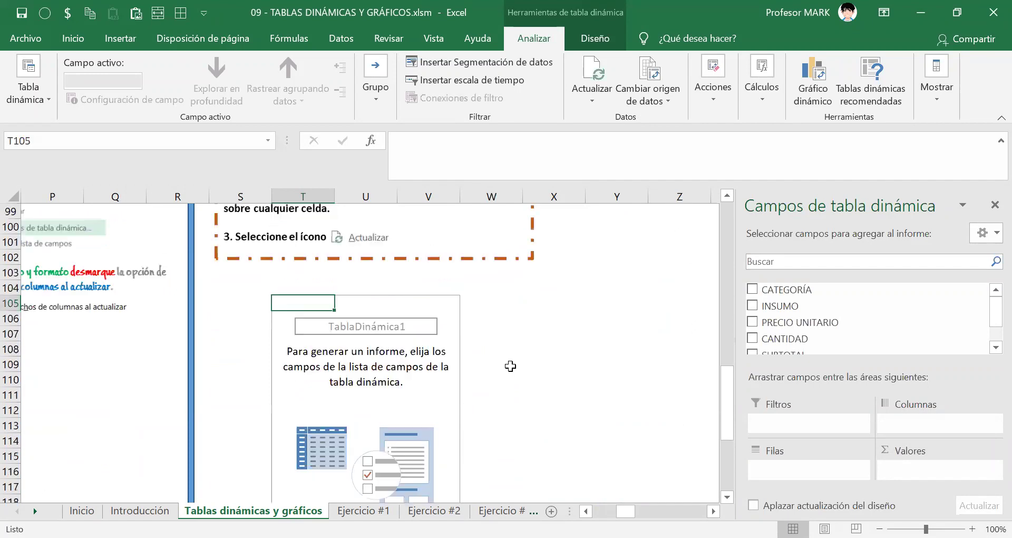
{"action": "scroll", "coordinate": [511, 369], "scroll_direction": "down", "scroll_amount": 1}
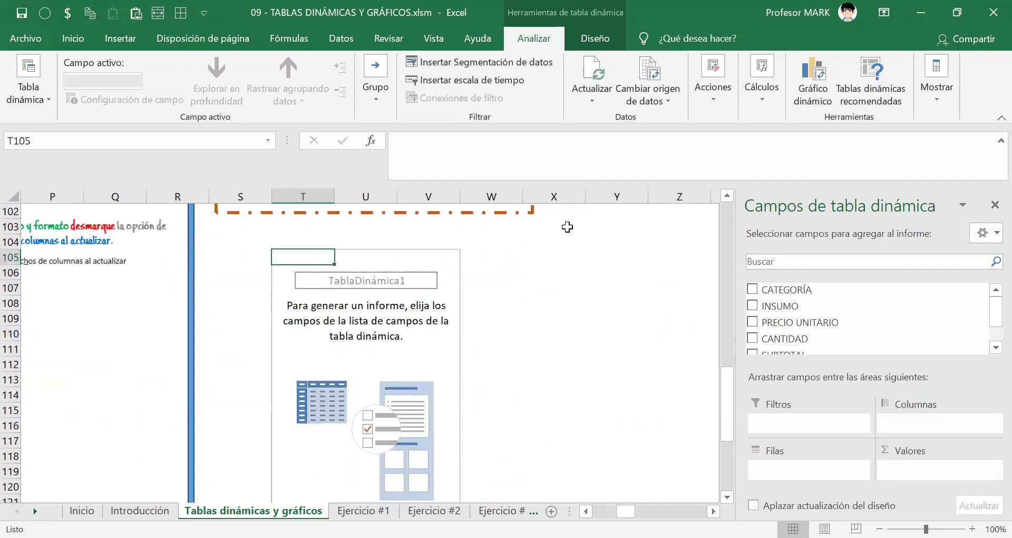
{"action": "key", "text": "ctrl+shift+3"}
{"action": "left_click_drag", "start_coordinate": [302, 180], "coordinate": [293, 185]}
{"action": "mouse_move", "coordinate": [21, 237]}
{"action": "left_mouse_down"}
{"action": "mouse_move", "coordinate": [16, 272]}
{"action": "mouse_move", "coordinate": [11, 239]}
{"action": "left_mouse_up"}
{"action": "mouse_move", "coordinate": [292, 242]}
{"action": "left_mouse_down"}
{"action": "mouse_move", "coordinate": [248, 274]}
{"action": "mouse_move", "coordinate": [247, 409]}
{"action": "mouse_move", "coordinate": [374, 460]}
{"action": "left_mouse_up"}
{"action": "mouse_move", "coordinate": [445, 441]}
{"action": "left_mouse_down"}
{"action": "mouse_move", "coordinate": [488, 266]}
{"action": "mouse_move", "coordinate": [272, 238]}
{"action": "left_mouse_up"}
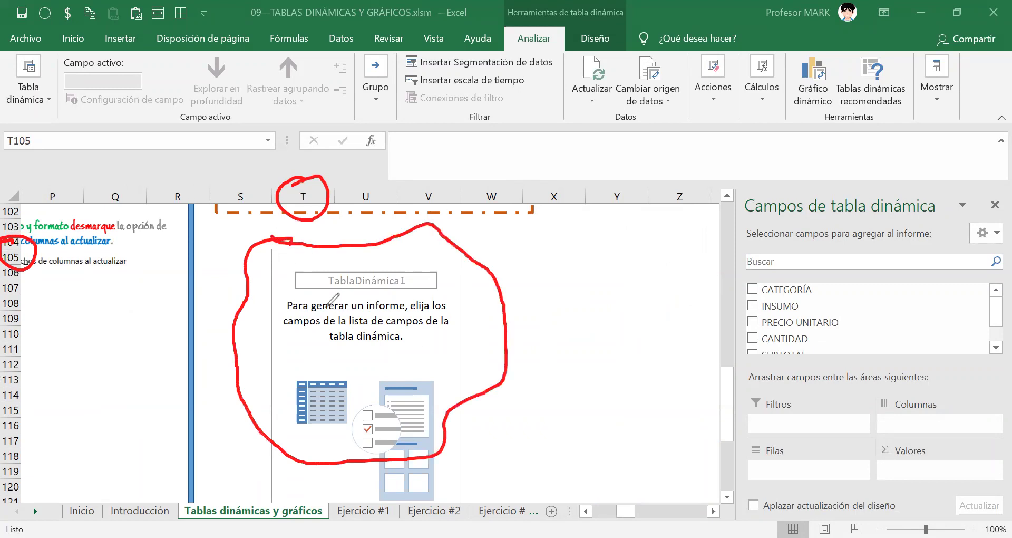
{"action": "left_click_drag", "start_coordinate": [293, 291], "coordinate": [443, 289]}
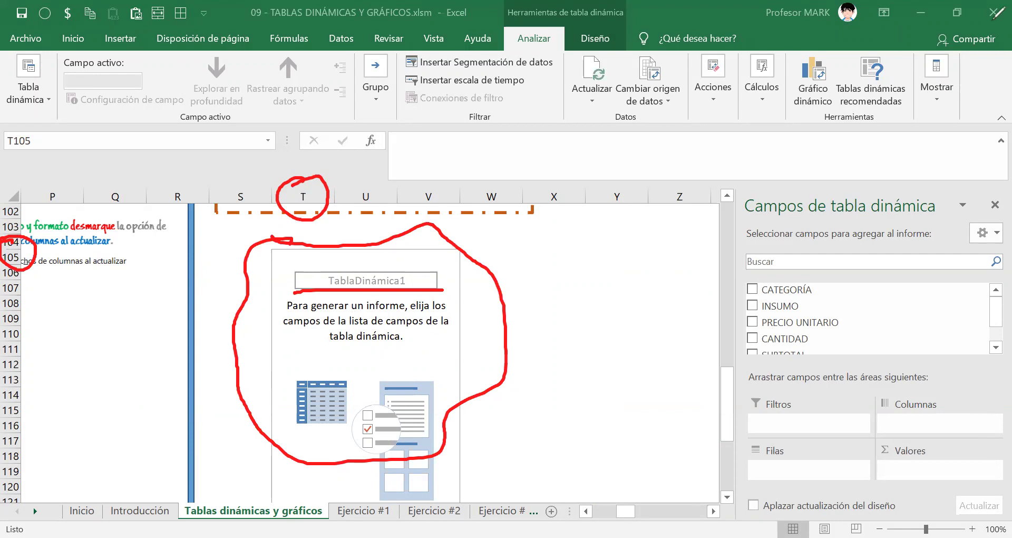
{"action": "key", "text": "e"}
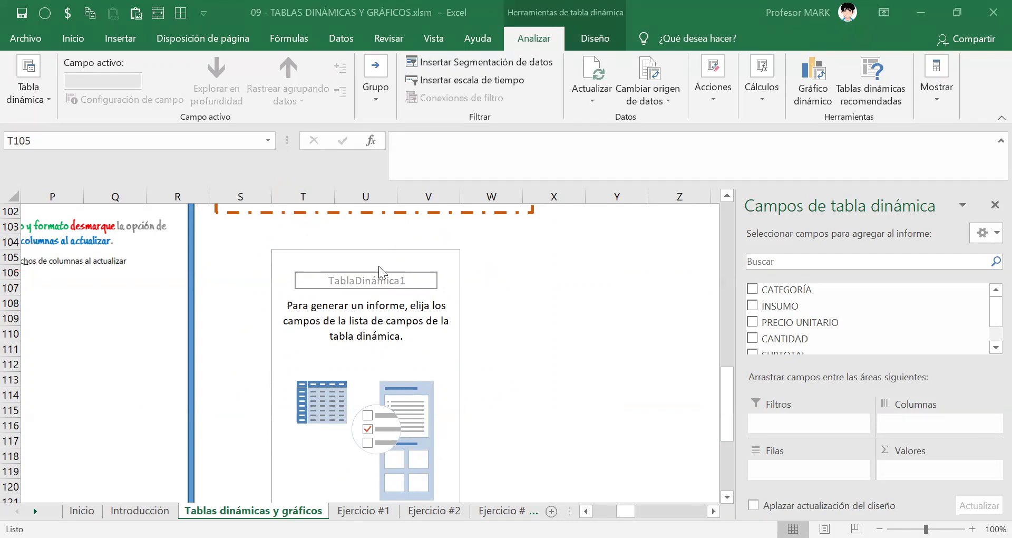
Examine the empty pivot table area and the instructions above it for calculating subtotals and refreshing.
{"action": "left_click", "coordinate": [373, 290]}
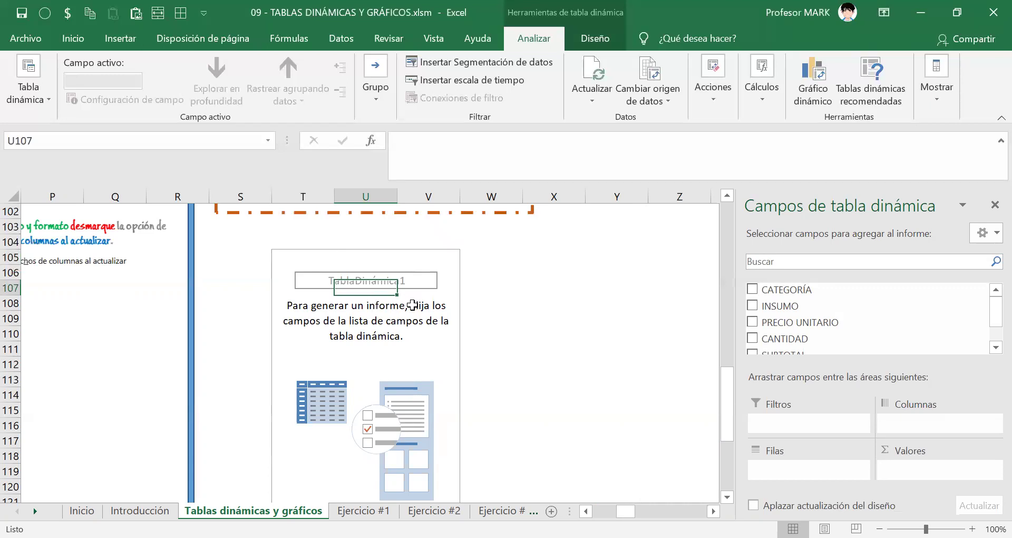
{"action": "scroll", "coordinate": [382, 330], "scroll_direction": "up", "scroll_amount": 2}
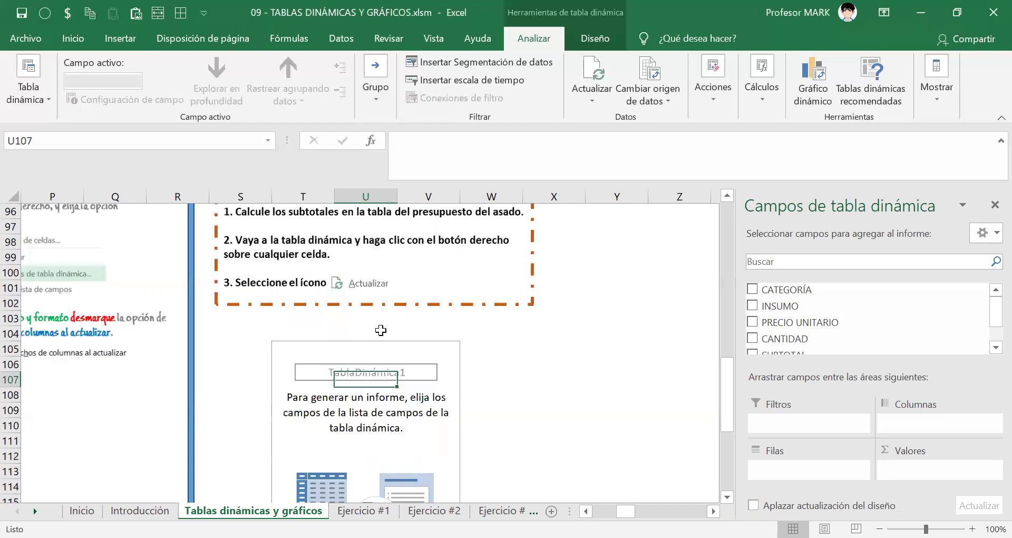
{"action": "scroll", "coordinate": [390, 337], "scroll_direction": "up", "scroll_amount": 3}
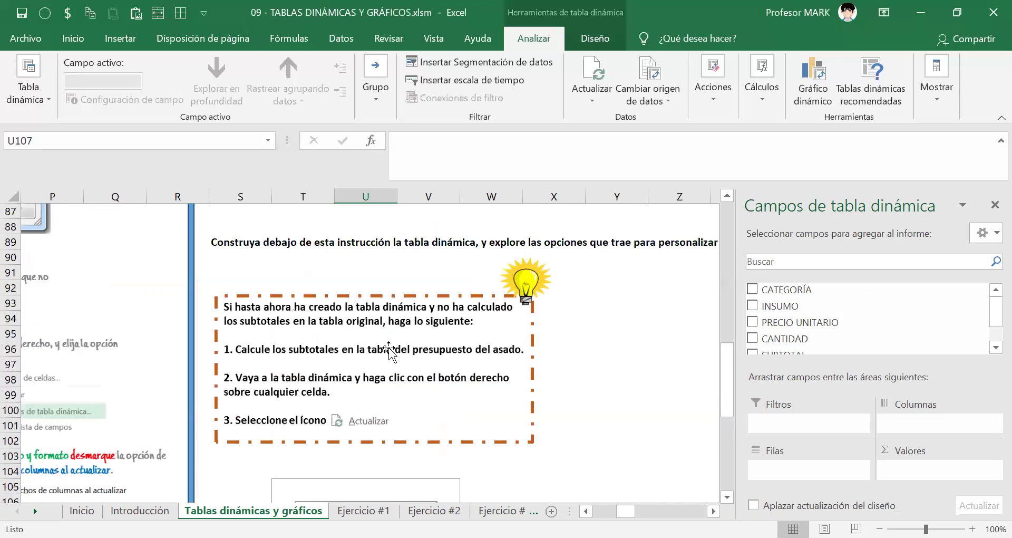
{"action": "scroll", "coordinate": [393, 346], "scroll_direction": "down", "scroll_amount": 4}
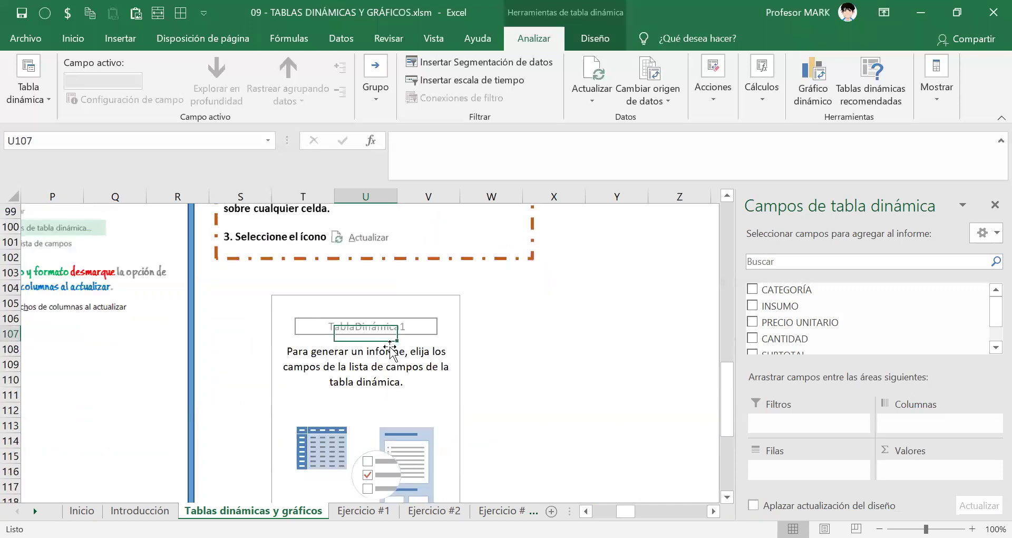
{"action": "left_click", "coordinate": [292, 304]}
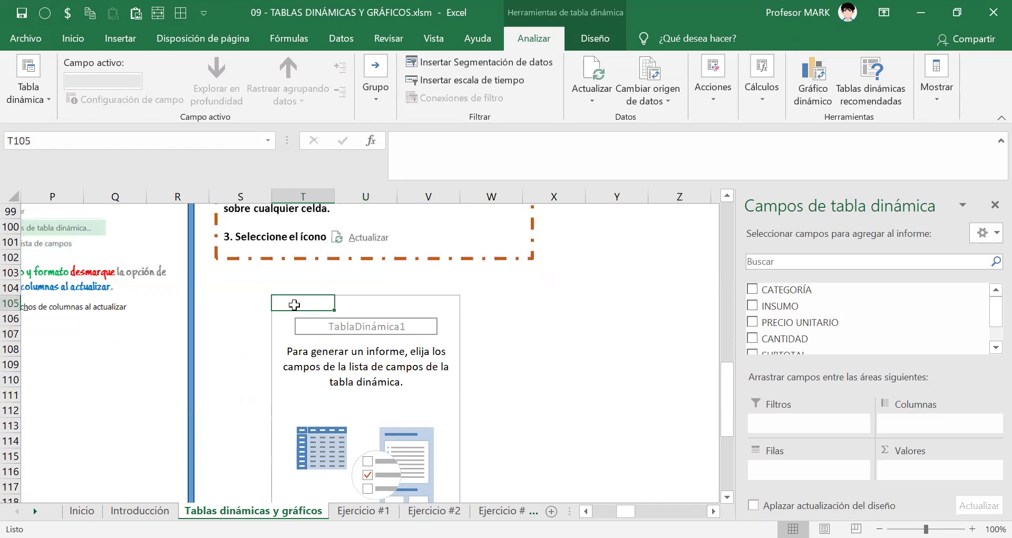
{"action": "scroll", "coordinate": [294, 306], "scroll_direction": "down", "scroll_amount": 2}
{"action": "scroll", "coordinate": [294, 309], "scroll_direction": "up", "scroll_amount": 3}
{"action": "scroll", "coordinate": [295, 308], "scroll_direction": "down", "scroll_amount": 4}
{"action": "scroll", "coordinate": [406, 330], "scroll_direction": "up", "scroll_amount": 2}
{"action": "scroll", "coordinate": [338, 296], "scroll_direction": "down", "scroll_amount": 1}
Select a cell inside the pivot table area, close the pivot table field list and select cell AE105 outside the report.
{"action": "left_click", "coordinate": [332, 288]}
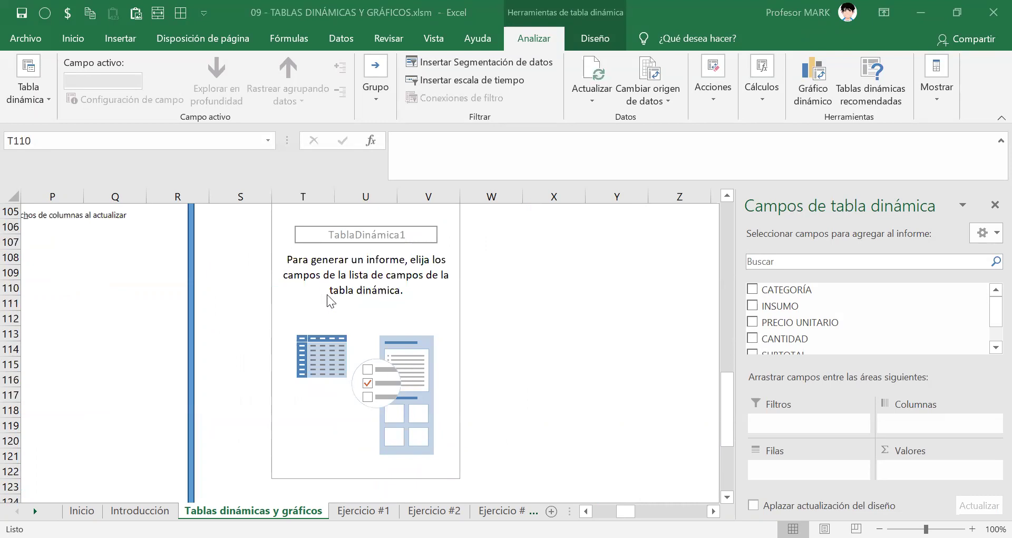
{"action": "left_click", "coordinate": [364, 289]}
{"action": "left_click", "coordinate": [377, 318]}
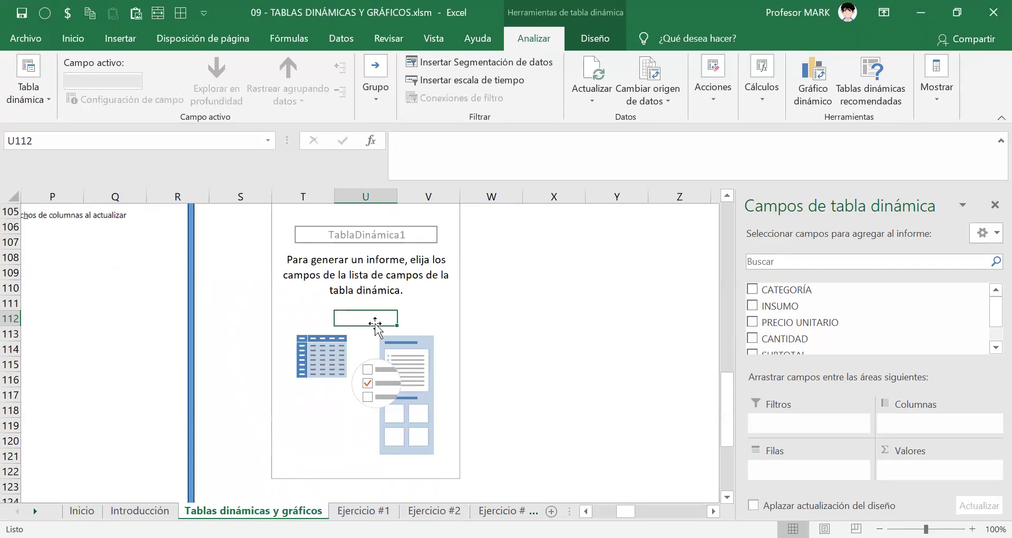
{"action": "left_click", "coordinate": [987, 205]}
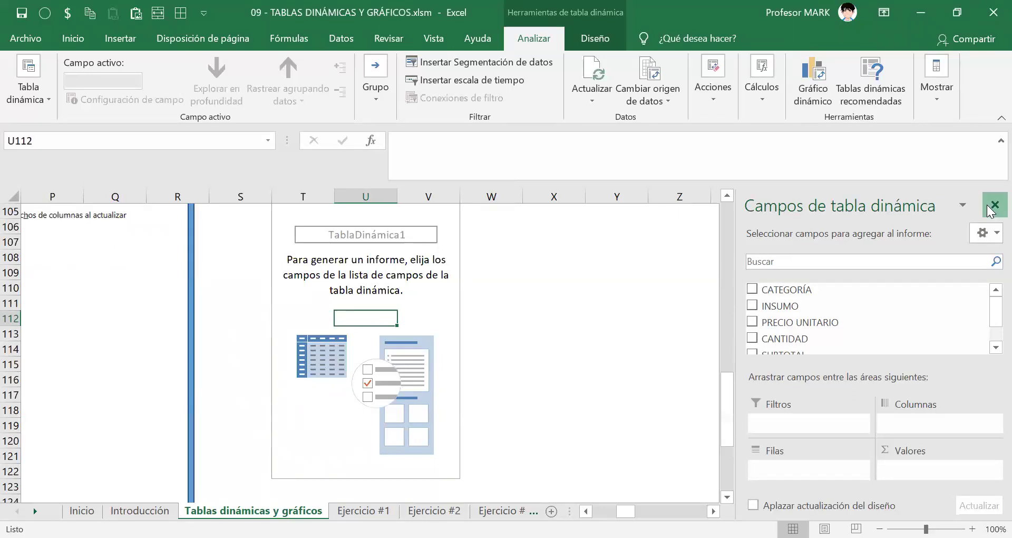
{"action": "left_click", "coordinate": [988, 209]}
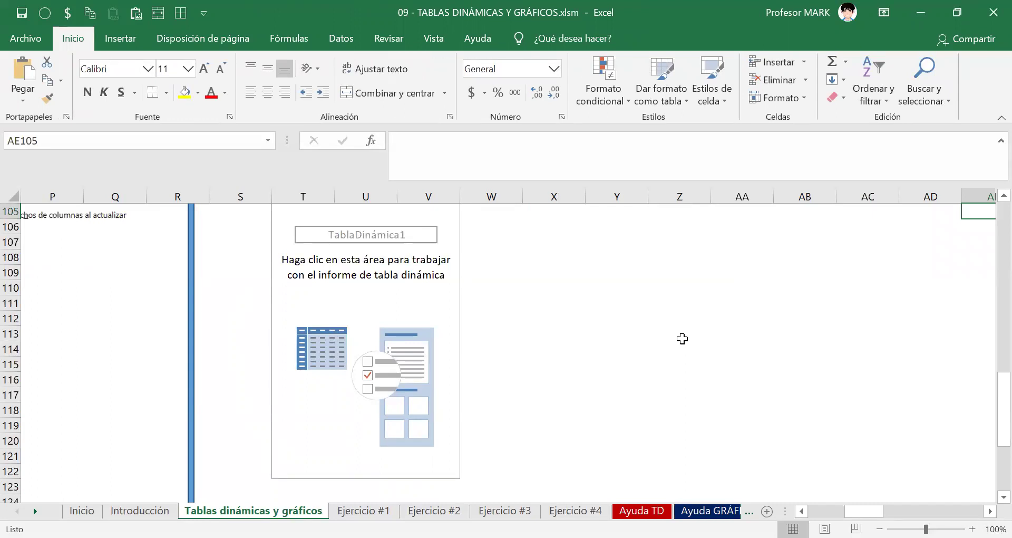
Examine the empty pivot table's placeholder by selecting cells outside and inside the report area while the field list is closed.
{"action": "left_click", "coordinate": [618, 301]}
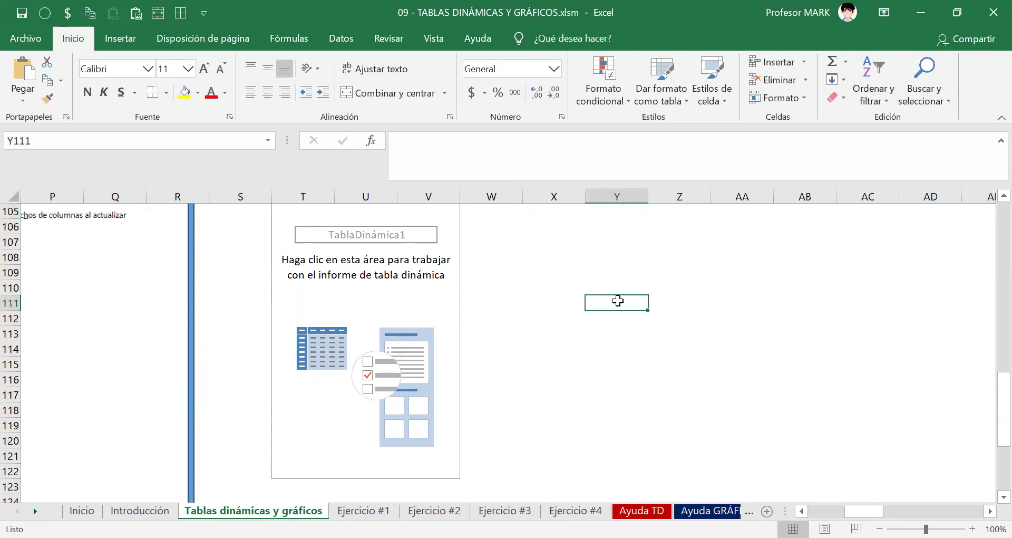
{"action": "scroll", "coordinate": [618, 300], "scroll_direction": "up", "scroll_amount": 2}
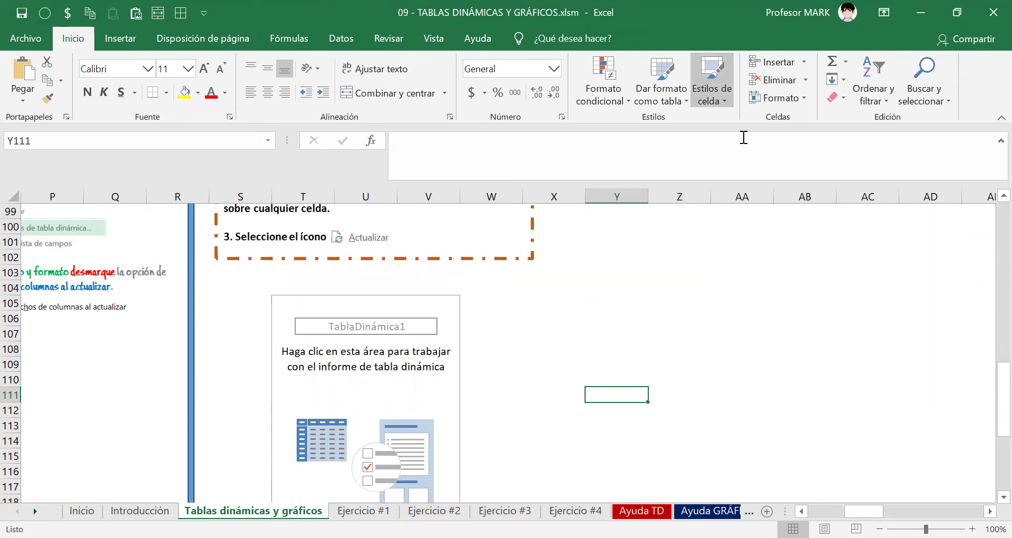
{"action": "left_click", "coordinate": [924, 12]}
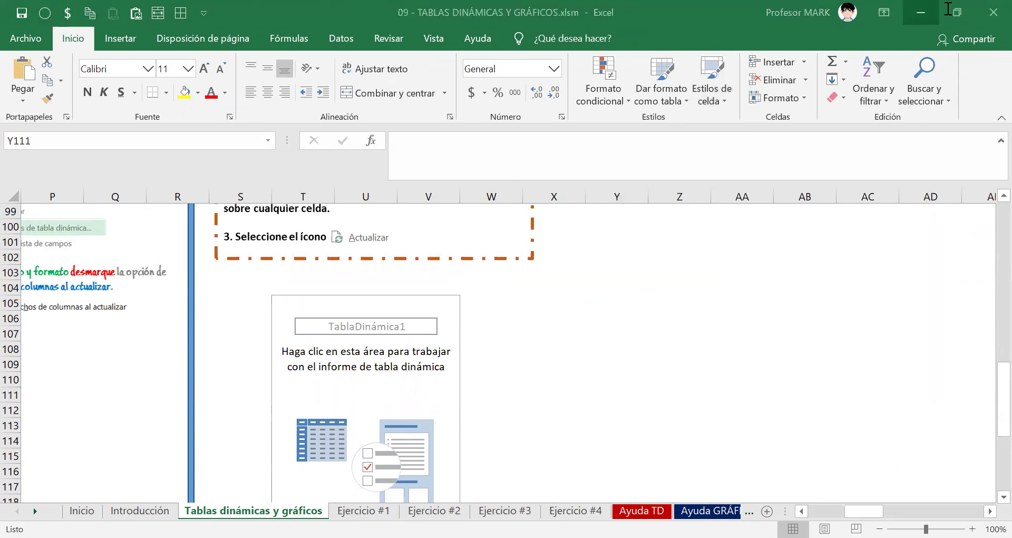
{"action": "left_click", "coordinate": [319, 362]}
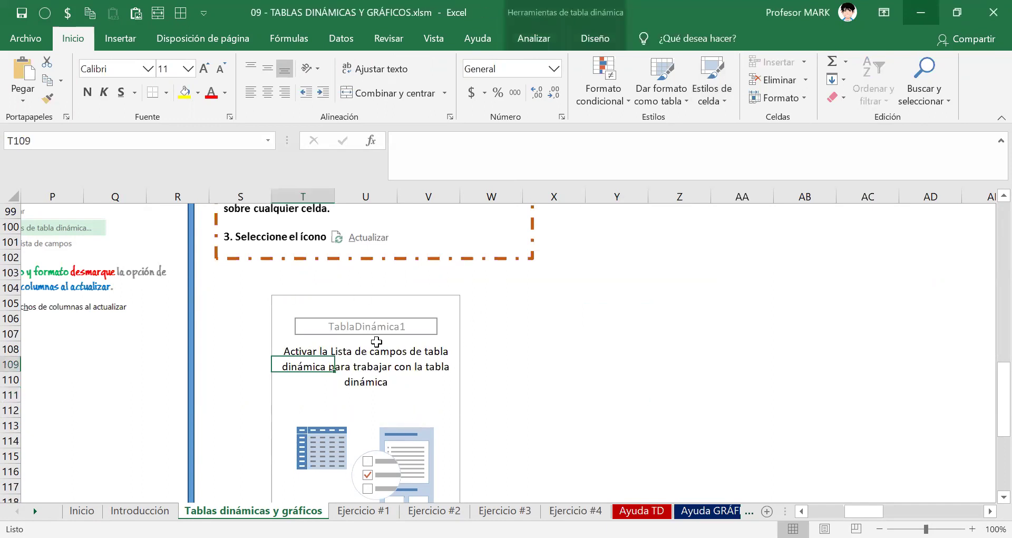
{"action": "left_click", "coordinate": [380, 318]}
{"action": "left_click", "coordinate": [388, 398]}
{"action": "left_click", "coordinate": [369, 441]}
{"action": "left_click", "coordinate": [321, 361]}
{"action": "left_click", "coordinate": [424, 399]}
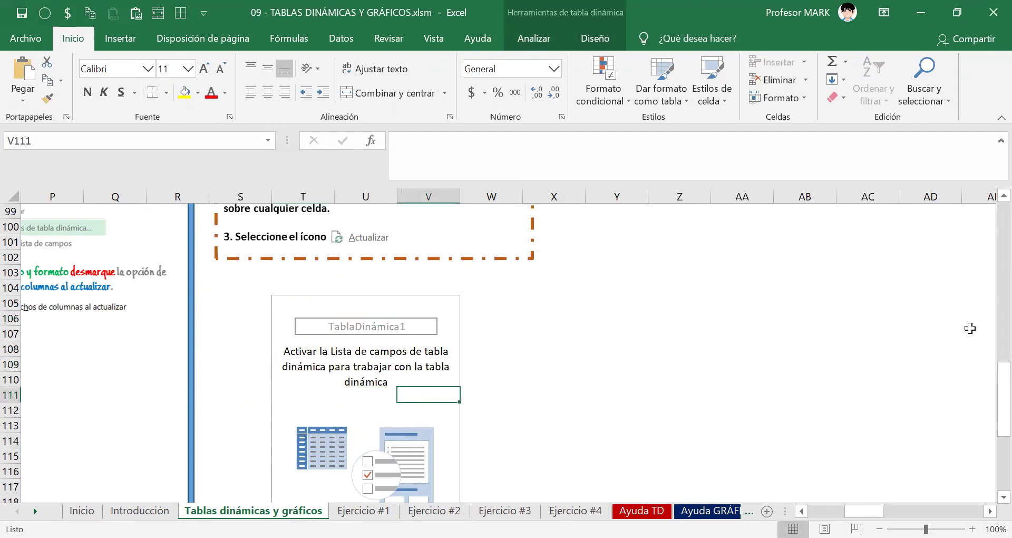
{"action": "scroll", "coordinate": [469, 390], "scroll_direction": "down", "scroll_amount": 2}
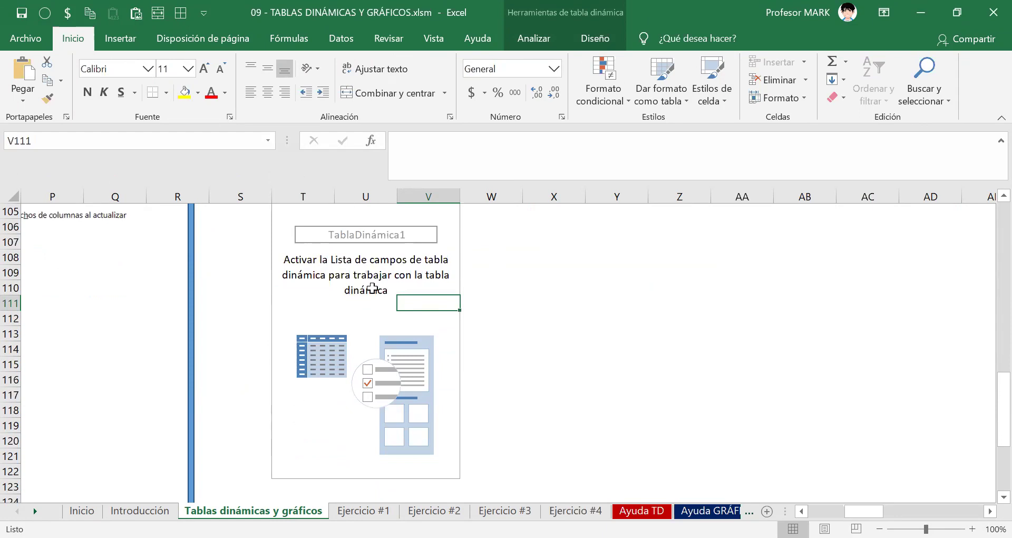
{"action": "scroll", "coordinate": [372, 290], "scroll_direction": "up", "scroll_amount": 2}
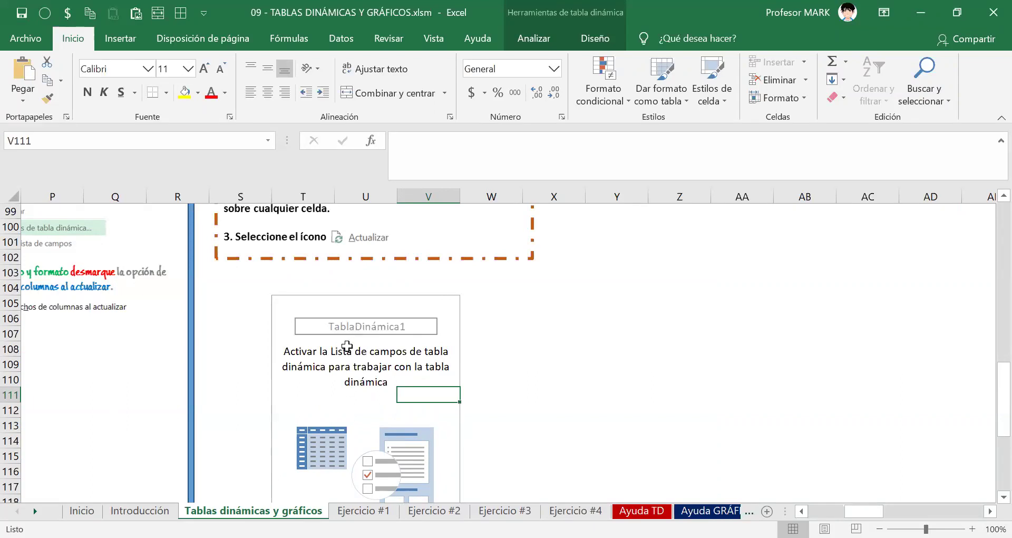
{"action": "left_click", "coordinate": [346, 346]}
{"action": "scroll", "coordinate": [395, 332], "scroll_direction": "down", "scroll_amount": 2}
{"action": "scroll", "coordinate": [316, 316], "scroll_direction": "up", "scroll_amount": 2}
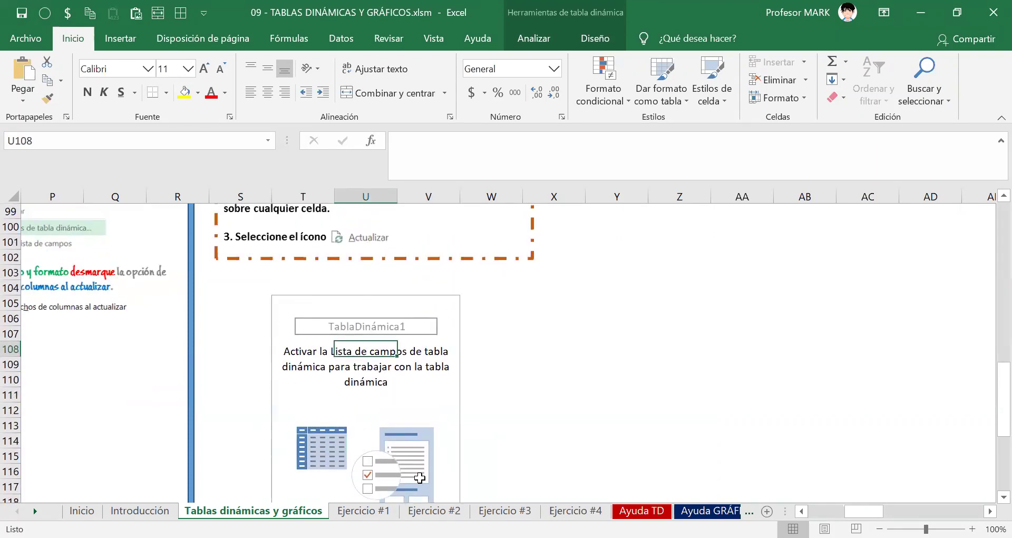
{"action": "scroll", "coordinate": [421, 478], "scroll_direction": "down", "scroll_amount": 2}
{"action": "scroll", "coordinate": [420, 477], "scroll_direction": "up", "scroll_amount": 1}
Select cell T108 inside the empty pivot table and show its field list again.
{"action": "left_click", "coordinate": [328, 404]}
{"action": "left_click", "coordinate": [339, 377]}
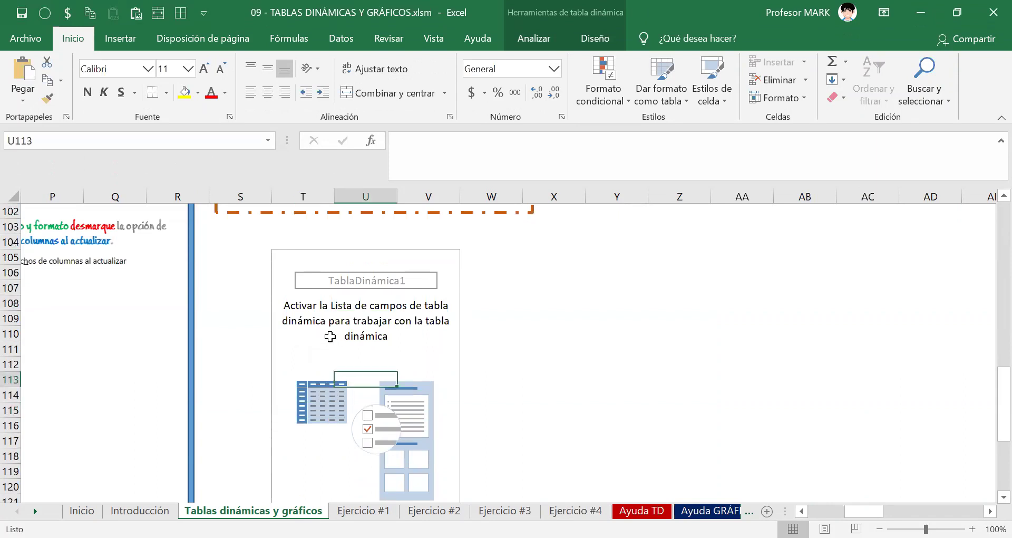
{"action": "left_click", "coordinate": [331, 301]}
{"action": "right_click", "coordinate": [331, 301]}
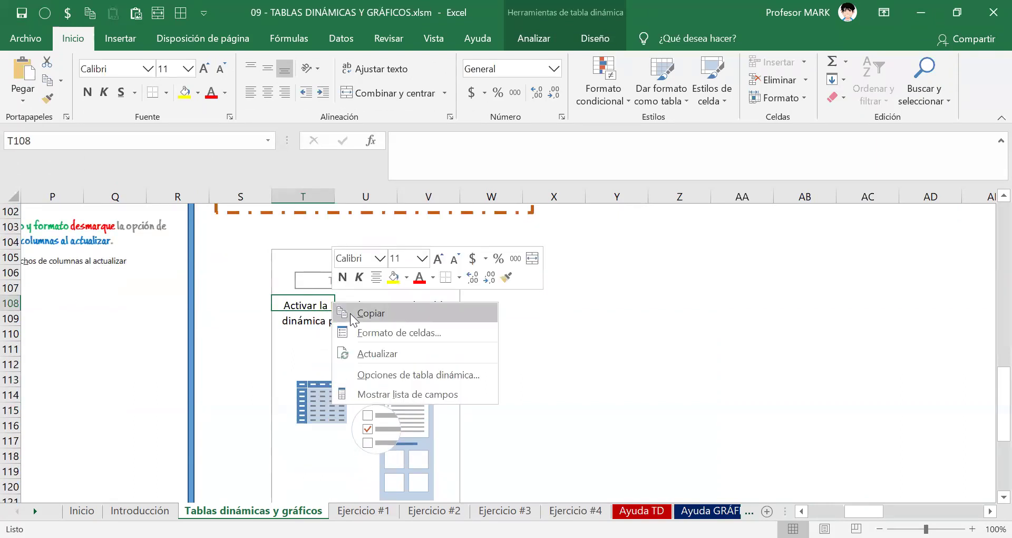
{"action": "left_click", "coordinate": [468, 394]}
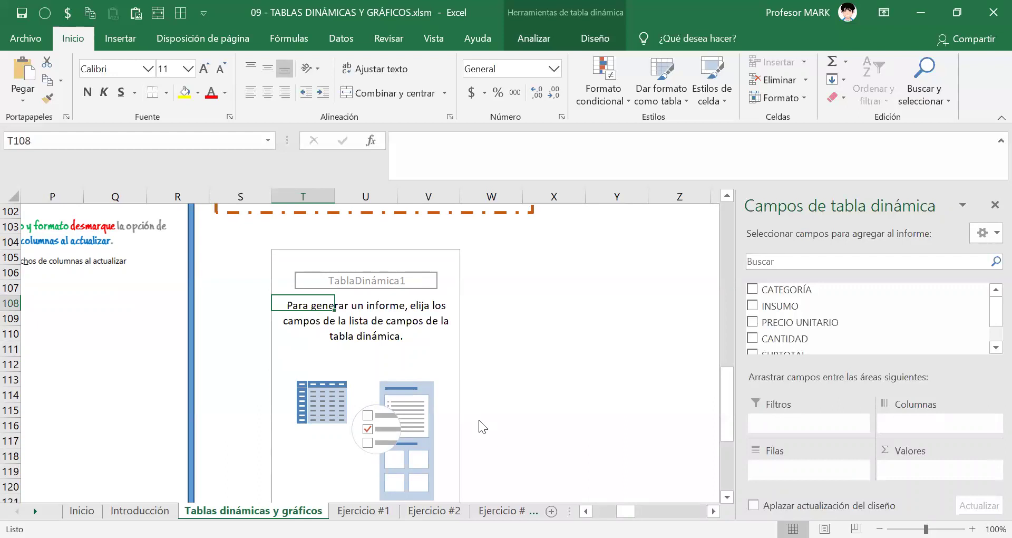
Review the required FILAS and VALORES structure and the operation-change notes in the HÁGALO USTED MISMO exercise.
{"action": "scroll", "coordinate": [388, 406], "scroll_direction": "up", "scroll_amount": 17}
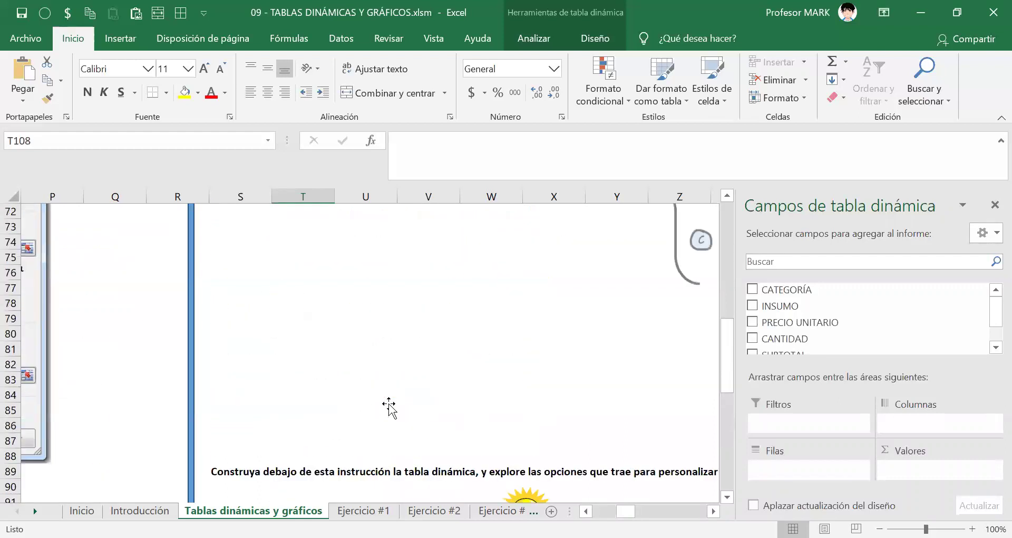
{"action": "scroll", "coordinate": [369, 358], "scroll_direction": "down", "scroll_amount": 2}
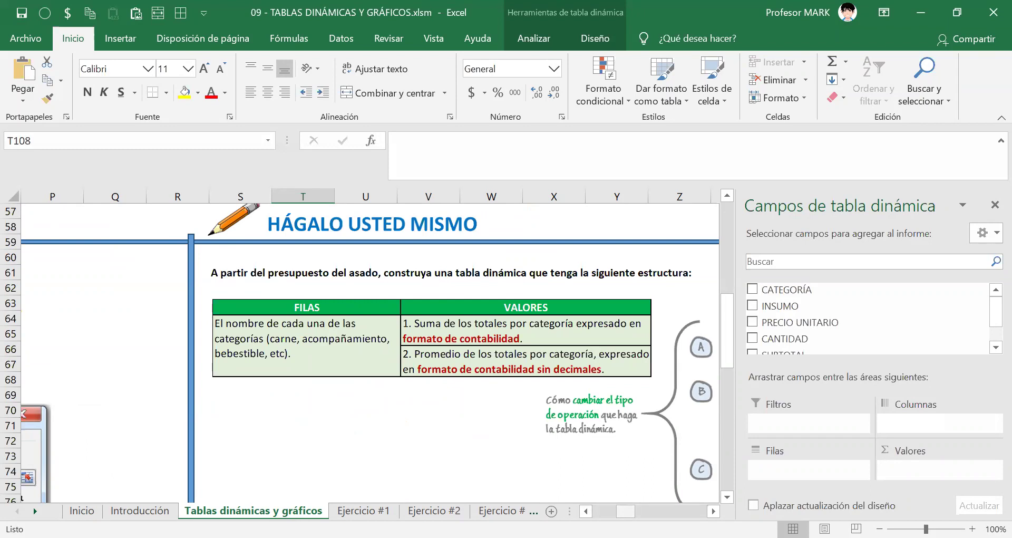
{"action": "scroll", "coordinate": [334, 354], "scroll_direction": "right", "scroll_amount": 2}
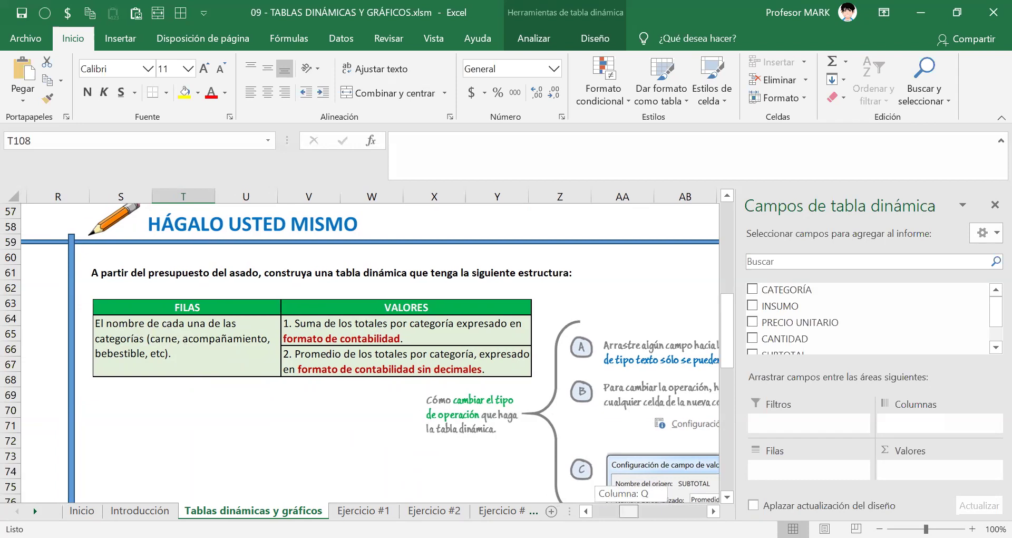
{"action": "scroll", "coordinate": [478, 260], "scroll_direction": "down", "scroll_amount": 1}
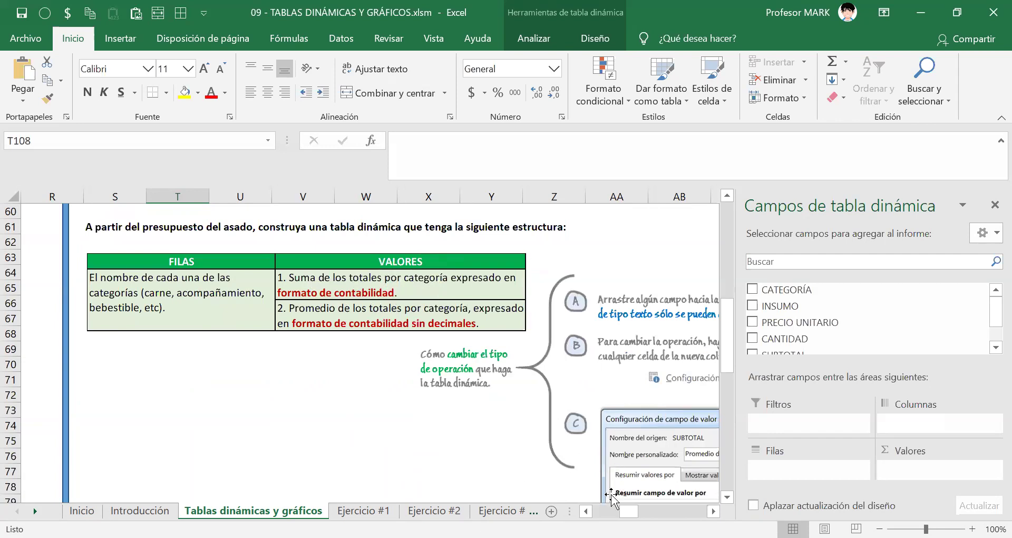
Examine the category groups in the CATEGORÍA column of the barbecue budget table, from Carne down to Picoteo.
{"action": "left_click_drag", "start_coordinate": [629, 510], "coordinate": [601, 510]}
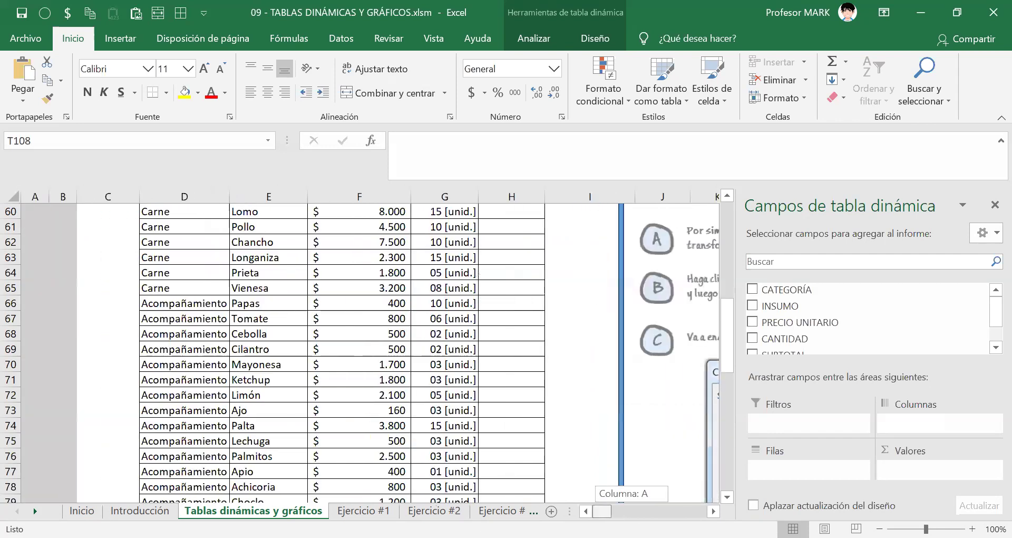
{"action": "scroll", "coordinate": [445, 343], "scroll_direction": "up", "scroll_amount": 5}
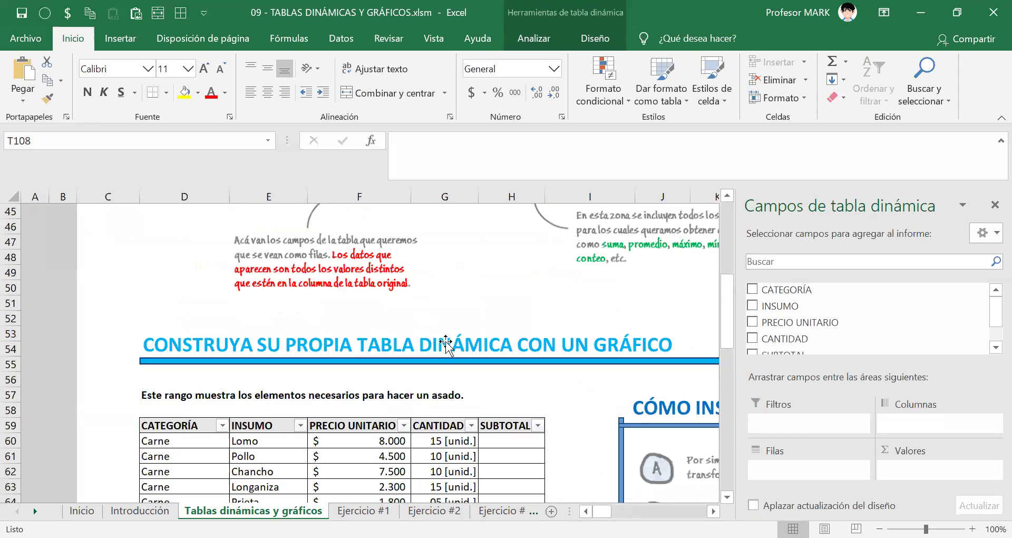
{"action": "scroll", "coordinate": [446, 344], "scroll_direction": "down", "scroll_amount": 2}
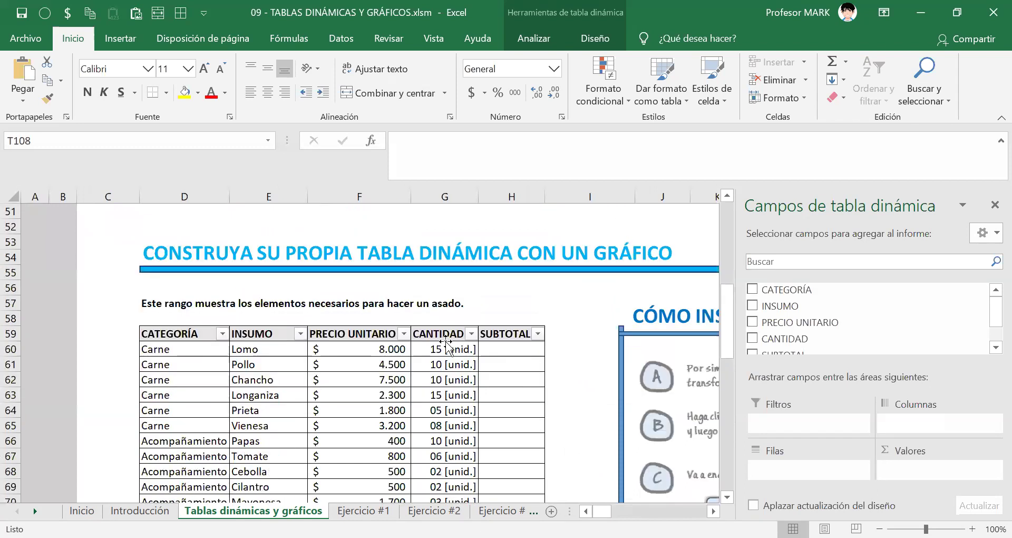
{"action": "scroll", "coordinate": [446, 344], "scroll_direction": "down", "scroll_amount": 2}
{"action": "left_click_drag", "start_coordinate": [183, 262], "coordinate": [185, 334]}
{"action": "scroll", "coordinate": [176, 255], "scroll_direction": "down", "scroll_amount": 2}
{"action": "left_click_drag", "start_coordinate": [176, 257], "coordinate": [179, 471]}
{"action": "scroll", "coordinate": [272, 407], "scroll_direction": "down", "scroll_amount": 2}
{"action": "scroll", "coordinate": [272, 407], "scroll_direction": "down", "scroll_amount": 4}
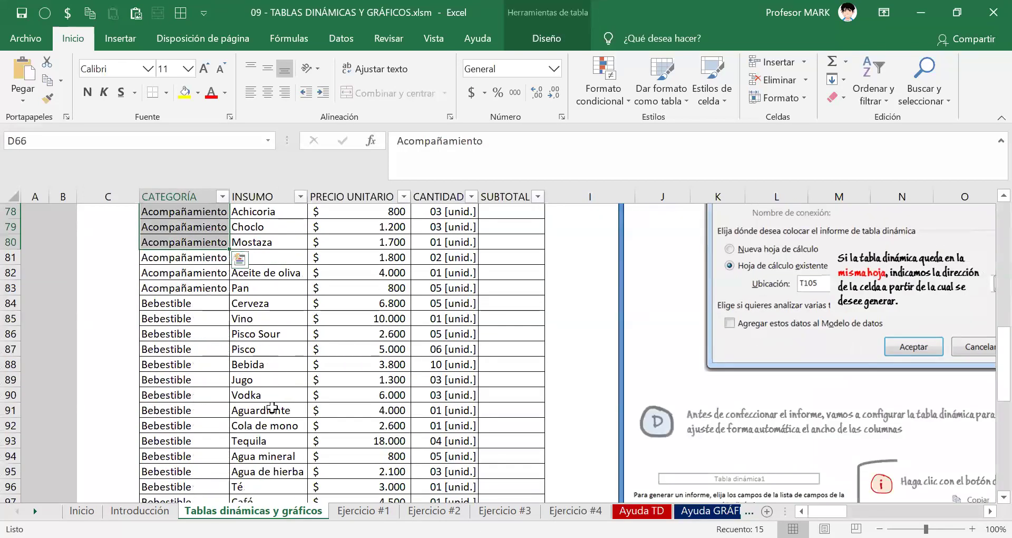
{"action": "left_click_drag", "start_coordinate": [179, 303], "coordinate": [192, 394]}
{"action": "scroll", "coordinate": [193, 395], "scroll_direction": "down", "scroll_amount": 5}
{"action": "left_click", "coordinate": [169, 334]}
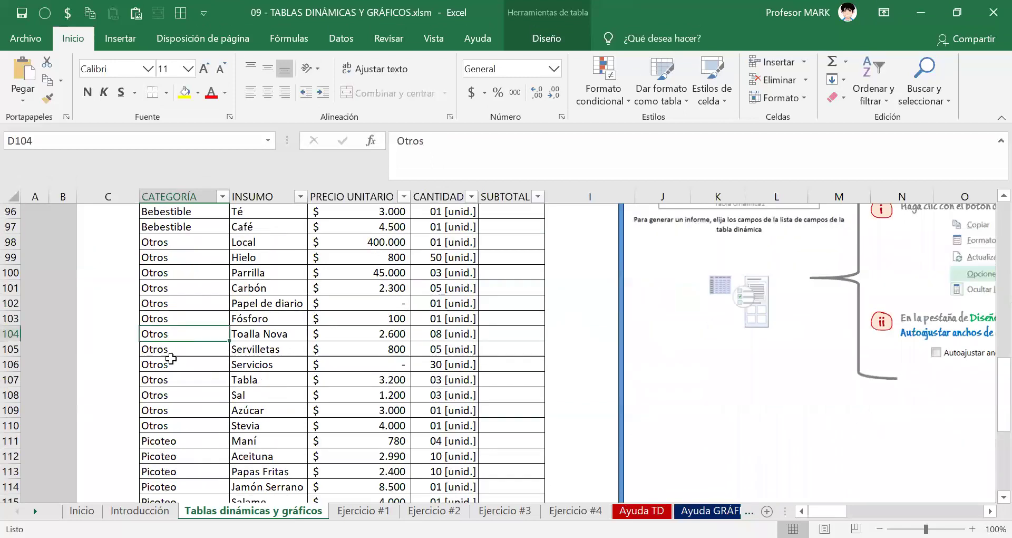
{"action": "scroll", "coordinate": [177, 442], "scroll_direction": "down", "scroll_amount": 3}
{"action": "left_click", "coordinate": [171, 406]}
Inspect the SUBTOTAL cells by category in the budget table, highlighting the Carne rows H60:H65 and the Acompañamiento rows H66:H83.
{"action": "scroll", "coordinate": [248, 411], "scroll_direction": "up", "scroll_amount": 20}
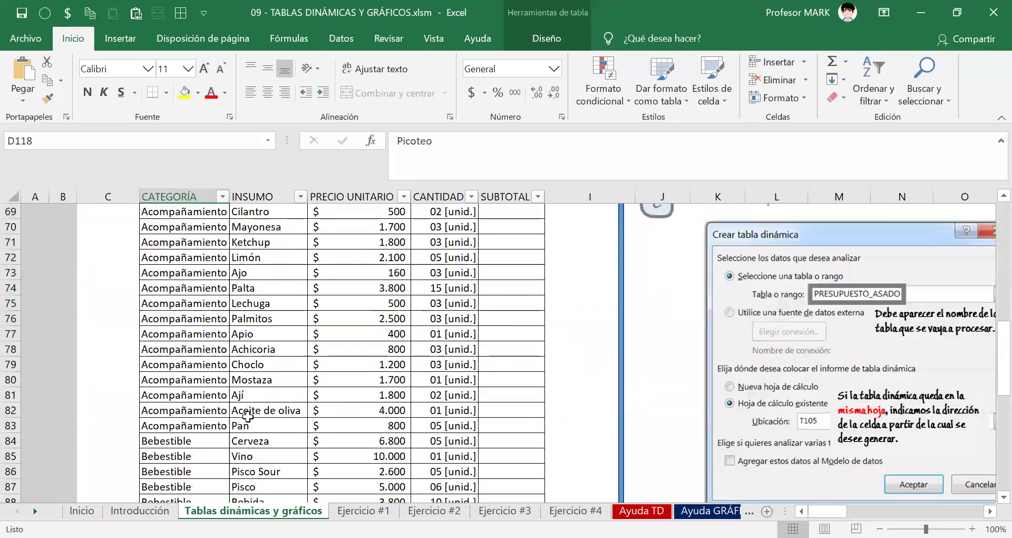
{"action": "scroll", "coordinate": [248, 416], "scroll_direction": "down", "scroll_amount": 3}
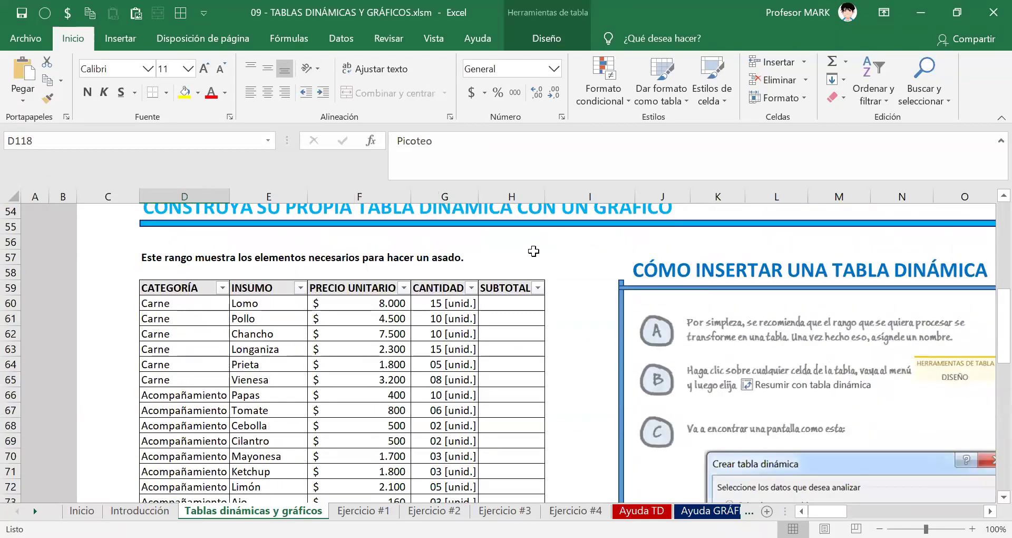
{"action": "left_click_drag", "start_coordinate": [494, 303], "coordinate": [481, 382]}
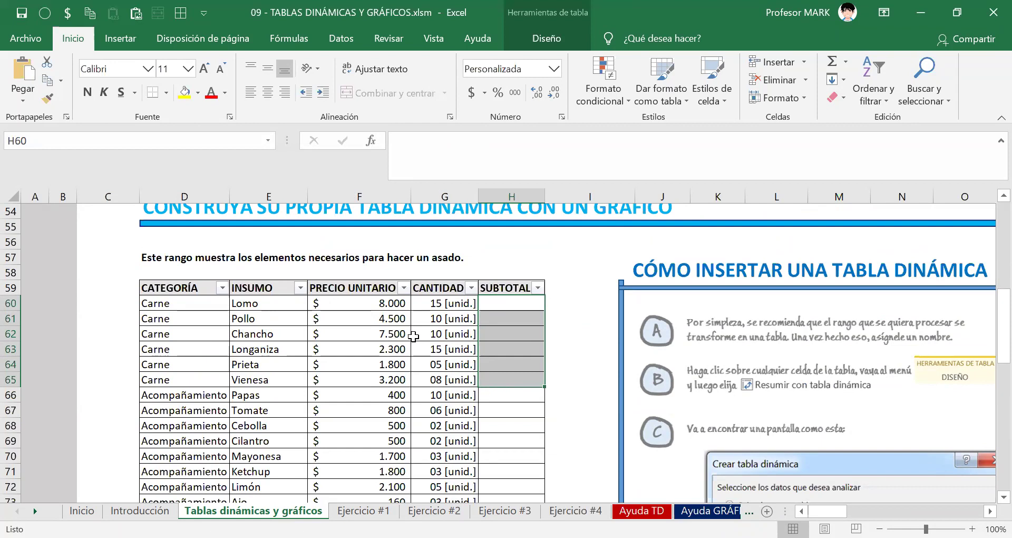
{"action": "scroll", "coordinate": [503, 372], "scroll_direction": "down", "scroll_amount": 2}
{"action": "left_click", "coordinate": [504, 306]}
{"action": "left_click_drag", "start_coordinate": [505, 307], "coordinate": [528, 469]}
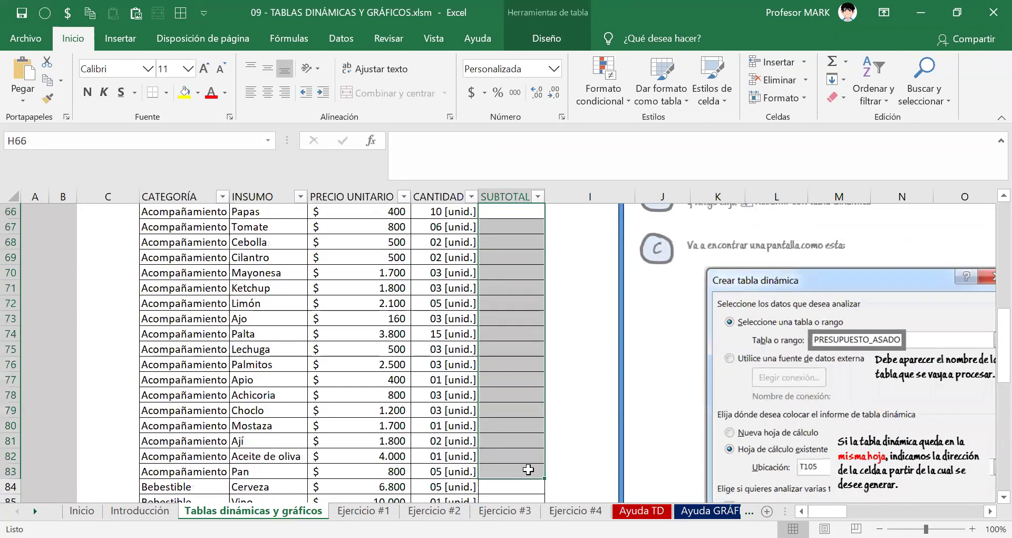
{"action": "scroll", "coordinate": [530, 458], "scroll_direction": "down", "scroll_amount": 4}
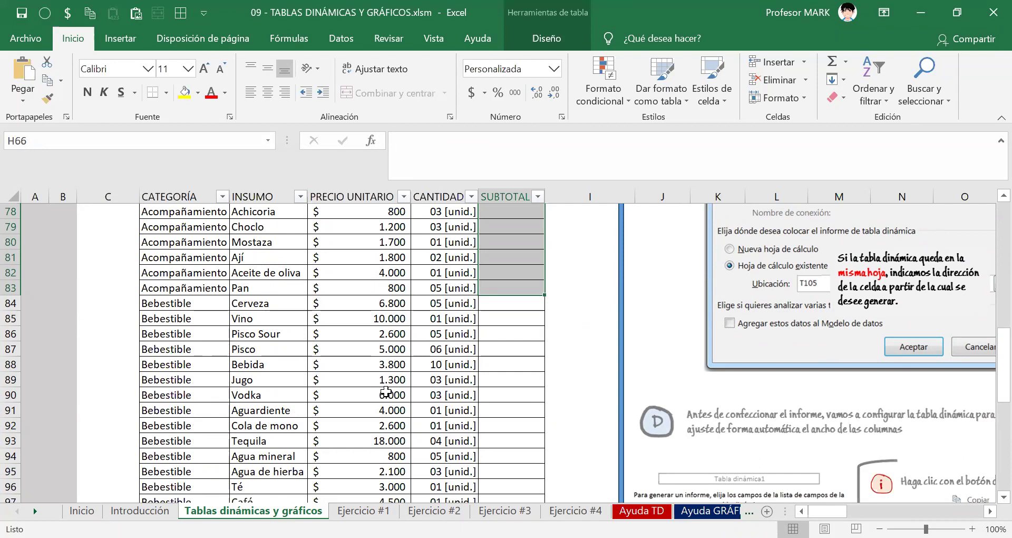
{"action": "scroll", "coordinate": [386, 392], "scroll_direction": "up", "scroll_amount": 11}
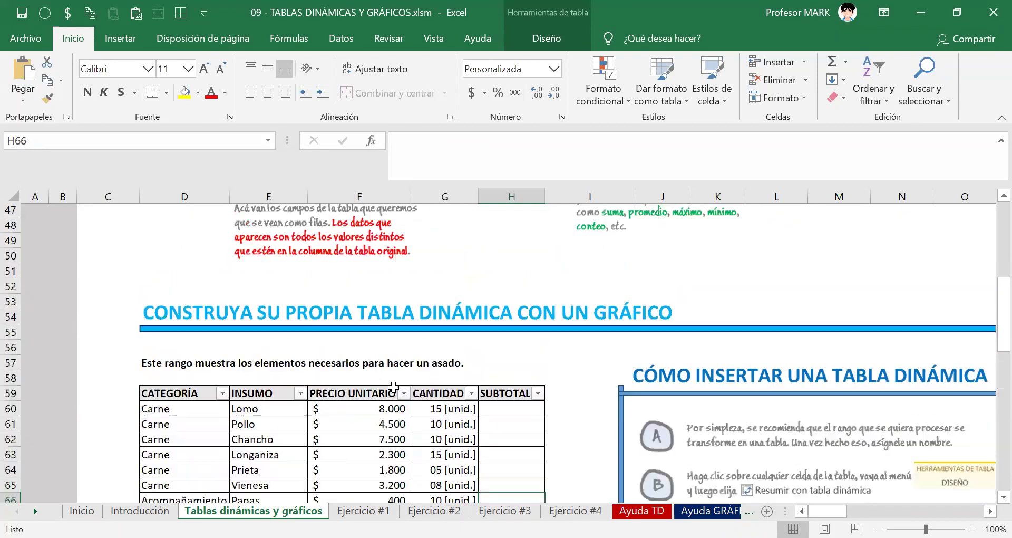
{"action": "scroll", "coordinate": [492, 436], "scroll_direction": "down", "scroll_amount": 1}
{"action": "left_click_drag", "start_coordinate": [509, 396], "coordinate": [503, 473]}
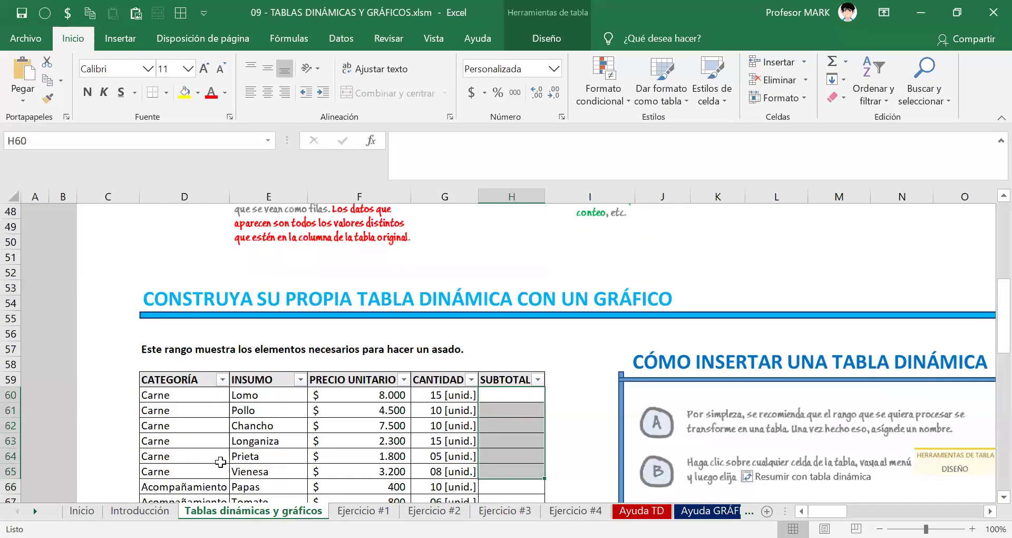
{"action": "scroll", "coordinate": [265, 447], "scroll_direction": "down", "scroll_amount": 2}
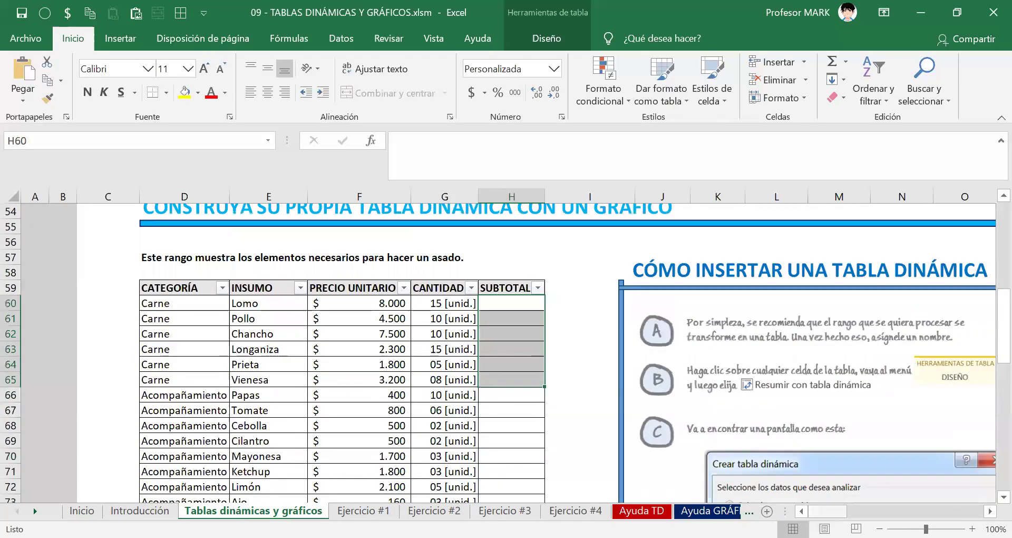
Return to the empty pivot table below the exercise instructions and select cell T107 to reactivate its field list.
{"action": "left_click_drag", "start_coordinate": [827, 510], "coordinate": [874, 511]}
{"action": "scroll", "coordinate": [303, 346], "scroll_direction": "down", "scroll_amount": 6}
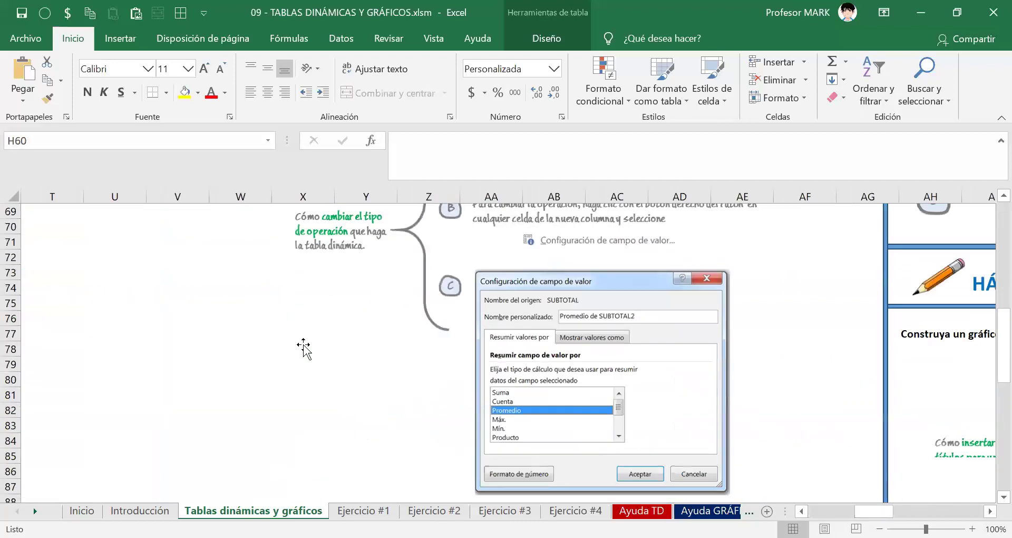
{"action": "scroll", "coordinate": [303, 346], "scroll_direction": "down", "scroll_amount": 4}
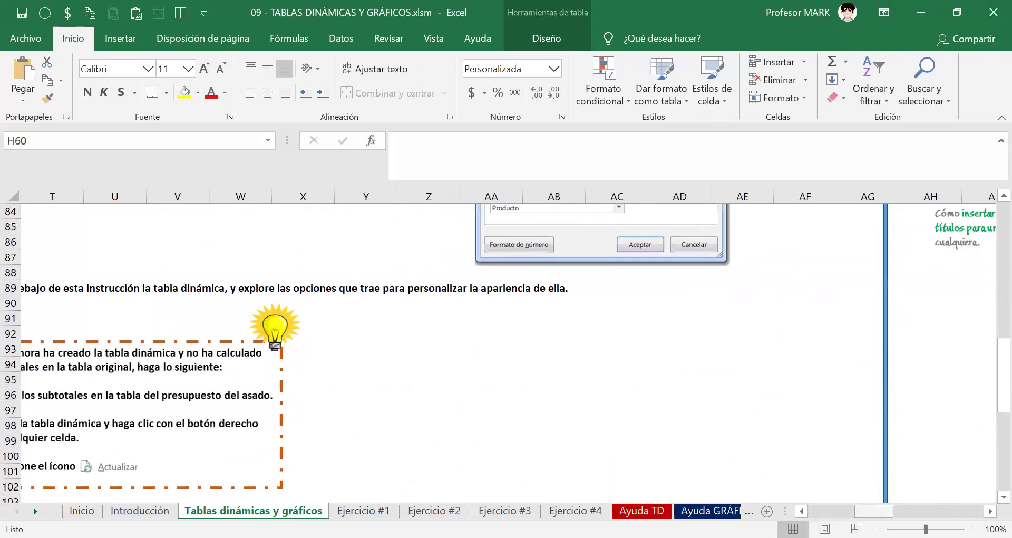
{"action": "scroll", "coordinate": [432, 346], "scroll_direction": "left", "scroll_amount": 3}
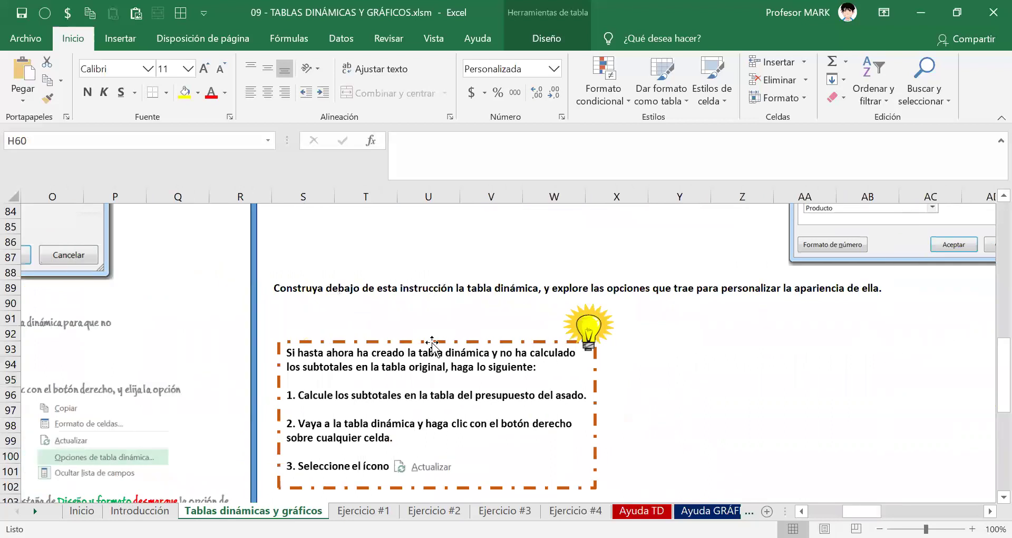
{"action": "scroll", "coordinate": [433, 346], "scroll_direction": "down", "scroll_amount": 6}
{"action": "scroll", "coordinate": [432, 346], "scroll_direction": "down", "scroll_amount": 1}
{"action": "scroll", "coordinate": [430, 343], "scroll_direction": "up", "scroll_amount": 17}
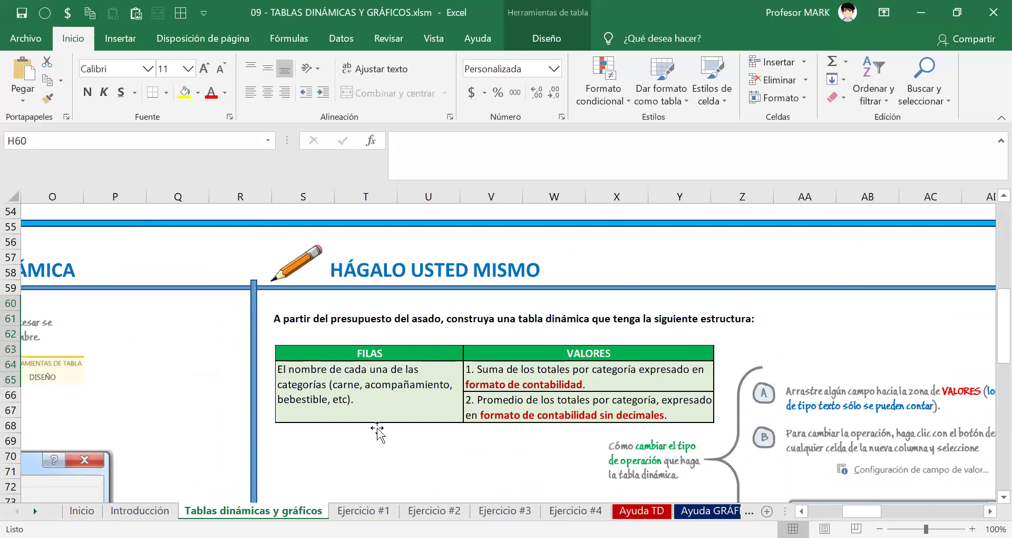
{"action": "scroll", "coordinate": [389, 433], "scroll_direction": "down", "scroll_amount": 2}
{"action": "scroll", "coordinate": [388, 432], "scroll_direction": "down", "scroll_amount": 15}
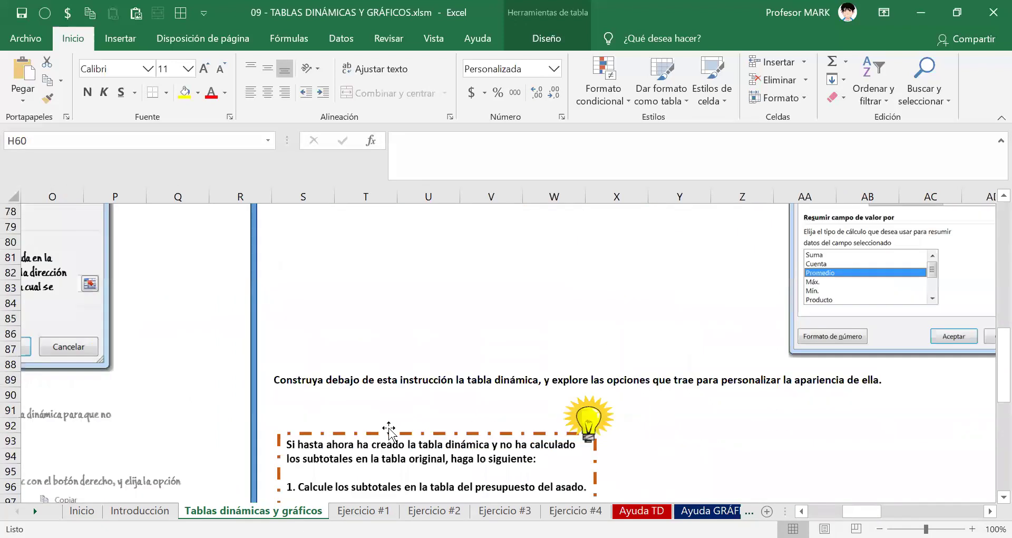
{"action": "scroll", "coordinate": [389, 432], "scroll_direction": "up", "scroll_amount": 3}
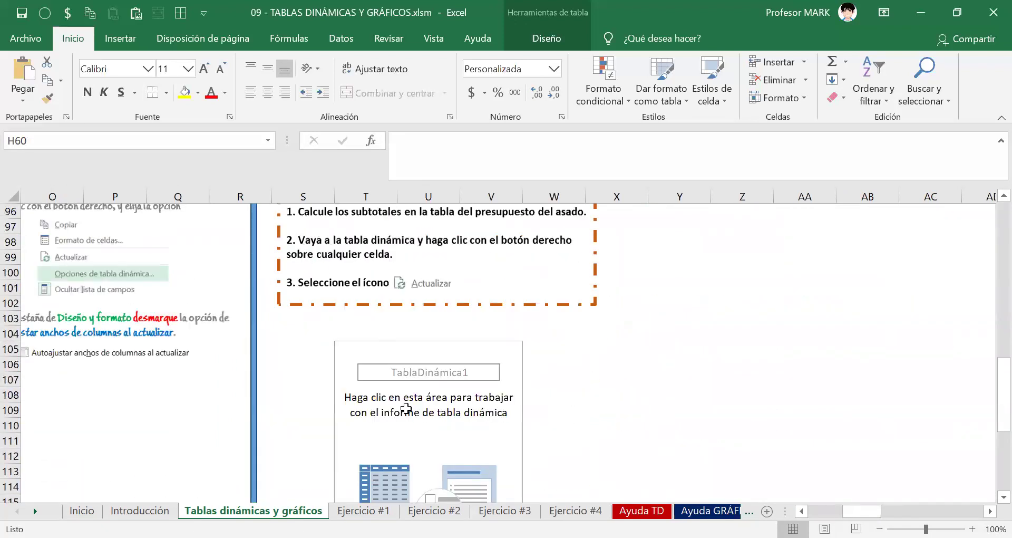
{"action": "left_click", "coordinate": [389, 376]}
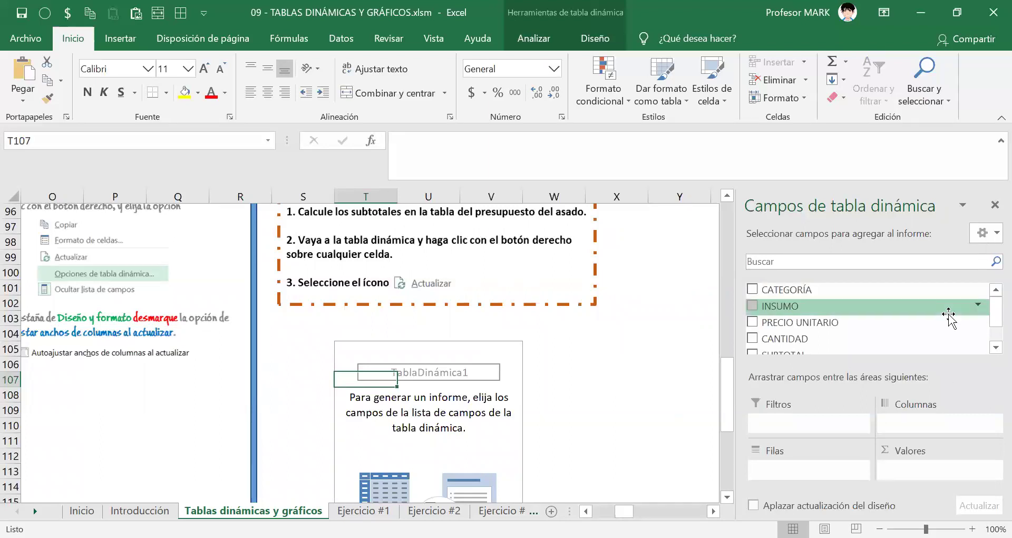
Reduce the formula bar to a single line to give the pivot table field list more room.
{"action": "mouse_move", "coordinate": [989, 305]}
{"action": "left_mouse_down"}
{"action": "mouse_move", "coordinate": [990, 320]}
{"action": "mouse_move", "coordinate": [990, 294]}
{"action": "left_mouse_up"}
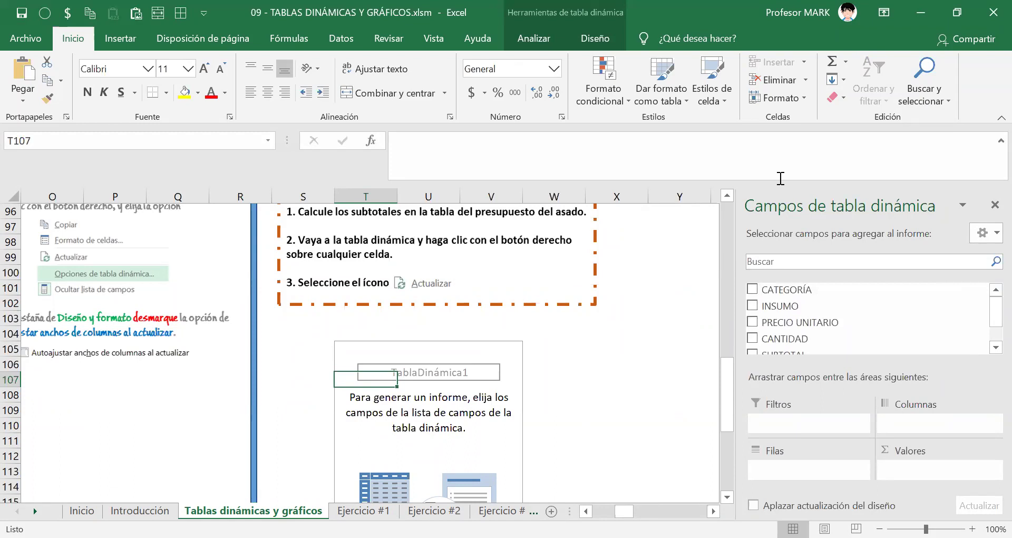
{"action": "left_click_drag", "start_coordinate": [780, 181], "coordinate": [784, 153]}
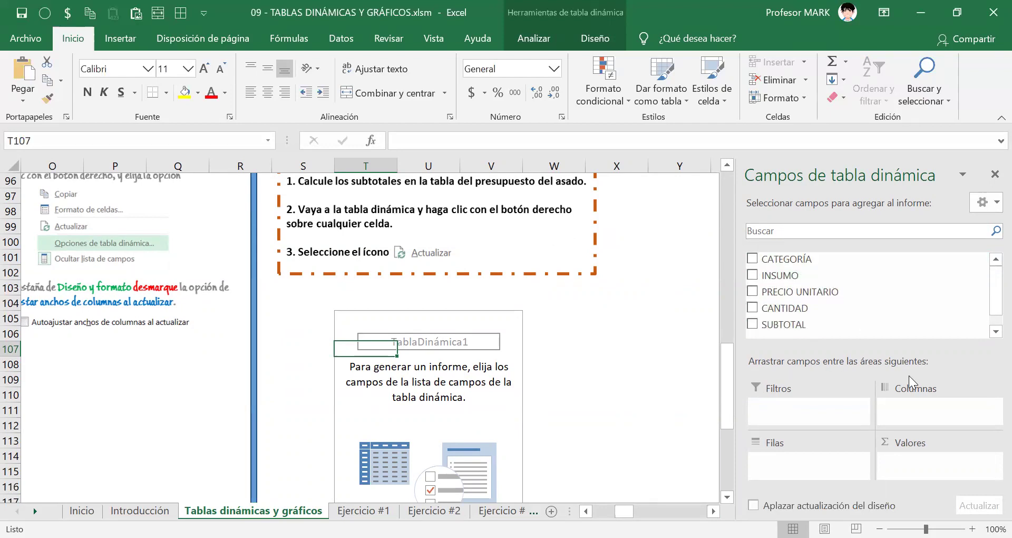
{"action": "left_click_drag", "start_coordinate": [990, 282], "coordinate": [991, 298]}
Compare the pivot field names with the budget table's header row, temporarily circling the headers from CATEGORÍA to CANTIDAD.
{"action": "scroll", "coordinate": [110, 382], "scroll_direction": "left", "scroll_amount": 5}
{"action": "scroll", "coordinate": [110, 383], "scroll_direction": "up", "scroll_amount": 18}
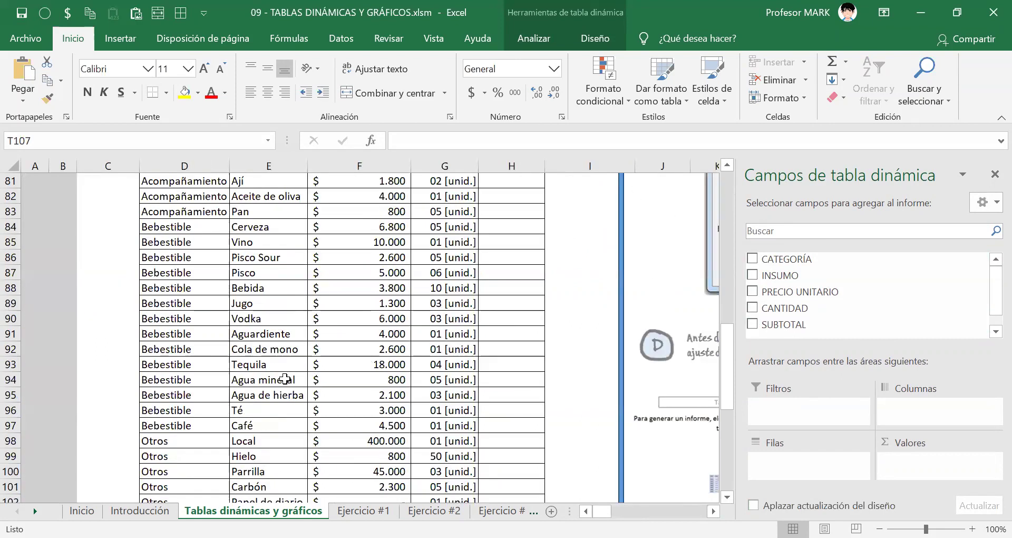
{"action": "scroll", "coordinate": [204, 412], "scroll_direction": "down", "scroll_amount": 1}
{"action": "left_click_drag", "start_coordinate": [183, 396], "coordinate": [499, 397]}
{"action": "left_click", "coordinate": [460, 424]}
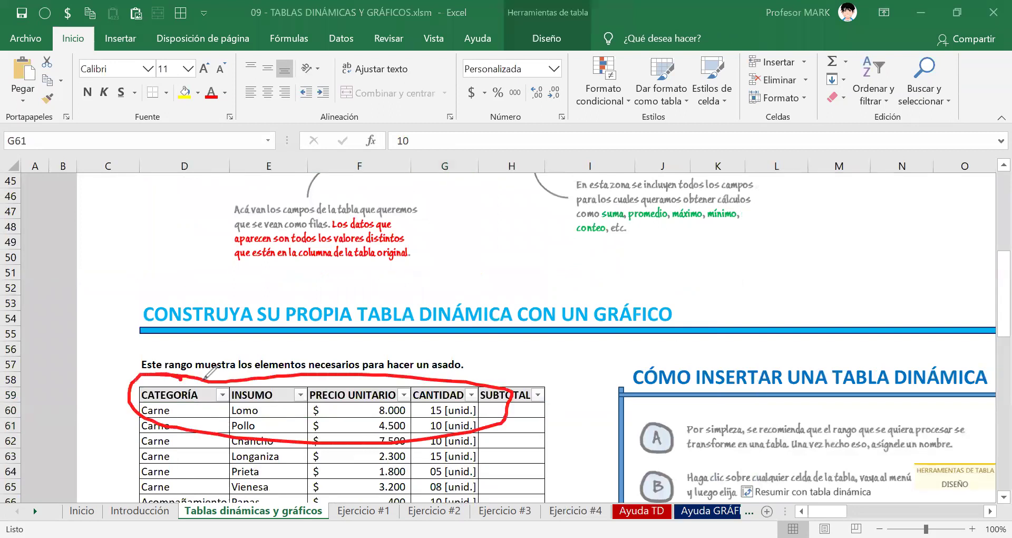
{"action": "key", "text": "ctrl+z"}
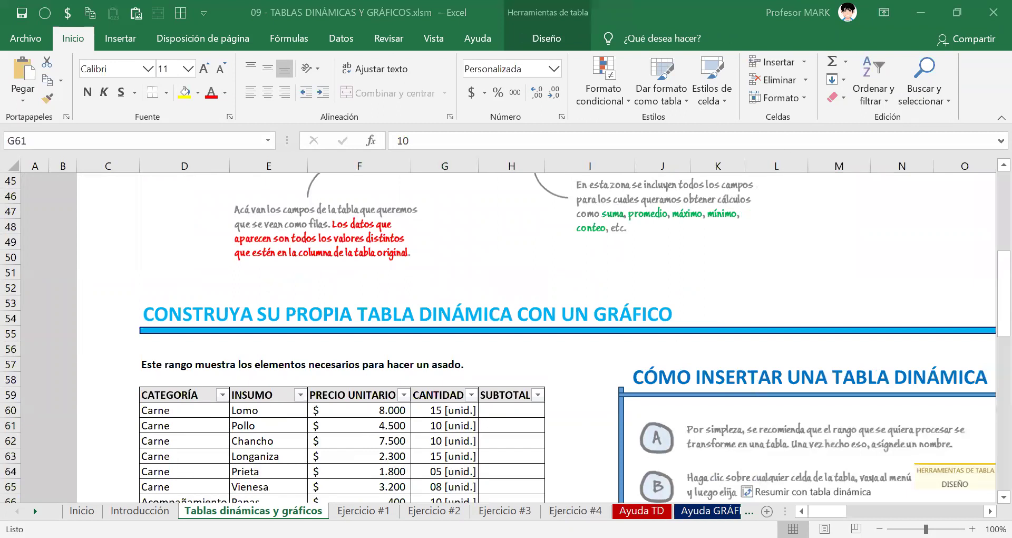
Return to the empty pivot table below the exercise instructions and select cell U108 to show its field list.
{"action": "scroll", "coordinate": [622, 424], "scroll_direction": "right", "scroll_amount": 8}
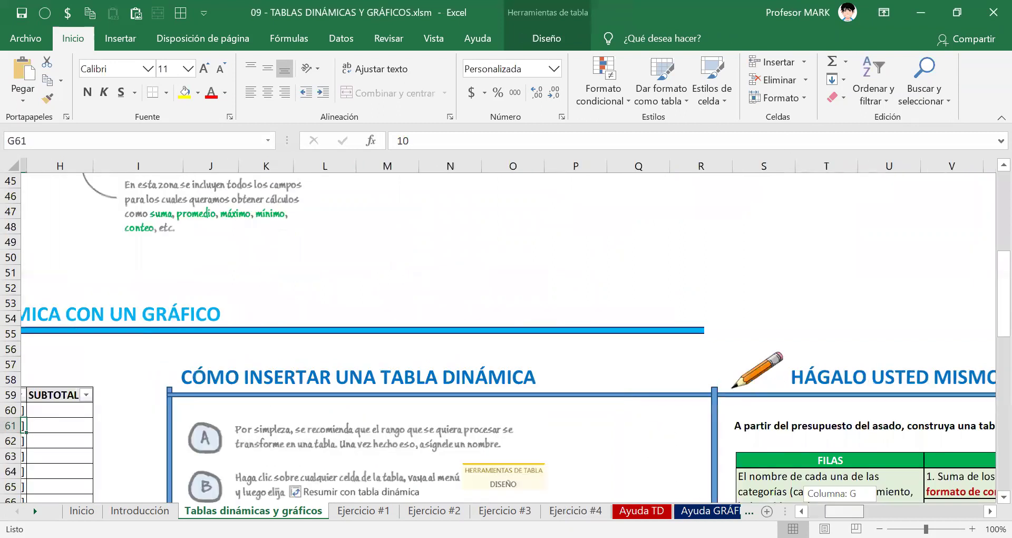
{"action": "scroll", "coordinate": [622, 424], "scroll_direction": "down", "scroll_amount": 6}
{"action": "scroll", "coordinate": [622, 423], "scroll_direction": "down", "scroll_amount": 7}
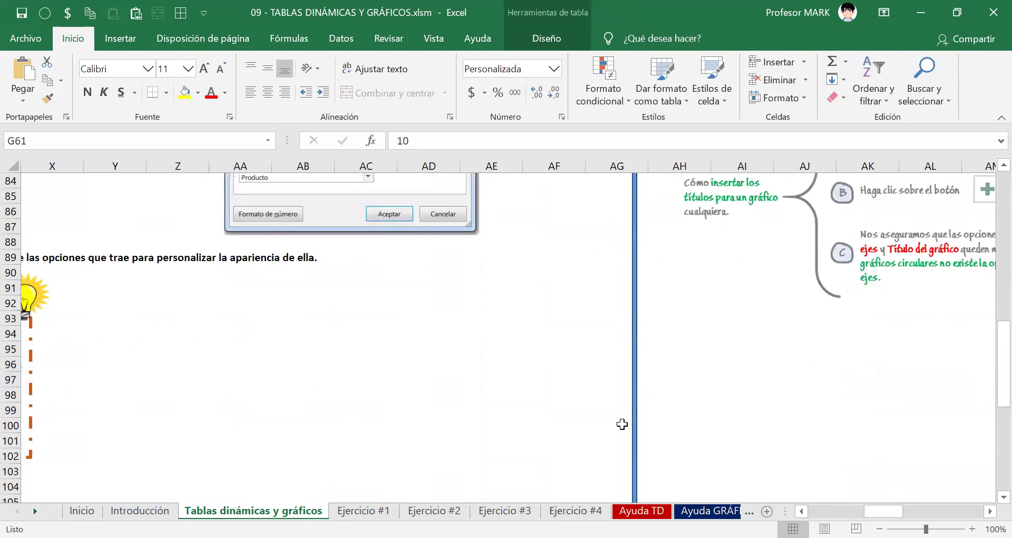
{"action": "scroll", "coordinate": [587, 362], "scroll_direction": "left", "scroll_amount": 6}
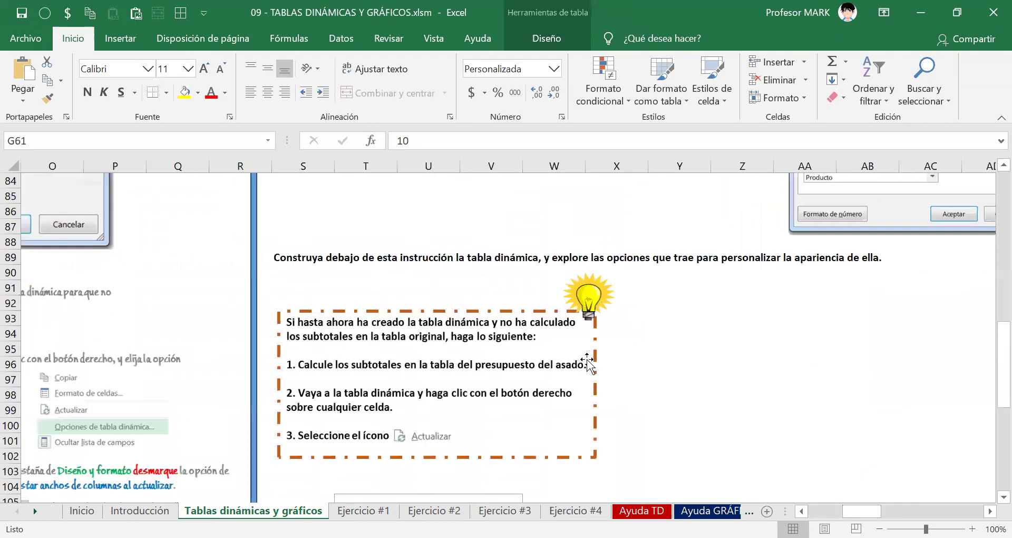
{"action": "scroll", "coordinate": [587, 362], "scroll_direction": "down", "scroll_amount": 6}
{"action": "left_click", "coordinate": [410, 270]}
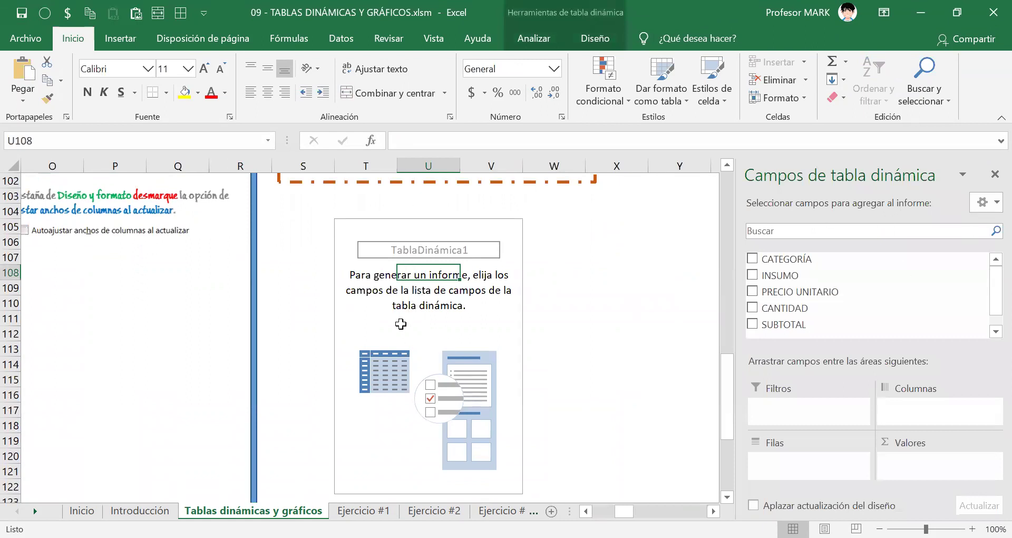
Check the required FILAS and VALORES in the exercise against the fields available for the pivot table.
{"action": "scroll", "coordinate": [399, 324], "scroll_direction": "up", "scroll_amount": 7}
{"action": "scroll", "coordinate": [400, 326], "scroll_direction": "up", "scroll_amount": 8}
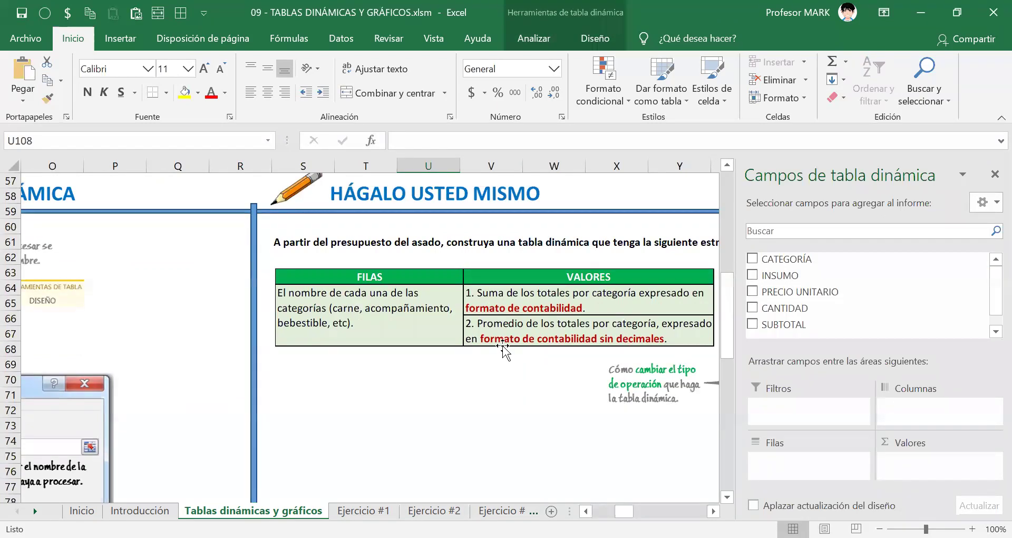
{"action": "scroll", "coordinate": [533, 403], "scroll_direction": "down", "scroll_amount": 15}
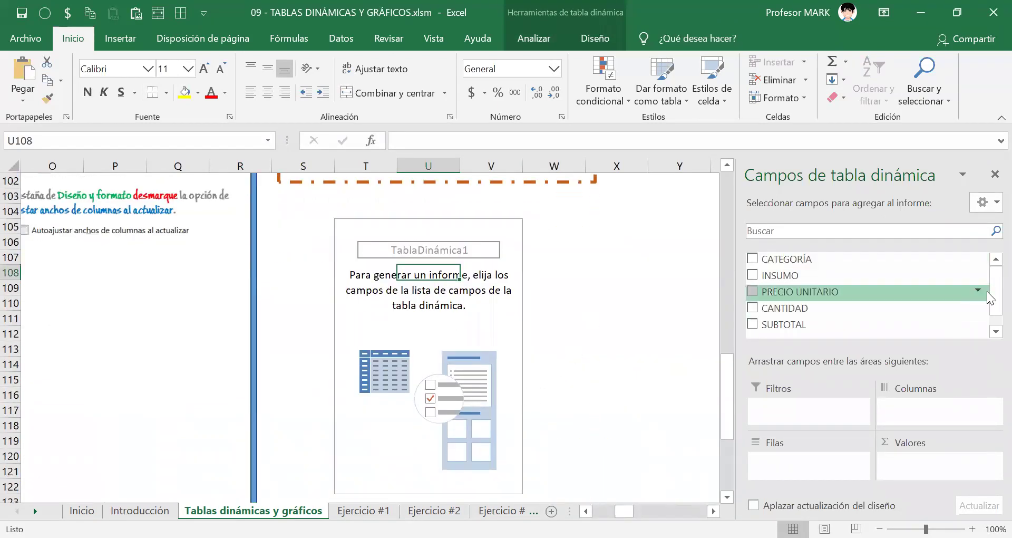
{"action": "scroll", "coordinate": [988, 295], "scroll_direction": "down", "scroll_amount": 1}
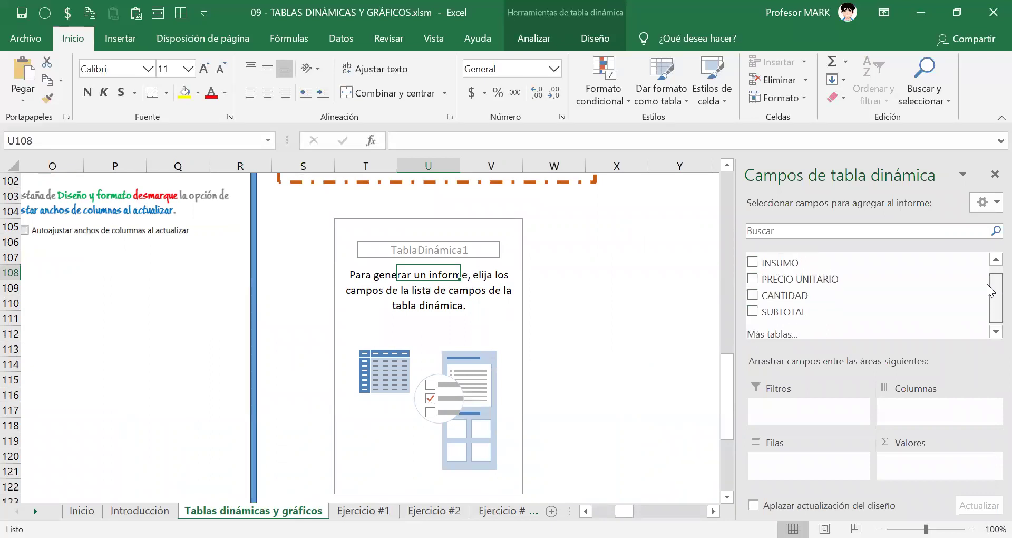
{"action": "scroll", "coordinate": [989, 296], "scroll_direction": "up", "scroll_amount": 1}
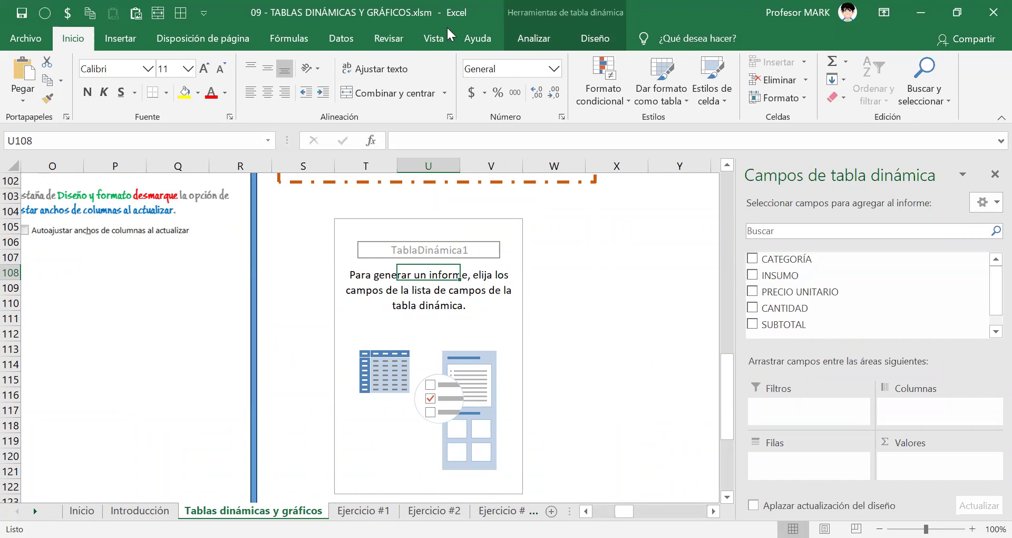
Add the CATEGORÍA field to the pivot table's Filas area.
{"action": "right_click", "coordinate": [823, 259]}
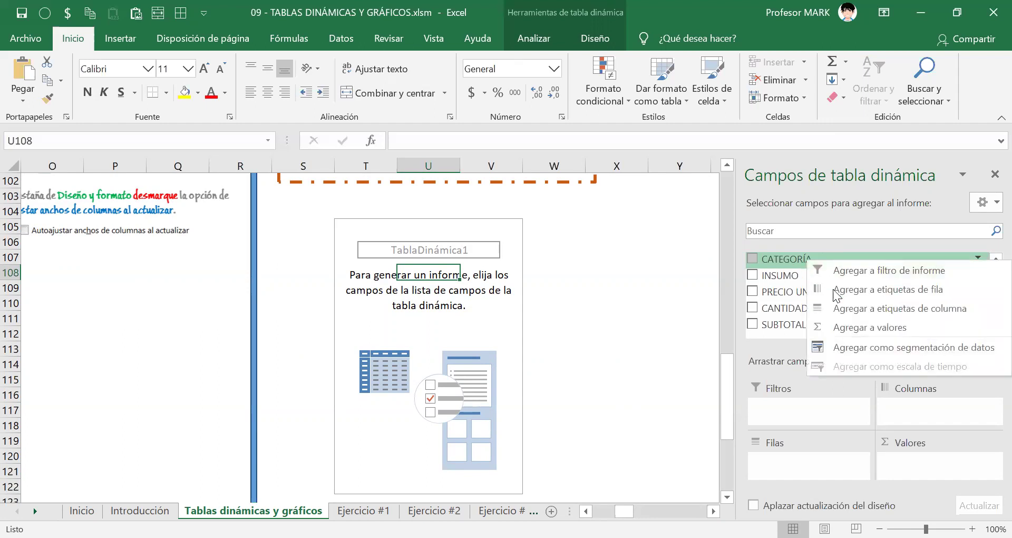
{"action": "left_click", "coordinate": [797, 260]}
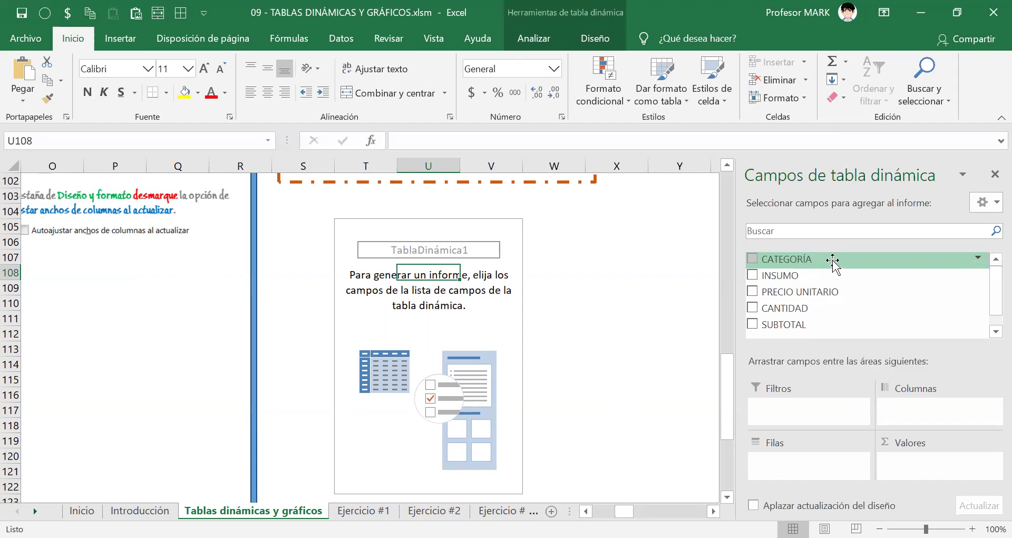
{"action": "left_click_drag", "start_coordinate": [833, 264], "coordinate": [784, 462]}
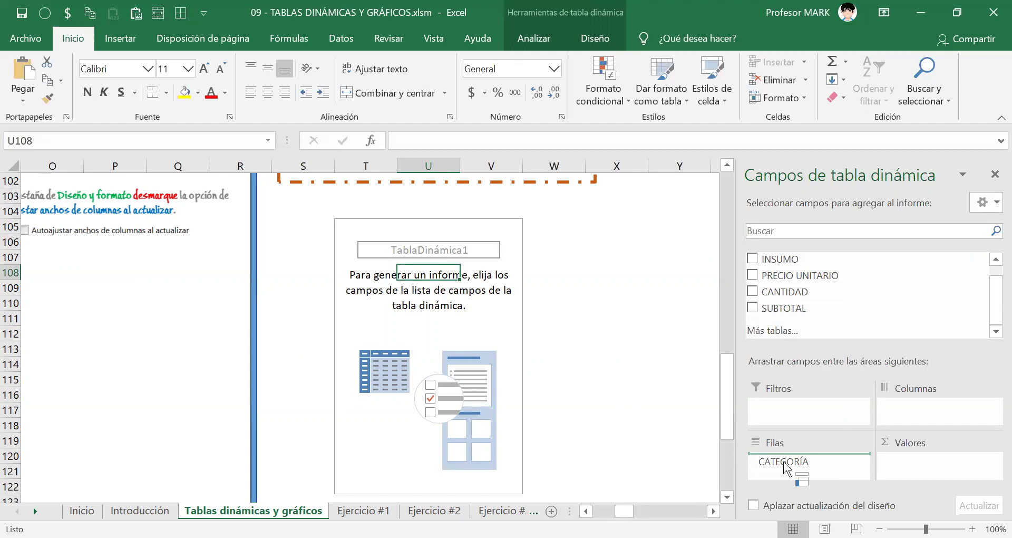
{"action": "left_click_drag", "start_coordinate": [784, 462], "coordinate": [785, 463]}
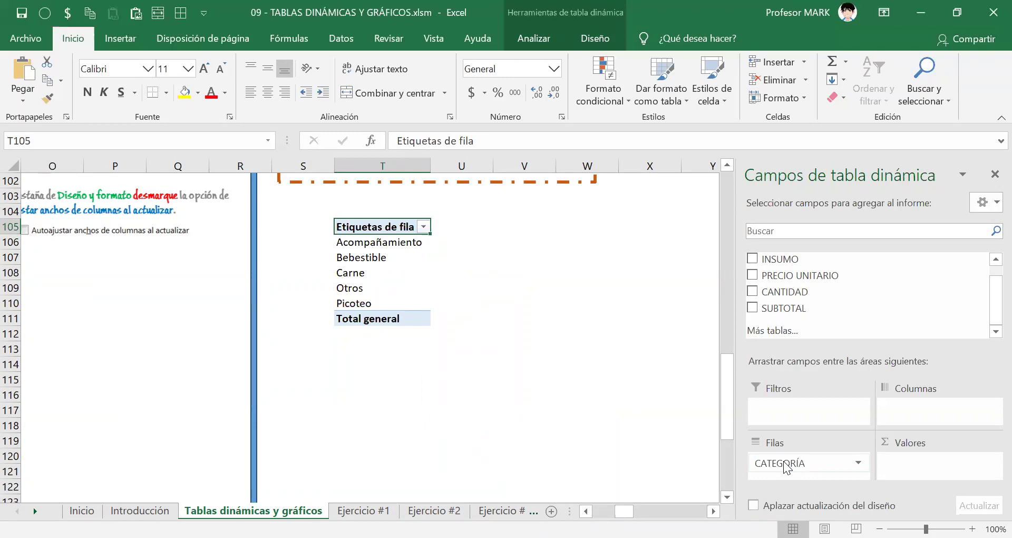
Compare the pivot row labels T106:T110 with the budget table, highlighting its Carne cells D60:D65 and Acompañamiento cells D67:D83.
{"action": "left_click_drag", "start_coordinate": [357, 242], "coordinate": [349, 303]}
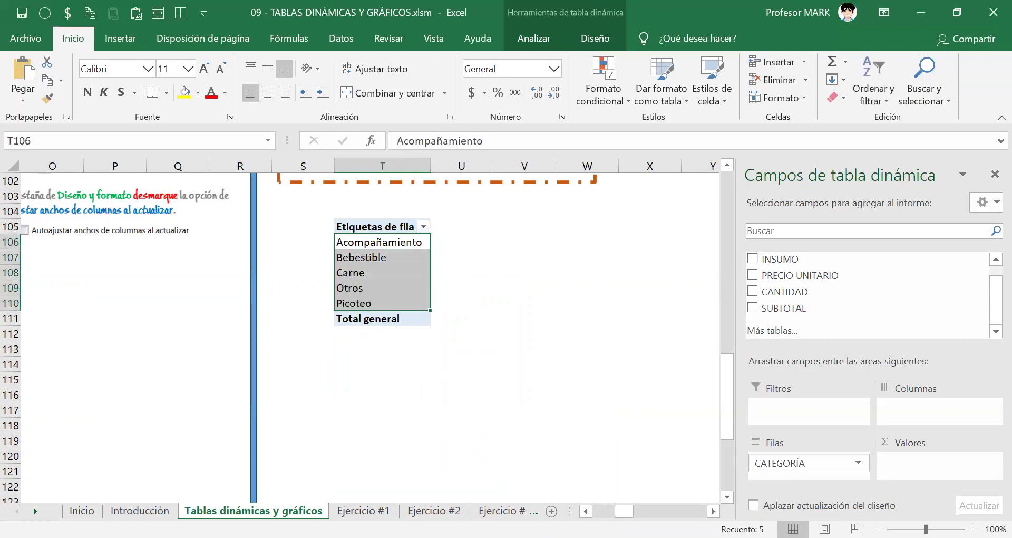
{"action": "left_click_drag", "start_coordinate": [624, 511], "coordinate": [540, 503]}
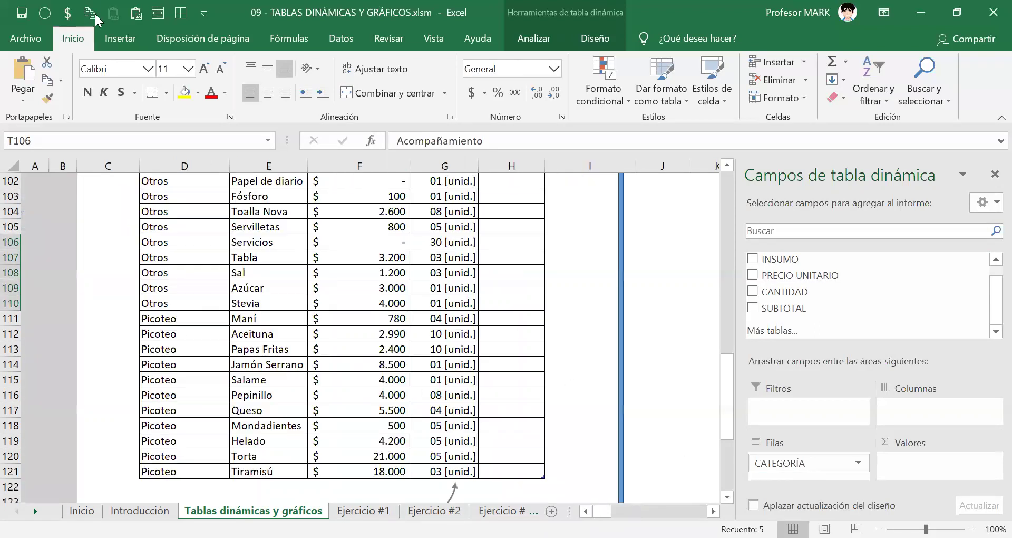
{"action": "scroll", "coordinate": [199, 344], "scroll_direction": "up", "scroll_amount": 16}
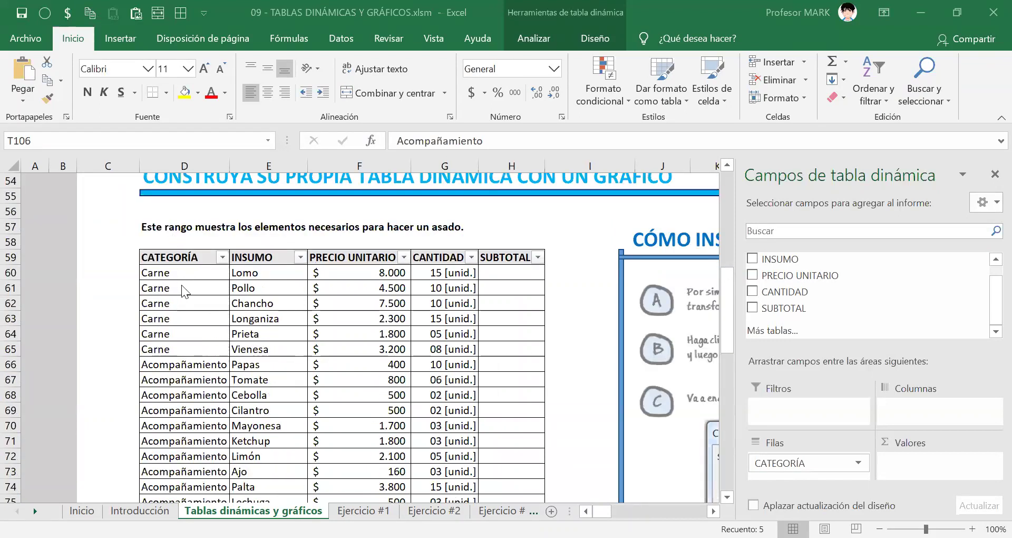
{"action": "left_click_drag", "start_coordinate": [182, 272], "coordinate": [183, 350]}
{"action": "scroll", "coordinate": [183, 295], "scroll_direction": "down", "scroll_amount": 2}
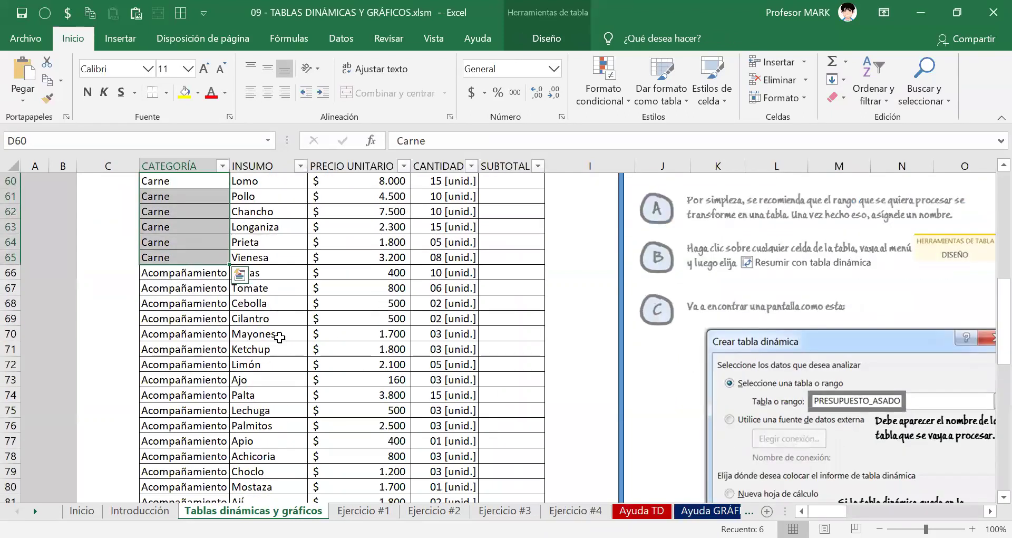
{"action": "scroll", "coordinate": [184, 253], "scroll_direction": "up", "scroll_amount": 1}
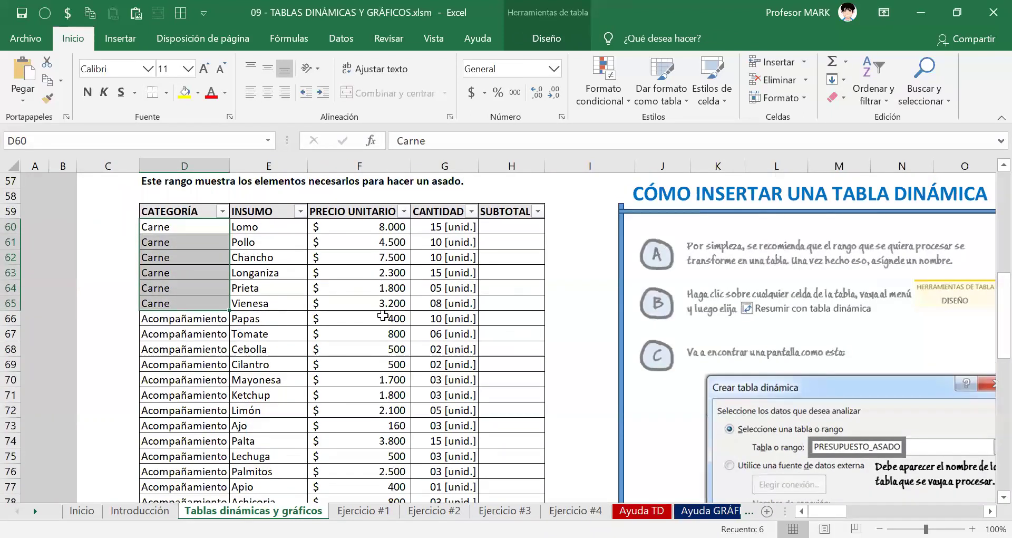
{"action": "scroll", "coordinate": [345, 323], "scroll_direction": "down", "scroll_amount": 2}
{"action": "left_click_drag", "start_coordinate": [182, 242], "coordinate": [184, 441]}
{"action": "scroll", "coordinate": [311, 364], "scroll_direction": "down", "scroll_amount": 2}
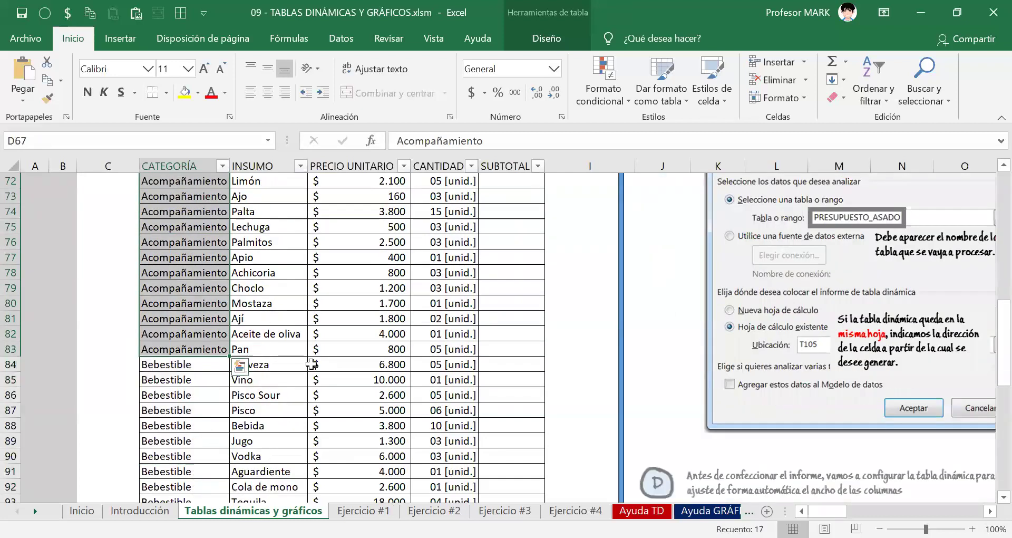
Highlight the Bebestible, Otros and Picoteo groups one after another in the budget table's CATEGORÍA column.
{"action": "scroll", "coordinate": [311, 363], "scroll_direction": "up", "scroll_amount": 3}
{"action": "scroll", "coordinate": [311, 364], "scroll_direction": "down", "scroll_amount": 4}
{"action": "scroll", "coordinate": [312, 364], "scroll_direction": "down", "scroll_amount": 1}
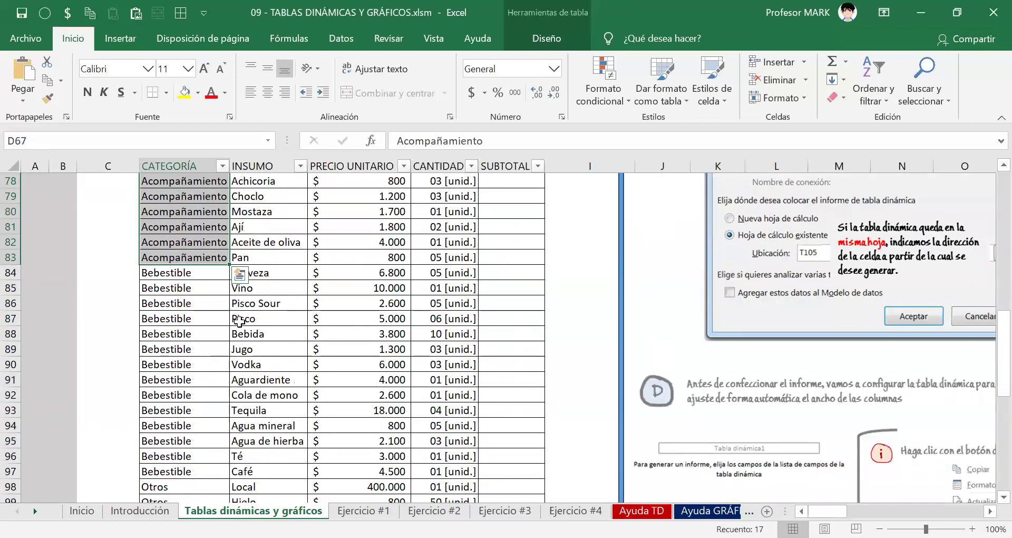
{"action": "left_click_drag", "start_coordinate": [169, 273], "coordinate": [163, 486]}
{"action": "scroll", "coordinate": [166, 476], "scroll_direction": "down", "scroll_amount": 5}
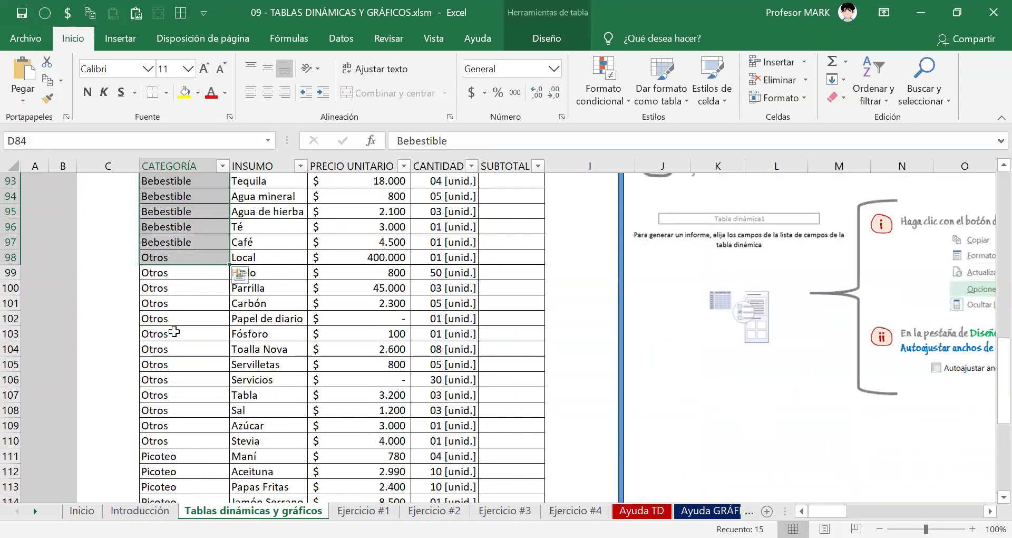
{"action": "left_click_drag", "start_coordinate": [160, 257], "coordinate": [160, 422]}
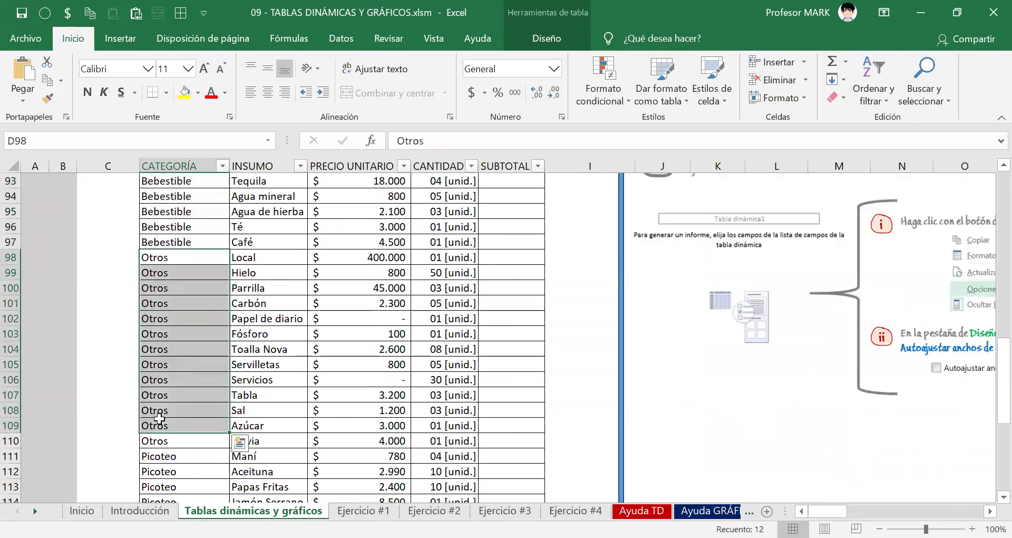
{"action": "scroll", "coordinate": [160, 419], "scroll_direction": "down", "scroll_amount": 4}
{"action": "left_click_drag", "start_coordinate": [160, 272], "coordinate": [177, 404]}
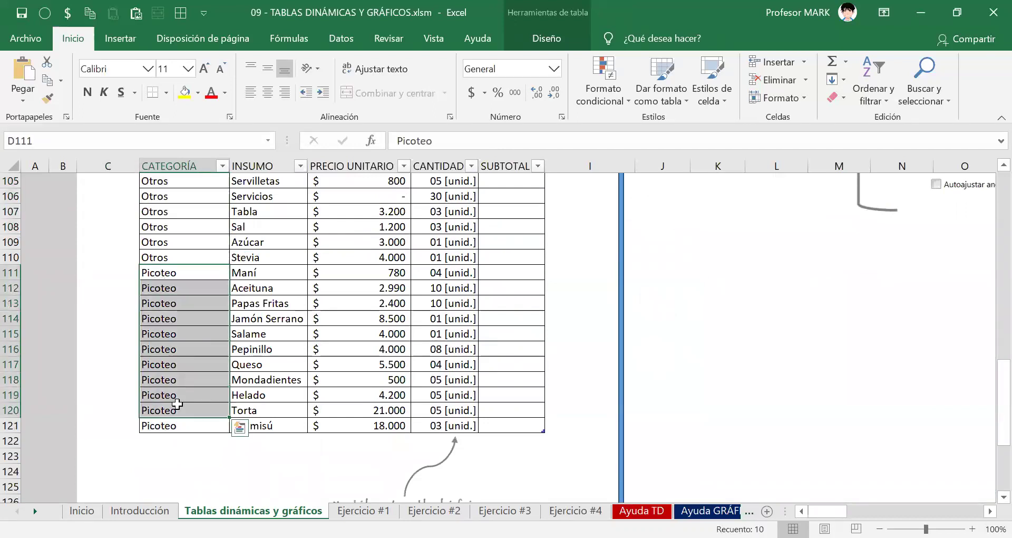
Go back to the pivot table and check its category row labels, ending with Acompañamiento in T106 selected.
{"action": "scroll", "coordinate": [177, 404], "scroll_direction": "up", "scroll_amount": 13}
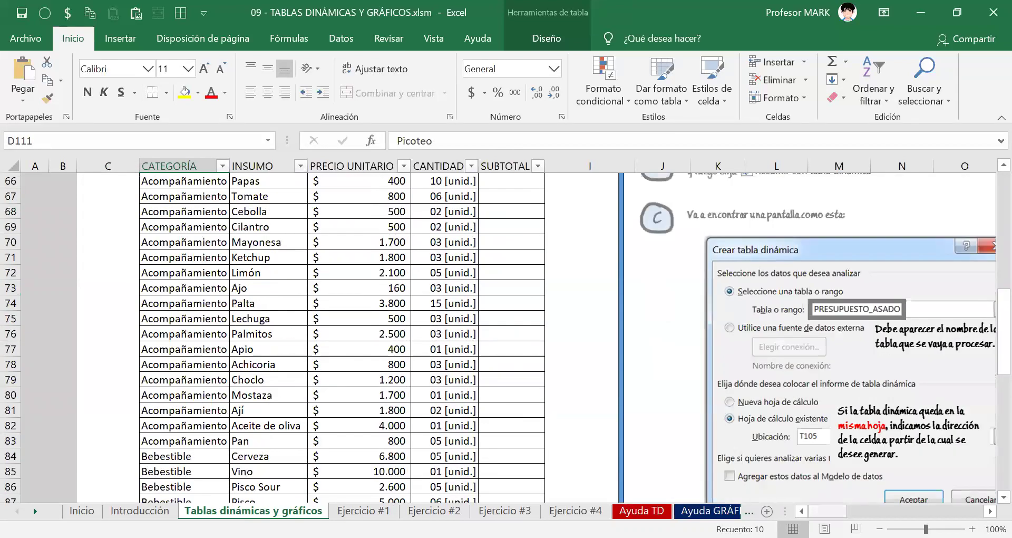
{"action": "scroll", "coordinate": [744, 396], "scroll_direction": "right", "scroll_amount": 7}
{"action": "scroll", "coordinate": [744, 396], "scroll_direction": "left", "scroll_amount": 3}
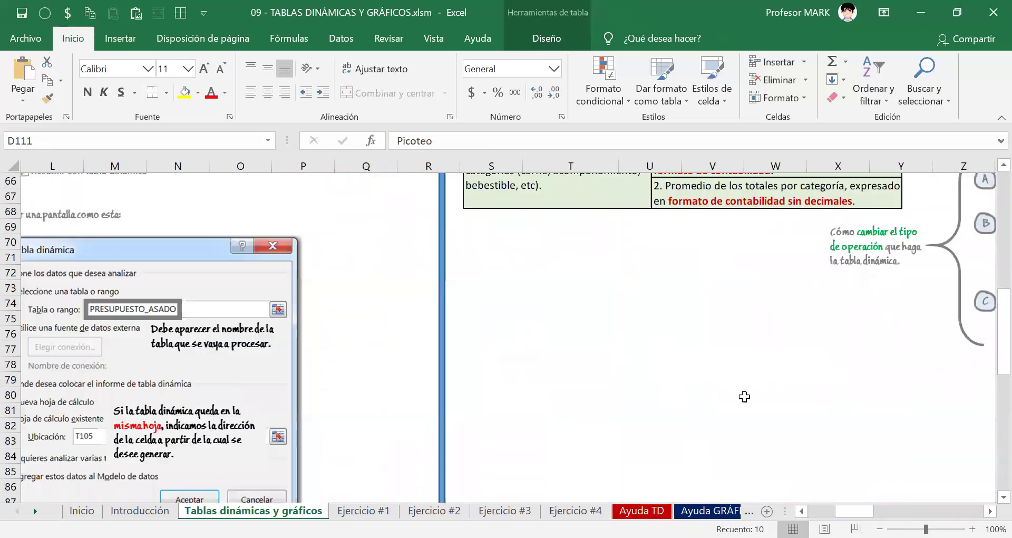
{"action": "scroll", "coordinate": [744, 396], "scroll_direction": "down", "scroll_amount": 12}
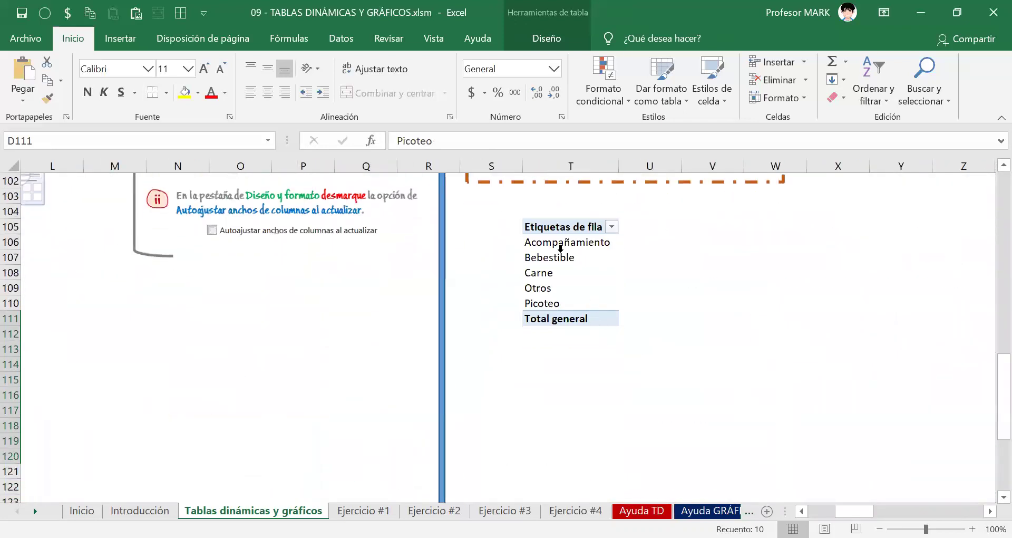
{"action": "left_click", "coordinate": [560, 245]}
{"action": "left_click", "coordinate": [559, 258]}
{"action": "left_click", "coordinate": [562, 291]}
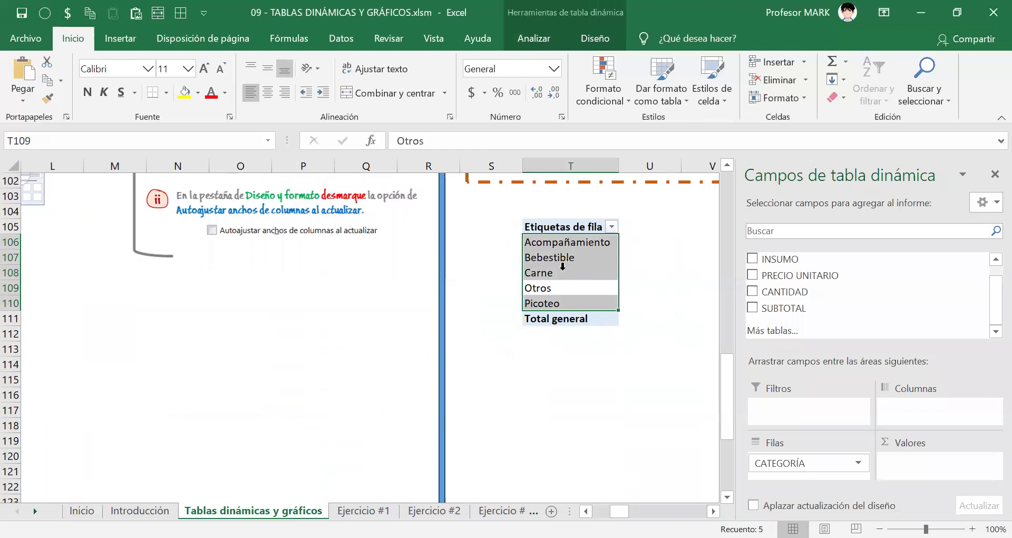
{"action": "left_click", "coordinate": [562, 268]}
{"action": "left_click", "coordinate": [573, 244]}
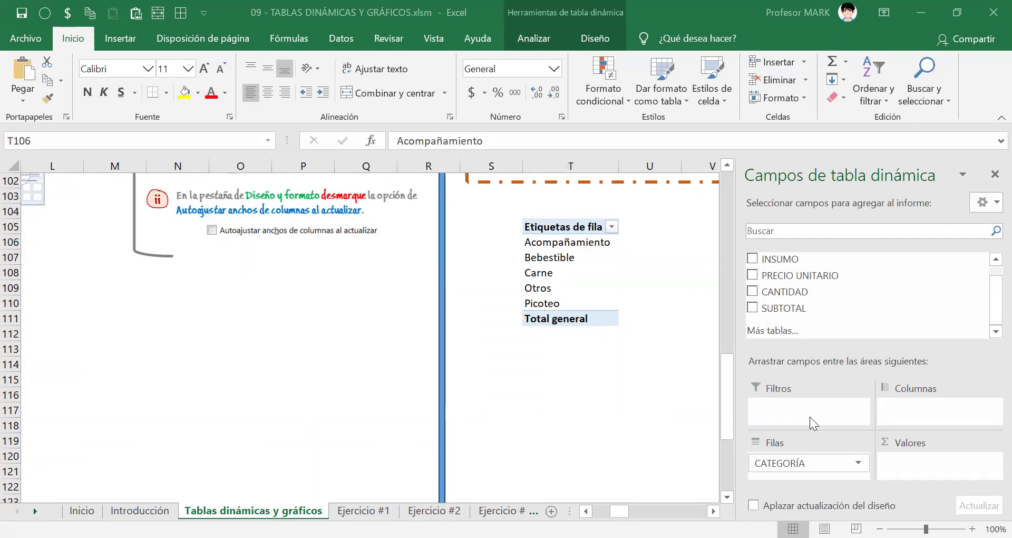
Move the CATEGORÍA field from Filas to Columnas and view the categories laid out across row 106.
{"action": "left_click", "coordinate": [713, 511]}
{"action": "left_click", "coordinate": [713, 511]}
{"action": "left_click", "coordinate": [713, 511]}
{"action": "left_click", "coordinate": [713, 510]}
{"action": "left_click", "coordinate": [713, 510]}
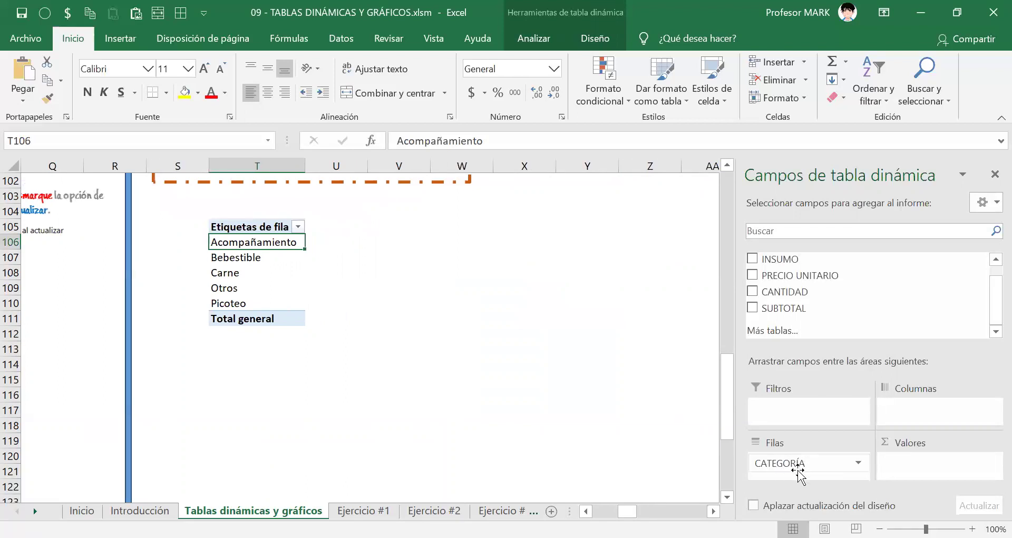
{"action": "left_click_drag", "start_coordinate": [805, 464], "coordinate": [910, 411]}
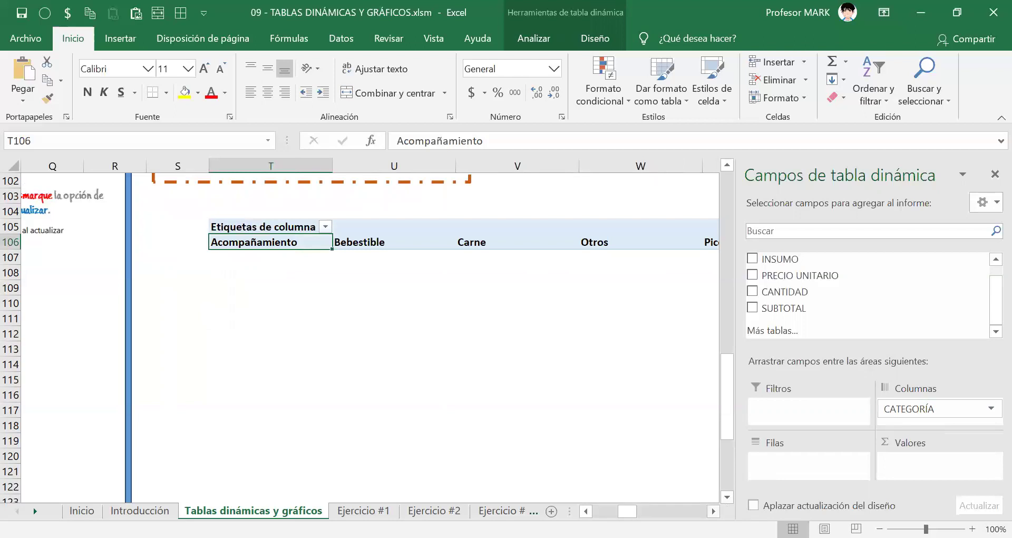
{"action": "scroll", "coordinate": [370, 338], "scroll_direction": "right", "scroll_amount": 3}
{"action": "mouse_move", "coordinate": [922, 409]}
{"action": "left_mouse_down"}
{"action": "mouse_move", "coordinate": [915, 438]}
{"action": "mouse_move", "coordinate": [846, 472]}
{"action": "mouse_move", "coordinate": [818, 467]}
{"action": "mouse_move", "coordinate": [906, 418]}
{"action": "left_mouse_up"}
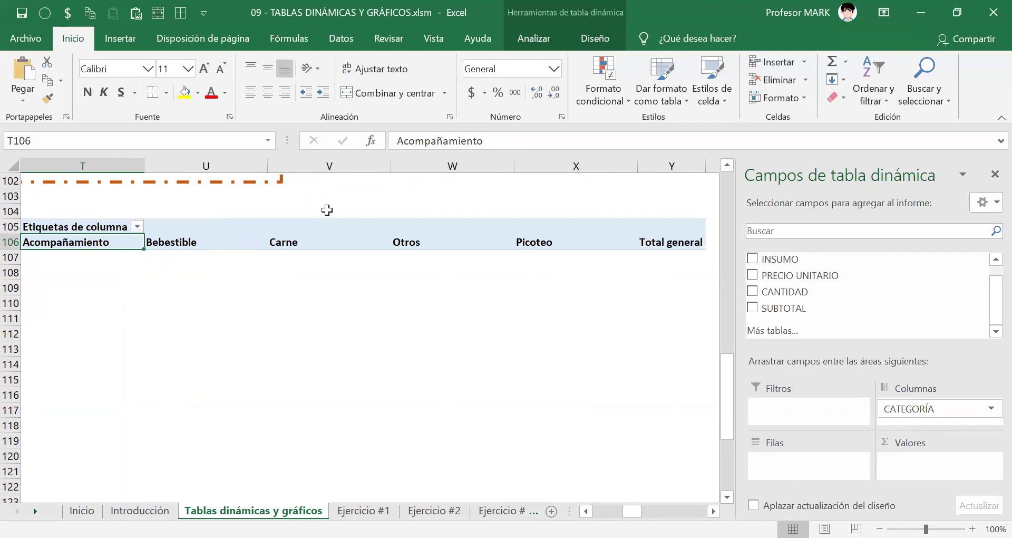
Move the CATEGORÍA field from Columnas back to Filas in the pivot table.
{"action": "key", "text": "alt+Tab"}
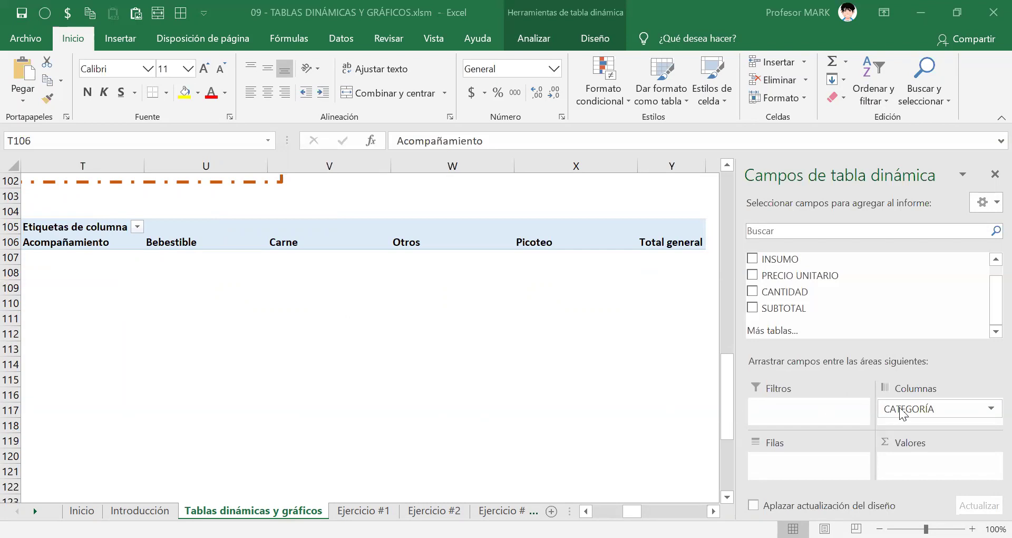
{"action": "left_click_drag", "start_coordinate": [902, 412], "coordinate": [809, 469]}
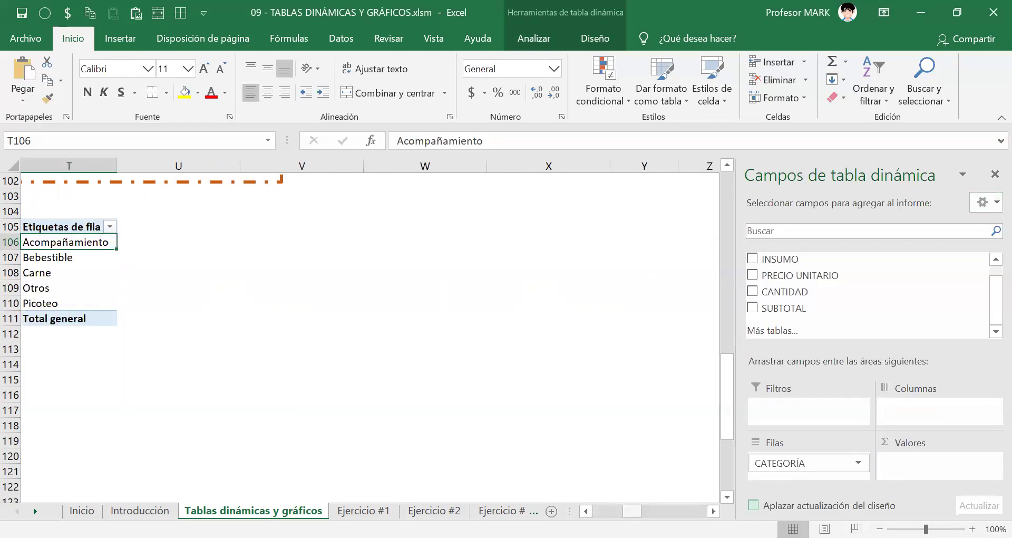
{"action": "scroll", "coordinate": [357, 319], "scroll_direction": "left", "scroll_amount": 2}
{"action": "scroll", "coordinate": [357, 319], "scroll_direction": "up", "scroll_amount": 2}
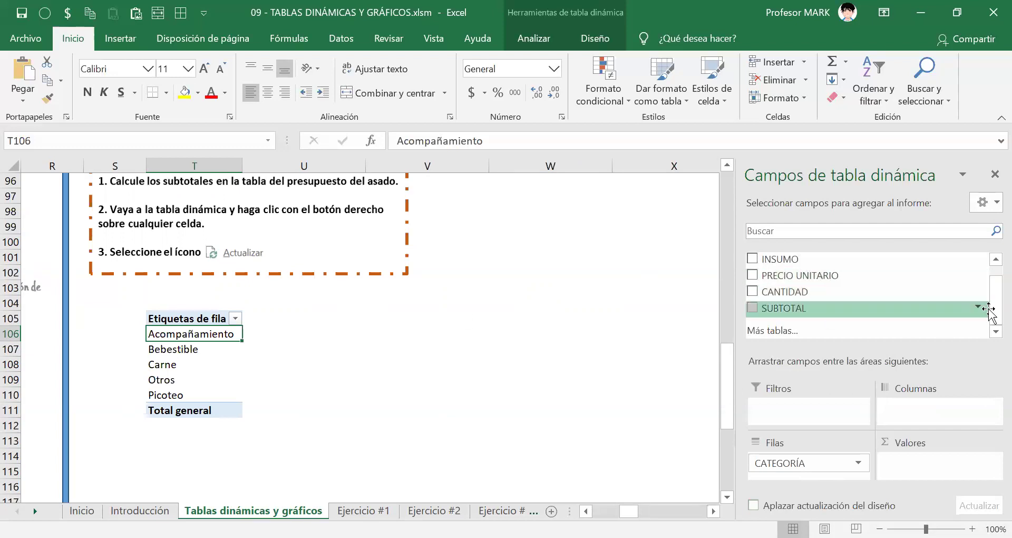
{"action": "left_click_drag", "start_coordinate": [990, 316], "coordinate": [990, 298]}
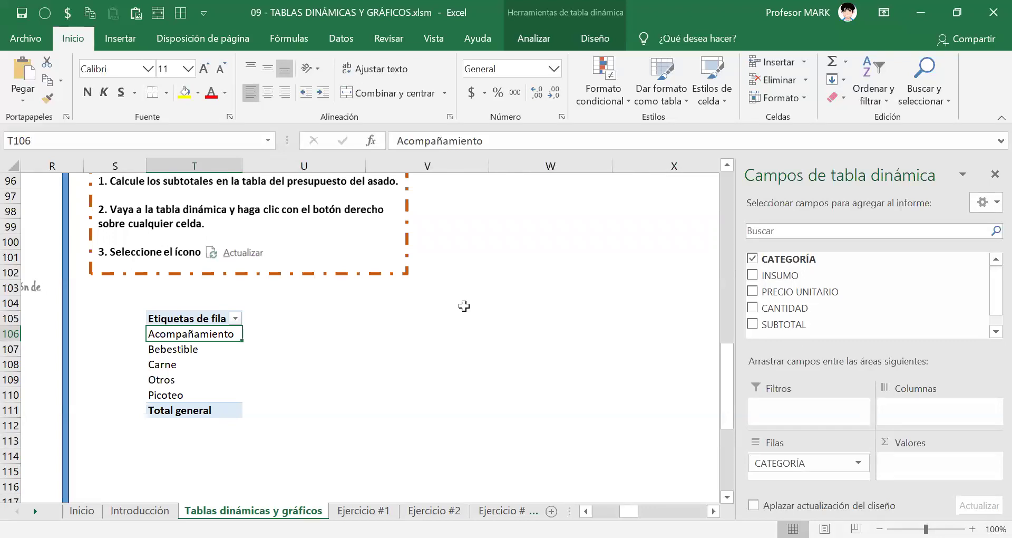
Check the exercise's required FILAS and VALORES structure at row 63 against the pivot table's Valores area.
{"action": "scroll", "coordinate": [464, 303], "scroll_direction": "up", "scroll_amount": 15}
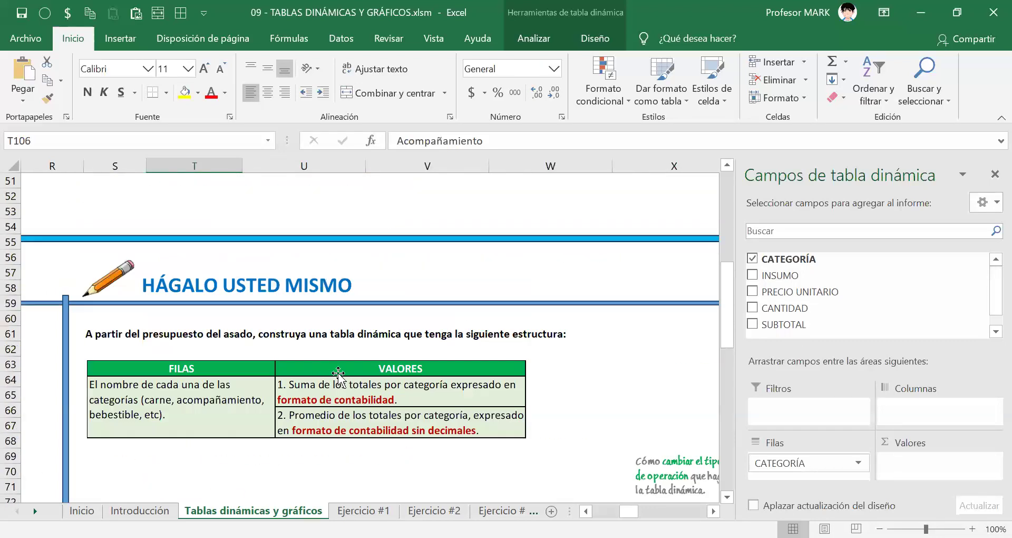
{"action": "scroll", "coordinate": [347, 372], "scroll_direction": "down", "scroll_amount": 13}
{"action": "scroll", "coordinate": [347, 372], "scroll_direction": "down", "scroll_amount": 2}
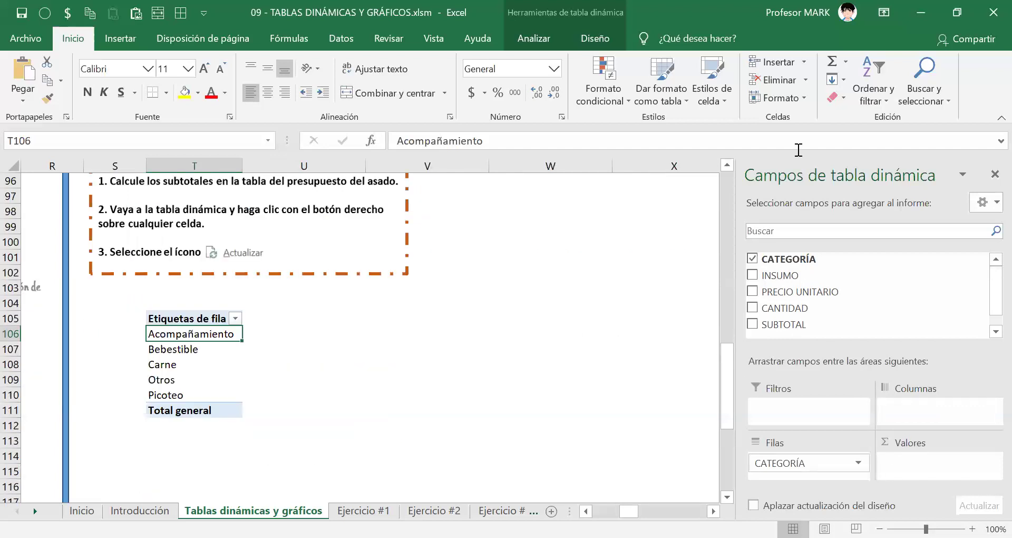
{"action": "mouse_move", "coordinate": [904, 425]}
{"action": "left_mouse_down"}
{"action": "mouse_move", "coordinate": [877, 449]}
{"action": "mouse_move", "coordinate": [949, 484]}
{"action": "mouse_move", "coordinate": [969, 433]}
{"action": "mouse_move", "coordinate": [904, 424]}
{"action": "mouse_move", "coordinate": [897, 471]}
{"action": "mouse_move", "coordinate": [937, 471]}
{"action": "left_mouse_up"}
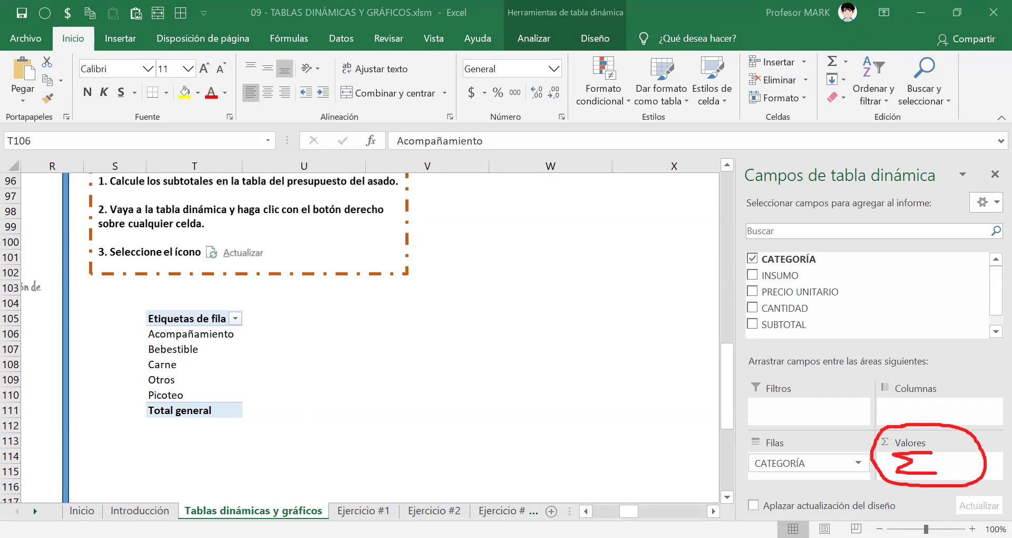
{"action": "mouse_move", "coordinate": [889, 429]}
{"action": "left_mouse_down"}
{"action": "mouse_move", "coordinate": [876, 445]}
{"action": "mouse_move", "coordinate": [892, 437]}
{"action": "mouse_move", "coordinate": [876, 431]}
{"action": "mouse_move", "coordinate": [889, 435]}
{"action": "left_mouse_up"}
{"action": "left_click", "coordinate": [709, 119]}
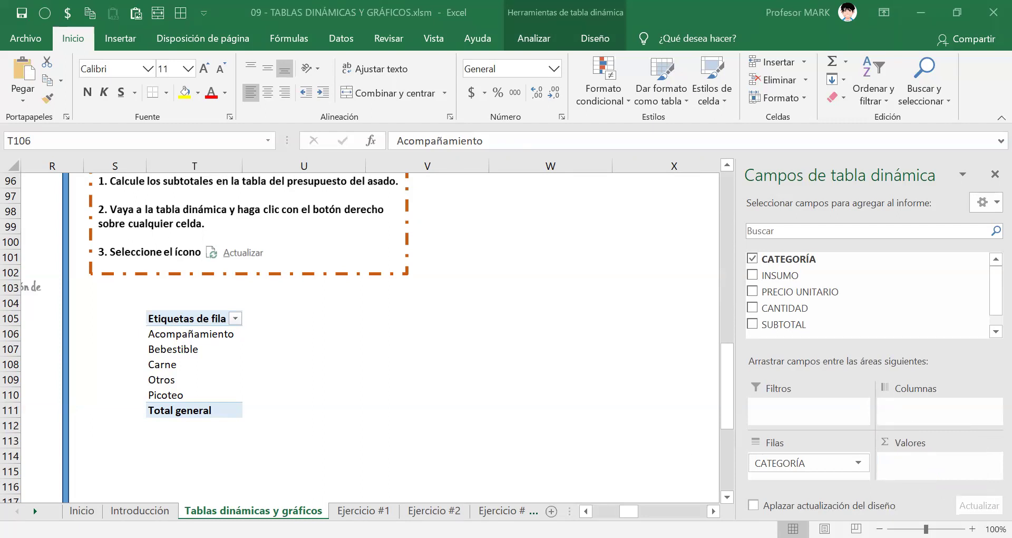
{"action": "scroll", "coordinate": [201, 315], "scroll_direction": "up", "scroll_amount": 16}
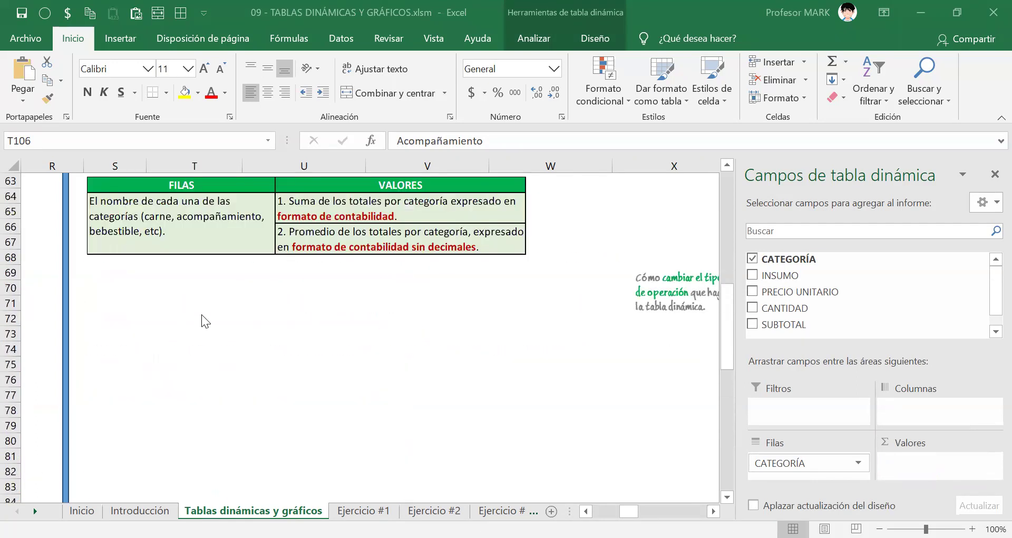
{"action": "scroll", "coordinate": [201, 314], "scroll_direction": "down", "scroll_amount": 3}
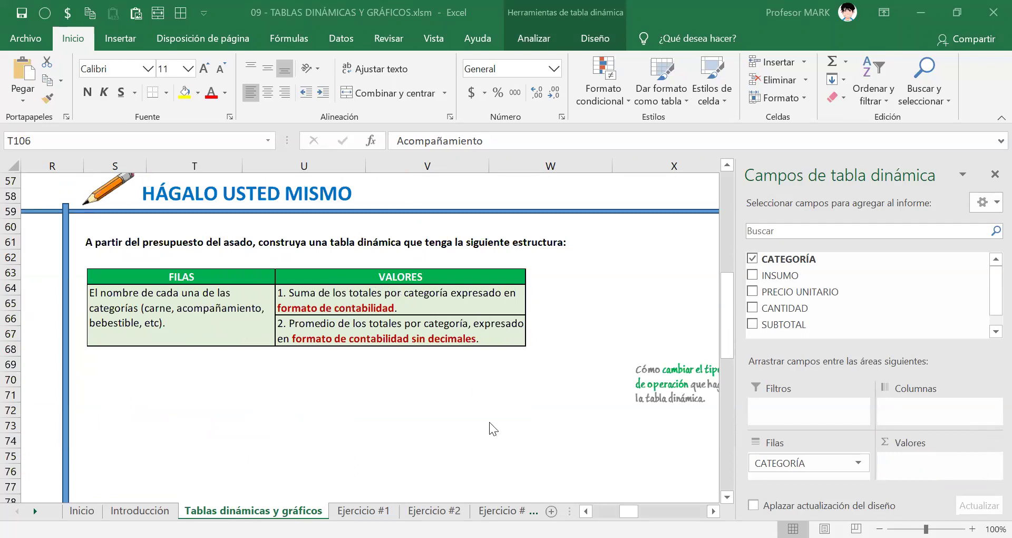
{"action": "scroll", "coordinate": [496, 420], "scroll_direction": "down", "scroll_amount": 9}
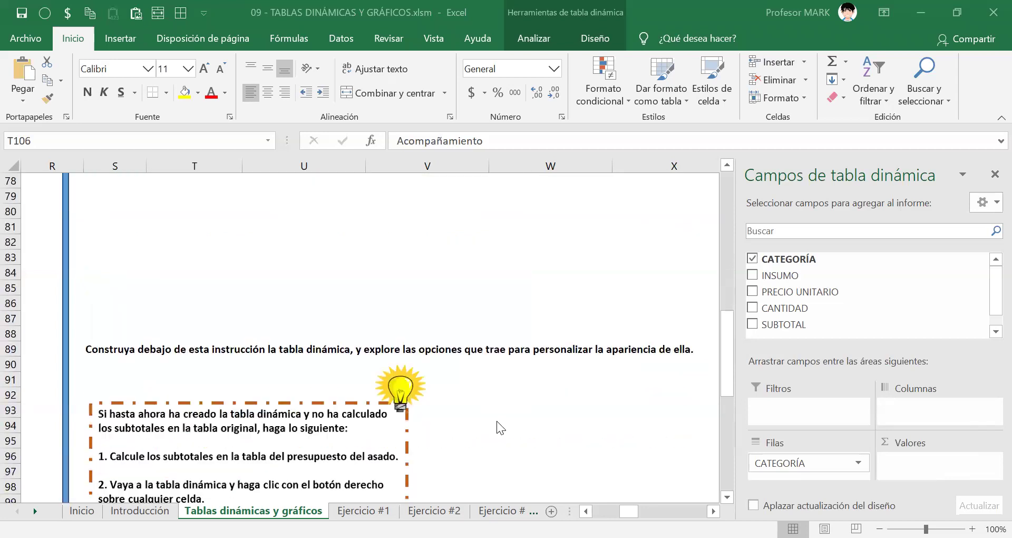
{"action": "scroll", "coordinate": [496, 421], "scroll_direction": "down", "scroll_amount": 5}
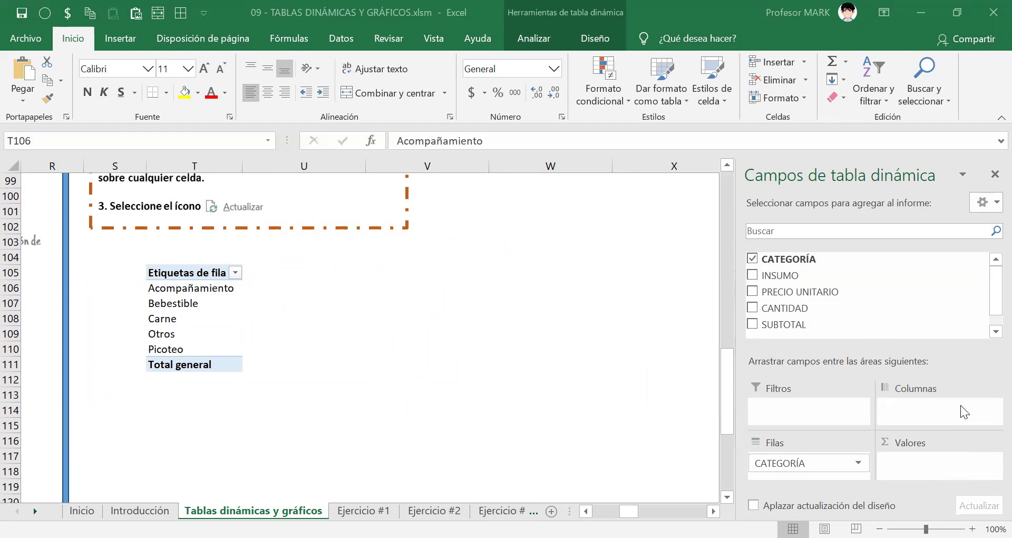
Add the SUBTOTAL field to the pivot table's Valores area.
{"action": "left_click", "coordinate": [988, 304]}
{"action": "mouse_move", "coordinate": [988, 304]}
{"action": "left_mouse_down"}
{"action": "mouse_move", "coordinate": [987, 316]}
{"action": "mouse_move", "coordinate": [987, 292]}
{"action": "left_mouse_up"}
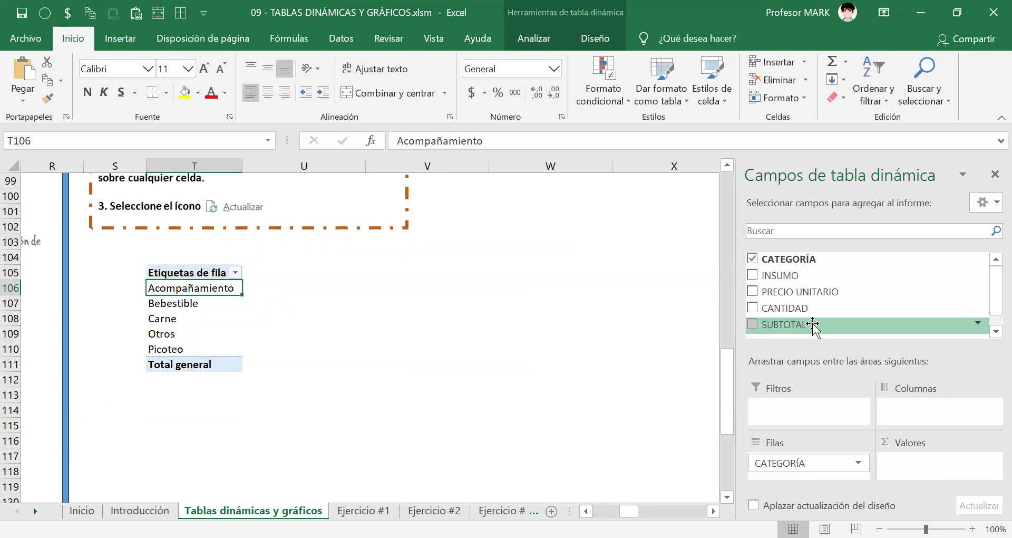
{"action": "left_click_drag", "start_coordinate": [814, 327], "coordinate": [905, 467]}
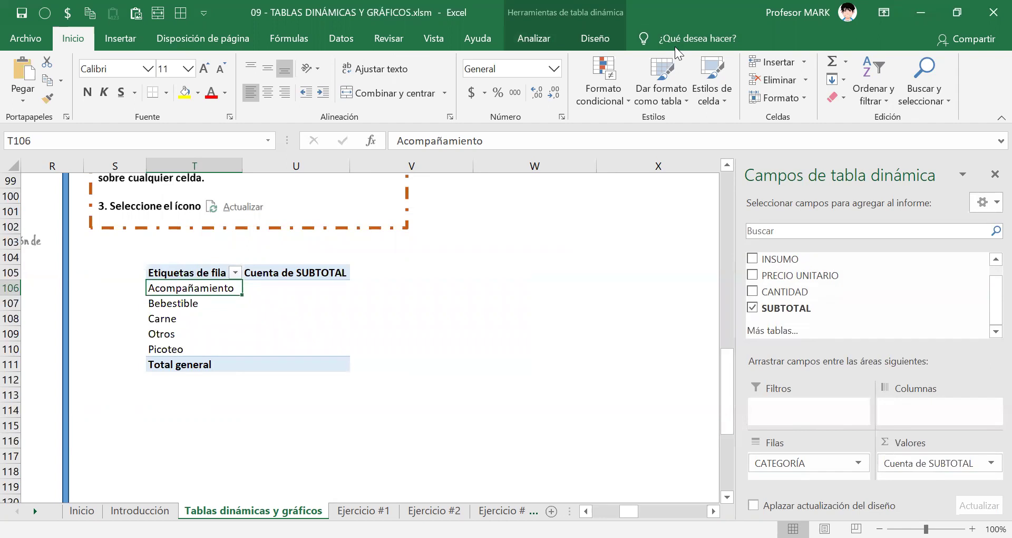
Examine the pivot table's SUBTOTAL value column alongside each category row from Acompañamiento to Picoteo.
{"action": "mouse_move", "coordinate": [282, 251]}
{"action": "left_mouse_down"}
{"action": "mouse_move", "coordinate": [361, 403]}
{"action": "mouse_move", "coordinate": [306, 246]}
{"action": "mouse_move", "coordinate": [263, 250]}
{"action": "left_mouse_up"}
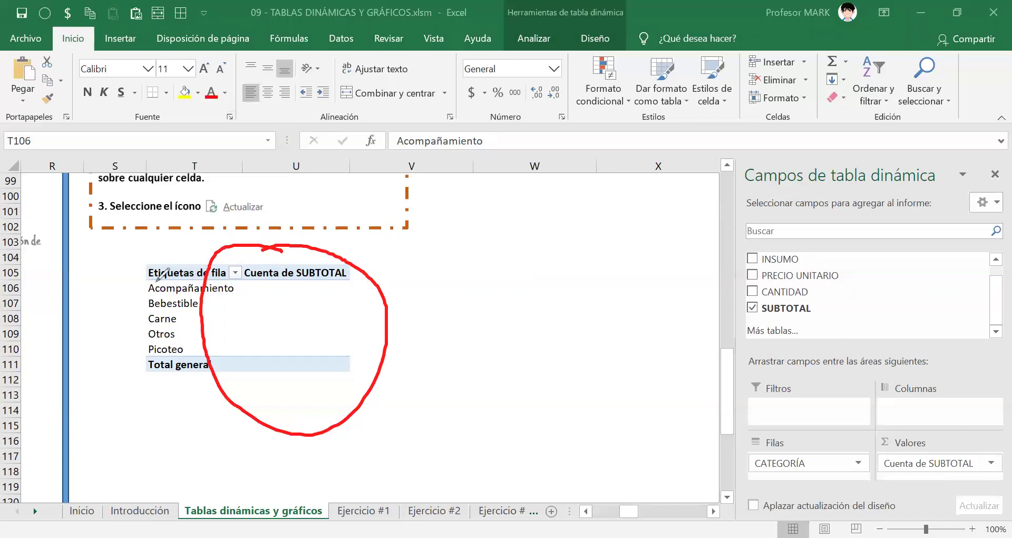
{"action": "left_click", "coordinate": [196, 230]}
{"action": "left_click_drag", "start_coordinate": [196, 230], "coordinate": [183, 265]}
{"action": "mouse_move", "coordinate": [182, 250]}
{"action": "left_mouse_down"}
{"action": "mouse_move", "coordinate": [186, 272]}
{"action": "mouse_move", "coordinate": [197, 260]}
{"action": "left_mouse_up"}
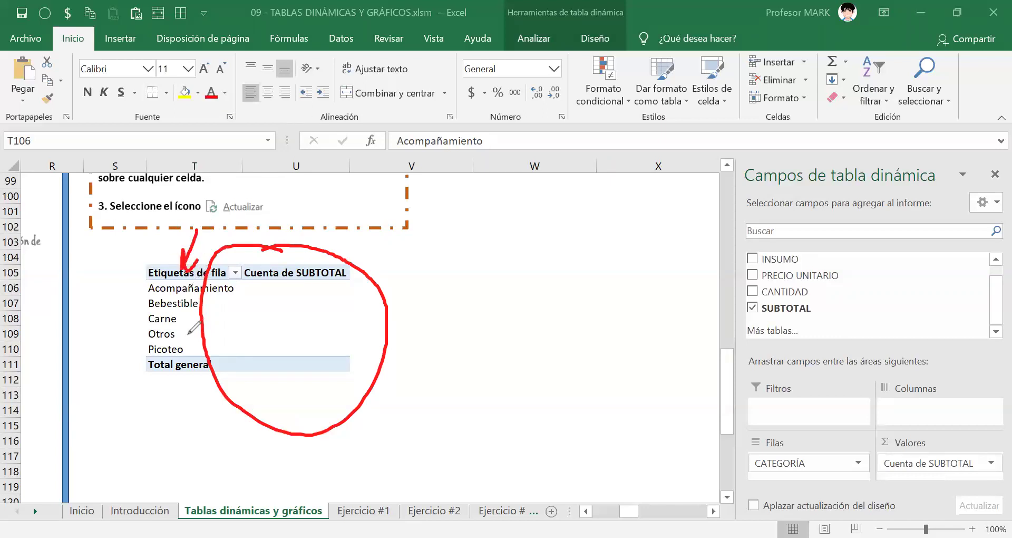
{"action": "left_click_drag", "start_coordinate": [237, 291], "coordinate": [280, 282]}
{"action": "mouse_move", "coordinate": [211, 304]}
{"action": "left_mouse_down"}
{"action": "mouse_move", "coordinate": [267, 300]}
{"action": "mouse_move", "coordinate": [258, 307]}
{"action": "left_mouse_up"}
{"action": "left_click", "coordinate": [190, 325]}
{"action": "left_click_drag", "start_coordinate": [191, 324], "coordinate": [262, 318]}
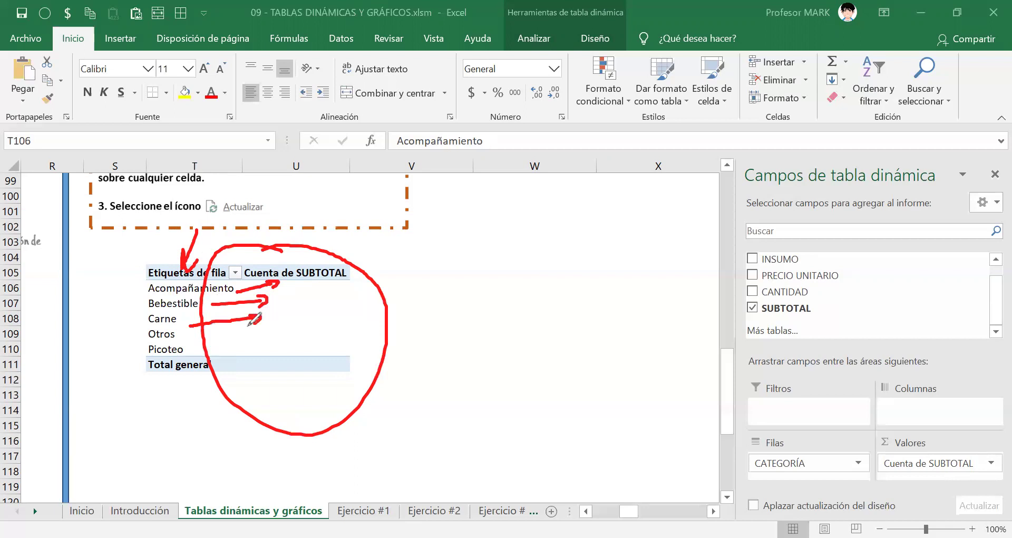
{"action": "mouse_move", "coordinate": [189, 335]}
{"action": "left_mouse_down"}
{"action": "mouse_move", "coordinate": [243, 332]}
{"action": "mouse_move", "coordinate": [250, 352]}
{"action": "mouse_move", "coordinate": [280, 349]}
{"action": "mouse_move", "coordinate": [271, 360]}
{"action": "left_mouse_up"}
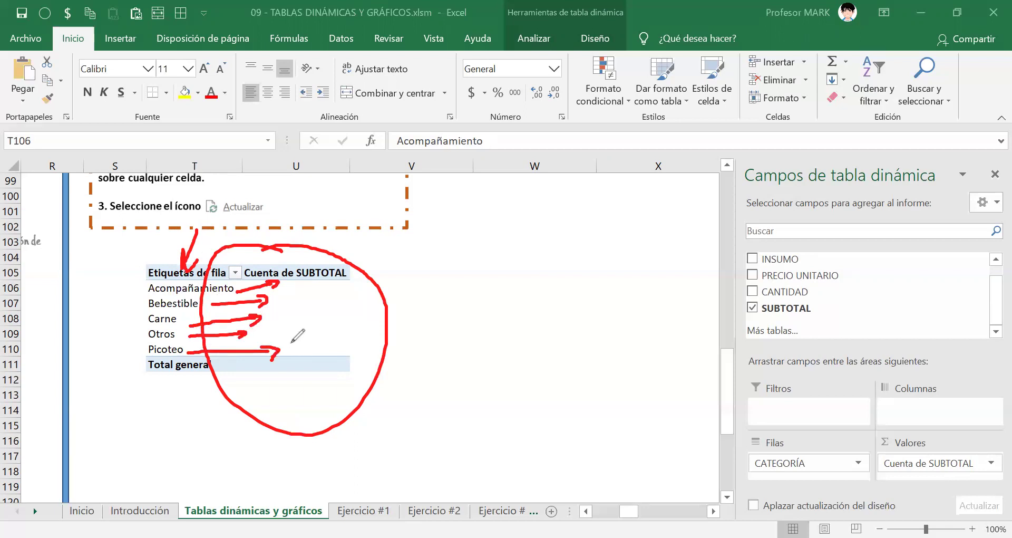
{"action": "left_click", "coordinate": [696, 122]}
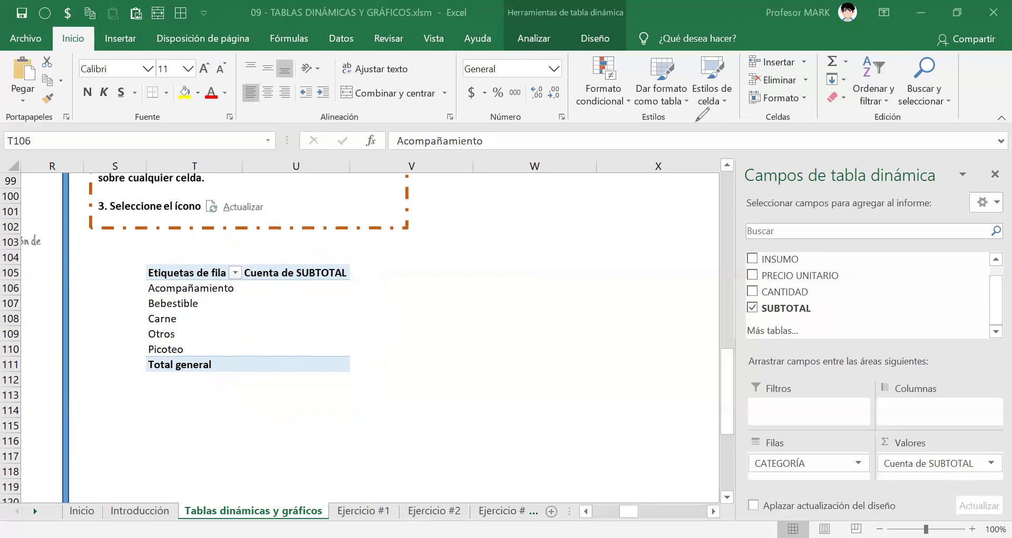
Inspect value cell U106 and the pivot table headers in T105 and U105, ending on the SUBTOTAL header.
{"action": "left_click", "coordinate": [302, 287]}
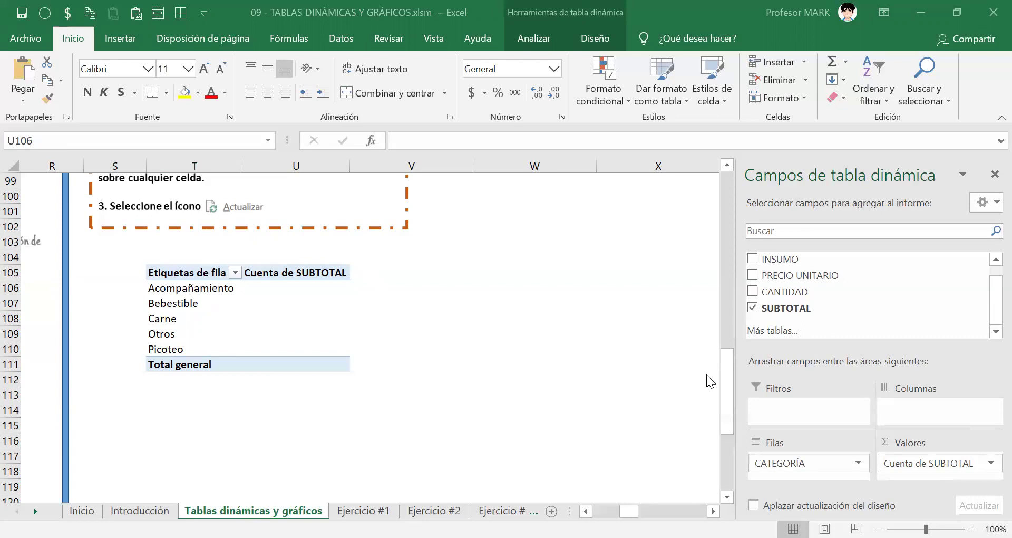
{"action": "left_click", "coordinate": [260, 271]}
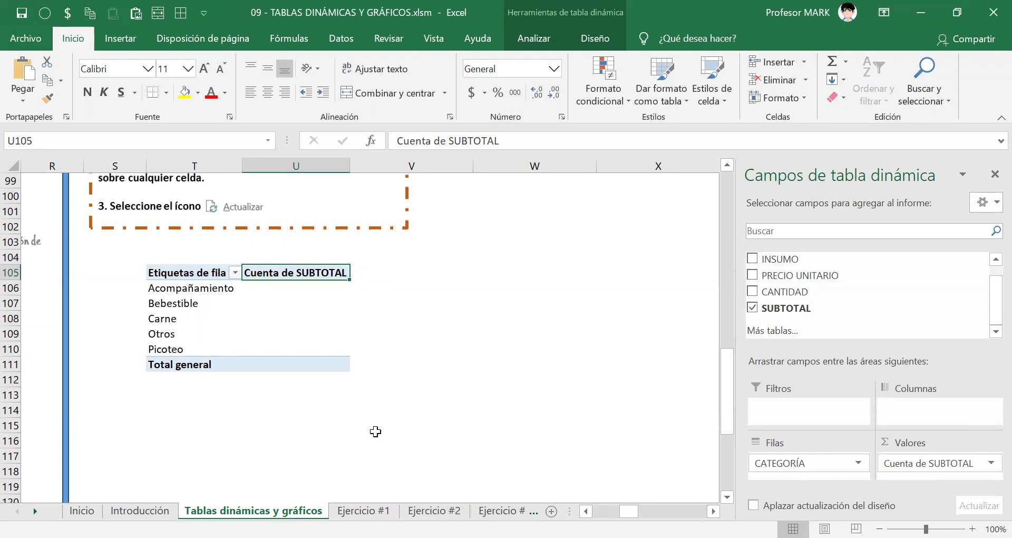
{"action": "left_click", "coordinate": [180, 272]}
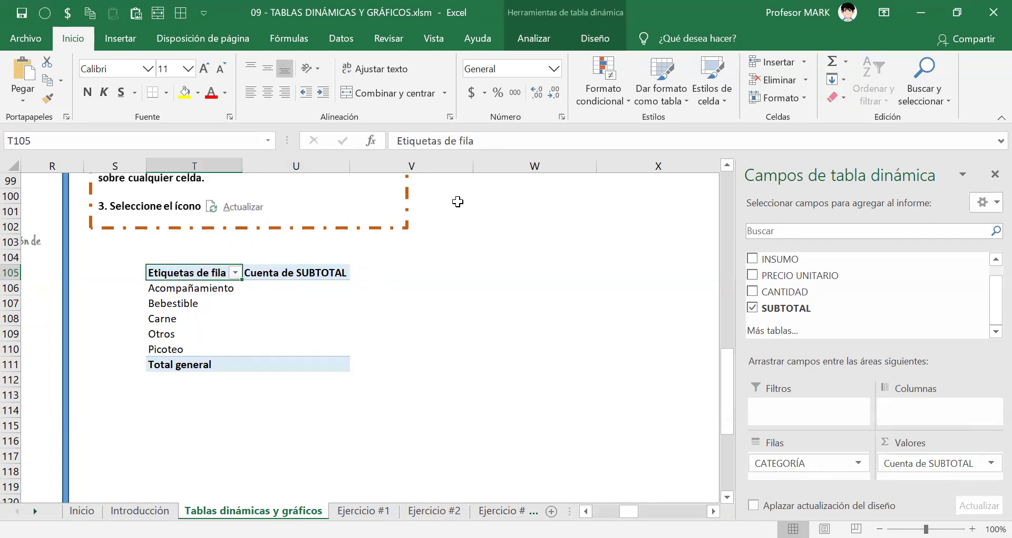
{"action": "left_click", "coordinate": [291, 283]}
{"action": "left_click", "coordinate": [292, 276]}
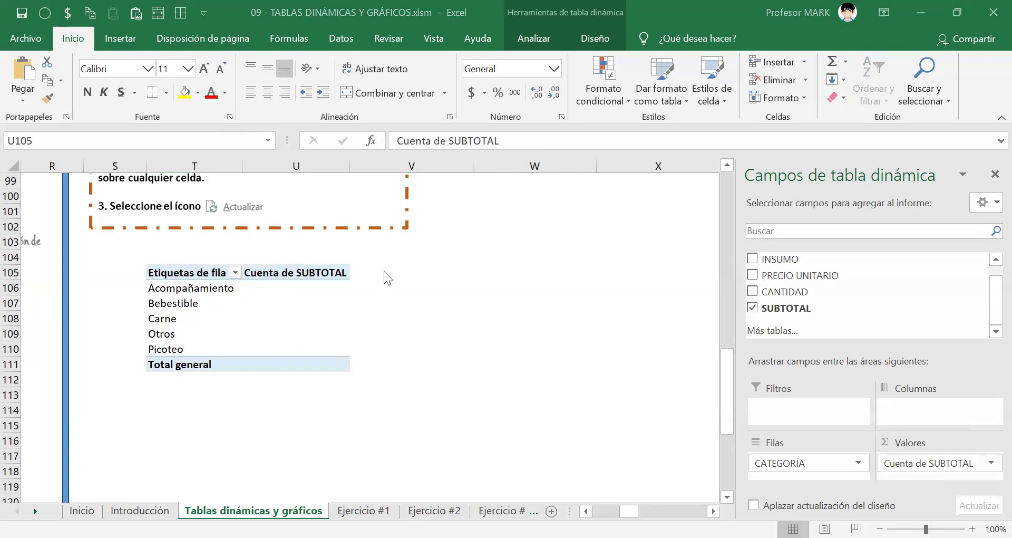
{"action": "left_click", "coordinate": [310, 274]}
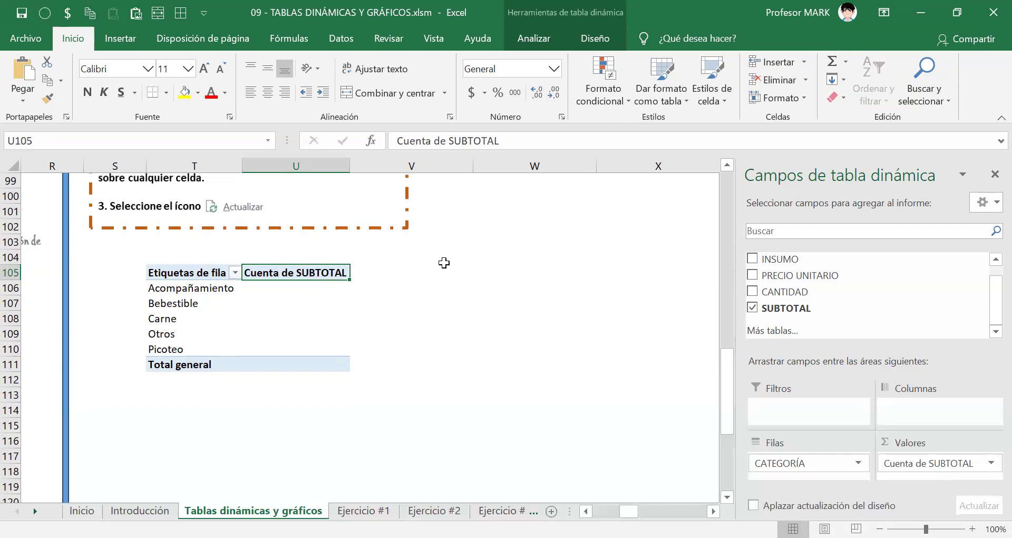
{"action": "double_click", "coordinate": [253, 269]}
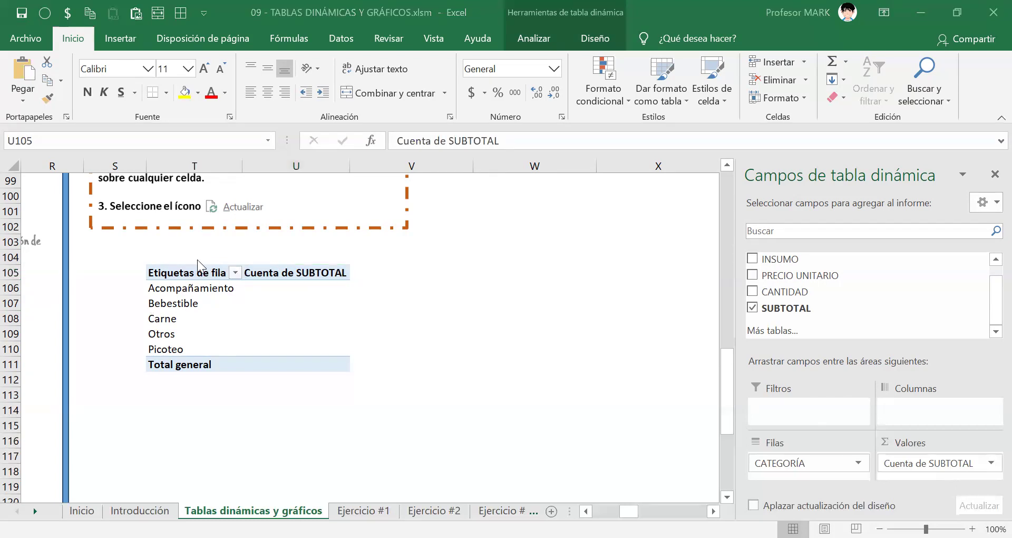
{"action": "key", "text": "Escape"}
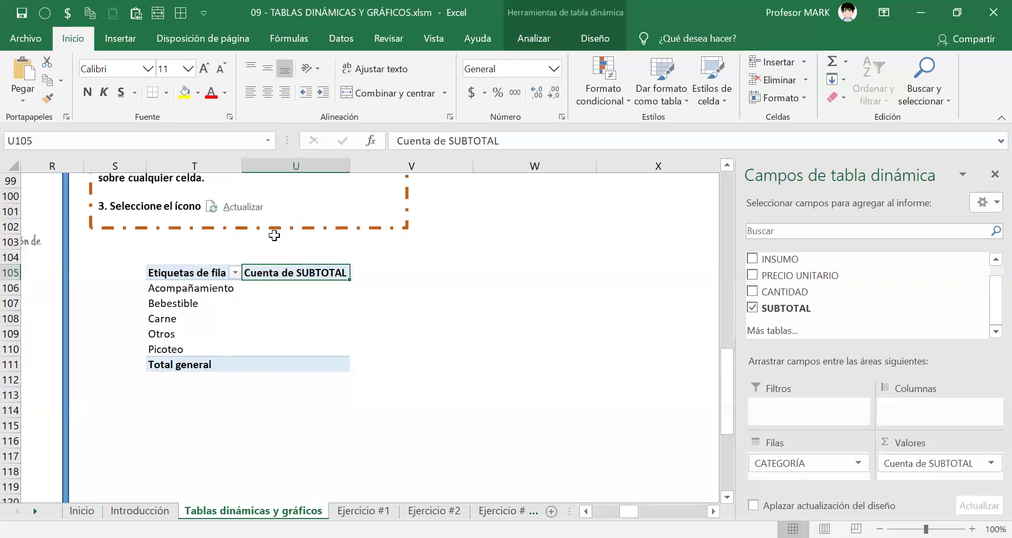
Review the sum and average requirements in the exercise's VALORES column and return to the pivot table.
{"action": "scroll", "coordinate": [319, 340], "scroll_direction": "up", "scroll_amount": 17}
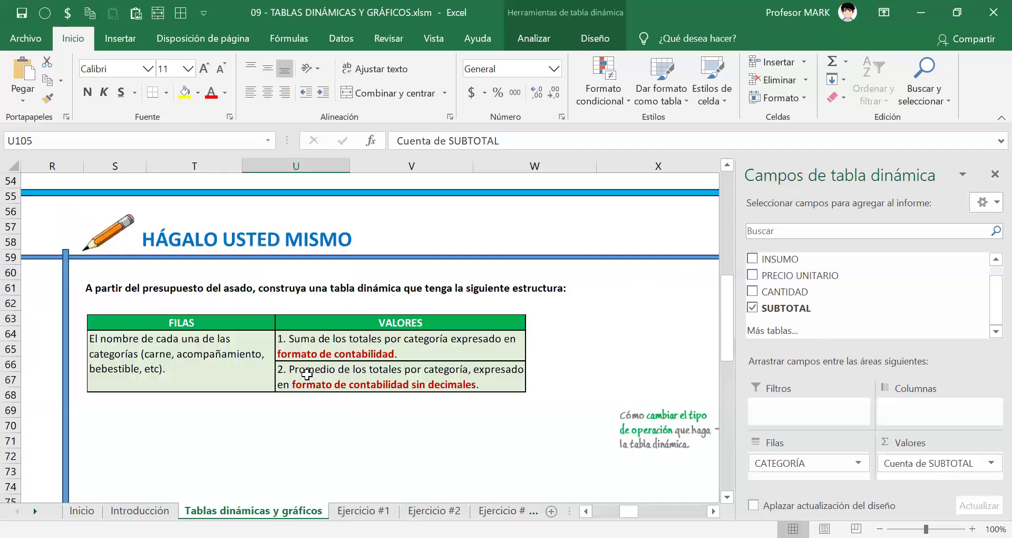
{"action": "scroll", "coordinate": [312, 376], "scroll_direction": "down", "scroll_amount": 2}
{"action": "scroll", "coordinate": [311, 376], "scroll_direction": "down", "scroll_amount": 2}
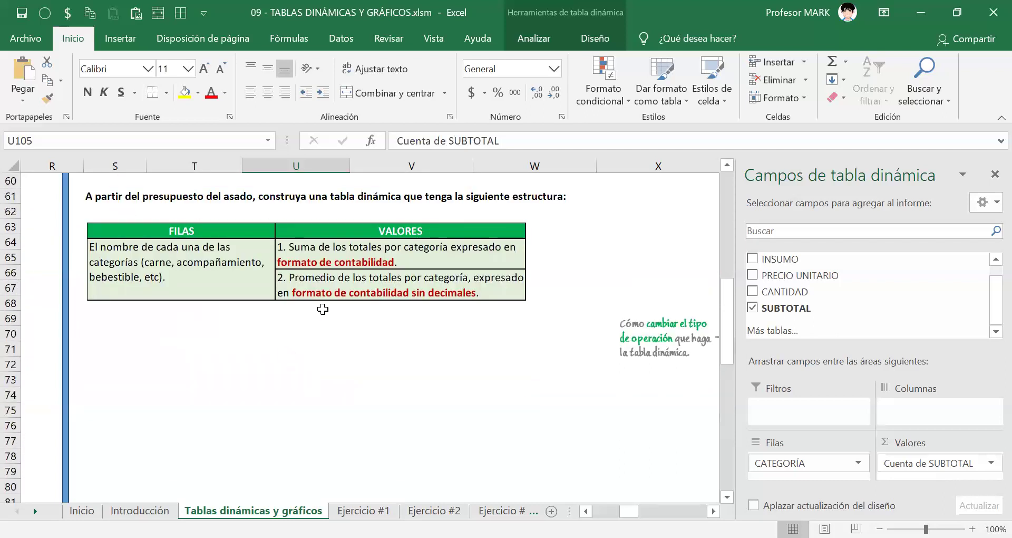
{"action": "scroll", "coordinate": [335, 266], "scroll_direction": "down", "scroll_amount": 1}
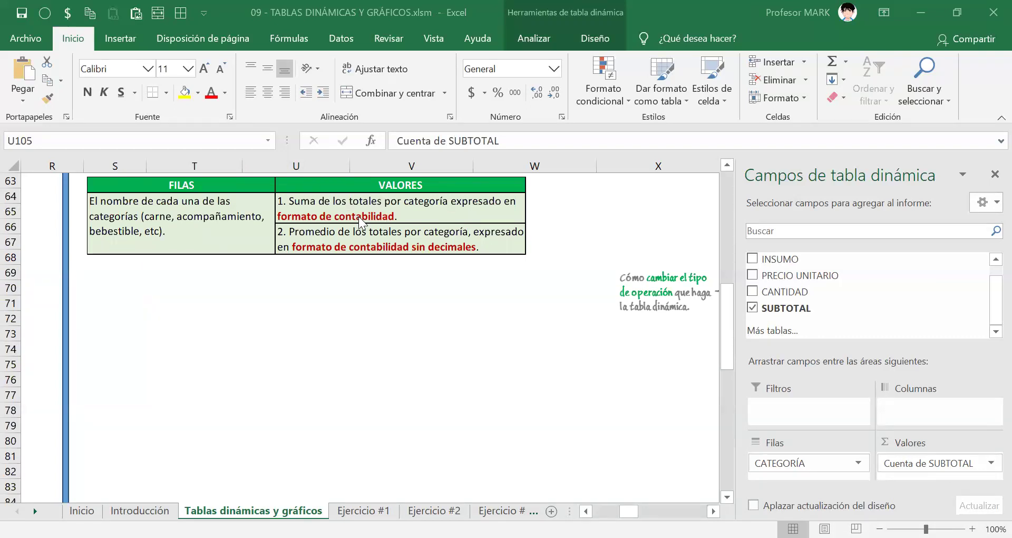
{"action": "scroll", "coordinate": [401, 285], "scroll_direction": "down", "scroll_amount": 14}
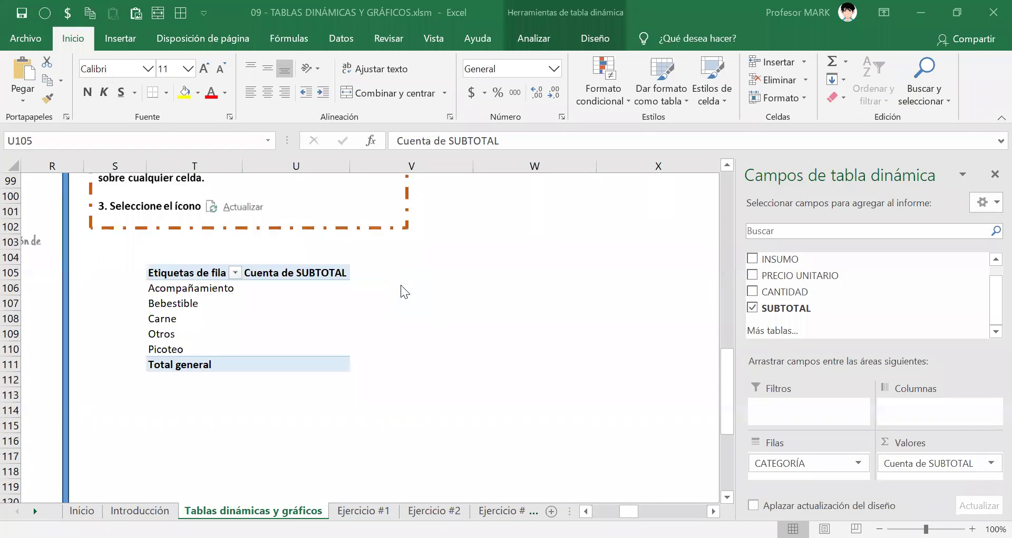
{"action": "scroll", "coordinate": [273, 330], "scroll_direction": "up", "scroll_amount": 1}
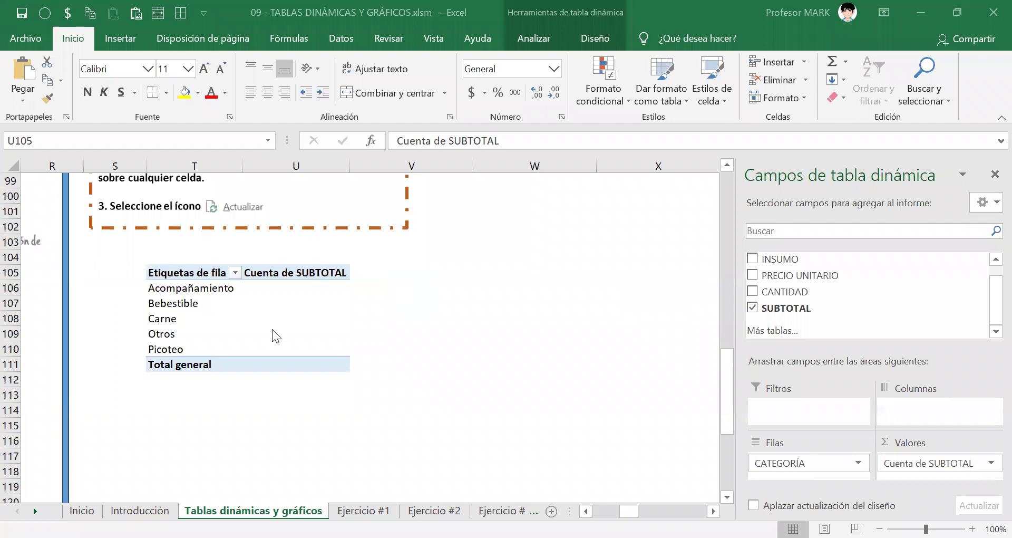
Summarize the pivot table's SUBTOTAL values by Suma.
{"action": "left_click", "coordinate": [285, 304]}
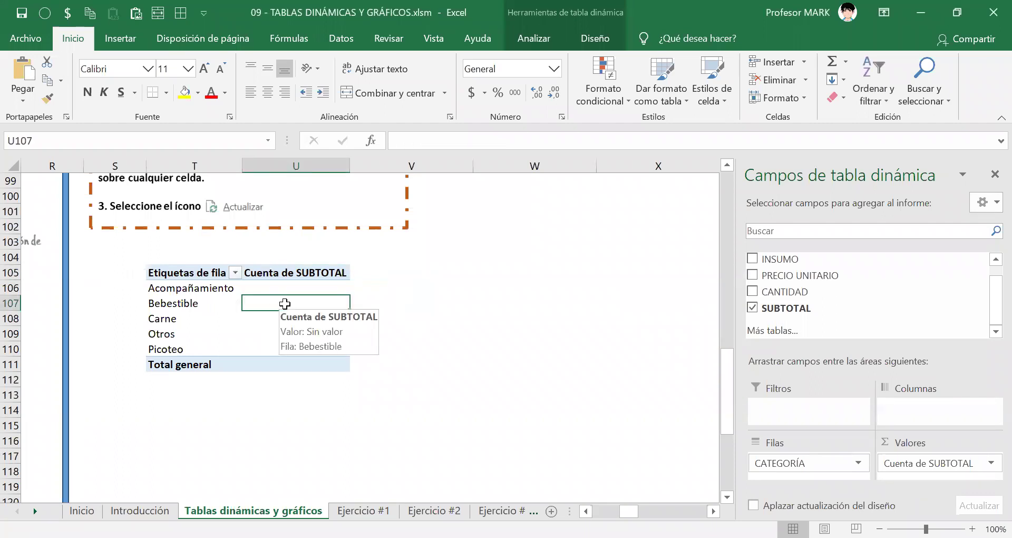
{"action": "left_click", "coordinate": [279, 317]}
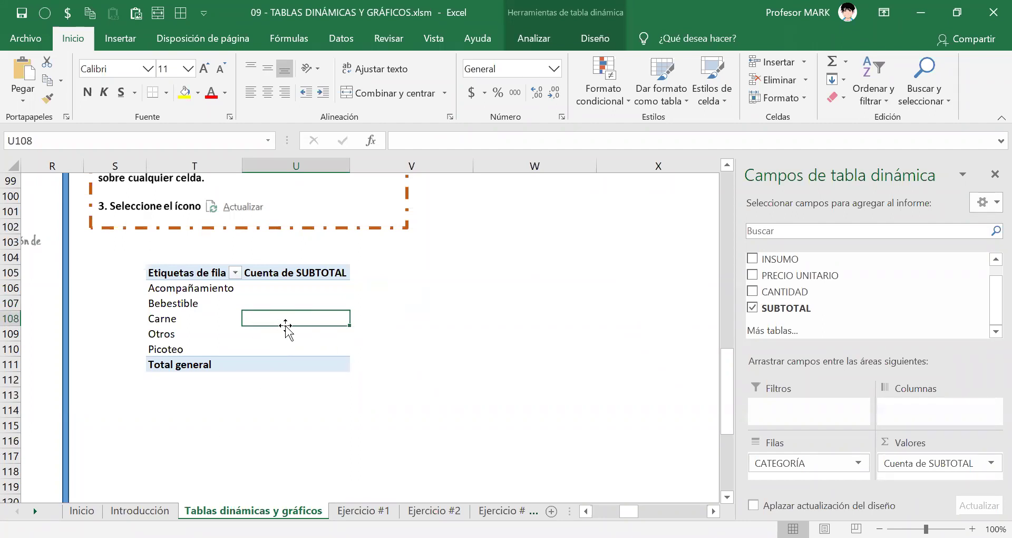
{"action": "left_click", "coordinate": [291, 298]}
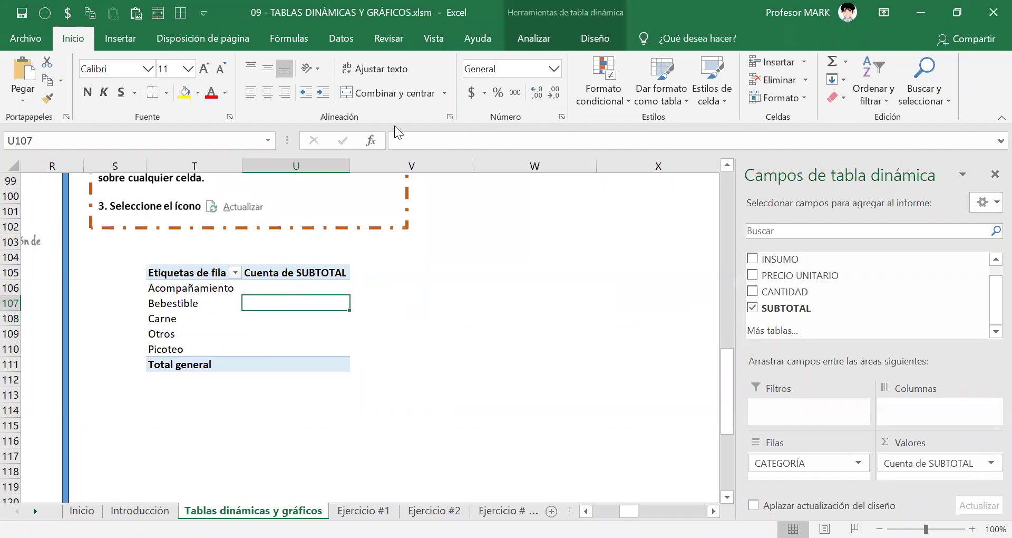
{"action": "right_click", "coordinate": [276, 305]}
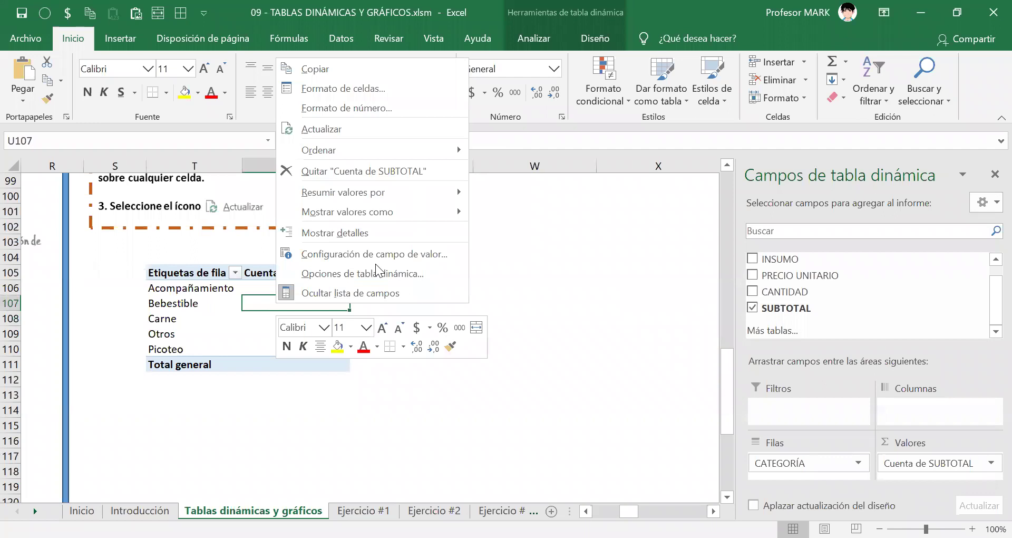
{"action": "mouse_move", "coordinate": [367, 192]}
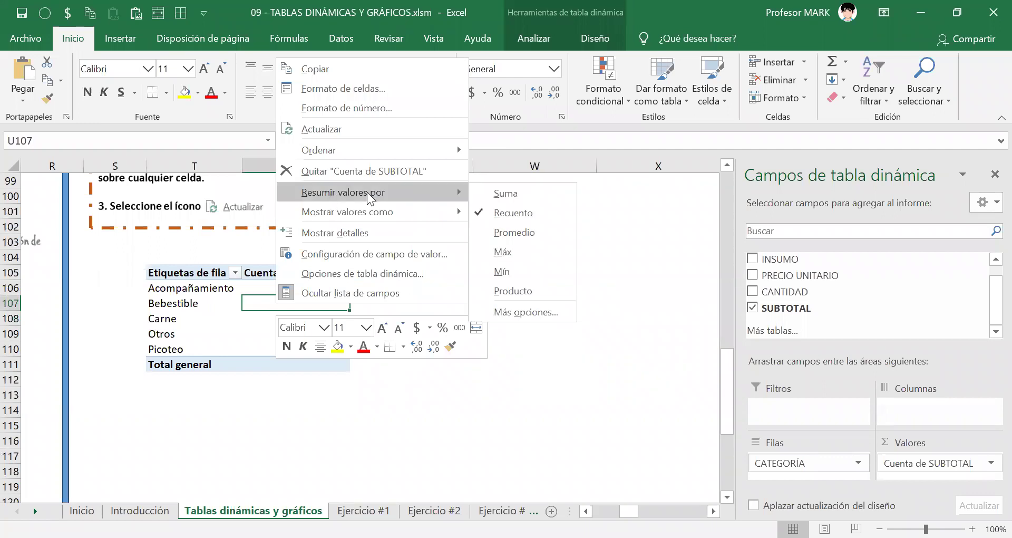
{"action": "left_click", "coordinate": [504, 199]}
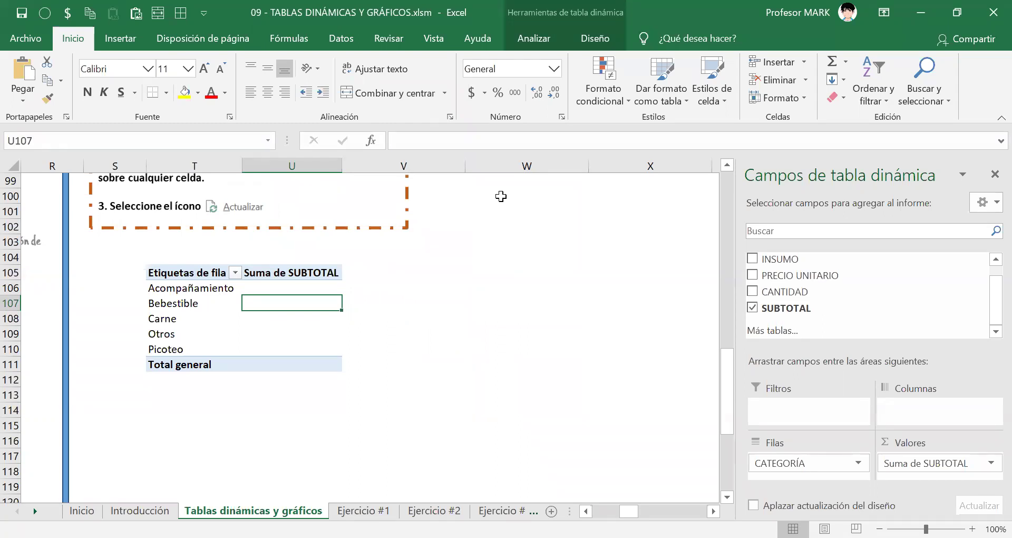
{"action": "left_click", "coordinate": [285, 290]}
{"action": "left_click", "coordinate": [256, 321]}
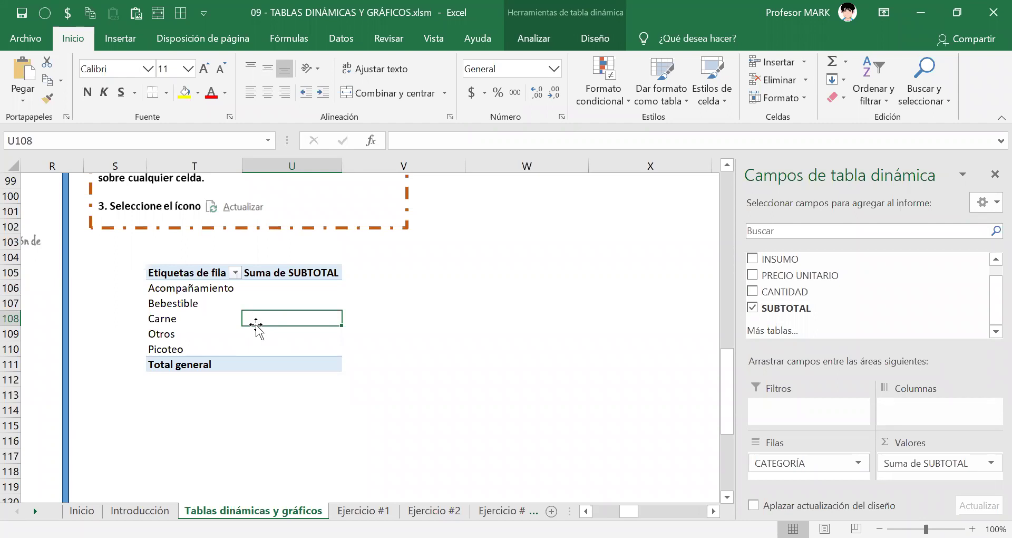
Check the exercise's VALORES requirements and add the SUBTOTAL field a second time to the pivot table's Valores area.
{"action": "scroll", "coordinate": [282, 306], "scroll_direction": "up", "scroll_amount": 7}
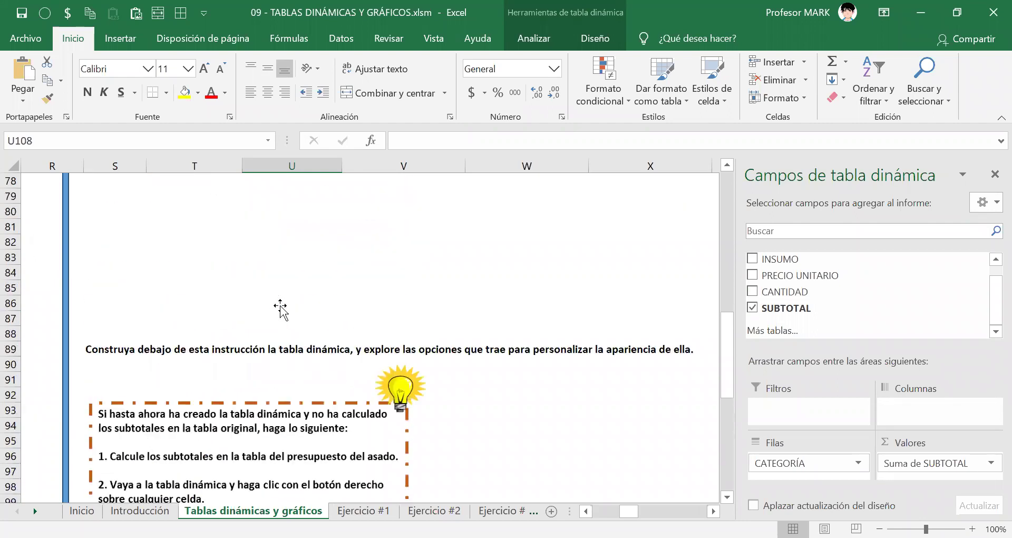
{"action": "scroll", "coordinate": [284, 316], "scroll_direction": "up", "scroll_amount": 9}
{"action": "scroll", "coordinate": [286, 317], "scroll_direction": "down", "scroll_amount": 3}
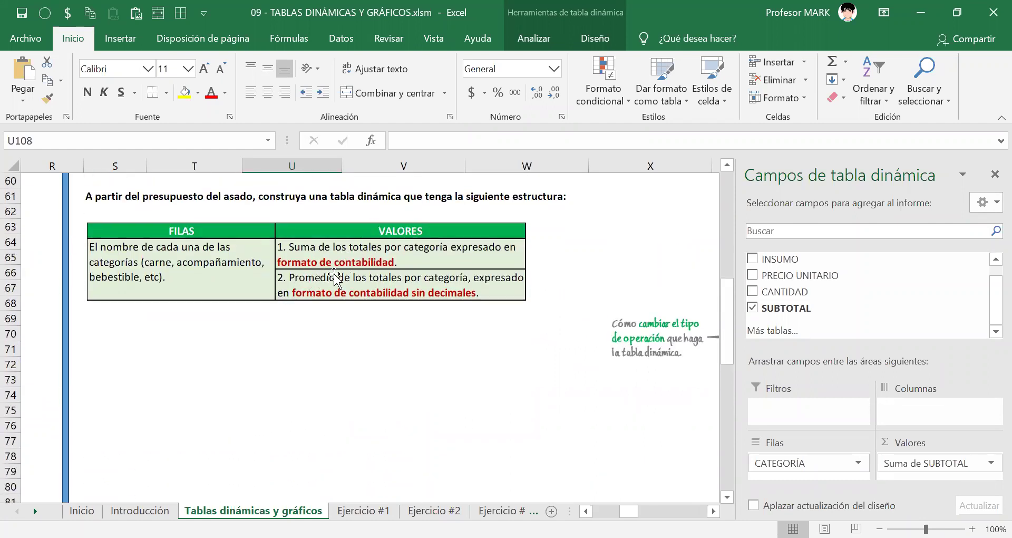
{"action": "scroll", "coordinate": [447, 407], "scroll_direction": "down", "scroll_amount": 6}
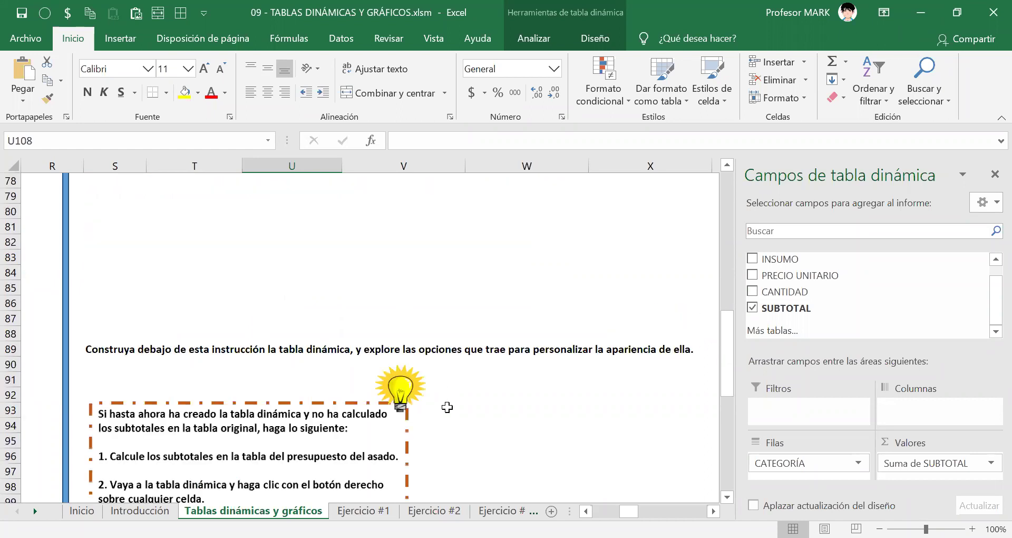
{"action": "scroll", "coordinate": [447, 407], "scroll_direction": "down", "scroll_amount": 8}
{"action": "scroll", "coordinate": [441, 406], "scroll_direction": "up", "scroll_amount": 3}
{"action": "left_click_drag", "start_coordinate": [282, 381], "coordinate": [282, 437]}
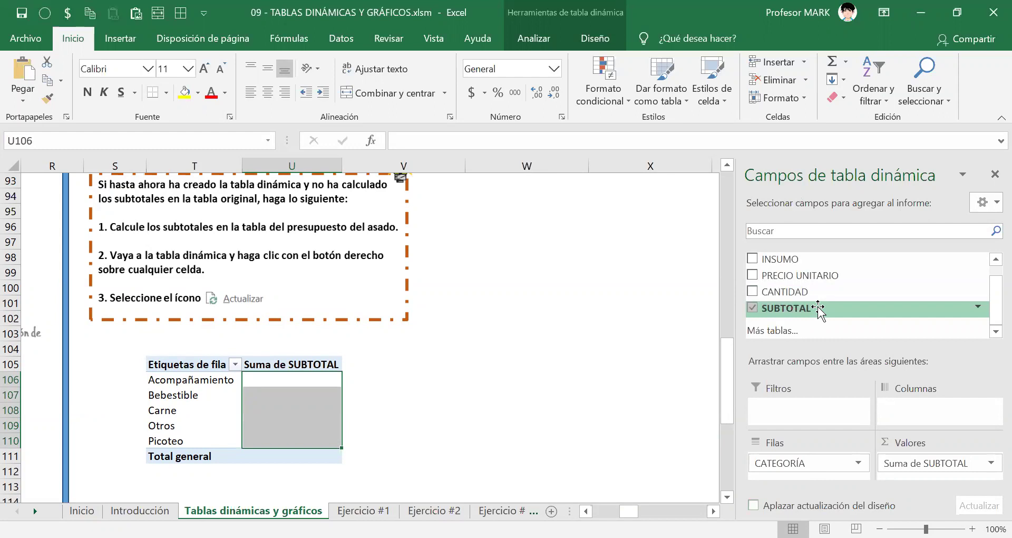
{"action": "mouse_move", "coordinate": [822, 308]}
{"action": "left_mouse_down"}
{"action": "mouse_move", "coordinate": [908, 410]}
{"action": "mouse_move", "coordinate": [931, 480]}
{"action": "left_mouse_up"}
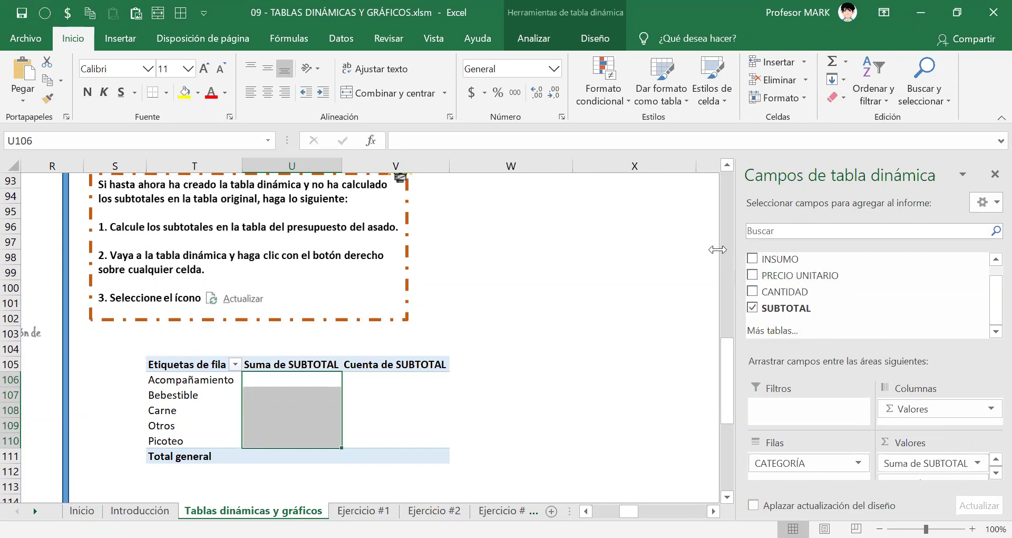
Widen the pivot table field pane and enlarge its areas section to fit both SUBTOTAL value fields.
{"action": "left_click_drag", "start_coordinate": [733, 250], "coordinate": [617, 250]}
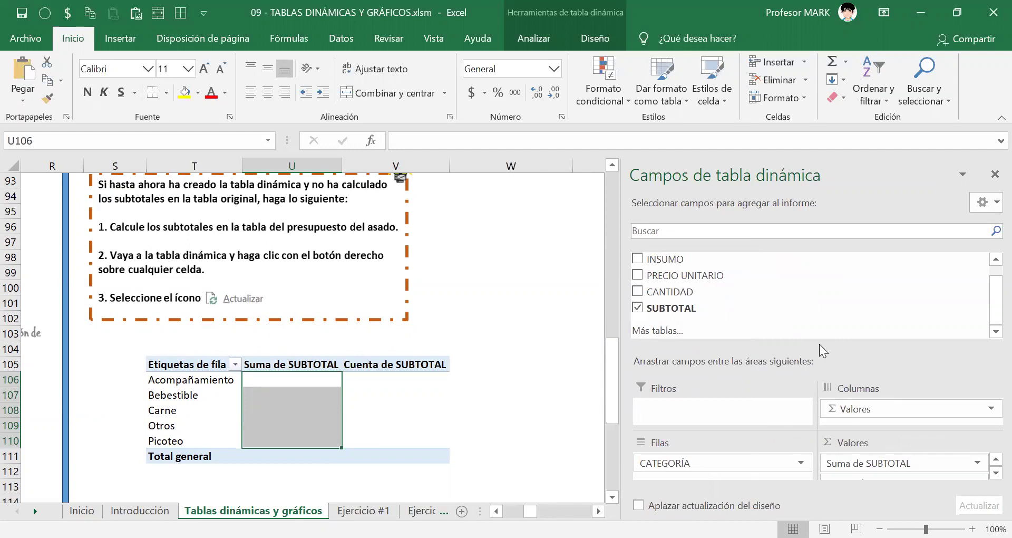
{"action": "left_click_drag", "start_coordinate": [820, 352], "coordinate": [805, 323]}
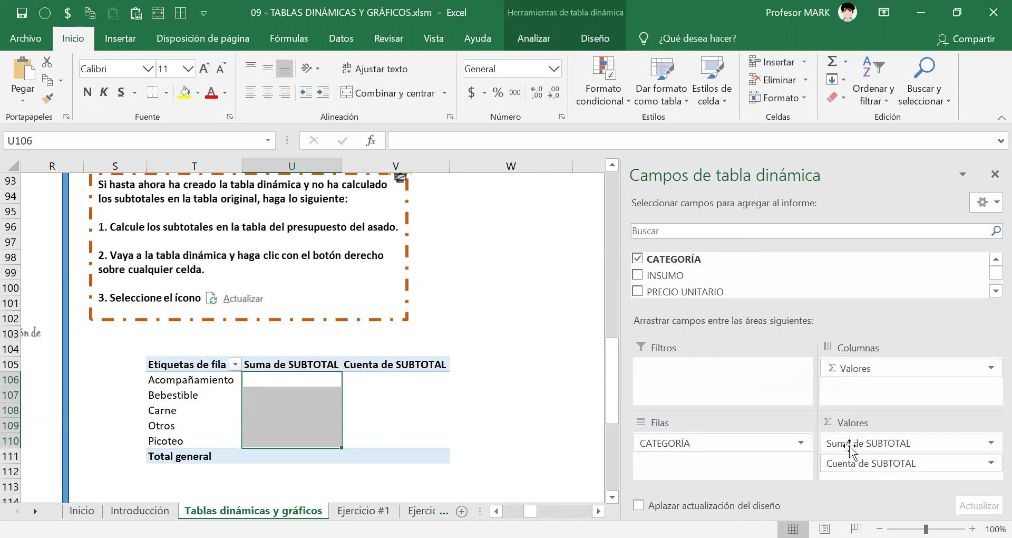
{"action": "left_click", "coordinate": [394, 389]}
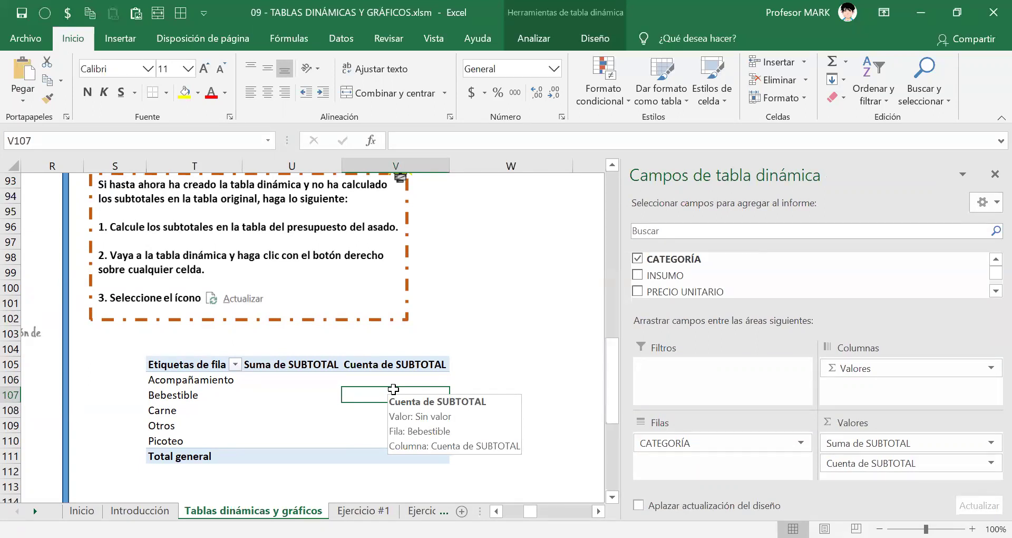
{"action": "mouse_move", "coordinate": [369, 339]}
{"action": "left_mouse_down"}
{"action": "mouse_move", "coordinate": [471, 405]}
{"action": "mouse_move", "coordinate": [406, 338]}
{"action": "mouse_move", "coordinate": [371, 339]}
{"action": "left_mouse_up"}
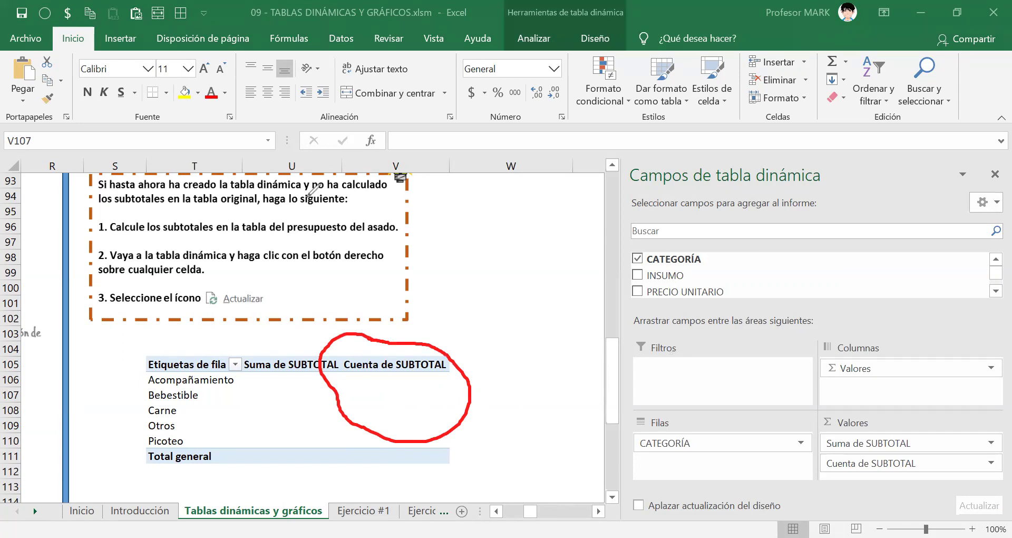
{"action": "key", "text": "ctrl+z"}
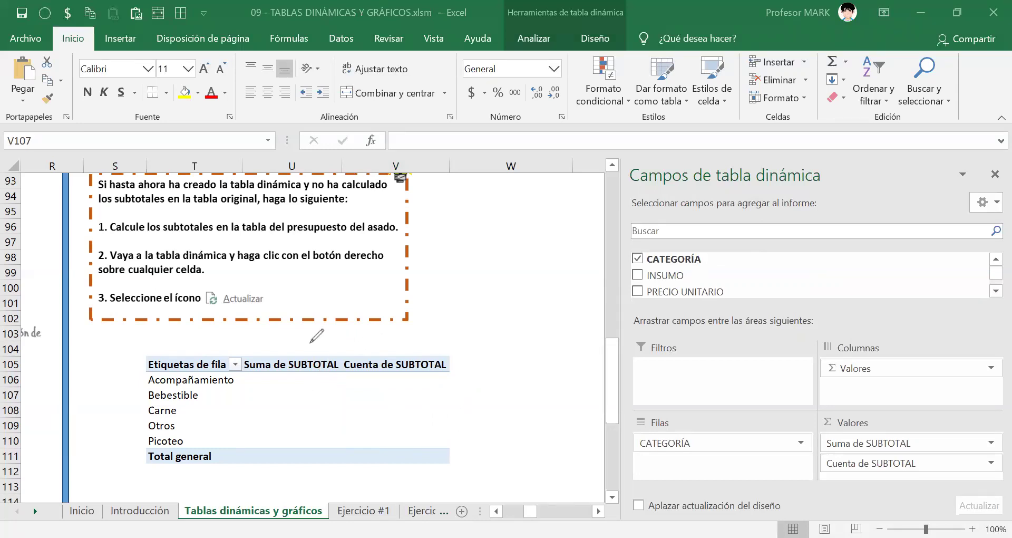
{"action": "left_click", "coordinate": [378, 392]}
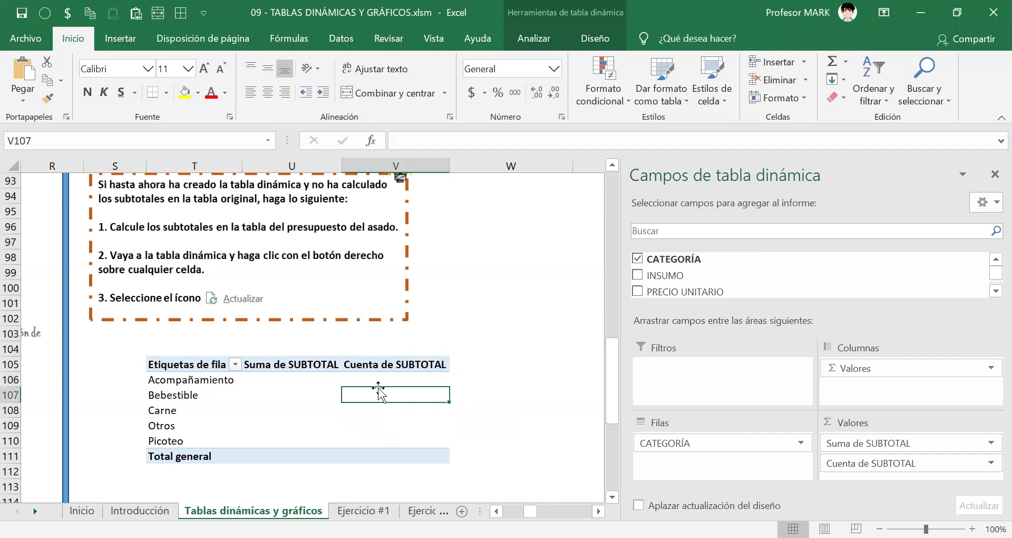
Review the exercise's average requirement and compare it with the pivot table's second SUBTOTAL value column.
{"action": "scroll", "coordinate": [323, 404], "scroll_direction": "up", "scroll_amount": 14}
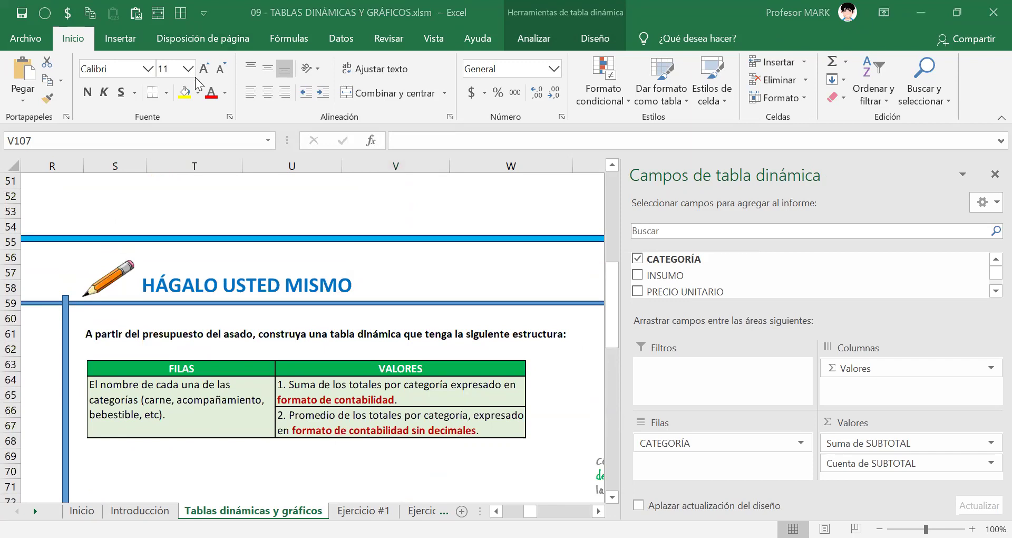
{"action": "scroll", "coordinate": [419, 436], "scroll_direction": "down", "scroll_amount": 2}
{"action": "scroll", "coordinate": [407, 410], "scroll_direction": "down", "scroll_amount": 1}
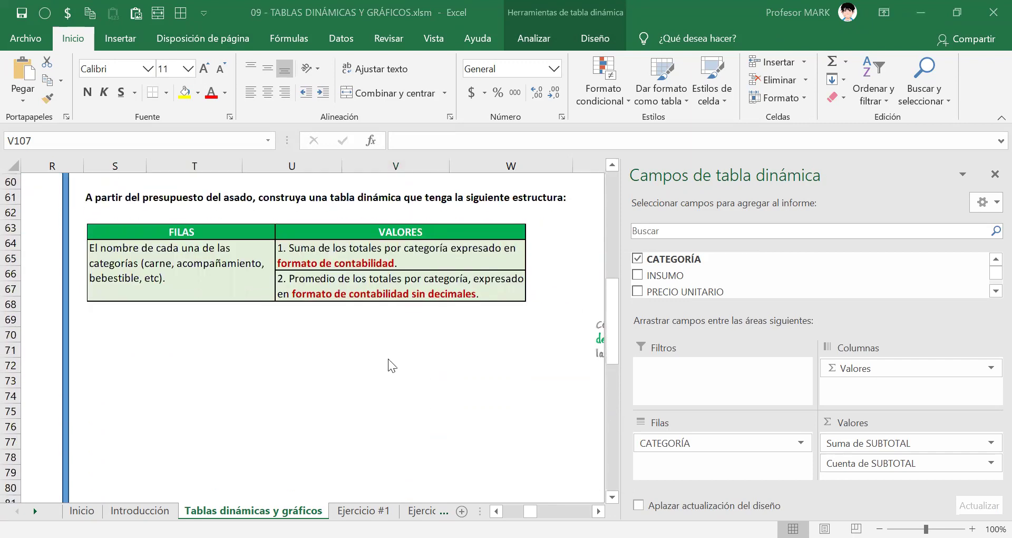
{"action": "scroll", "coordinate": [446, 329], "scroll_direction": "down", "scroll_amount": 2}
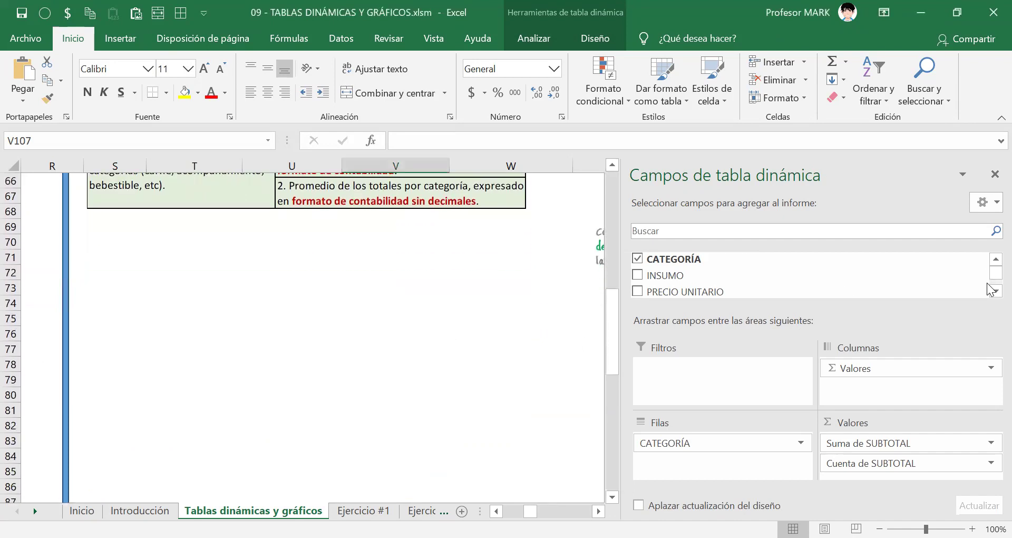
{"action": "scroll", "coordinate": [987, 279], "scroll_direction": "down", "scroll_amount": 1}
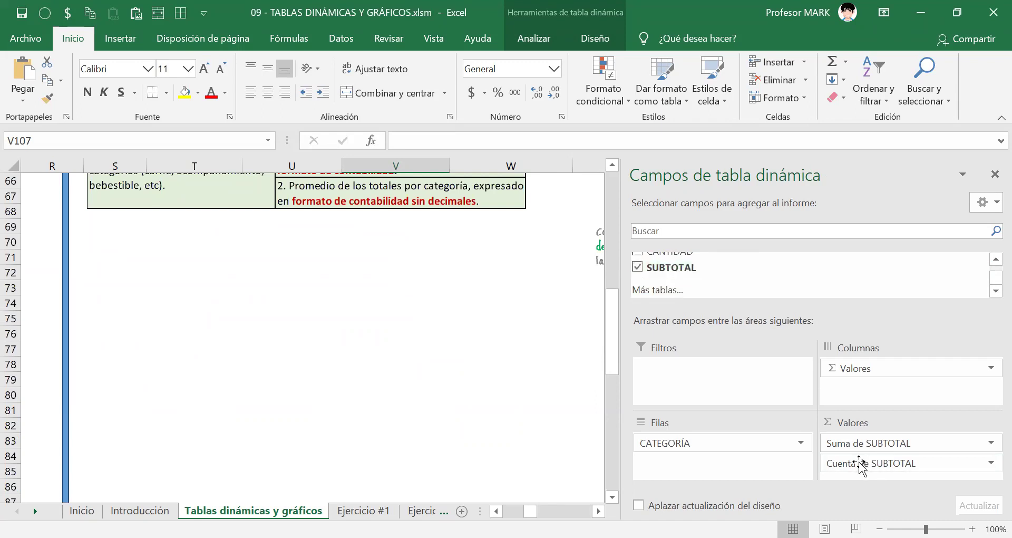
{"action": "scroll", "coordinate": [471, 354], "scroll_direction": "down", "scroll_amount": 6}
{"action": "scroll", "coordinate": [471, 353], "scroll_direction": "down", "scroll_amount": 5}
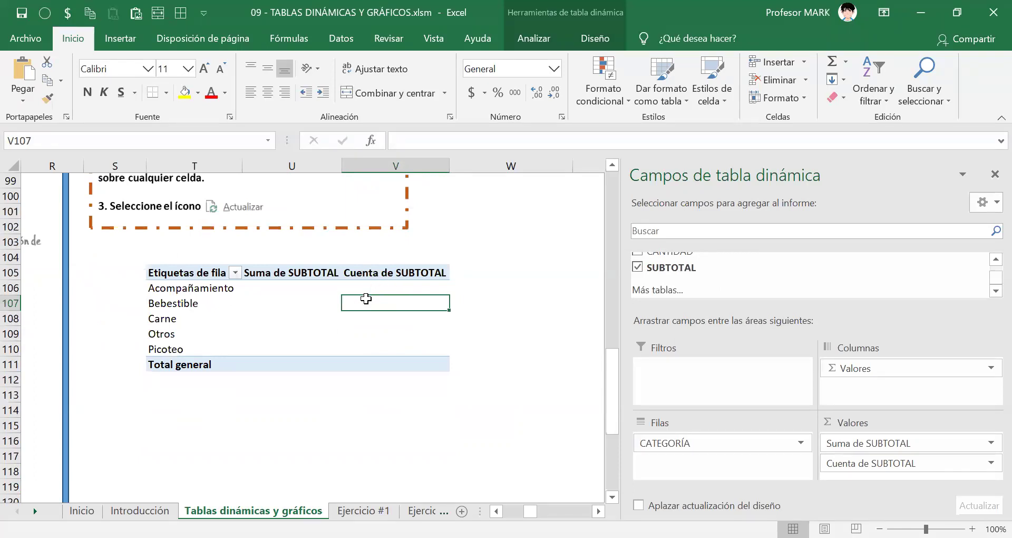
{"action": "mouse_move", "coordinate": [366, 299]}
{"action": "mouse_move", "coordinate": [388, 283]}
{"action": "mouse_move", "coordinate": [366, 340]}
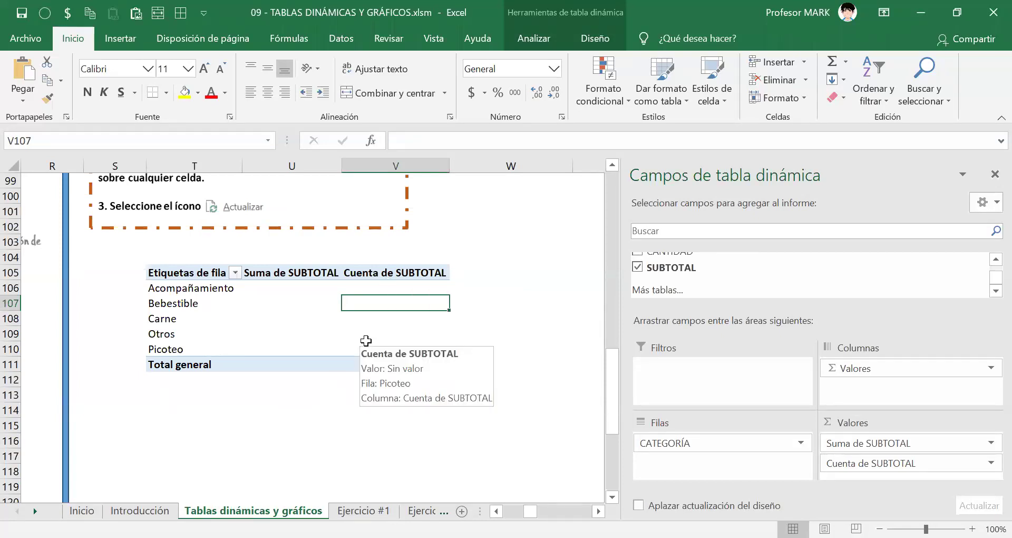
Summarize the pivot table's second SUBTOTAL value column by Promedio.
{"action": "left_click", "coordinate": [388, 293]}
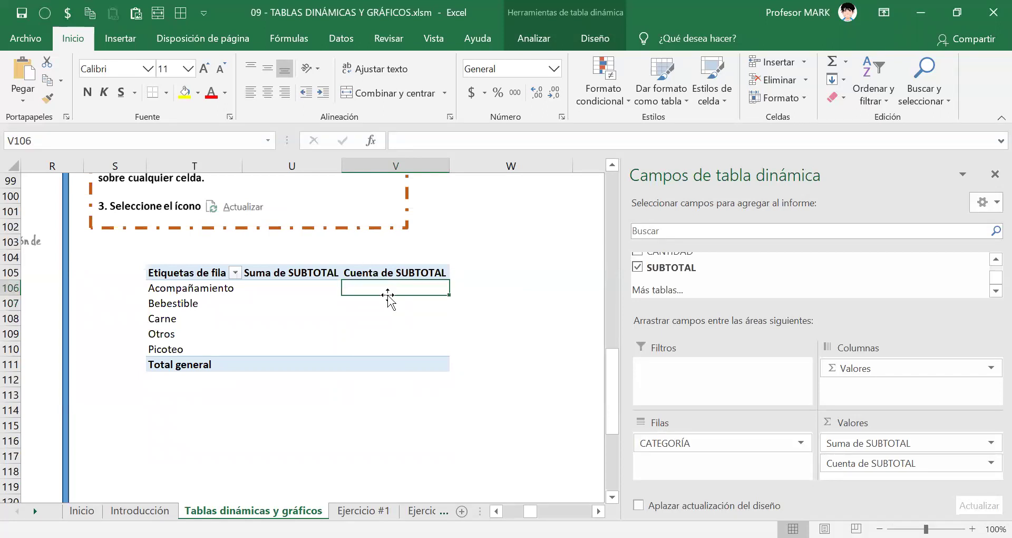
{"action": "mouse_move", "coordinate": [386, 315]}
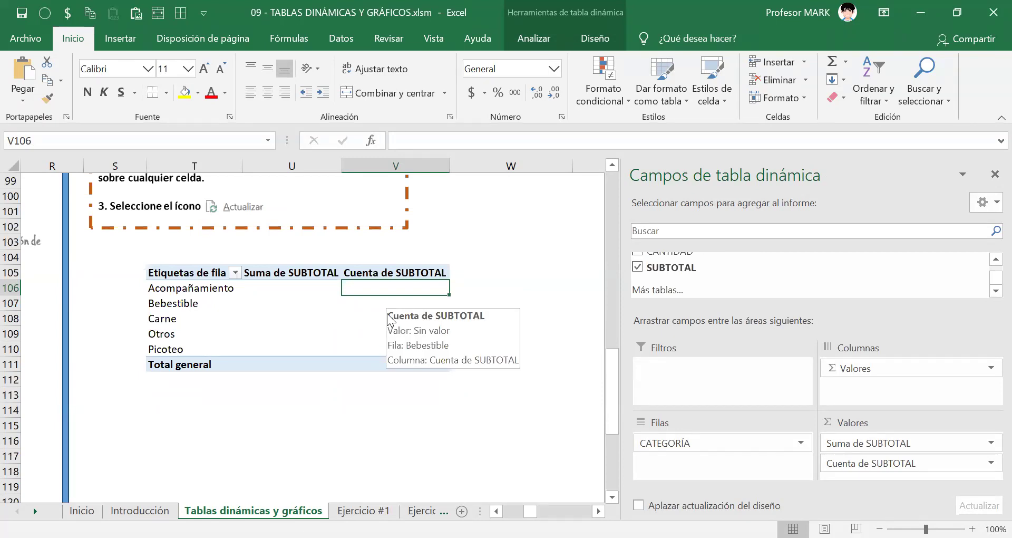
{"action": "left_click", "coordinate": [389, 307]}
{"action": "right_click", "coordinate": [388, 307]}
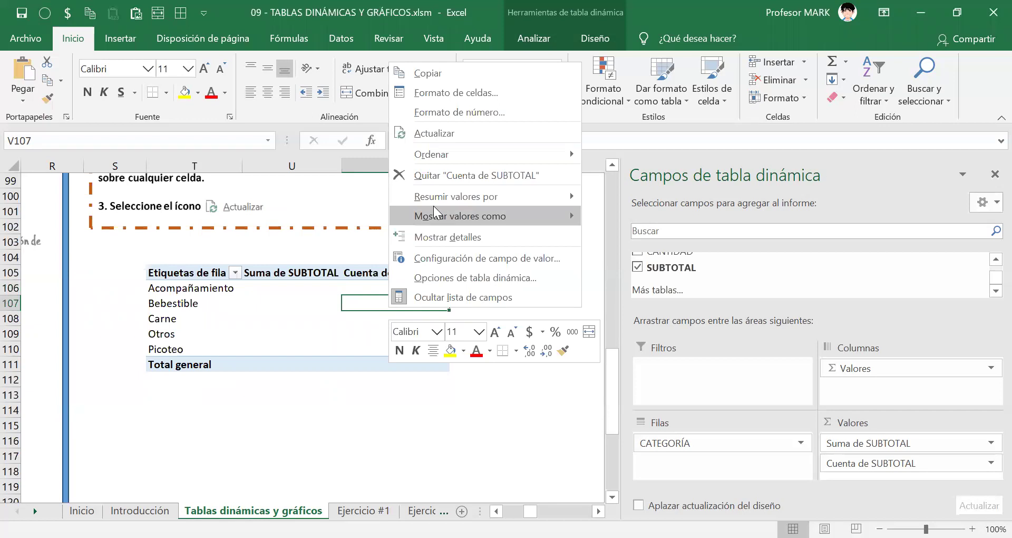
{"action": "mouse_move", "coordinate": [494, 201]}
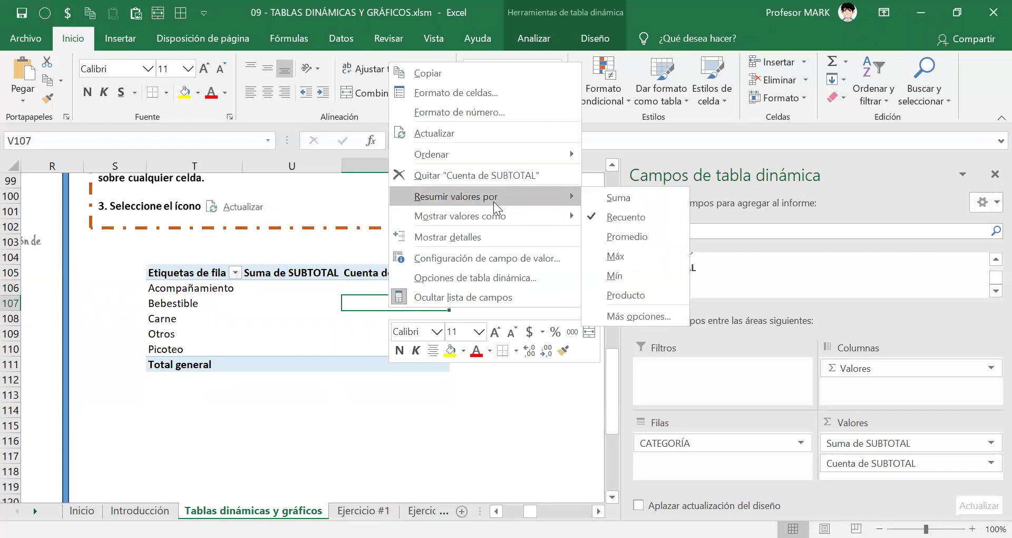
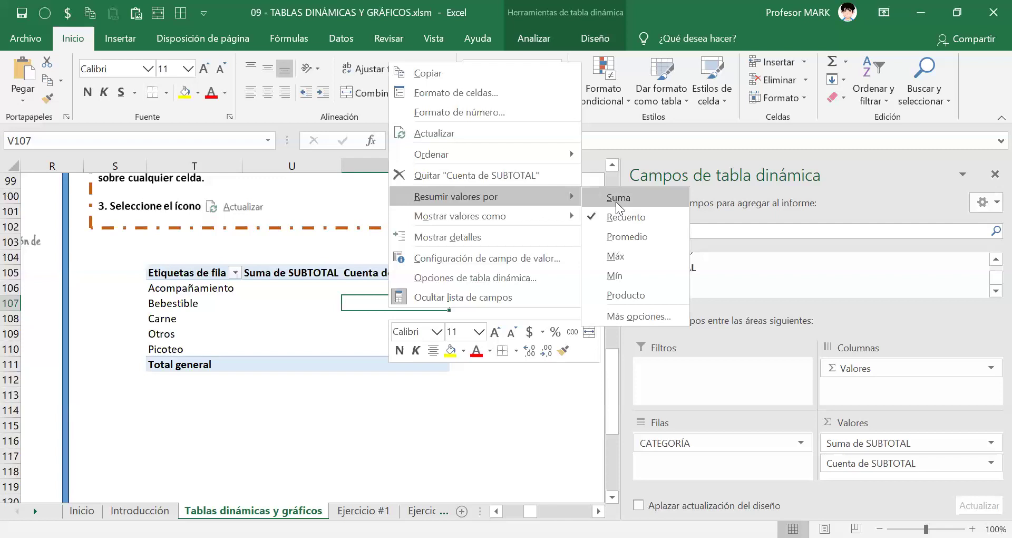
{"action": "left_click", "coordinate": [622, 236]}
{"action": "left_click", "coordinate": [386, 320]}
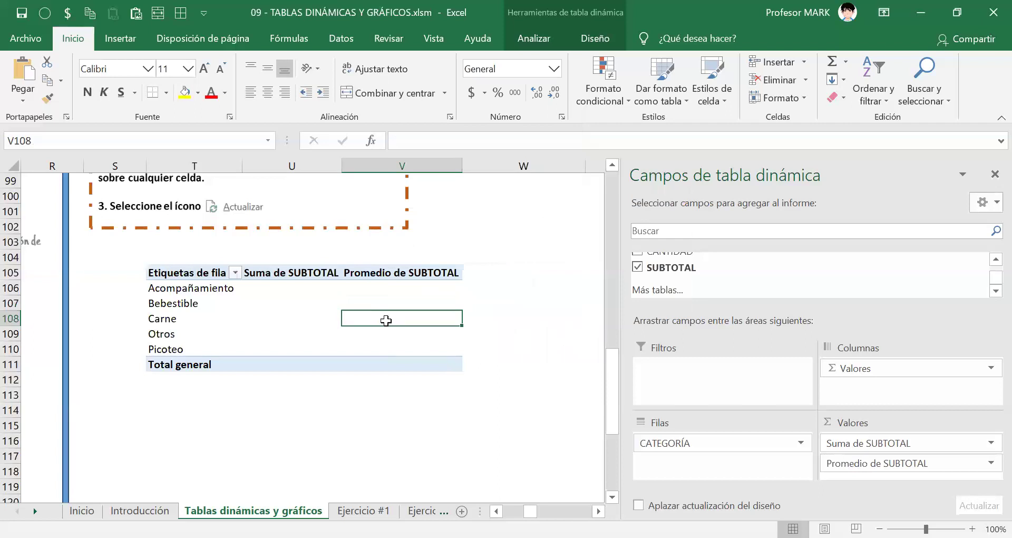
{"action": "mouse_move", "coordinate": [386, 320]}
{"action": "left_click_drag", "start_coordinate": [312, 302], "coordinate": [373, 308]}
{"action": "left_click", "coordinate": [372, 302]}
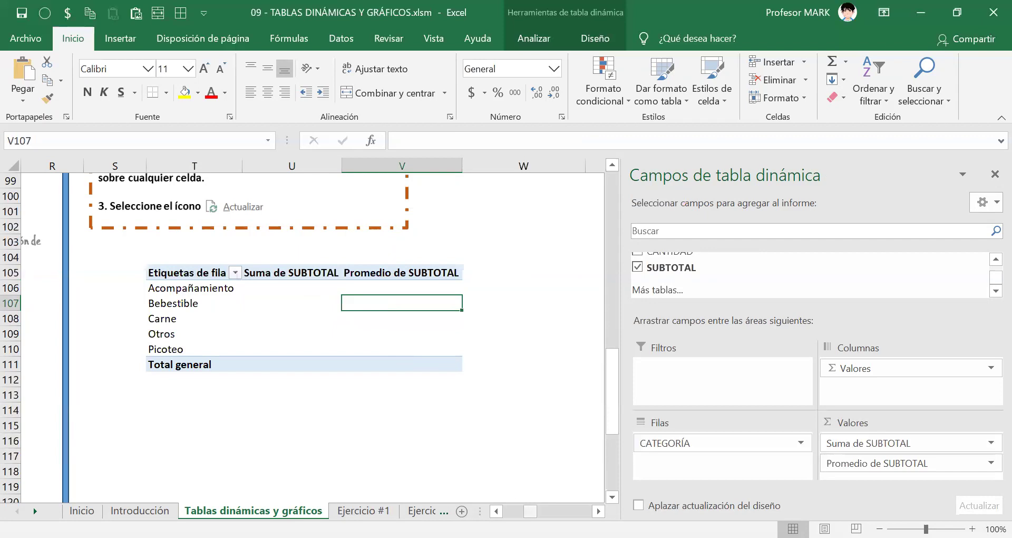
Return to the barbecue budget table and inspect its category, item, unit price, quantity and SUBTOTAL columns.
{"action": "scroll", "coordinate": [342, 408], "scroll_direction": "left", "scroll_amount": 10}
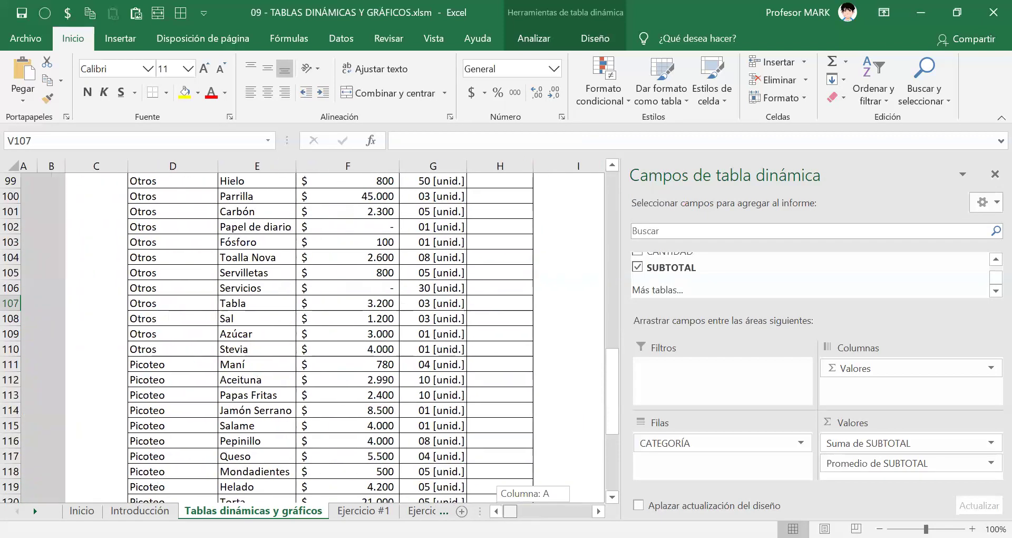
{"action": "scroll", "coordinate": [343, 408], "scroll_direction": "up", "scroll_amount": 4}
{"action": "scroll", "coordinate": [342, 409], "scroll_direction": "up", "scroll_amount": 16}
{"action": "scroll", "coordinate": [342, 408], "scroll_direction": "down", "scroll_amount": 5}
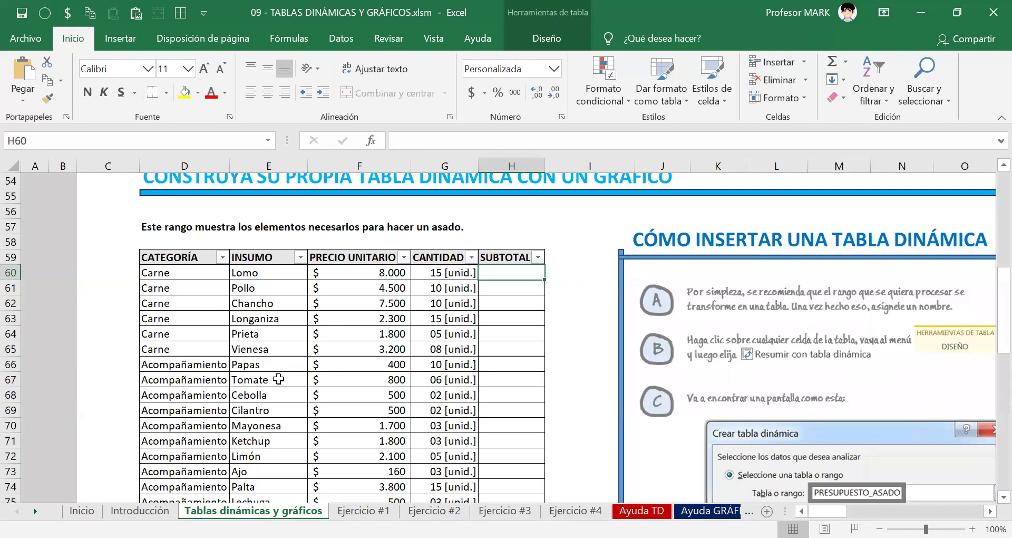
{"action": "key", "text": "alt+Tab"}
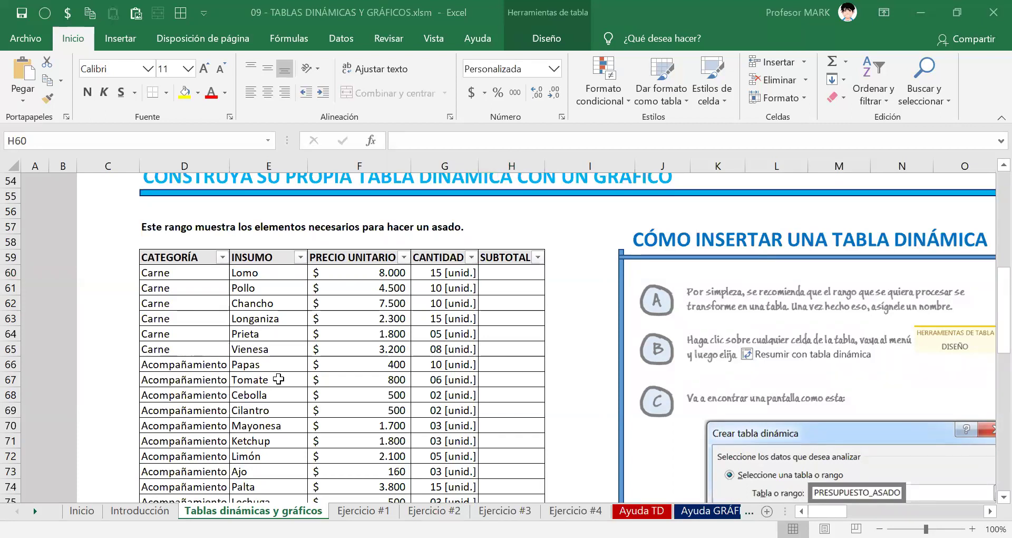
{"action": "left_click", "coordinate": [311, 382]}
{"action": "left_click_drag", "start_coordinate": [201, 272], "coordinate": [464, 472]}
{"action": "left_click", "coordinate": [372, 318]}
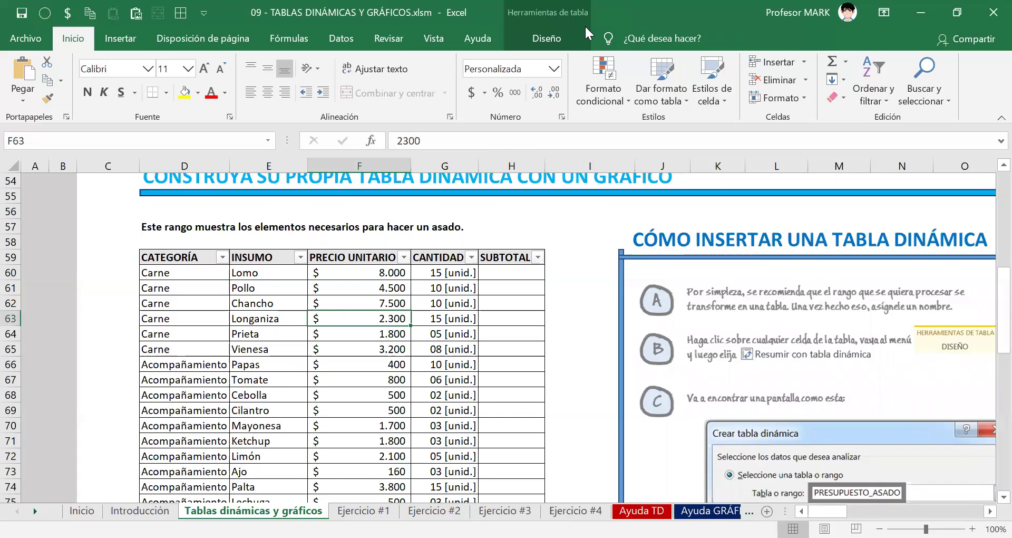
{"action": "left_click", "coordinate": [549, 38]}
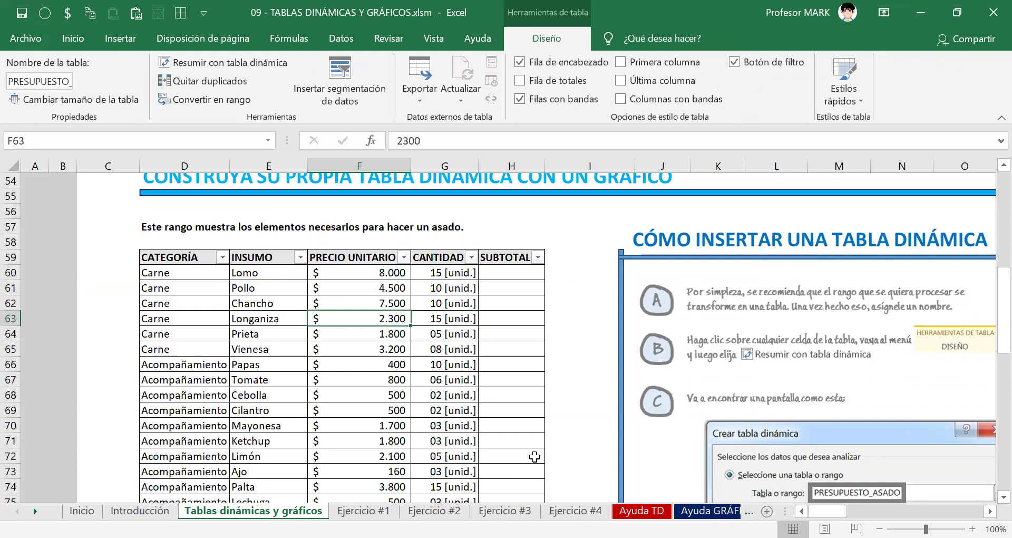
{"action": "left_click", "coordinate": [503, 270]}
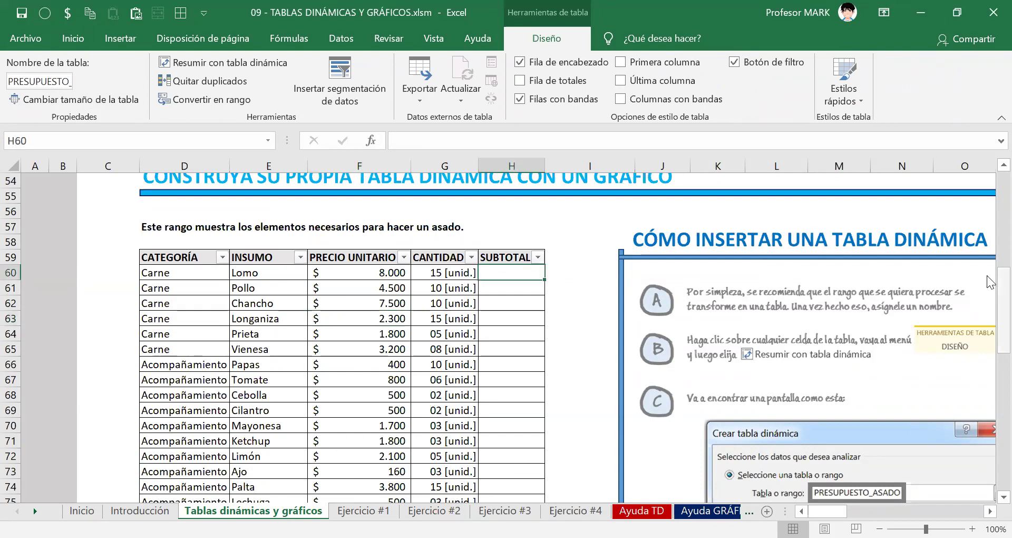
{"action": "type", "text": "="}
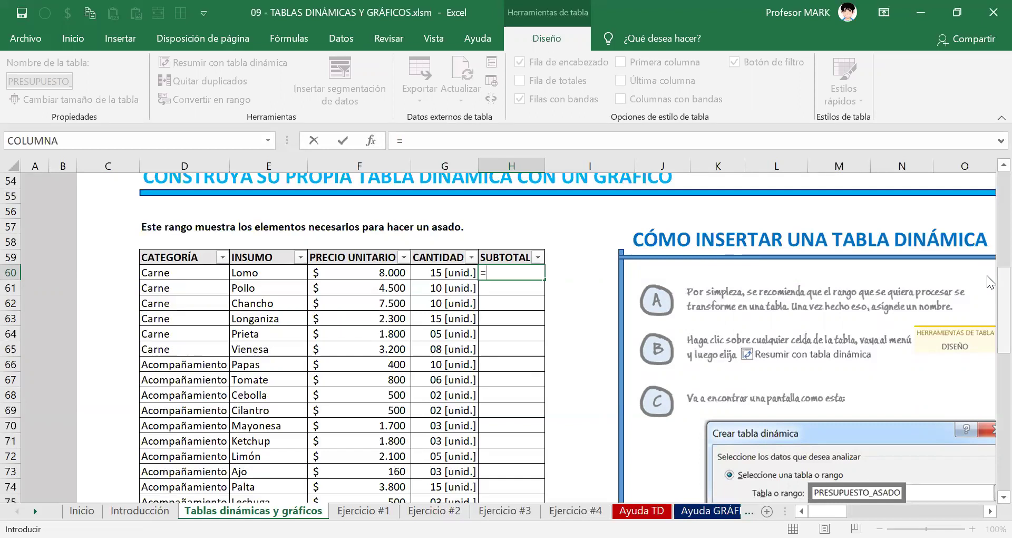
{"action": "key", "text": "Left"}
{"action": "key", "text": "Left"}
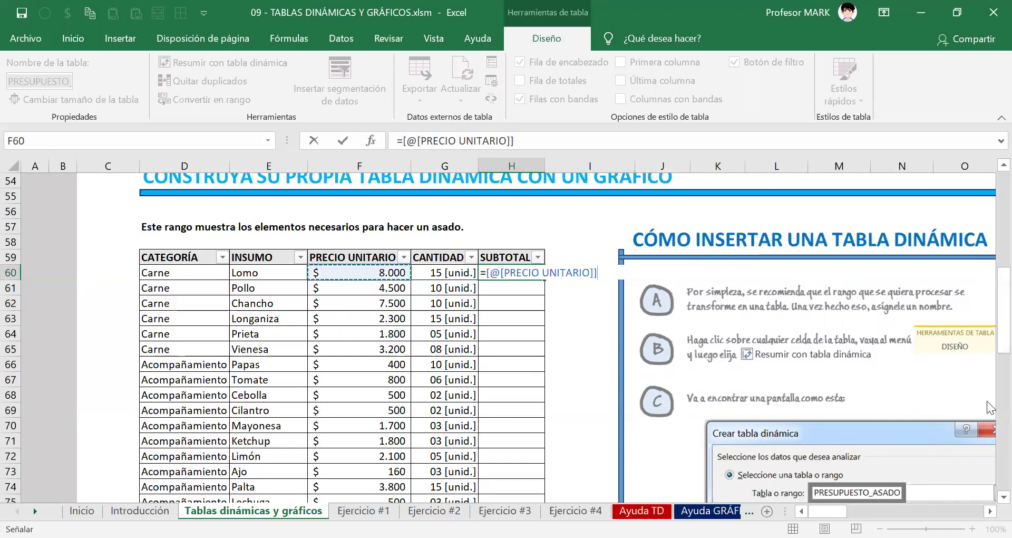
{"action": "type", "text": "*"}
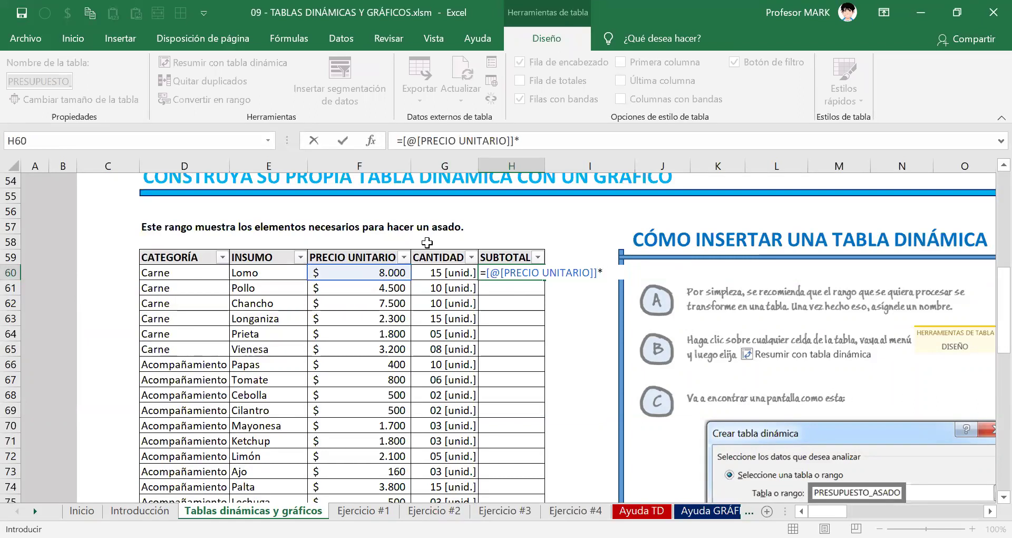
{"action": "left_click", "coordinate": [452, 273]}
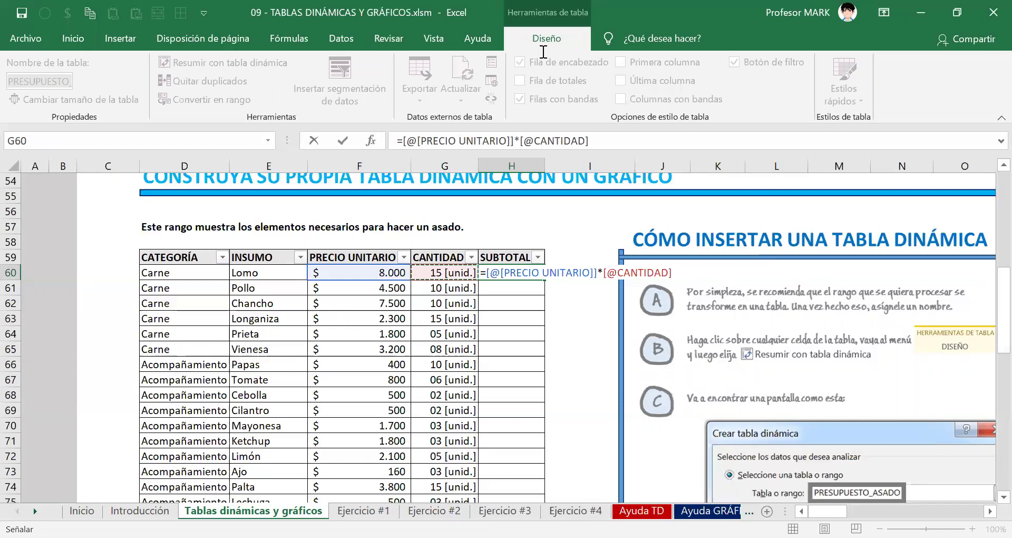
{"action": "left_click", "coordinate": [323, 52]}
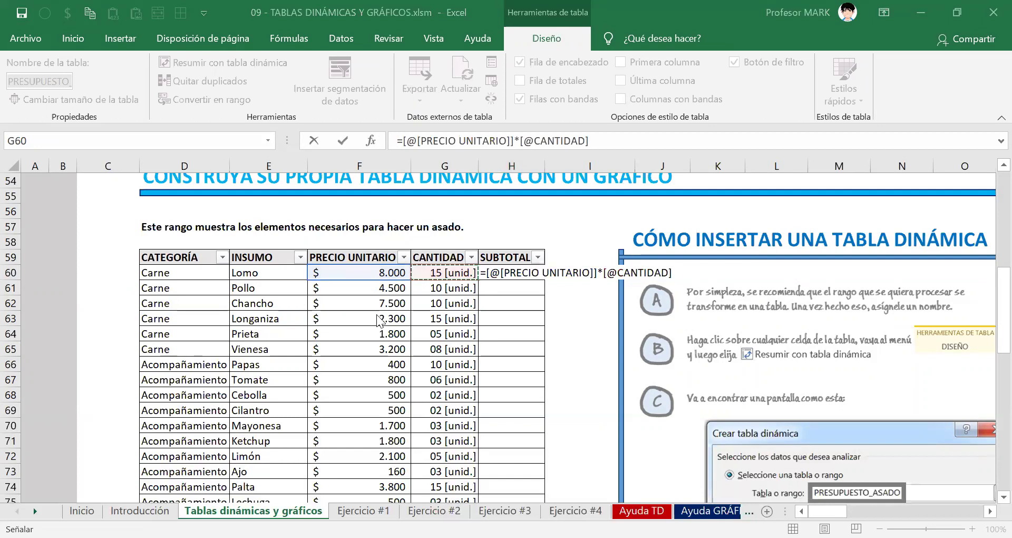
{"action": "left_click", "coordinate": [410, 258]}
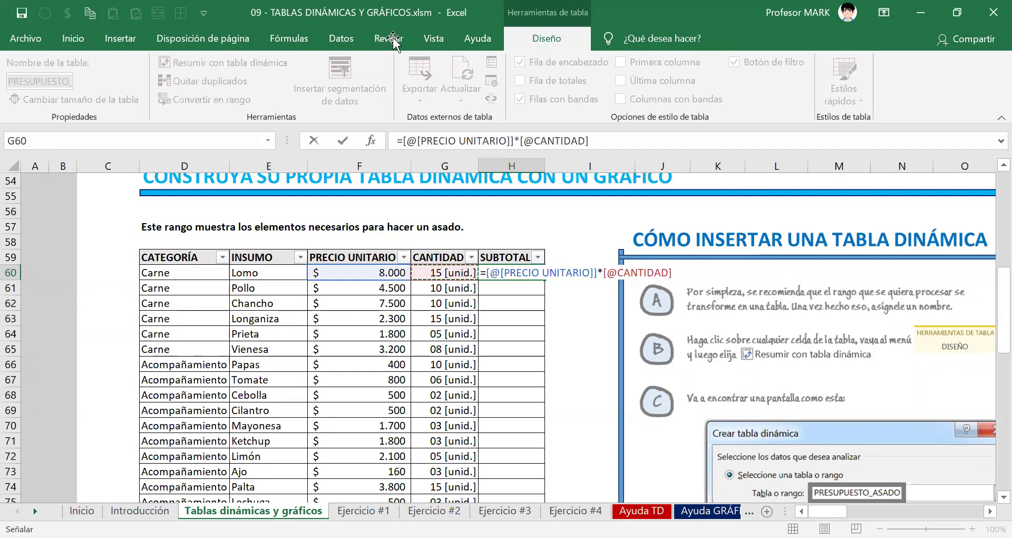
{"action": "key", "text": "alt+Tab"}
{"action": "key", "text": "alt+Tab"}
{"action": "key", "text": "Return"}
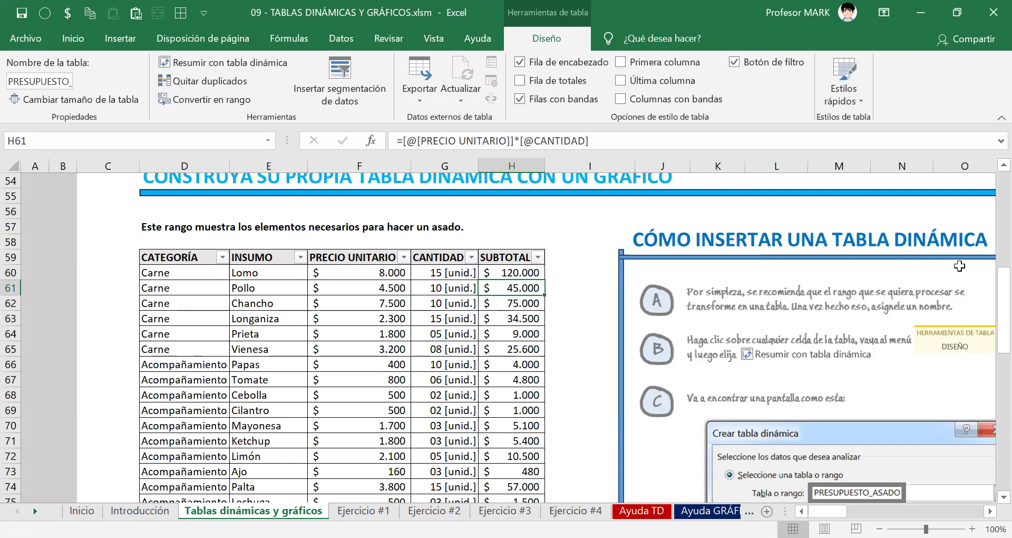
Check the SUBTOTAL column down to its last row, and clear its formulas from H61 to H121, keeping only the one in H60.
{"action": "key", "text": "ctrl+Down"}
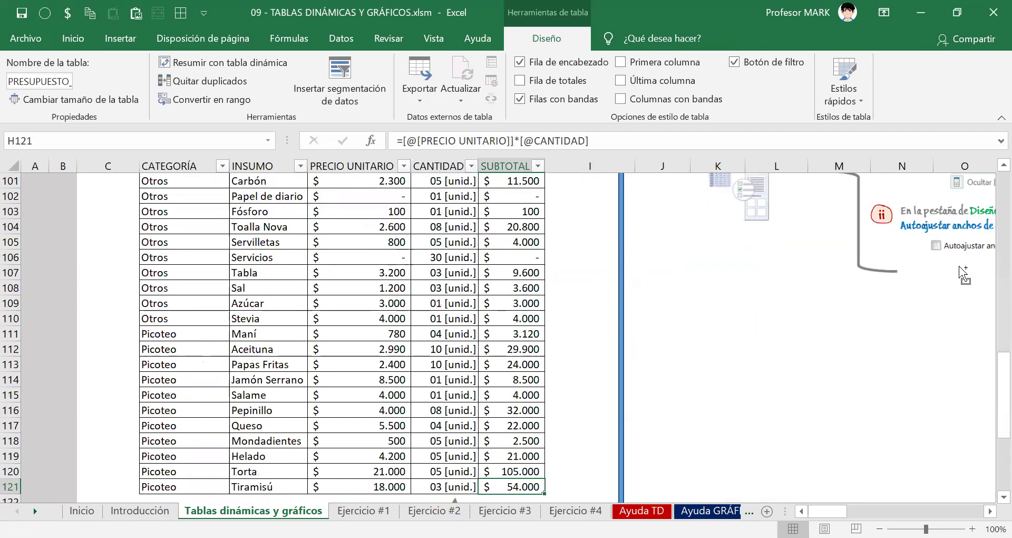
{"action": "key", "text": "ctrl+Up"}
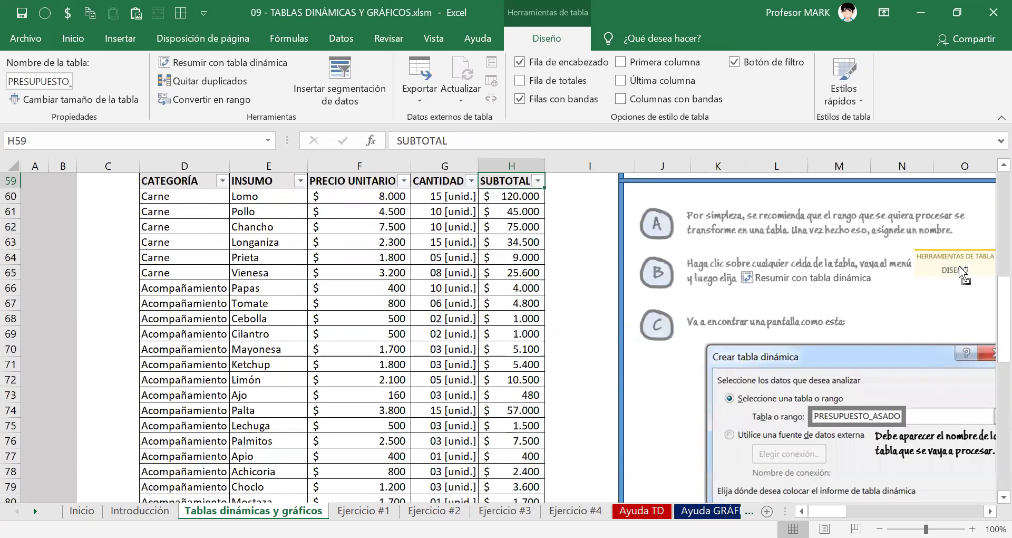
{"action": "key", "text": "ctrl+Down"}
{"action": "key", "text": "ctrl+Up"}
{"action": "key", "text": "ctrl+Down"}
{"action": "key", "text": "ctrl+Up"}
{"action": "key", "text": "Down"}
{"action": "key", "text": "Down"}
{"action": "key", "text": "ctrl+shift+Down"}
{"action": "key", "text": "Delete"}
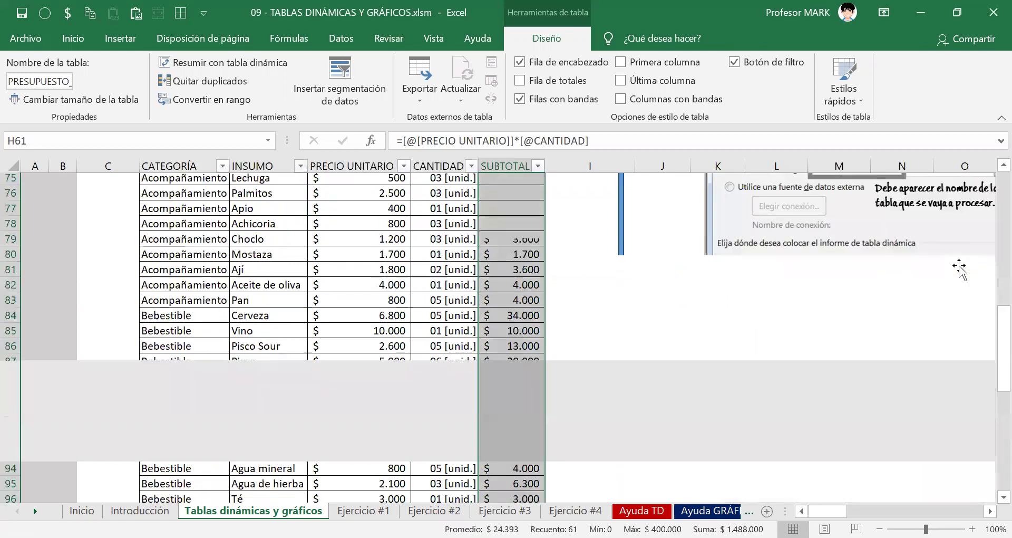
{"action": "key", "text": "Up"}
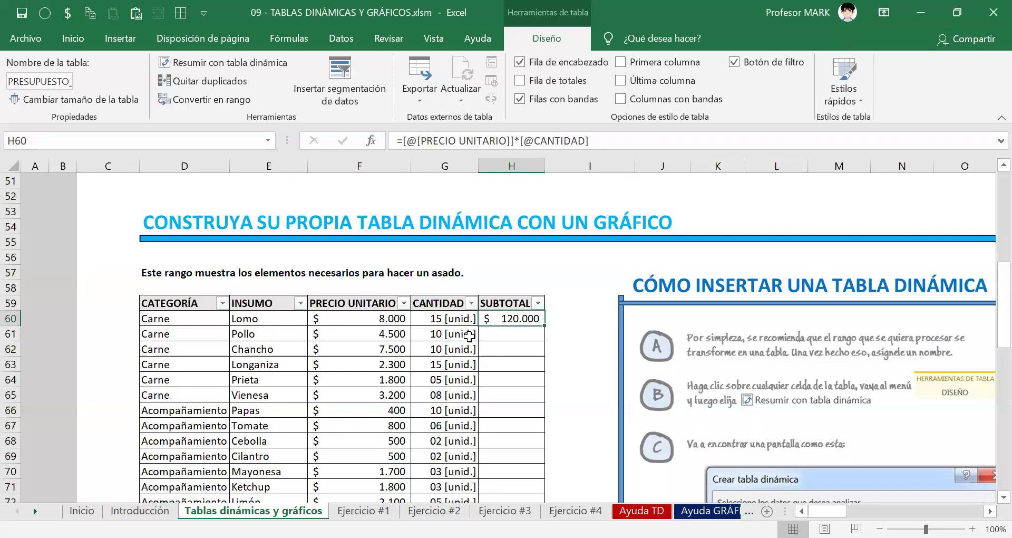
Fill the SUBTOTAL formula from H60 down through the remaining rows of the barbecue budget table.
{"action": "scroll", "coordinate": [522, 360], "scroll_direction": "down", "scroll_amount": 7}
{"action": "scroll", "coordinate": [522, 359], "scroll_direction": "down", "scroll_amount": 14}
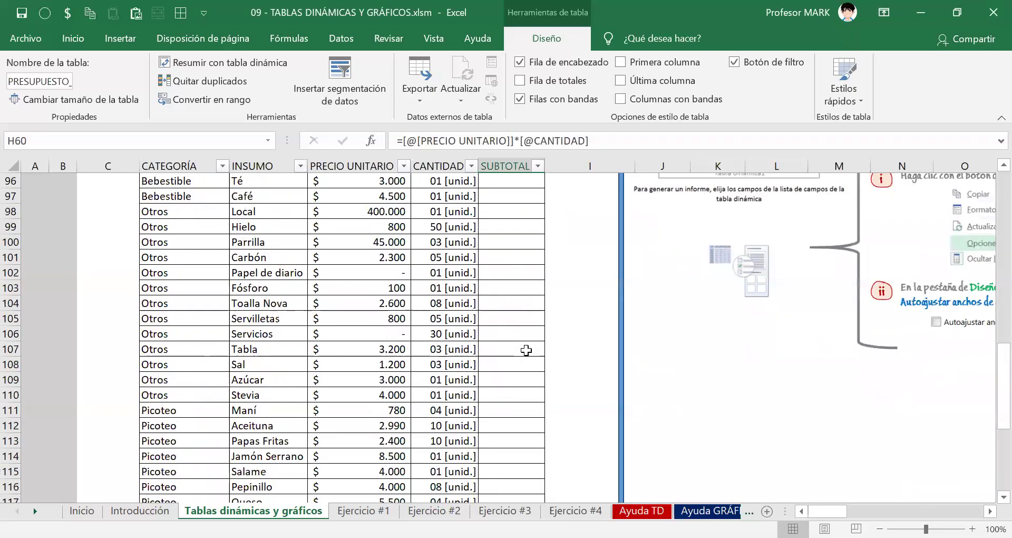
{"action": "scroll", "coordinate": [526, 350], "scroll_direction": "up", "scroll_amount": 6}
{"action": "scroll", "coordinate": [526, 350], "scroll_direction": "up", "scroll_amount": 14}
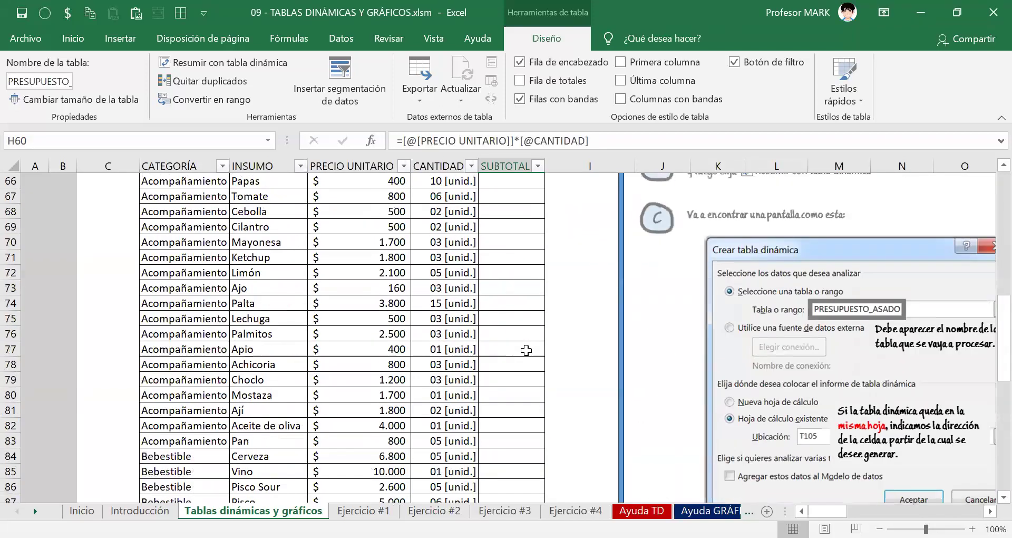
{"action": "scroll", "coordinate": [530, 348], "scroll_direction": "down", "scroll_amount": 1}
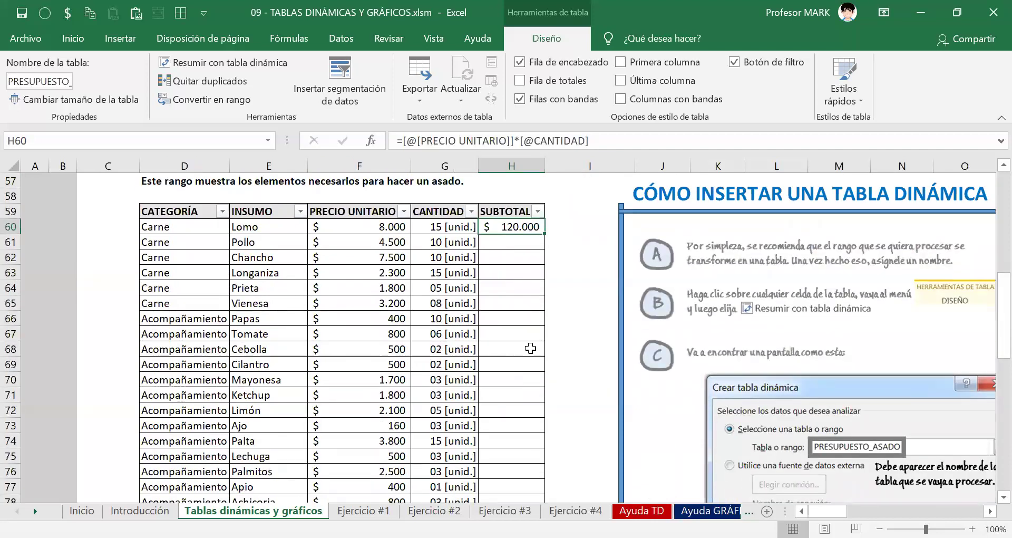
{"action": "scroll", "coordinate": [546, 243], "scroll_direction": "up", "scroll_amount": 10}
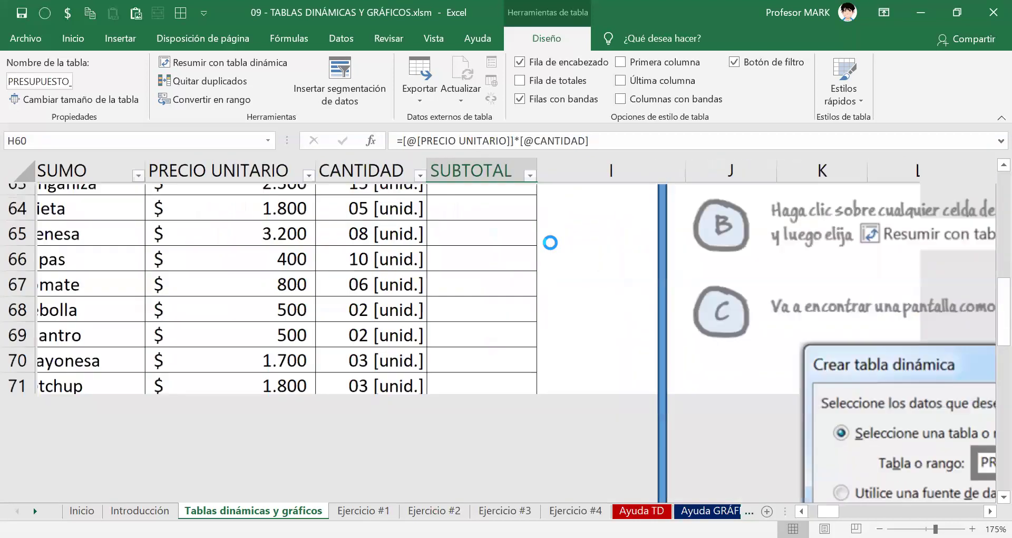
{"action": "scroll", "coordinate": [530, 255], "scroll_direction": "up", "scroll_amount": 3}
{"action": "scroll", "coordinate": [545, 286], "scroll_direction": "up", "scroll_amount": 3}
{"action": "scroll", "coordinate": [544, 287], "scroll_direction": "down", "scroll_amount": 3}
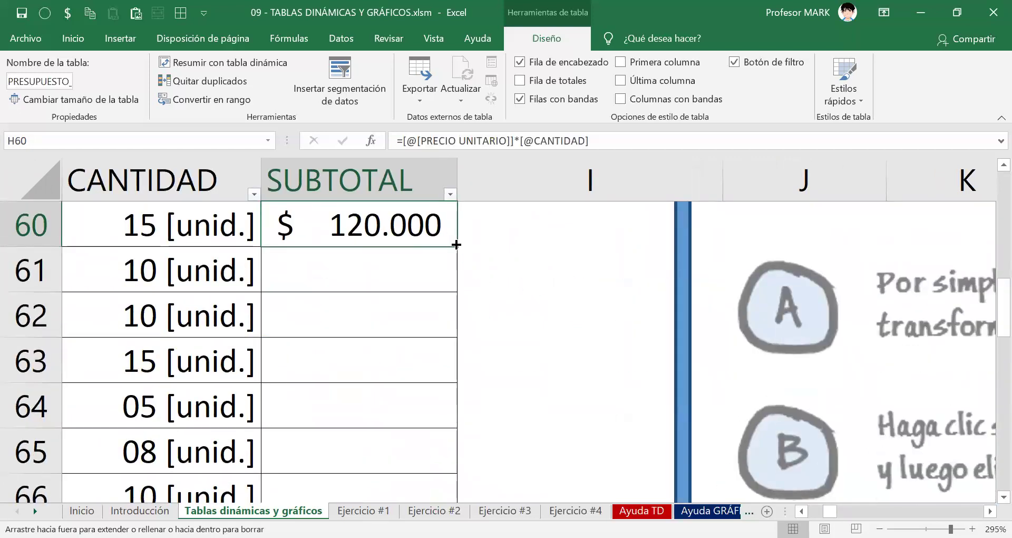
{"action": "double_click", "coordinate": [457, 244]}
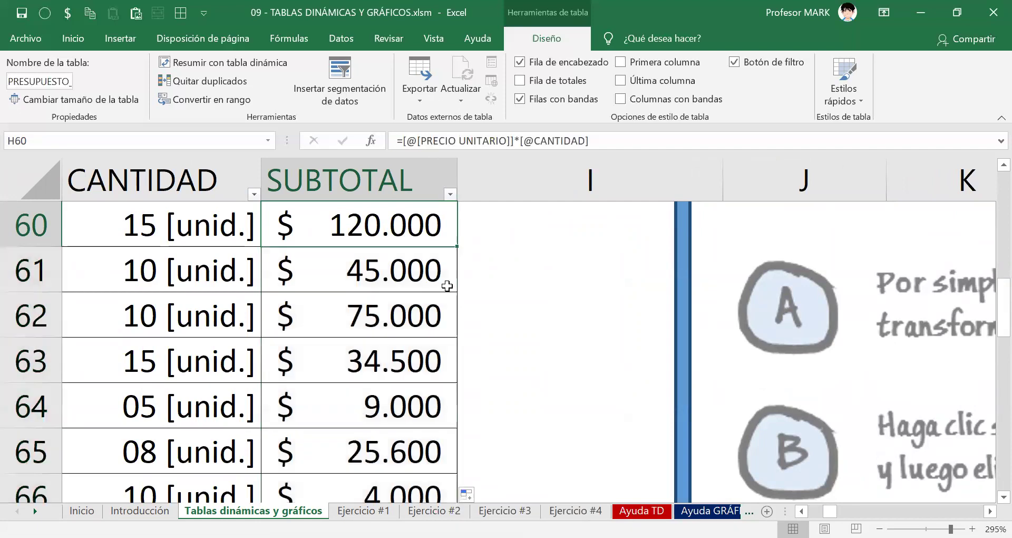
{"action": "scroll", "coordinate": [447, 287], "scroll_direction": "down", "scroll_amount": 14}
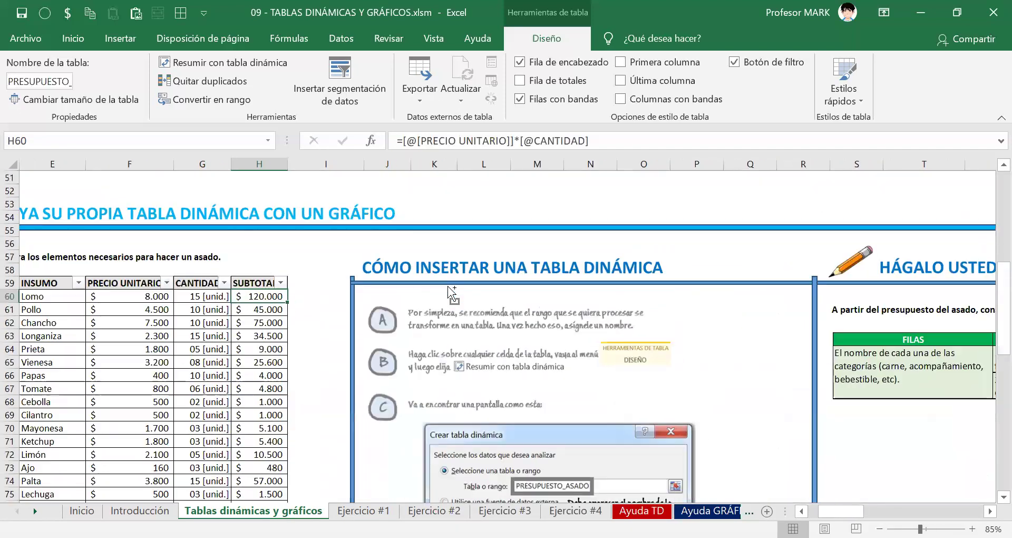
{"action": "scroll", "coordinate": [451, 292], "scroll_direction": "up", "scroll_amount": 2}
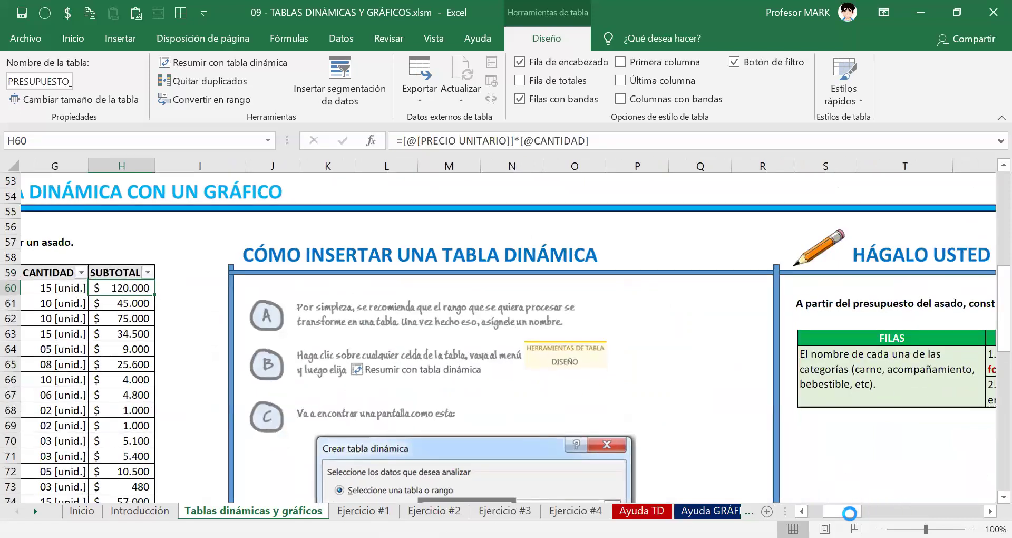
{"action": "left_click_drag", "start_coordinate": [850, 512], "coordinate": [823, 512]}
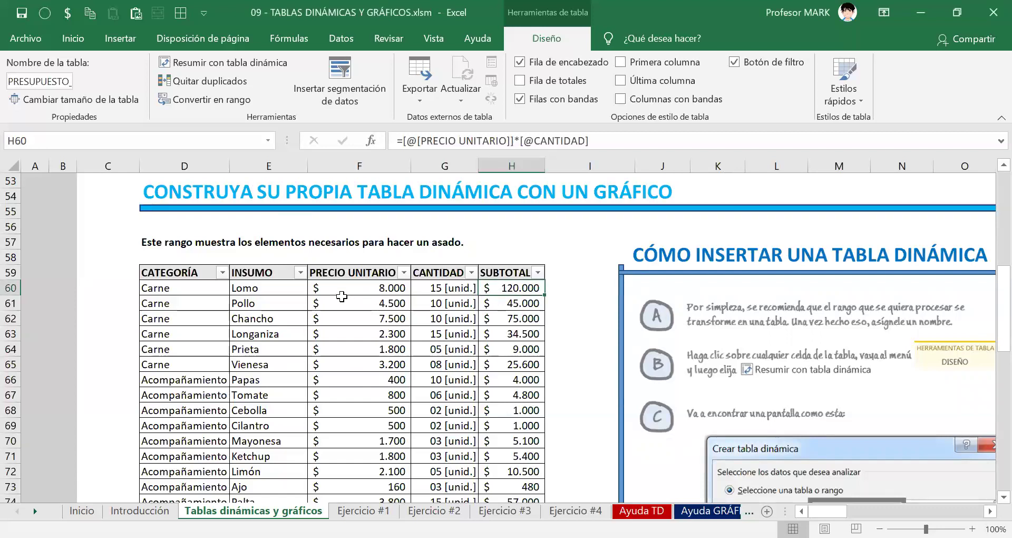
{"action": "left_click", "coordinate": [378, 288]}
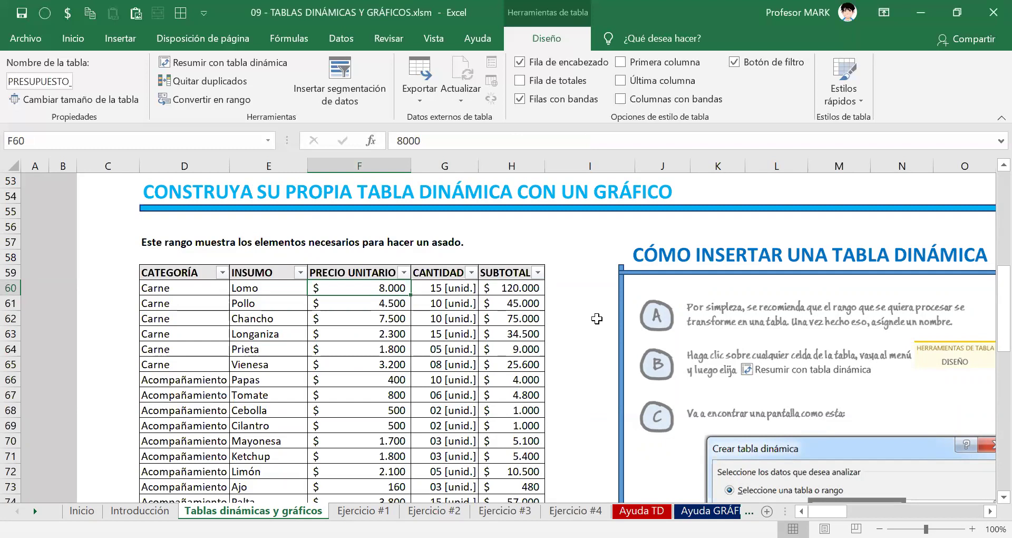
{"action": "double_click", "coordinate": [489, 288]}
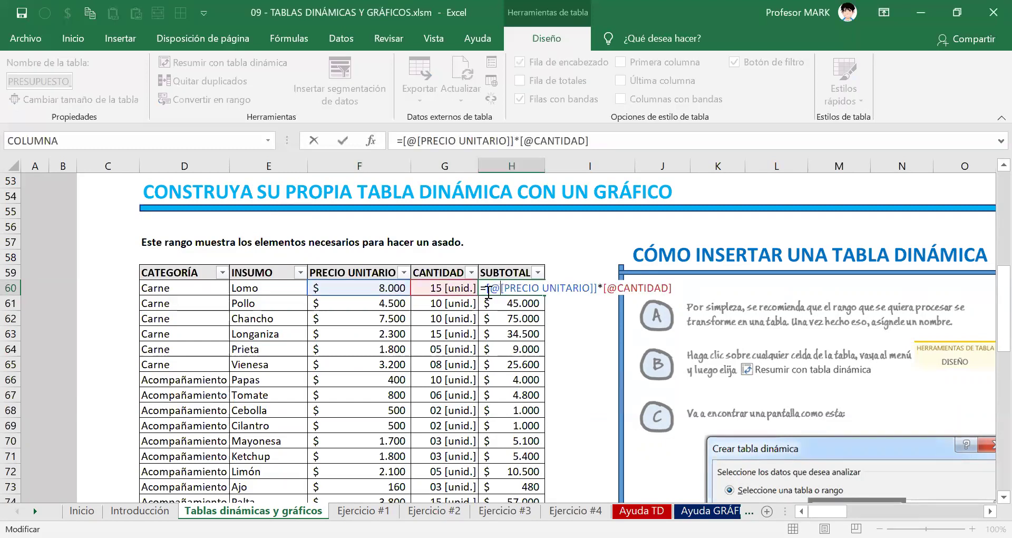
{"action": "left_click_drag", "start_coordinate": [487, 288], "coordinate": [802, 332]}
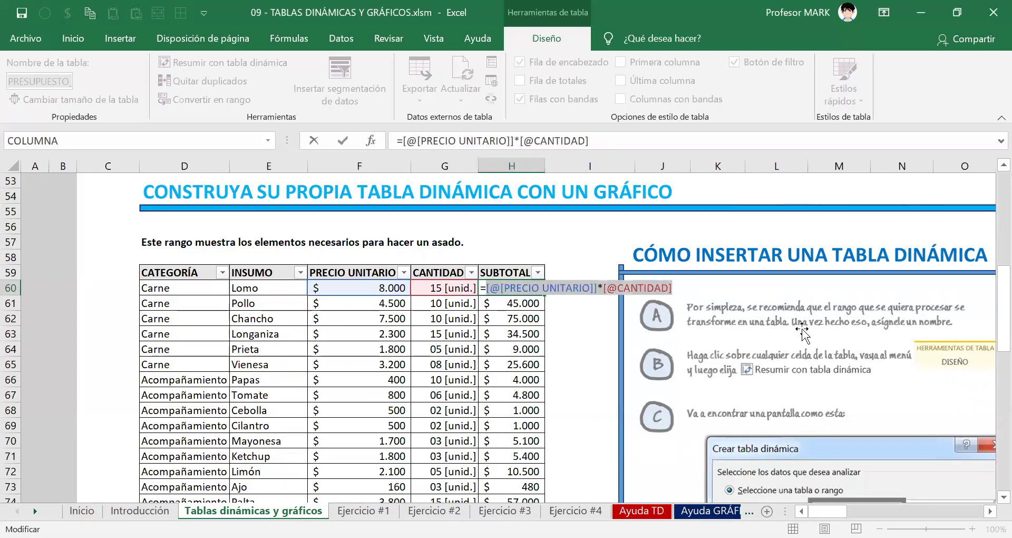
{"action": "left_click", "coordinate": [379, 288]}
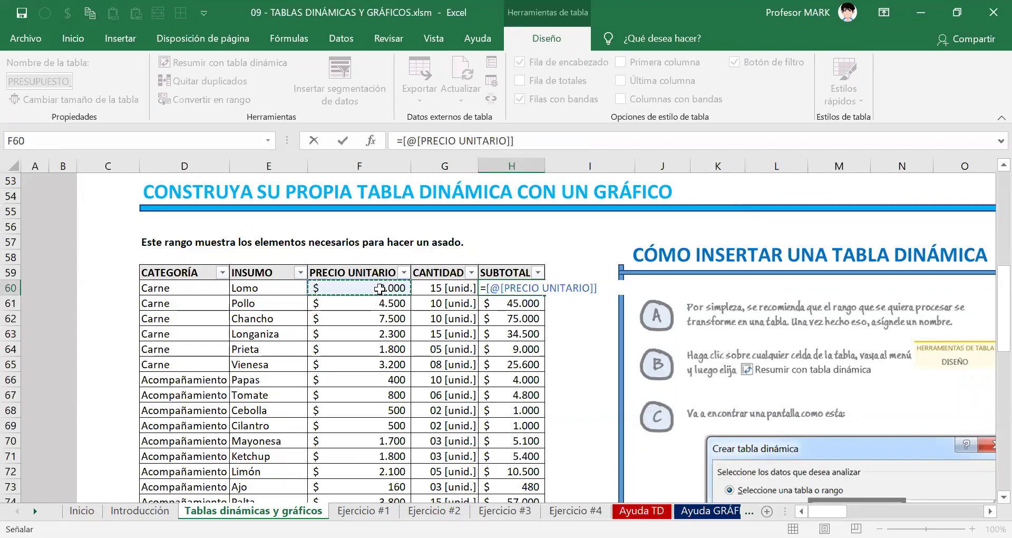
{"action": "type", "text": "*"}
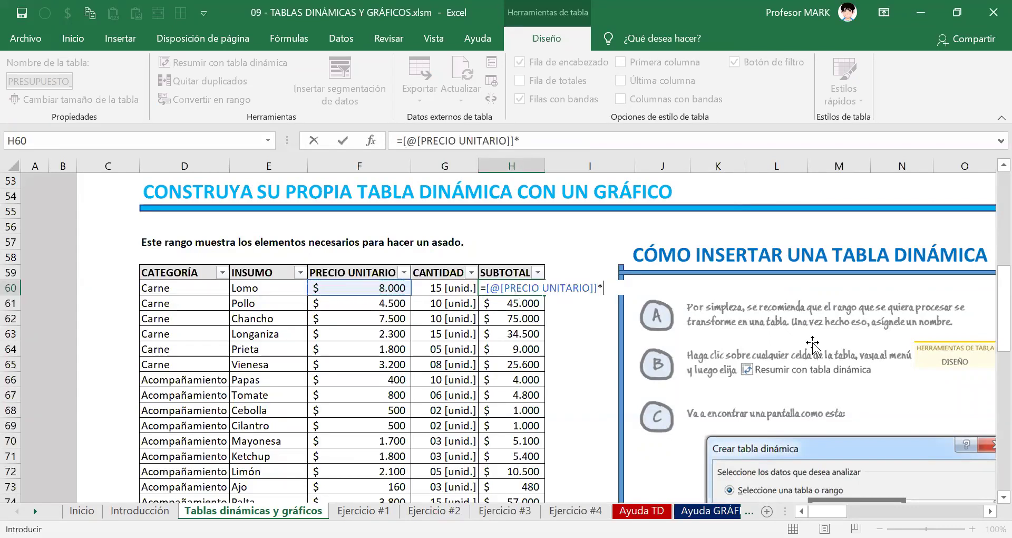
{"action": "left_click", "coordinate": [439, 289]}
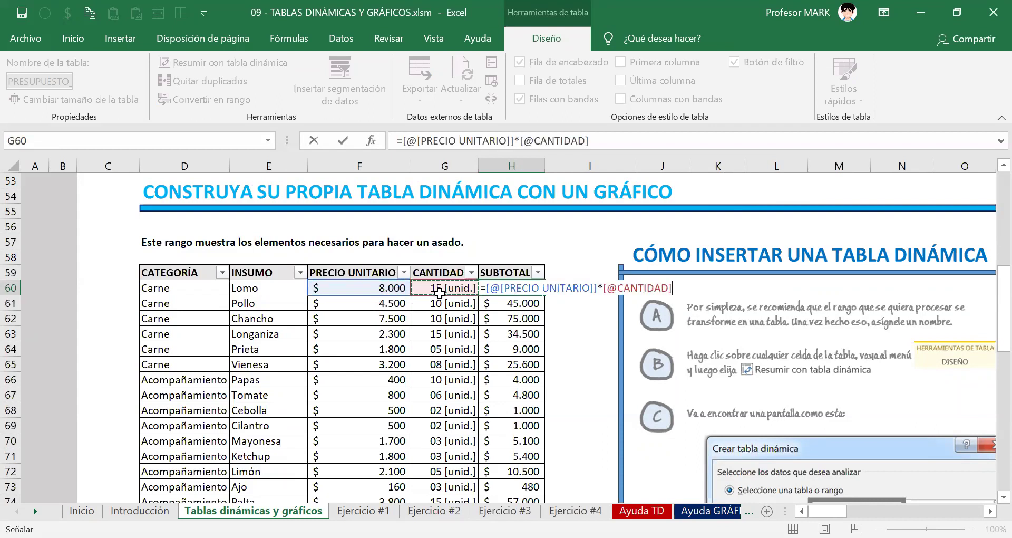
{"action": "key", "text": "Return"}
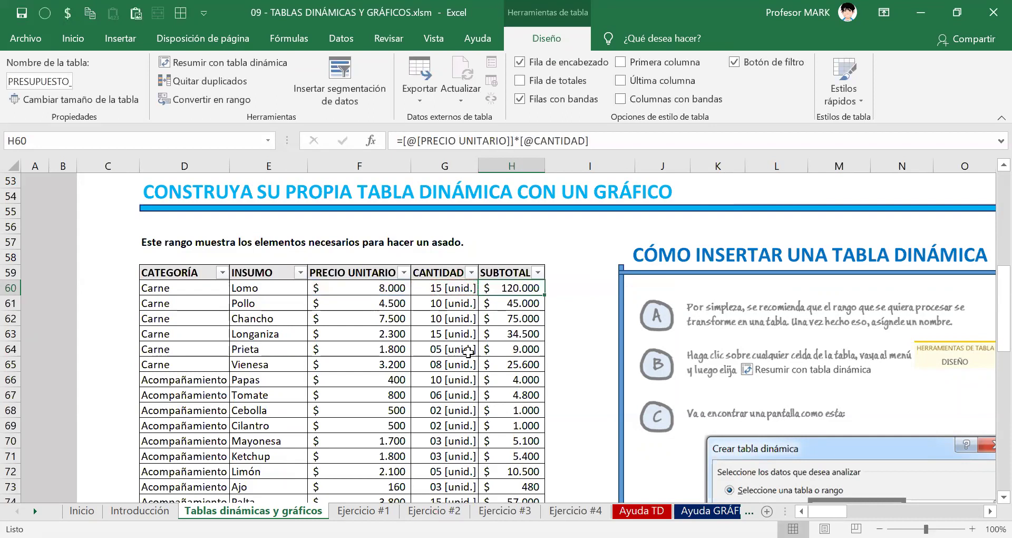
Review the filled SUBTOTAL column across all categories and return to the pivot table at T105.
{"action": "scroll", "coordinate": [501, 326], "scroll_direction": "down", "scroll_amount": 4}
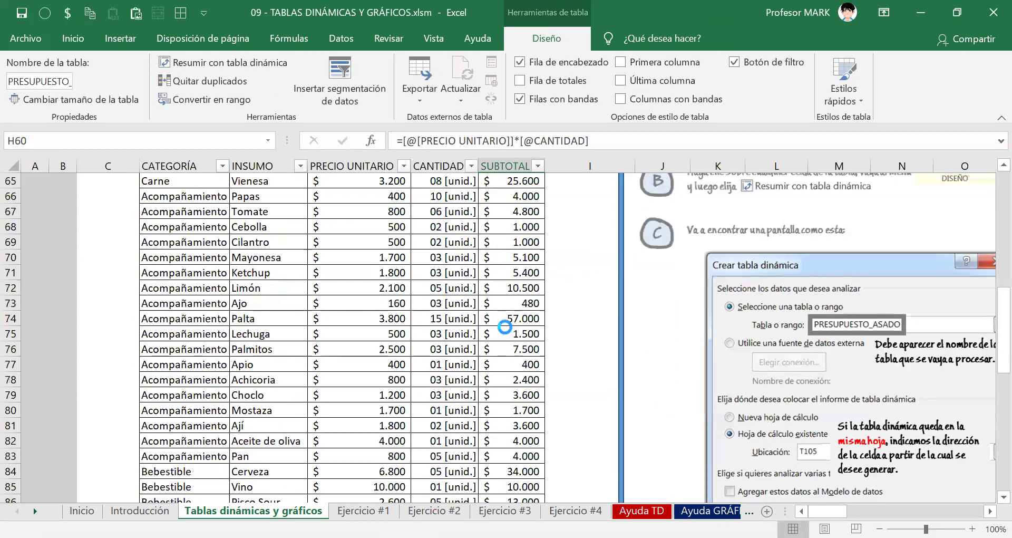
{"action": "scroll", "coordinate": [507, 264], "scroll_direction": "down", "scroll_amount": 16}
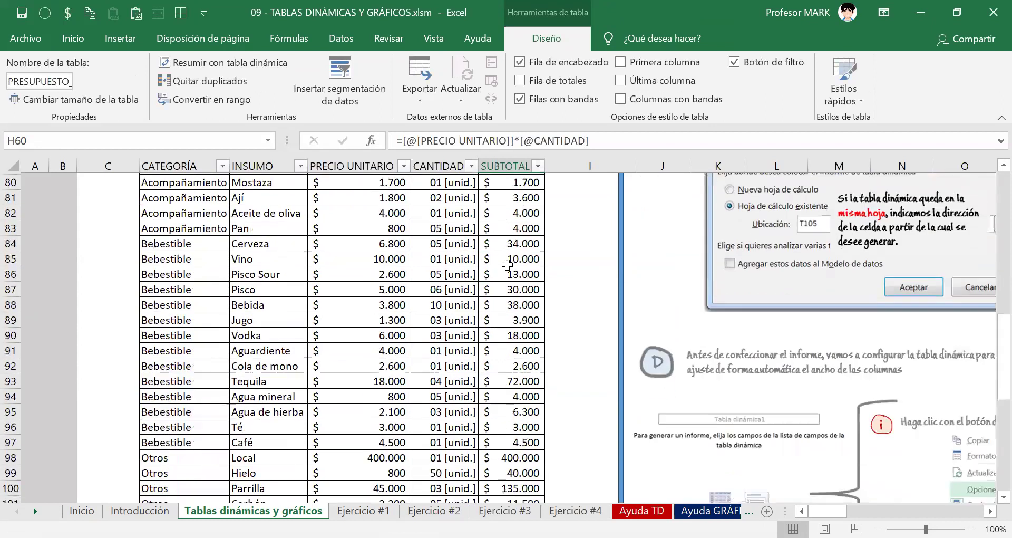
{"action": "scroll", "coordinate": [507, 264], "scroll_direction": "up", "scroll_amount": 17}
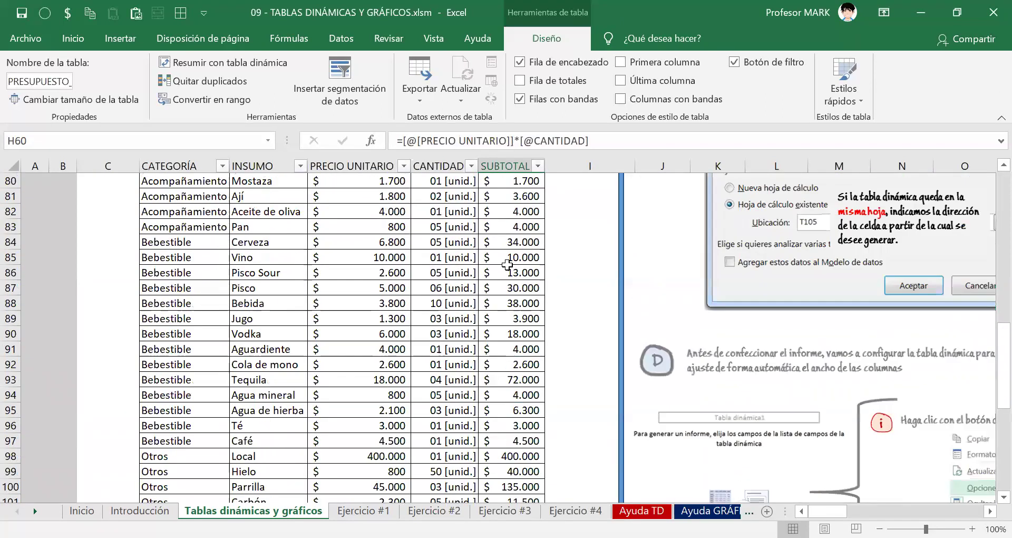
{"action": "scroll", "coordinate": [507, 265], "scroll_direction": "up", "scroll_amount": 4}
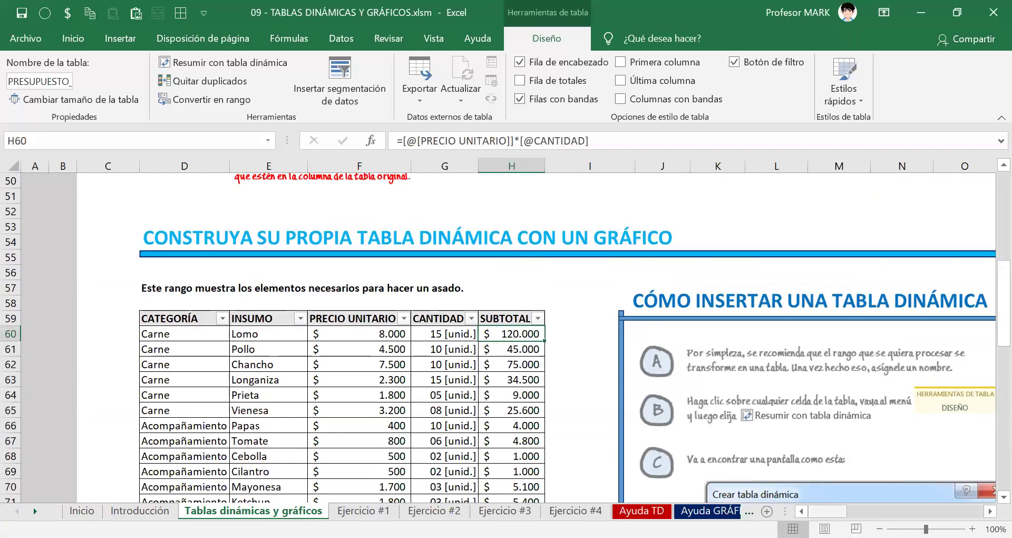
{"action": "scroll", "coordinate": [583, 339], "scroll_direction": "right", "scroll_amount": 5}
{"action": "scroll", "coordinate": [583, 397], "scroll_direction": "down", "scroll_amount": 7}
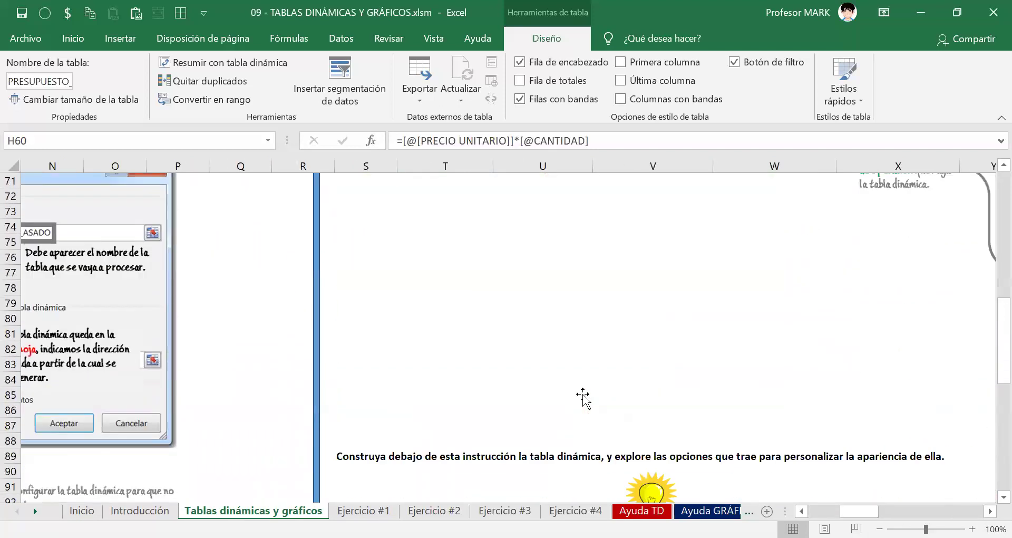
{"action": "scroll", "coordinate": [583, 398], "scroll_direction": "down", "scroll_amount": 9}
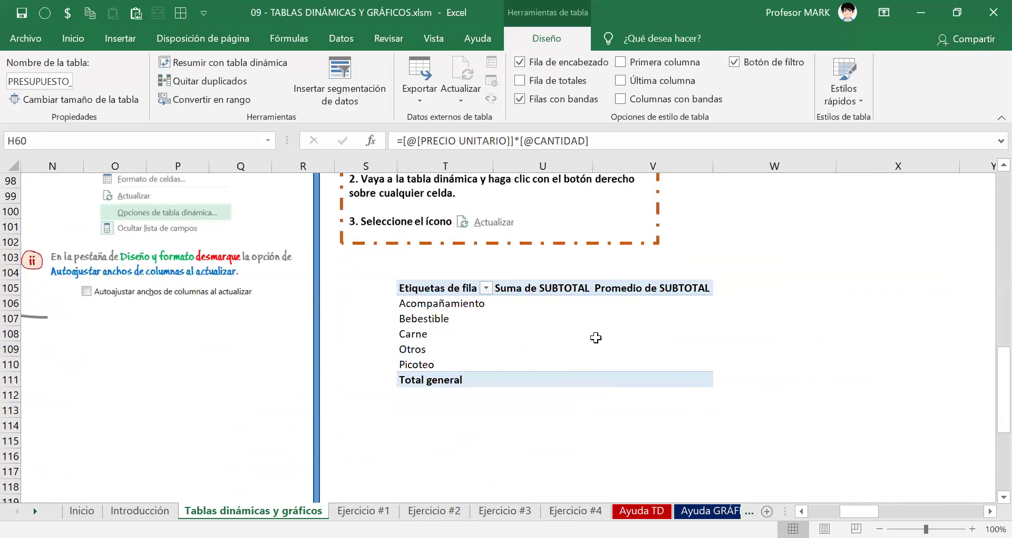
Show the field list for the pivot table and narrow its pane to uncover the whole table.
{"action": "left_click", "coordinate": [596, 337]}
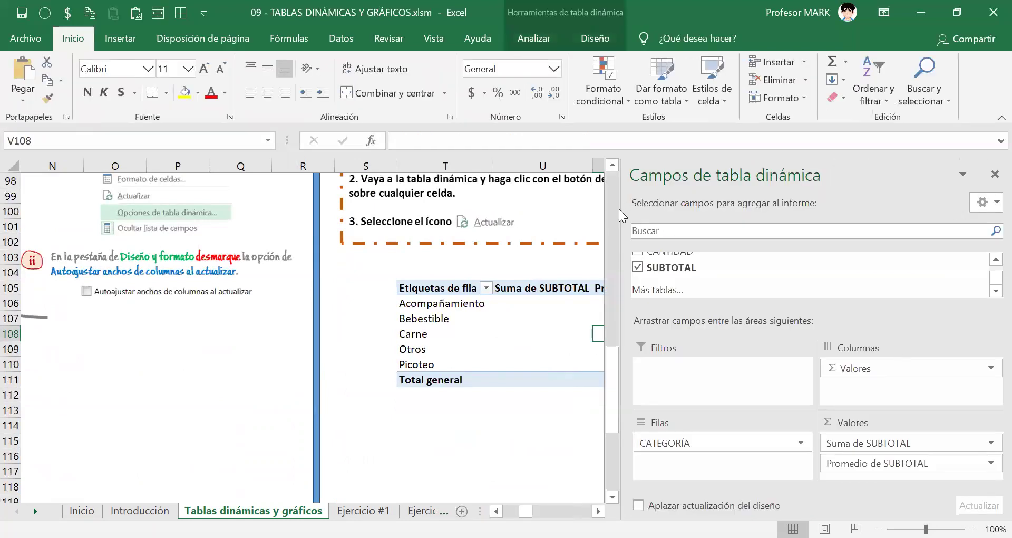
{"action": "left_click_drag", "start_coordinate": [619, 208], "coordinate": [817, 209]}
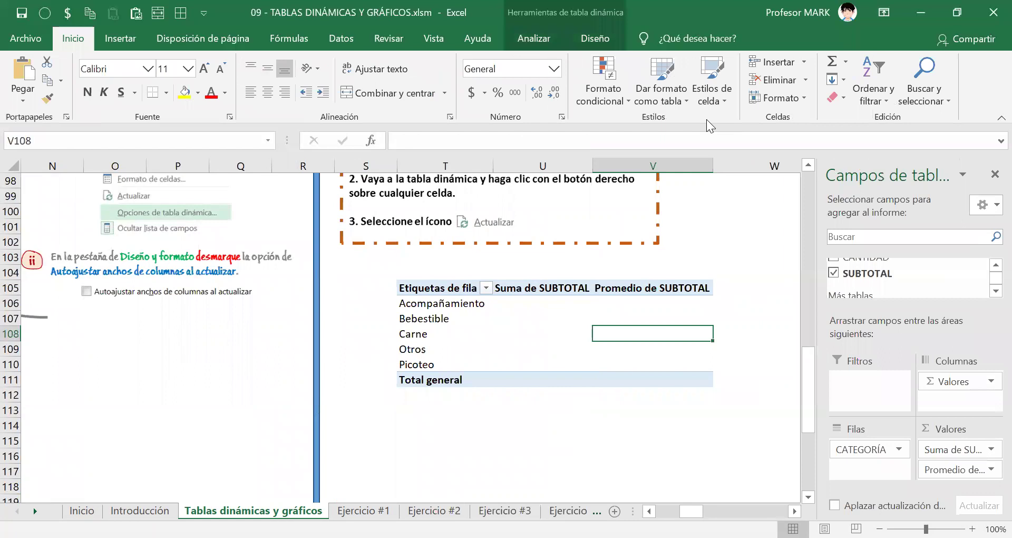
{"action": "mouse_move", "coordinate": [552, 259]}
{"action": "left_mouse_down"}
{"action": "mouse_move", "coordinate": [578, 338]}
{"action": "mouse_move", "coordinate": [612, 245]}
{"action": "mouse_move", "coordinate": [528, 254]}
{"action": "left_mouse_up"}
{"action": "mouse_move", "coordinate": [576, 358]}
{"action": "left_mouse_down"}
{"action": "mouse_move", "coordinate": [604, 369]}
{"action": "mouse_move", "coordinate": [568, 367]}
{"action": "left_mouse_up"}
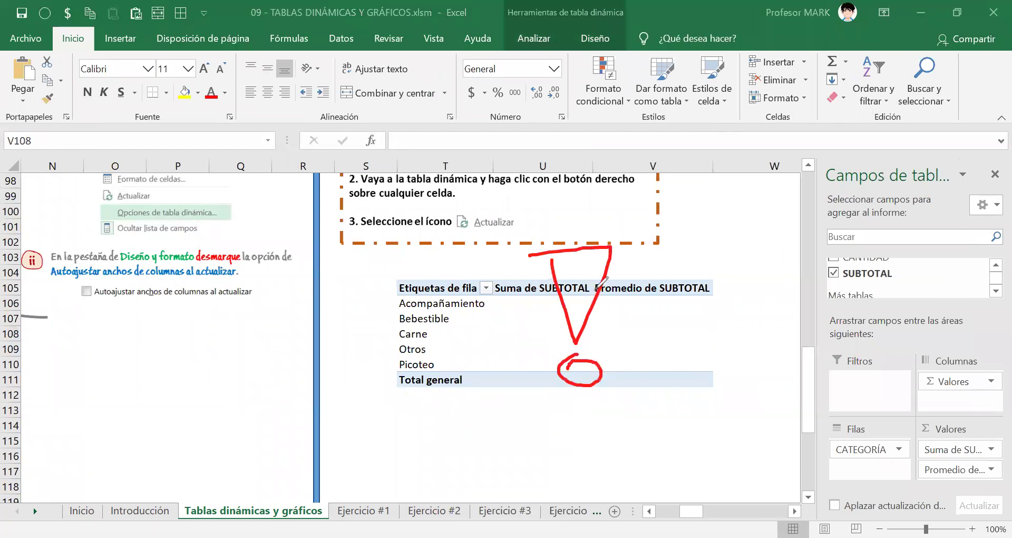
{"action": "mouse_move", "coordinate": [467, 305]}
{"action": "left_mouse_down"}
{"action": "mouse_move", "coordinate": [475, 381]}
{"action": "mouse_move", "coordinate": [458, 249]}
{"action": "mouse_move", "coordinate": [468, 263]}
{"action": "mouse_move", "coordinate": [453, 246]}
{"action": "left_mouse_up"}
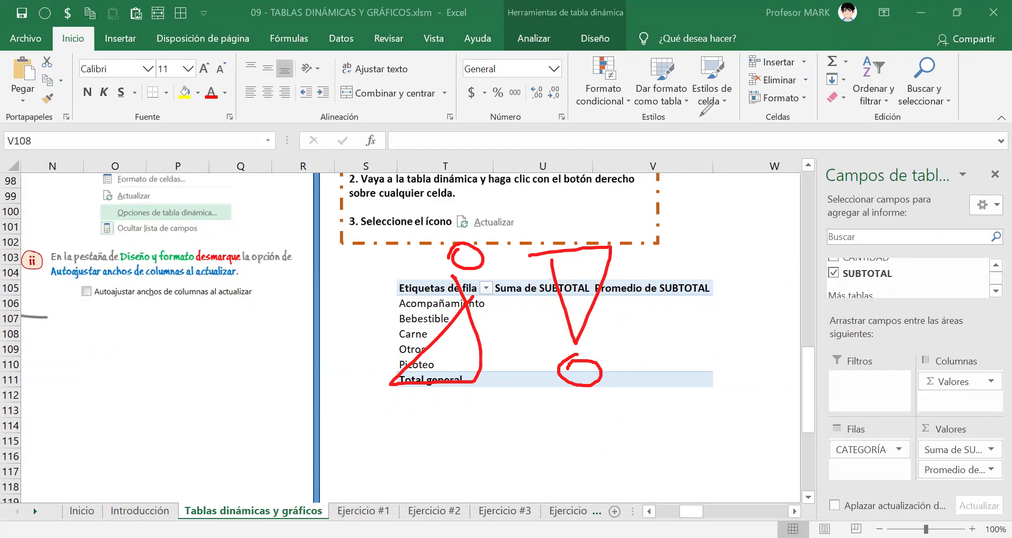
{"action": "key", "text": "e"}
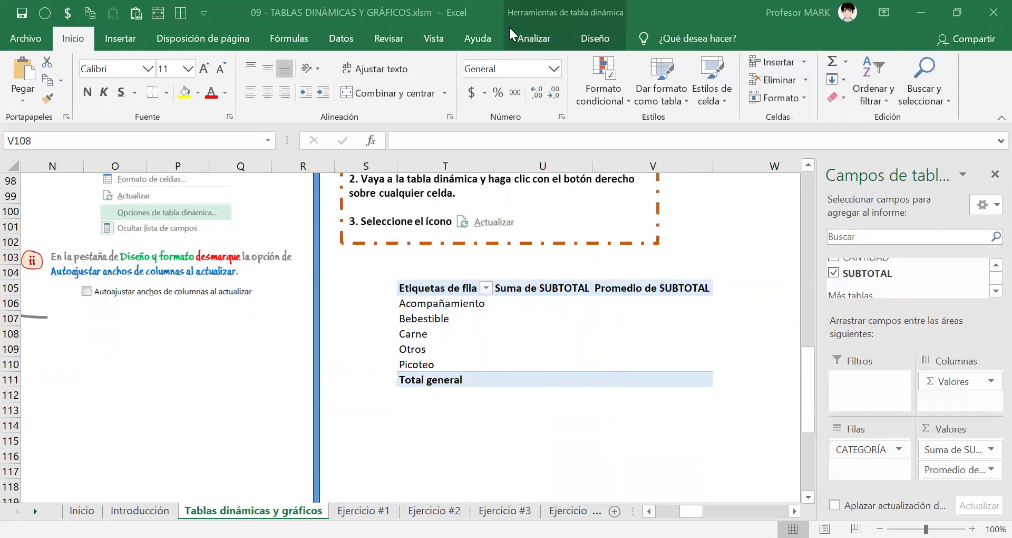
{"action": "left_click", "coordinate": [563, 321]}
{"action": "left_click_drag", "start_coordinate": [535, 307], "coordinate": [572, 335]}
{"action": "left_click", "coordinate": [620, 331]}
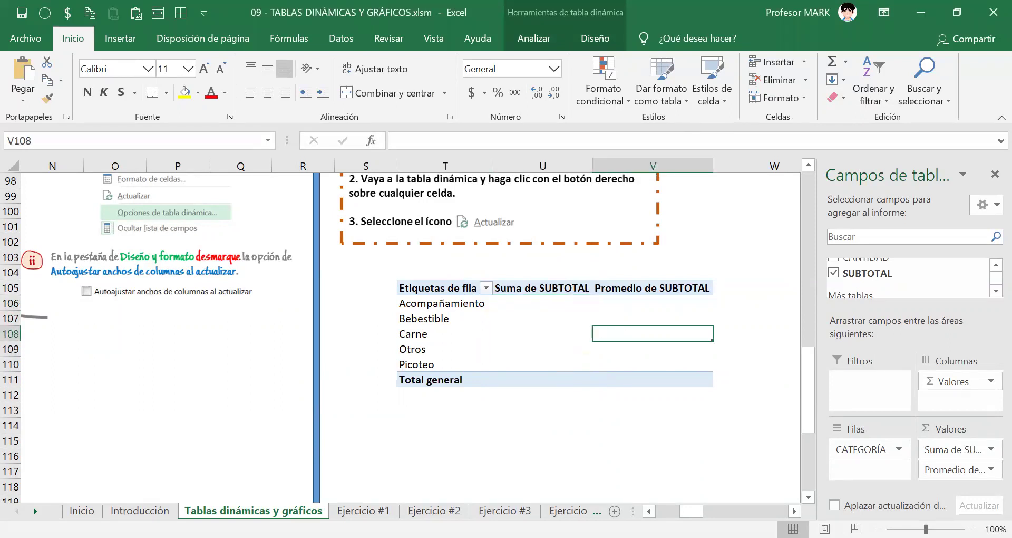
Refresh the pivot table to load the calculated subtotals from the budget table.
{"action": "left_click", "coordinate": [548, 318]}
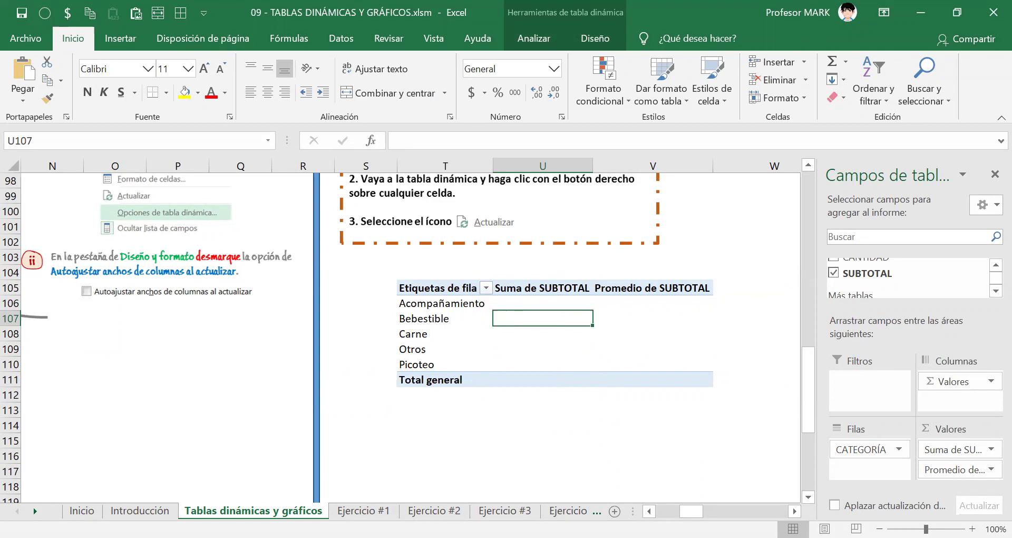
{"action": "scroll", "coordinate": [594, 445], "scroll_direction": "up", "scroll_amount": 1}
{"action": "scroll", "coordinate": [594, 414], "scroll_direction": "down", "scroll_amount": 1}
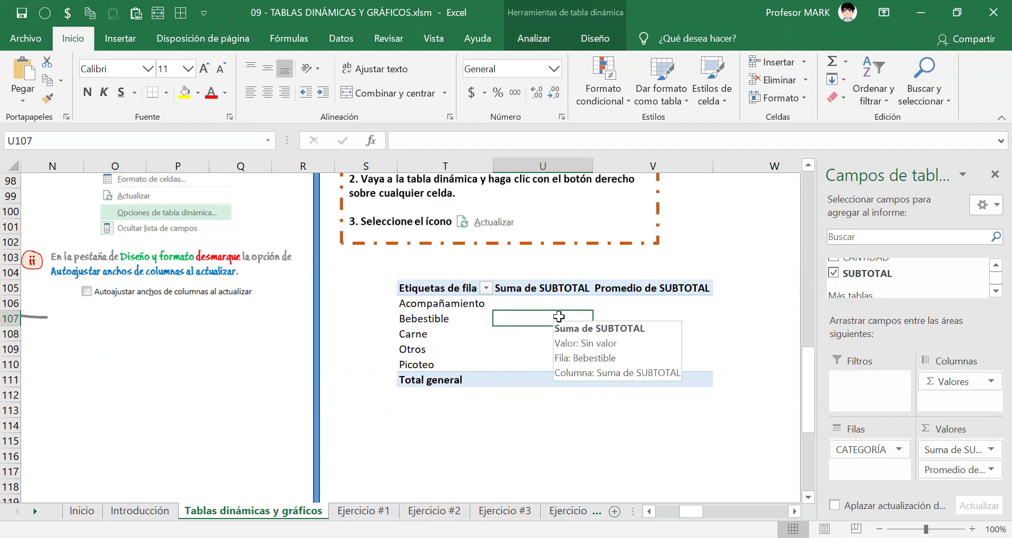
{"action": "right_click", "coordinate": [540, 316]}
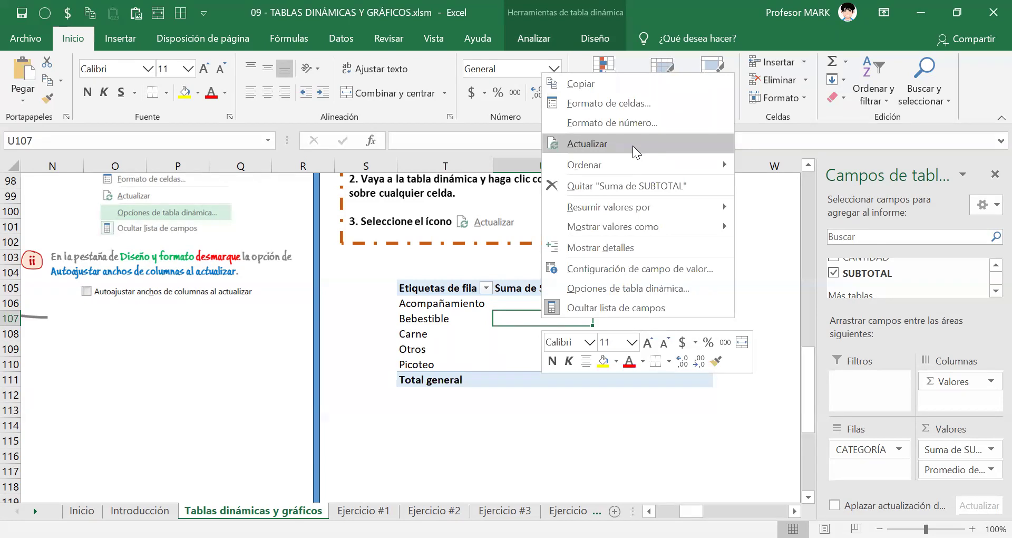
{"action": "left_click", "coordinate": [633, 145]}
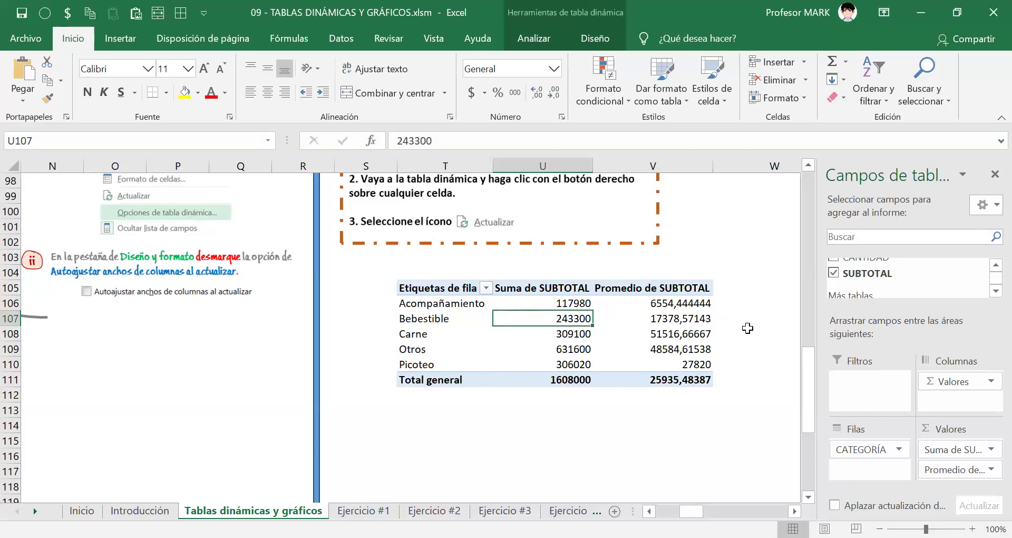
Apply the accounting format without decimals to the pivot table's sum and average values, including the grand total row.
{"action": "key", "text": "Up"}
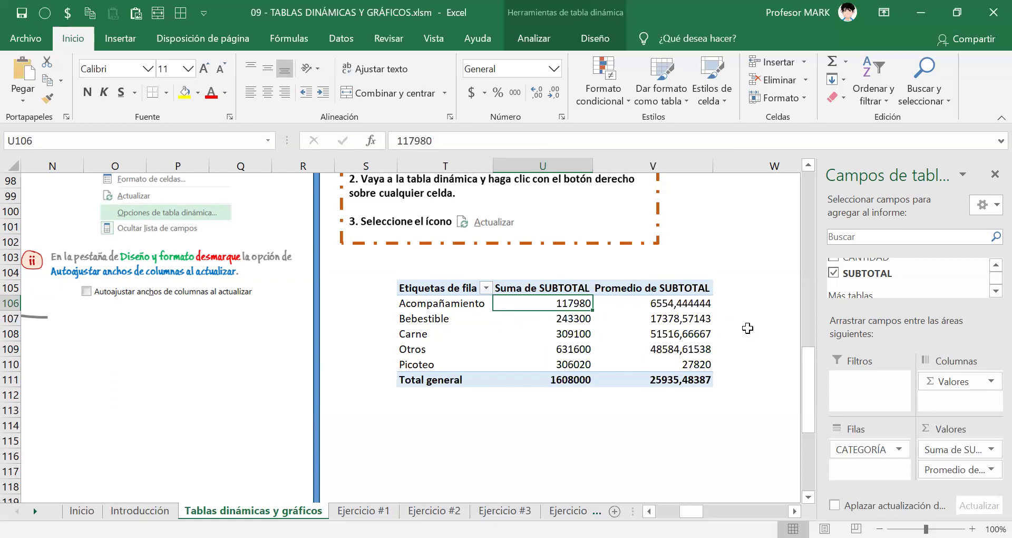
{"action": "key", "text": "ctrl+shift+Right"}
{"action": "key", "text": "ctrl+shift+Down"}
{"action": "key", "text": "alt+3"}
{"action": "key", "text": "Down"}
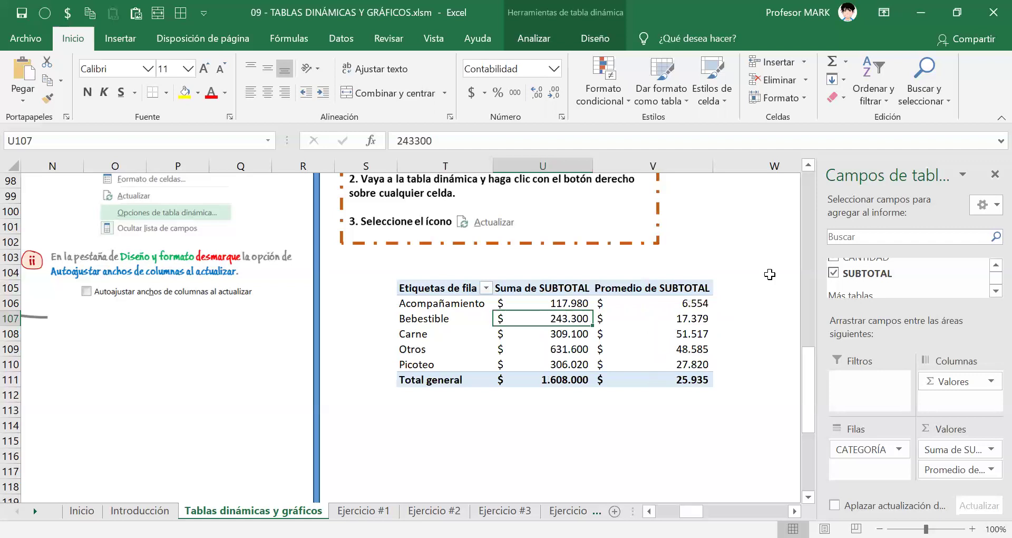
Review the pivot table's row labels, the category sums in U106:U110 and the averages in V106:V110.
{"action": "key", "text": "alt+Tab"}
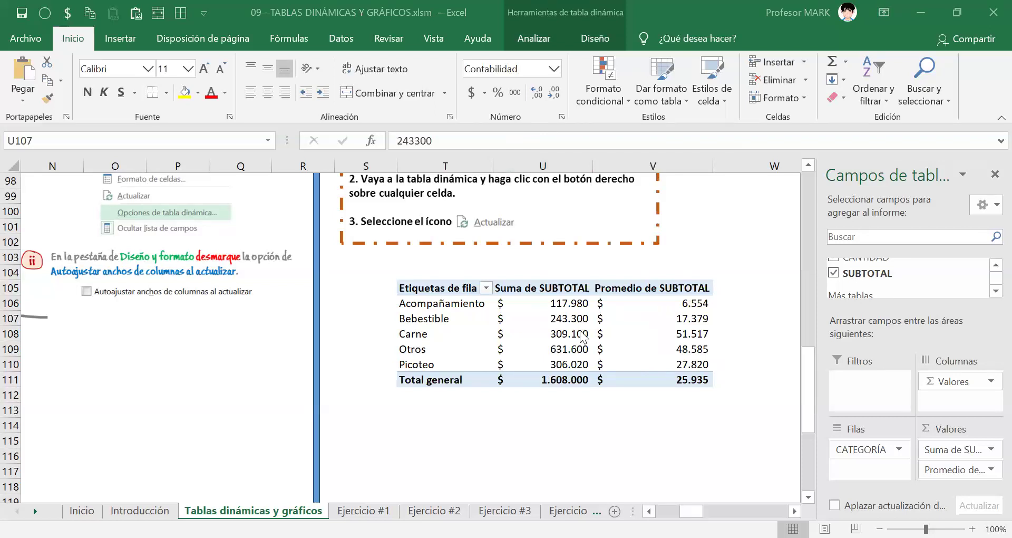
{"action": "key", "text": "alt+Tab"}
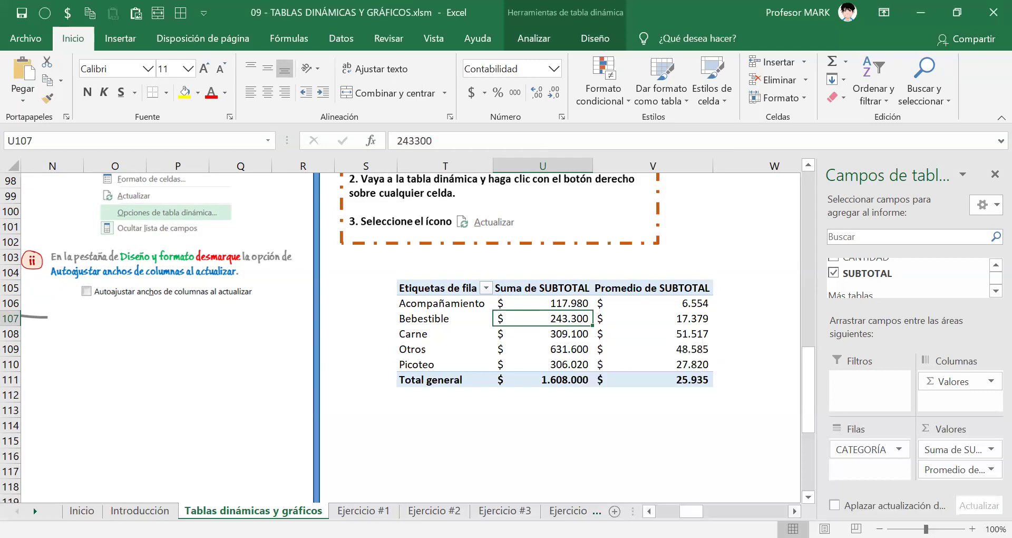
{"action": "left_click", "coordinate": [794, 510]}
{"action": "left_click", "coordinate": [794, 511]}
{"action": "left_click", "coordinate": [795, 510]}
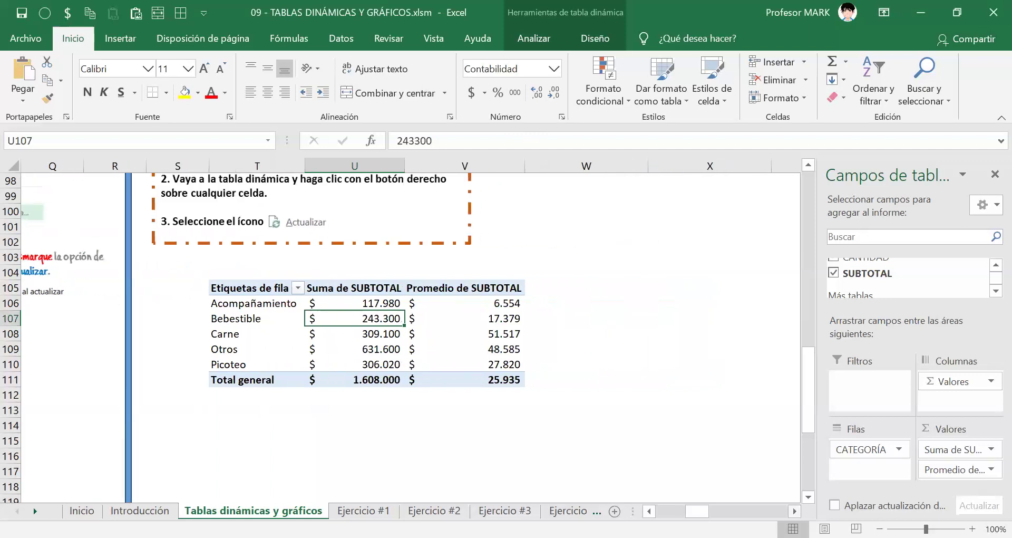
{"action": "left_click", "coordinate": [238, 287]}
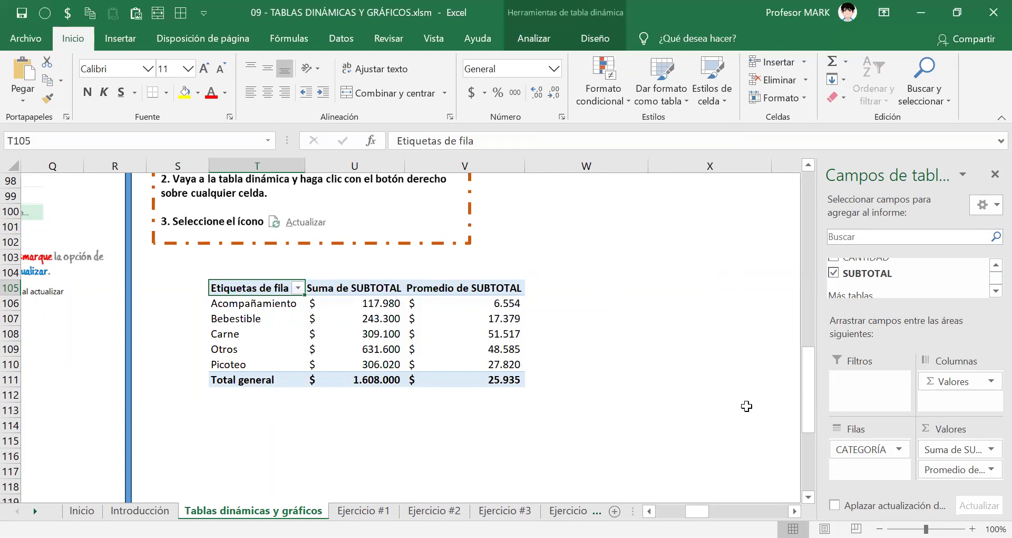
{"action": "left_click_drag", "start_coordinate": [373, 307], "coordinate": [365, 362]}
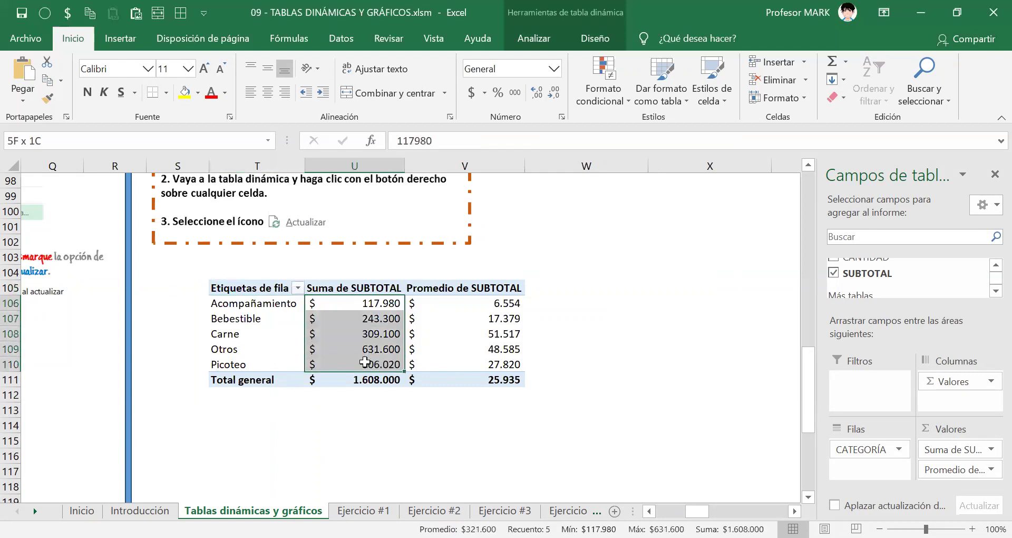
{"action": "left_click_drag", "start_coordinate": [480, 306], "coordinate": [483, 361]}
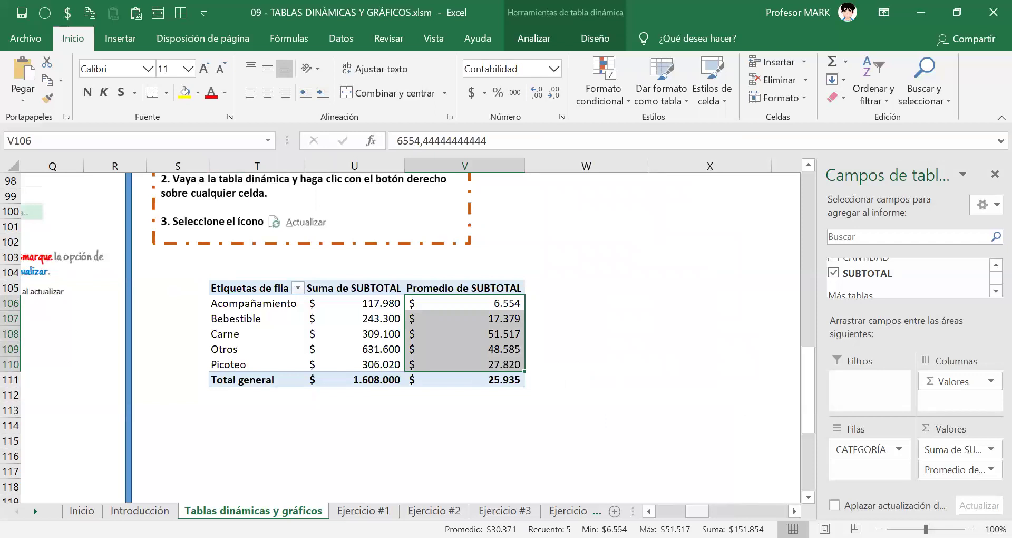
Select the Acompañamiento subtotals H66:H83 in the budget table and compare their sum and average with the pivot table.
{"action": "scroll", "coordinate": [231, 376], "scroll_direction": "left", "scroll_amount": 5}
{"action": "scroll", "coordinate": [231, 376], "scroll_direction": "up", "scroll_amount": 12}
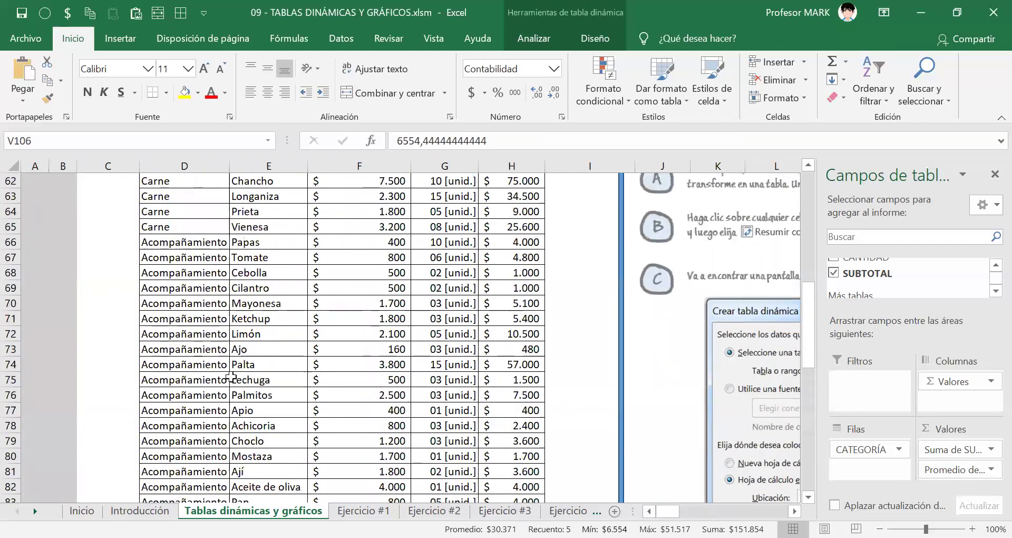
{"action": "left_click_drag", "start_coordinate": [509, 245], "coordinate": [531, 446]}
{"action": "scroll", "coordinate": [487, 390], "scroll_direction": "up", "scroll_amount": 1}
{"action": "scroll", "coordinate": [818, 496], "scroll_direction": "down", "scroll_amount": 4}
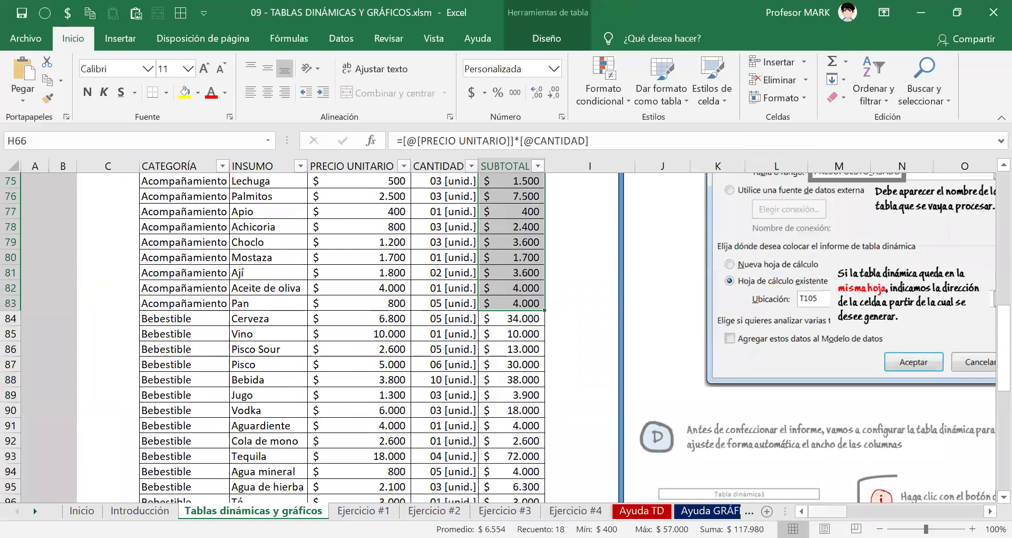
{"action": "scroll", "coordinate": [606, 370], "scroll_direction": "right", "scroll_amount": 5}
{"action": "scroll", "coordinate": [729, 476], "scroll_direction": "down", "scroll_amount": 4}
{"action": "scroll", "coordinate": [729, 476], "scroll_direction": "down", "scroll_amount": 3}
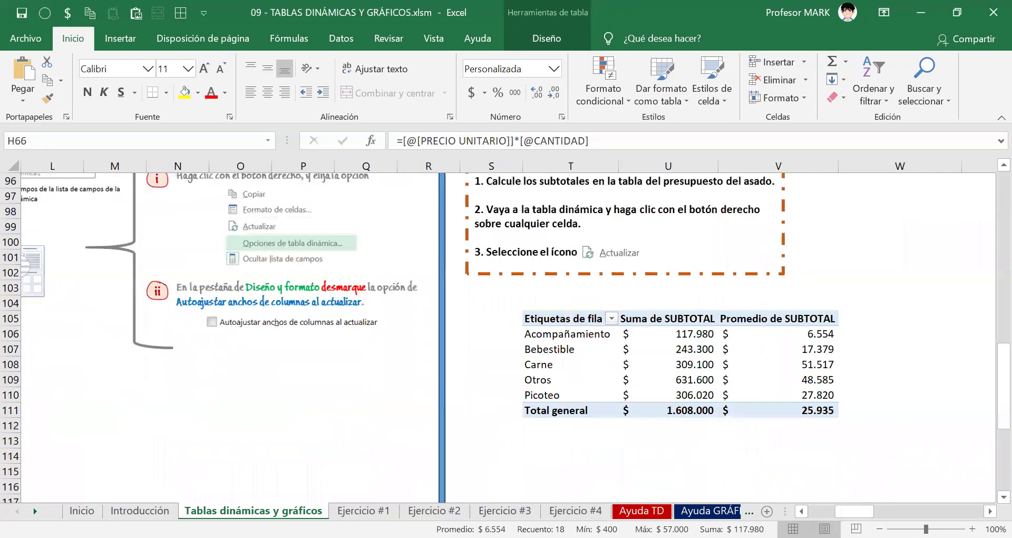
{"action": "scroll", "coordinate": [549, 376], "scroll_direction": "right", "scroll_amount": 3}
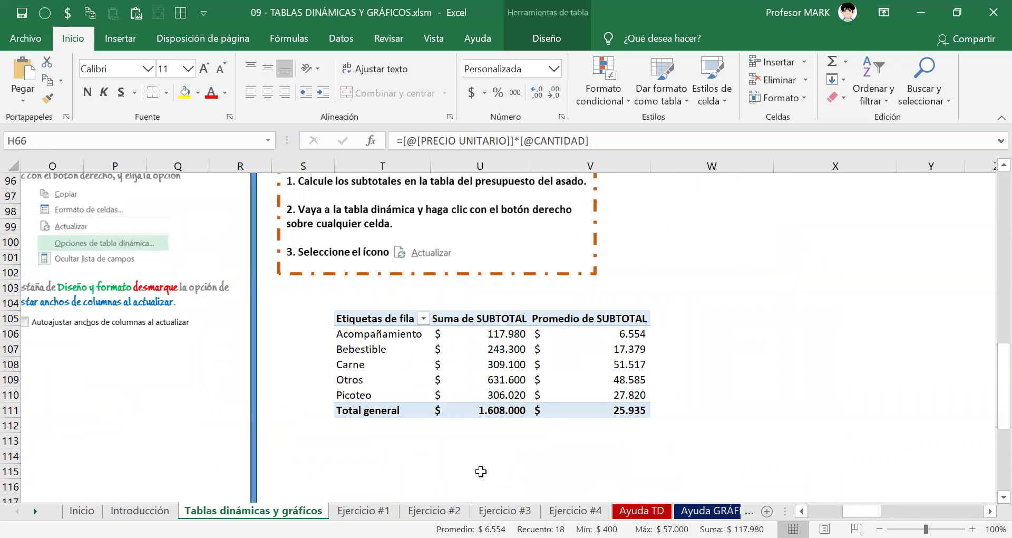
Rename the pivot table's row labels header in T105 as CATEGORÍA.
{"action": "left_click", "coordinate": [384, 318]}
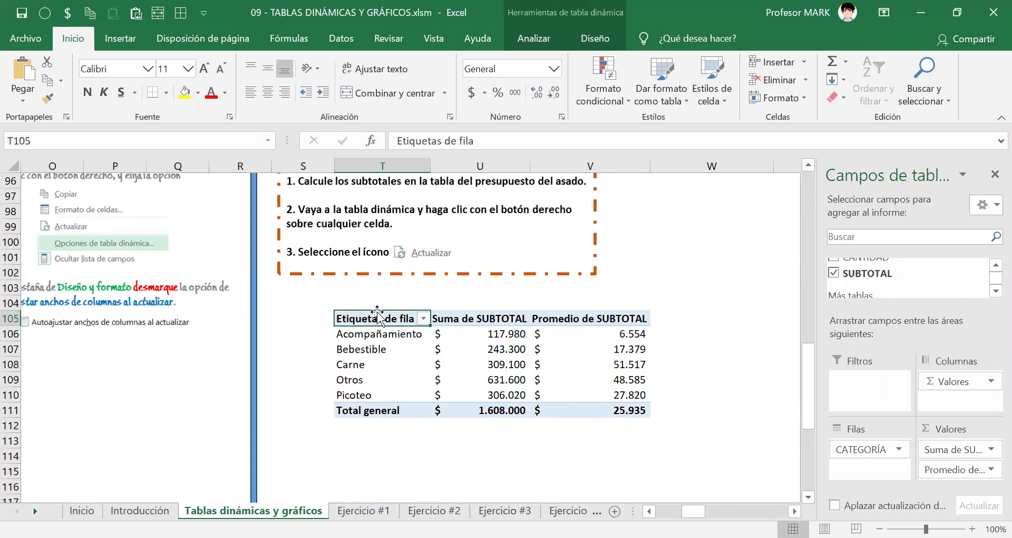
{"action": "left_click_drag", "start_coordinate": [386, 337], "coordinate": [382, 393]}
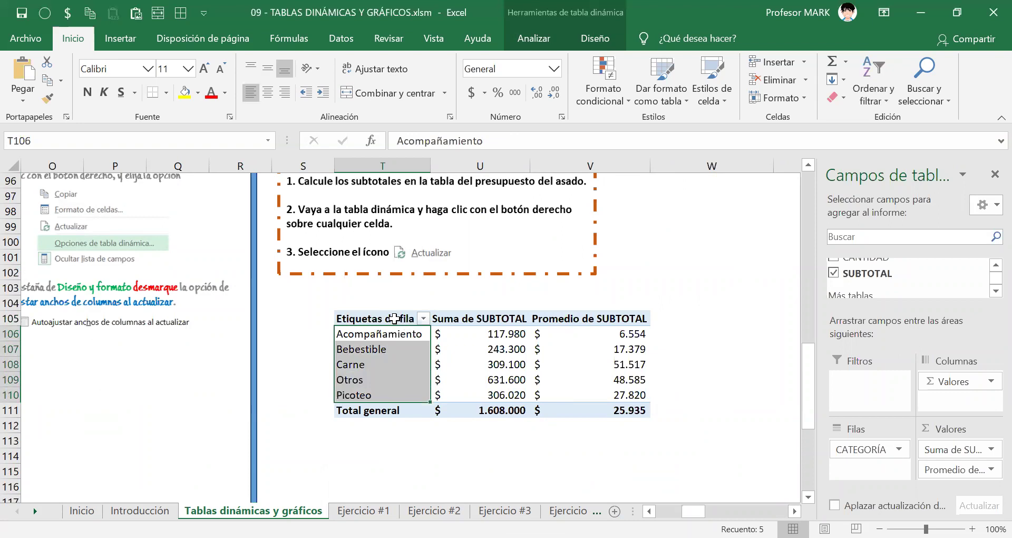
{"action": "left_click", "coordinate": [394, 319]}
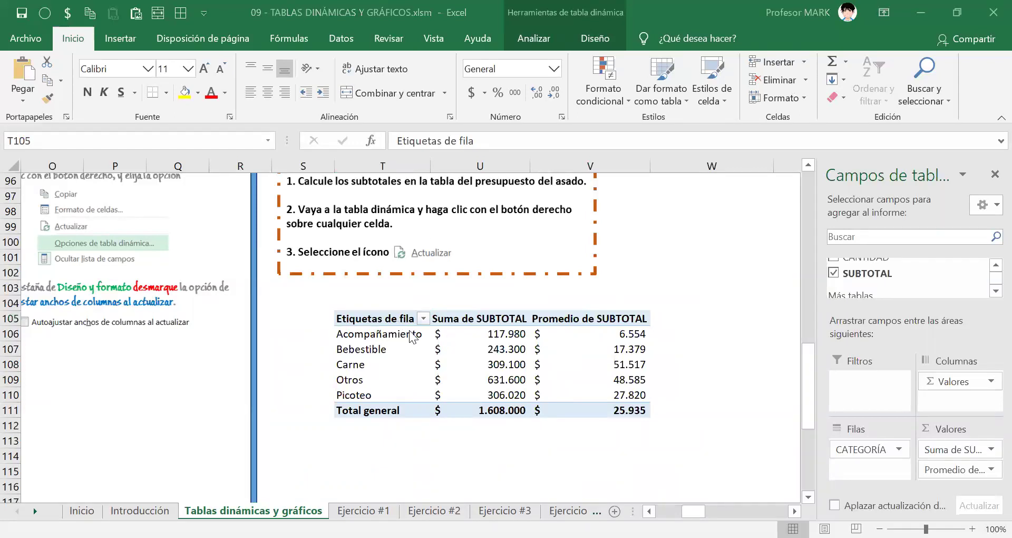
{"action": "left_click", "coordinate": [387, 322]}
{"action": "left_click", "coordinate": [378, 319]}
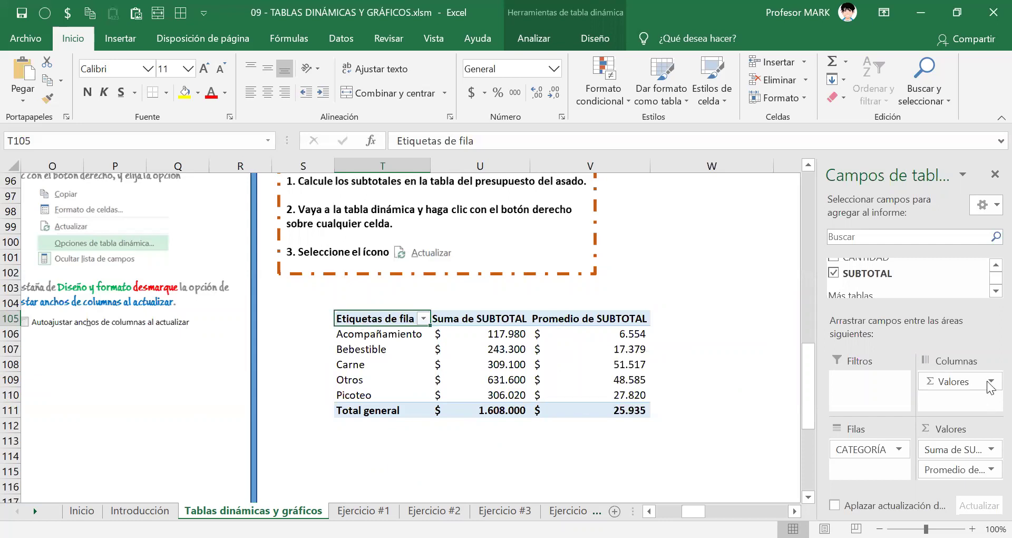
{"action": "type", "text": "CAT"}
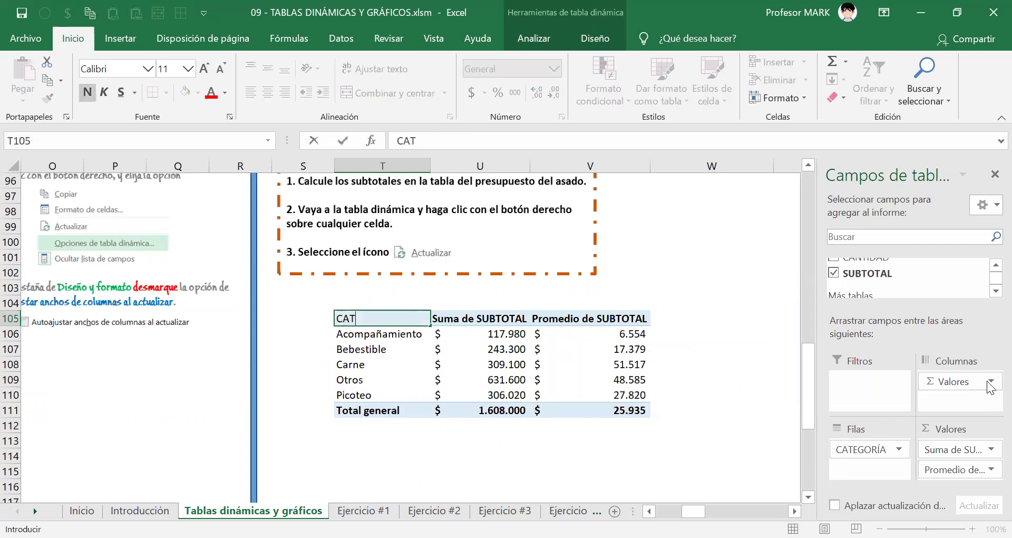
{"action": "type", "text": "EGORÍA"}
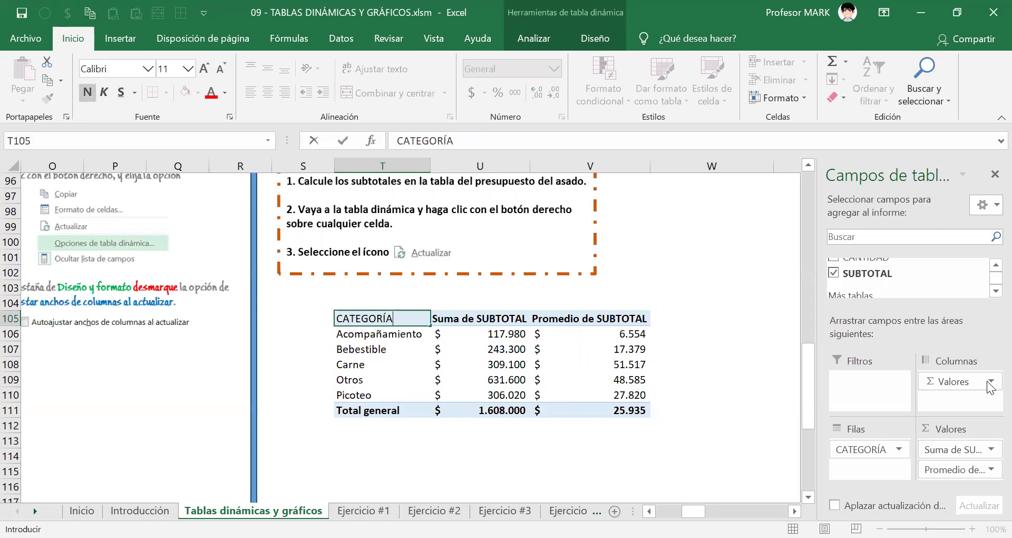
{"action": "key", "text": "Return"}
{"action": "key", "text": "Up"}
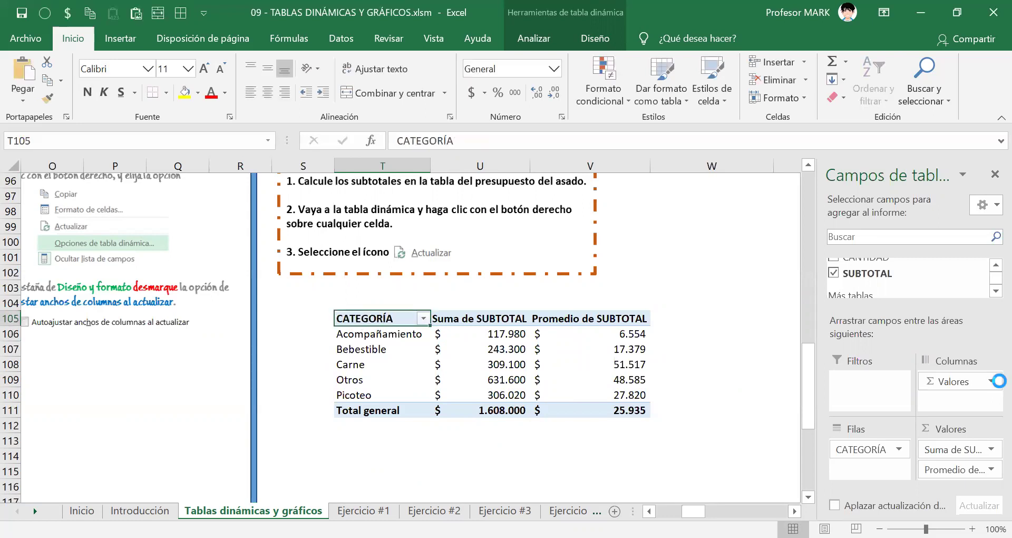
Rename the pivot table's value headers in U105 and V105 as SUMA and PROMEDIO, and save the workbook.
{"action": "key", "text": "Right"}
{"action": "type", "text": "SUMA"}
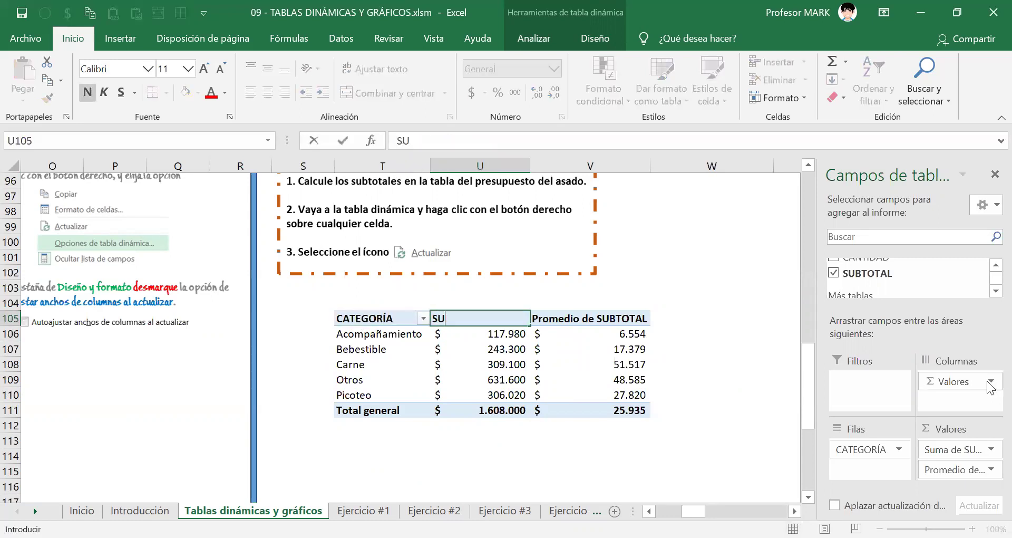
{"action": "key", "text": "Tab"}
{"action": "type", "text": "PROMEDIO"}
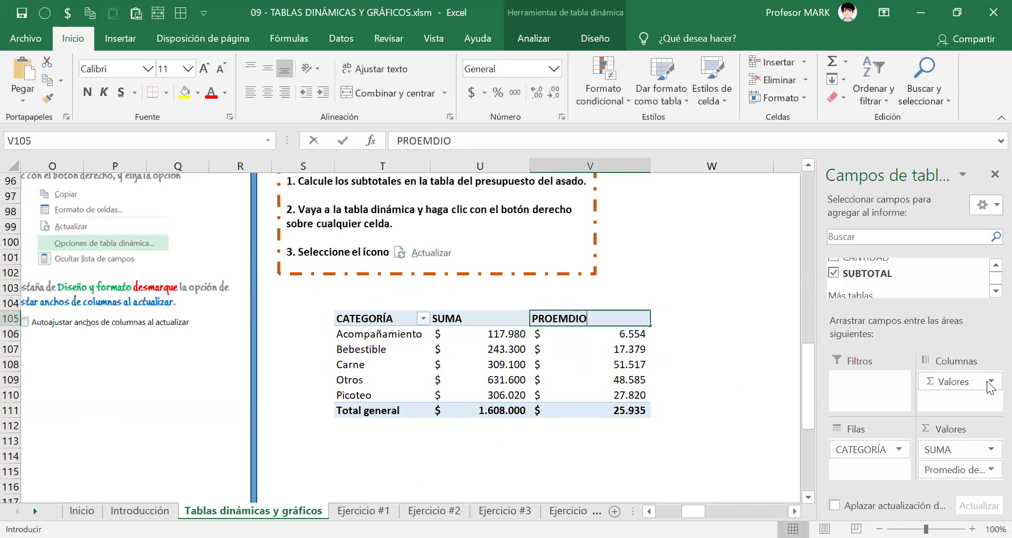
{"action": "key", "text": "BackSpace"}
{"action": "key", "text": "BackSpace"}
{"action": "key", "text": "BackSpace"}
{"action": "key", "text": "BackSpace"}
{"action": "key", "text": "BackSpace"}
{"action": "type", "text": "MEDIO"}
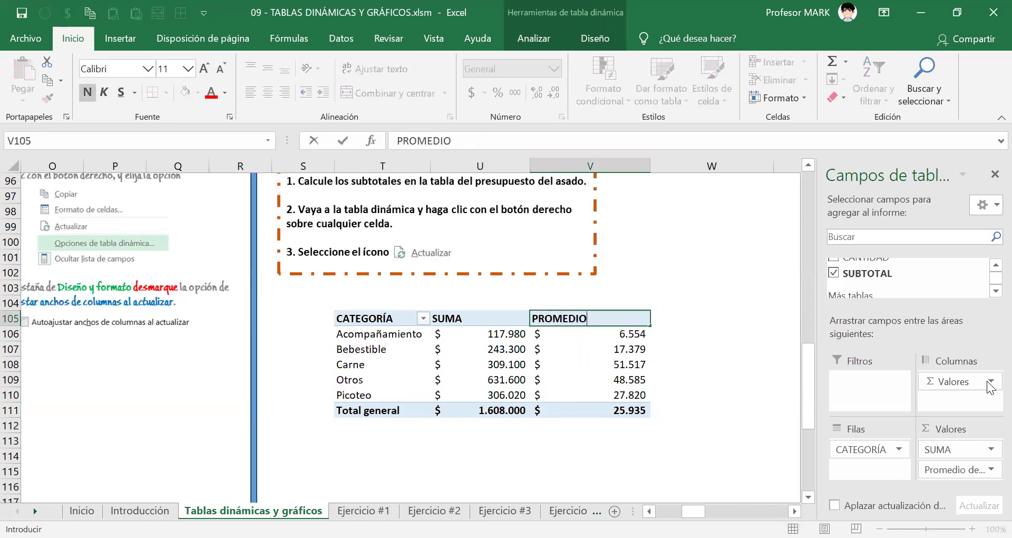
{"action": "key", "text": "Return"}
{"action": "key", "text": "Up"}
{"action": "key", "text": "Down"}
{"action": "key", "text": "ctrl+g"}
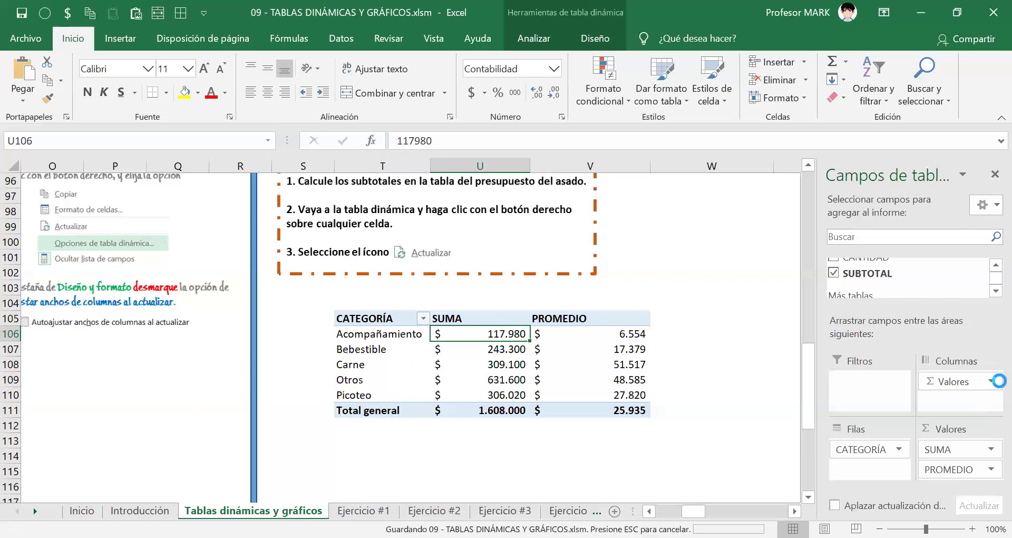
Refresh the pivot table from its CATEGORÍA header to fit the column widths to the shortened headers.
{"action": "key", "text": "Up"}
{"action": "key", "text": "Down"}
{"action": "key", "text": "Up"}
{"action": "key", "text": "Left"}
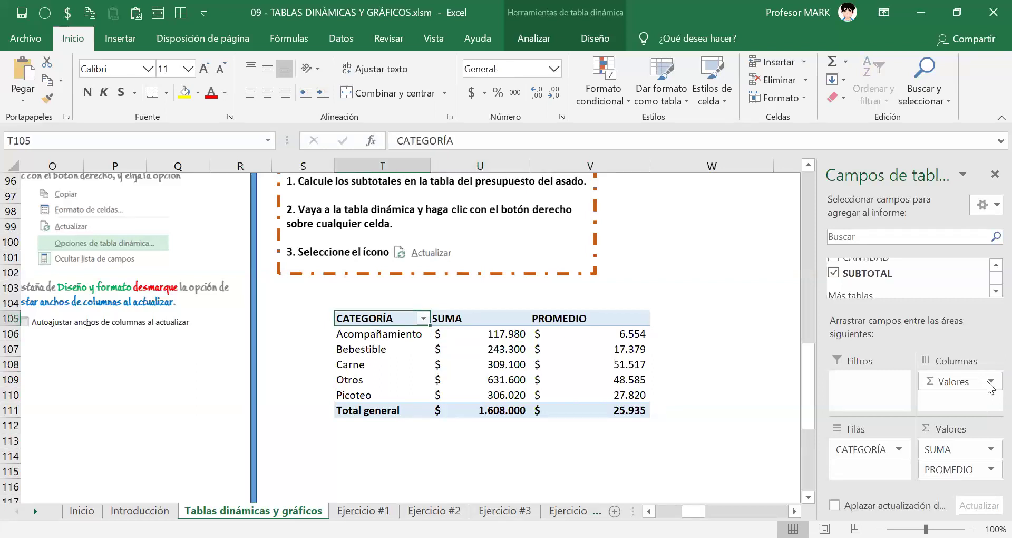
{"action": "key", "text": "alt+F5"}
{"action": "key", "text": "Right"}
{"action": "key", "text": "Right"}
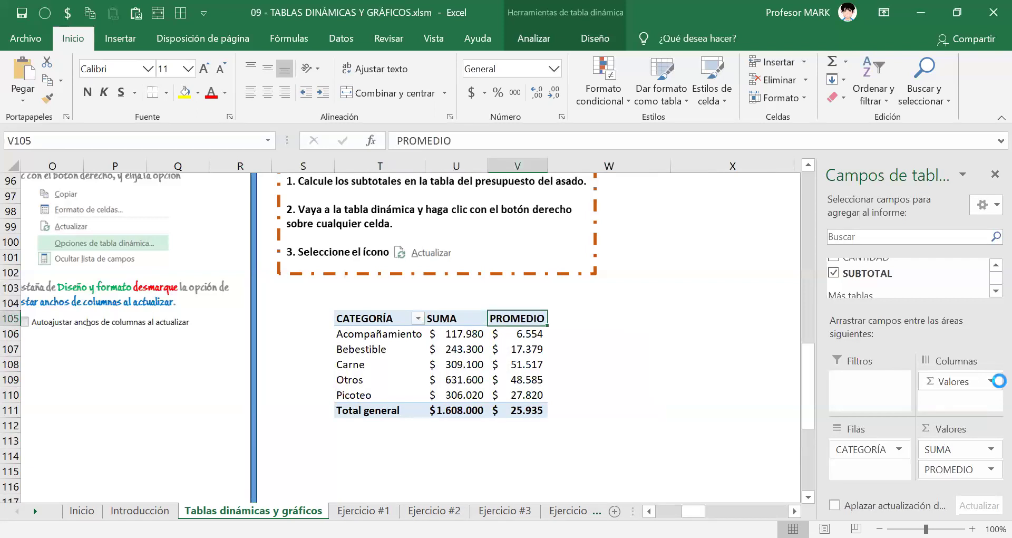
{"action": "key", "text": "Left"}
{"action": "key", "text": "Left"}
{"action": "key", "text": "Left"}
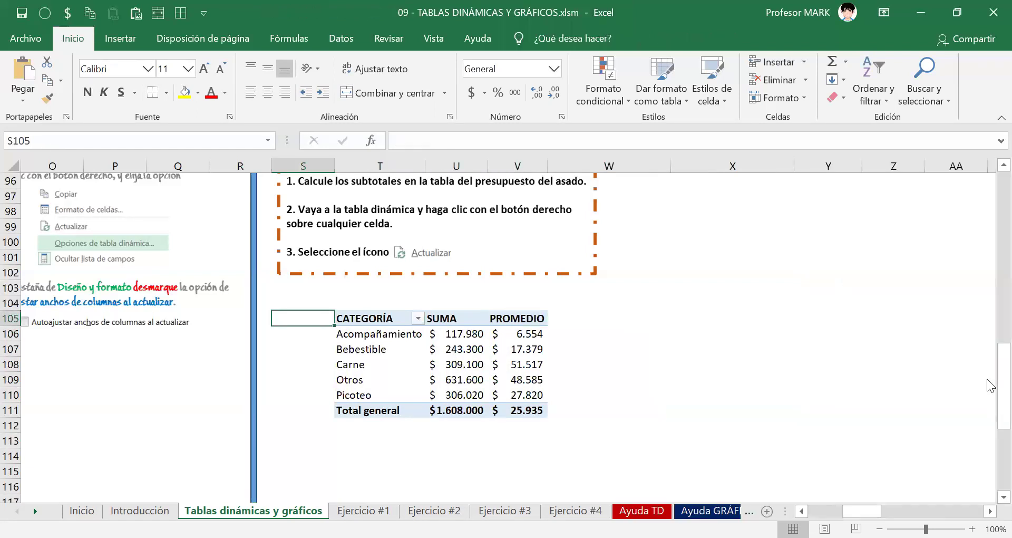
{"action": "left_click", "coordinate": [503, 360]}
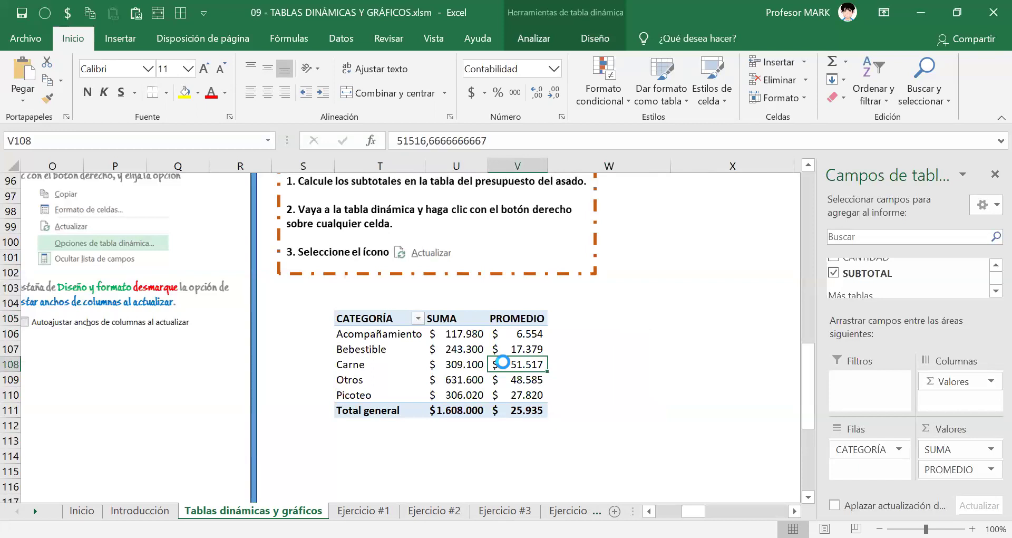
{"action": "mouse_move", "coordinate": [503, 362]}
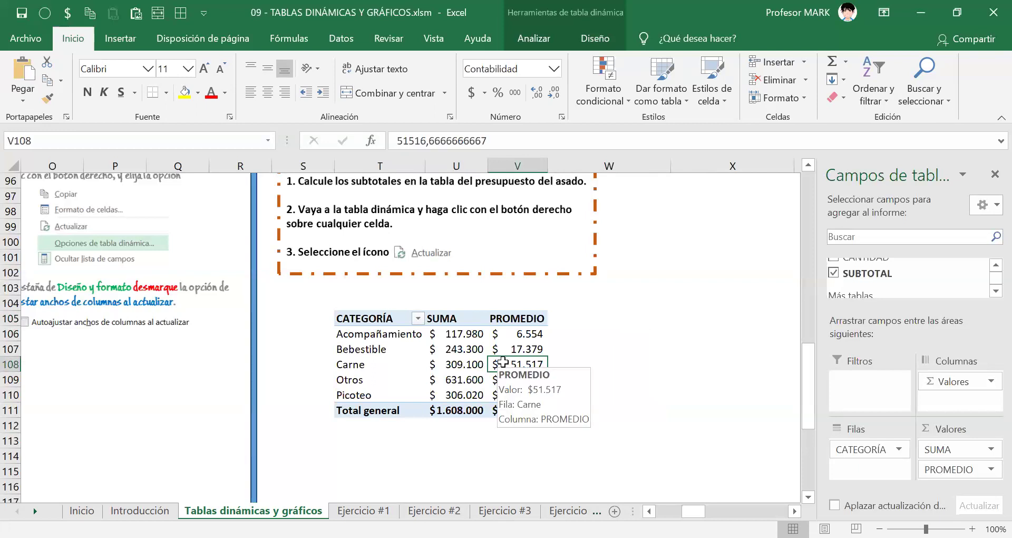
Read the pivot chart instructions under CÓMO INSERTAR UN GRÁFICO and return to the SUMA values of the pivot table.
{"action": "scroll", "coordinate": [513, 420], "scroll_direction": "up", "scroll_amount": 4}
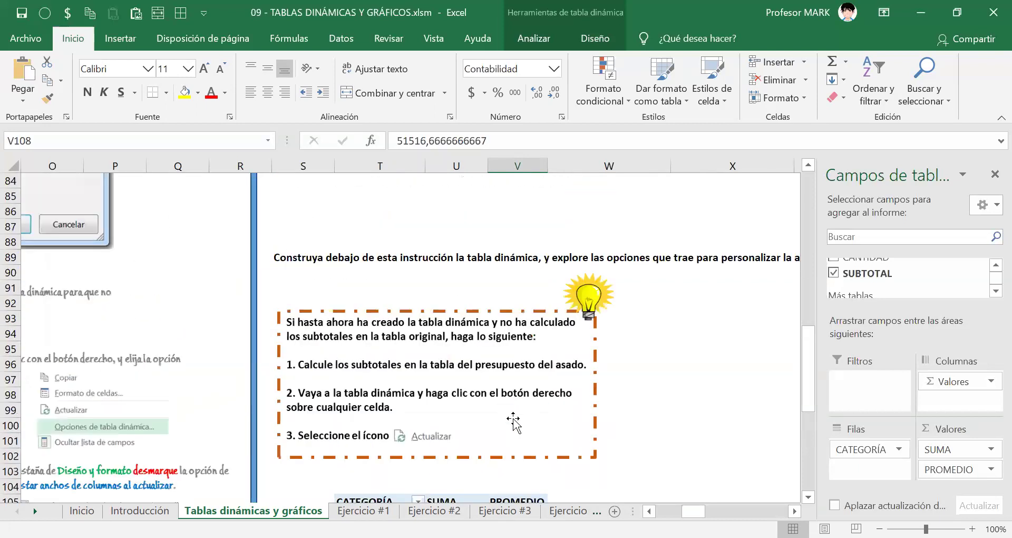
{"action": "scroll", "coordinate": [513, 421], "scroll_direction": "up", "scroll_amount": 9}
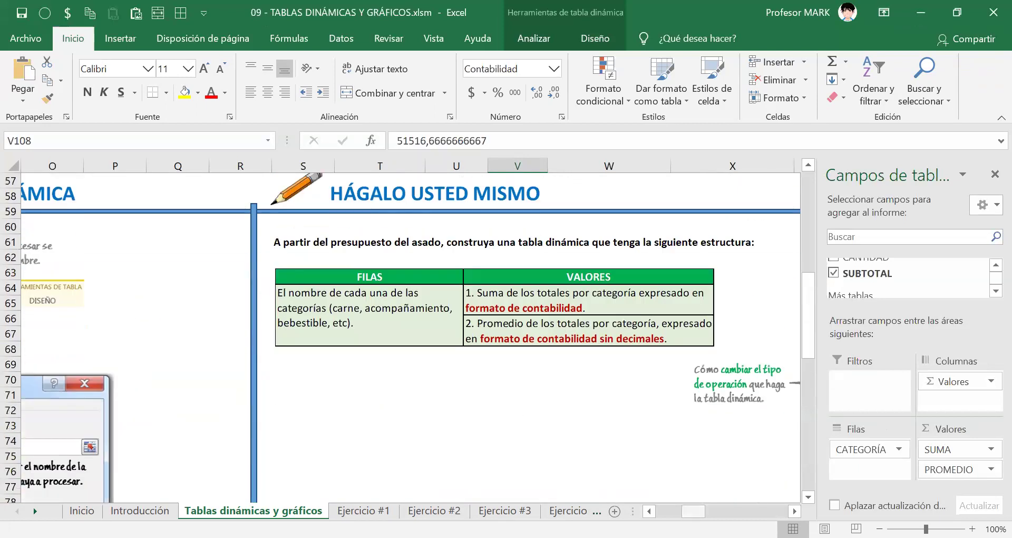
{"action": "left_click_drag", "start_coordinate": [693, 510], "coordinate": [725, 506]}
{"action": "scroll", "coordinate": [608, 413], "scroll_direction": "down", "scroll_amount": 1}
{"action": "scroll", "coordinate": [606, 411], "scroll_direction": "up", "scroll_amount": 3}
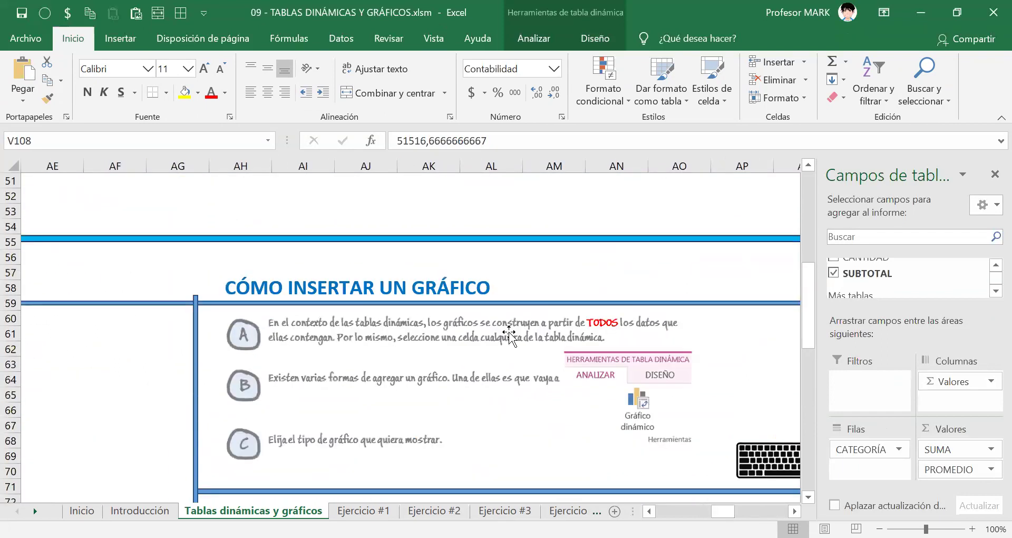
{"action": "scroll", "coordinate": [489, 369], "scroll_direction": "down", "scroll_amount": 2}
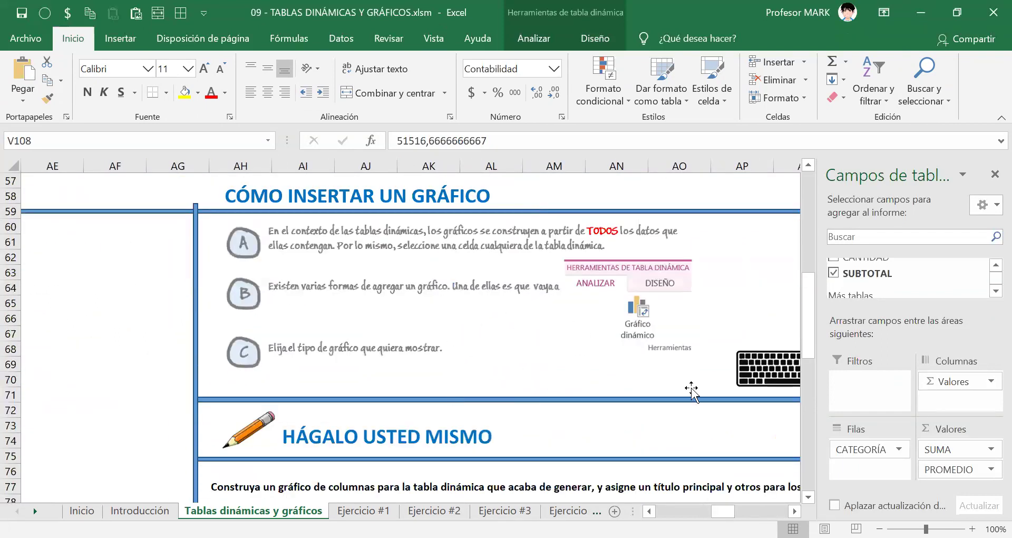
{"action": "scroll", "coordinate": [449, 334], "scroll_direction": "down", "scroll_amount": 11}
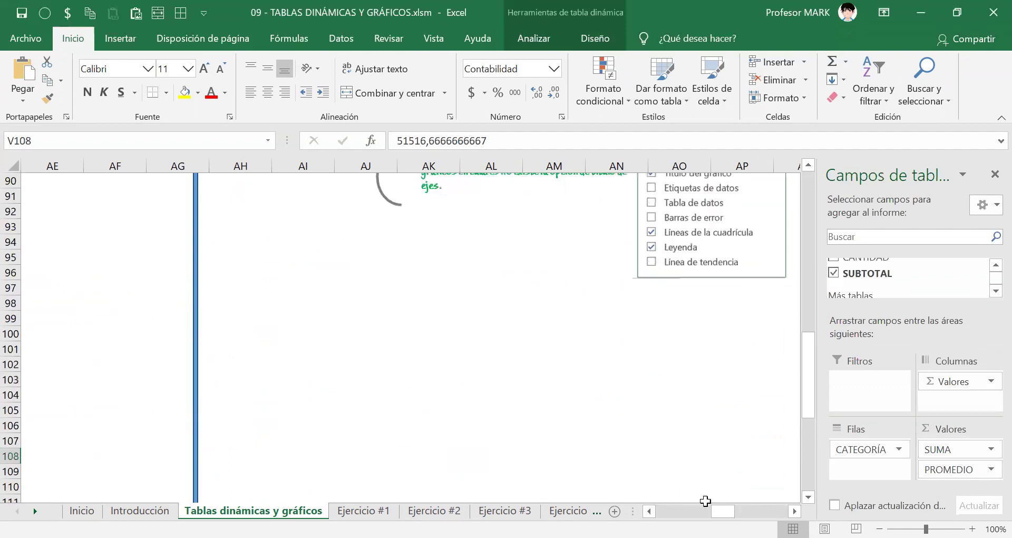
{"action": "left_click_drag", "start_coordinate": [722, 510], "coordinate": [697, 511]}
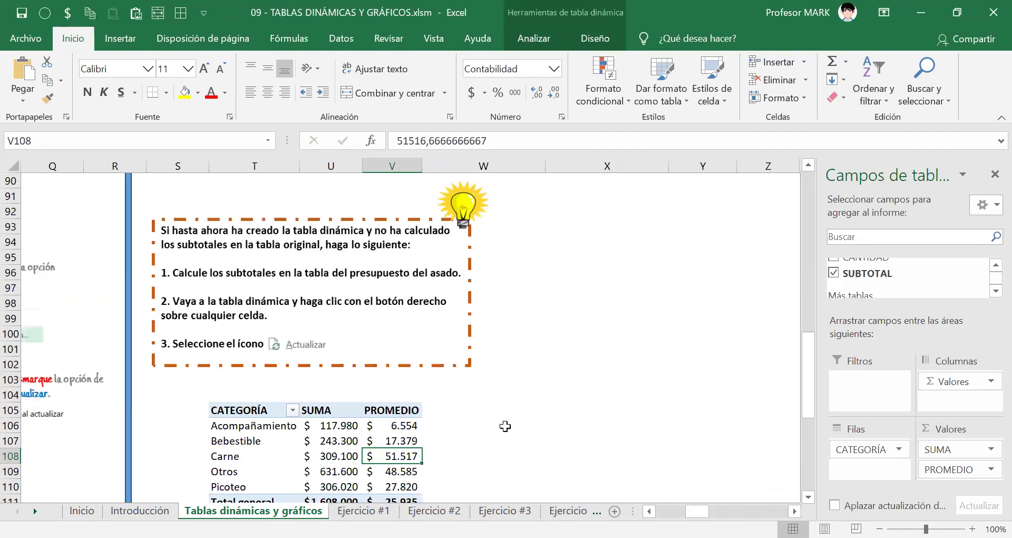
{"action": "scroll", "coordinate": [295, 316], "scroll_direction": "down", "scroll_amount": 3}
{"action": "left_click", "coordinate": [296, 303]}
{"action": "left_click", "coordinate": [321, 300]}
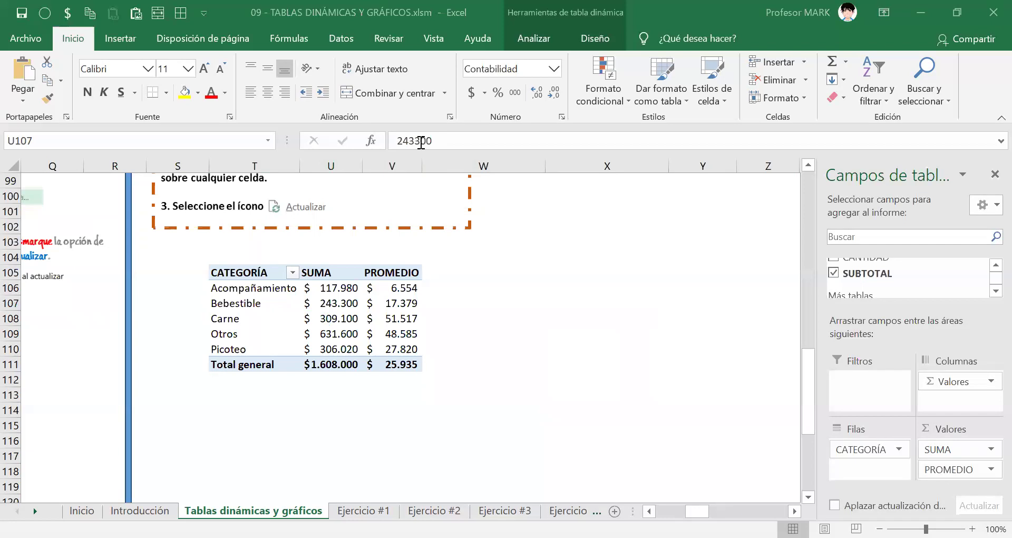
{"action": "left_click", "coordinate": [323, 311]}
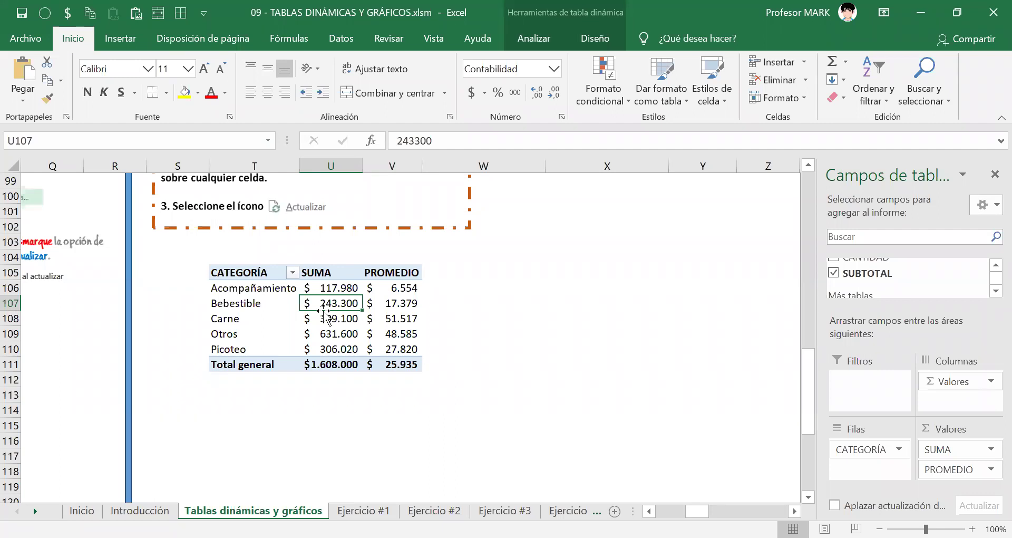
Examine the column chart example on the Introducción sheet, marking the chart and its bars with temporary on-screen pen strokes.
{"action": "left_click", "coordinate": [139, 511]}
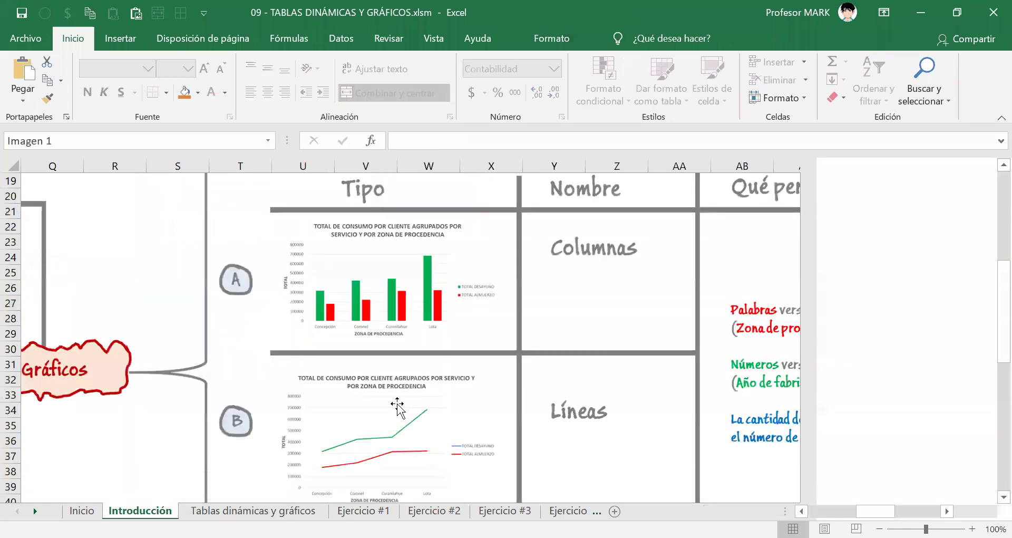
{"action": "scroll", "coordinate": [397, 406], "scroll_direction": "up", "scroll_amount": 5}
{"action": "scroll", "coordinate": [396, 407], "scroll_direction": "down", "scroll_amount": 4}
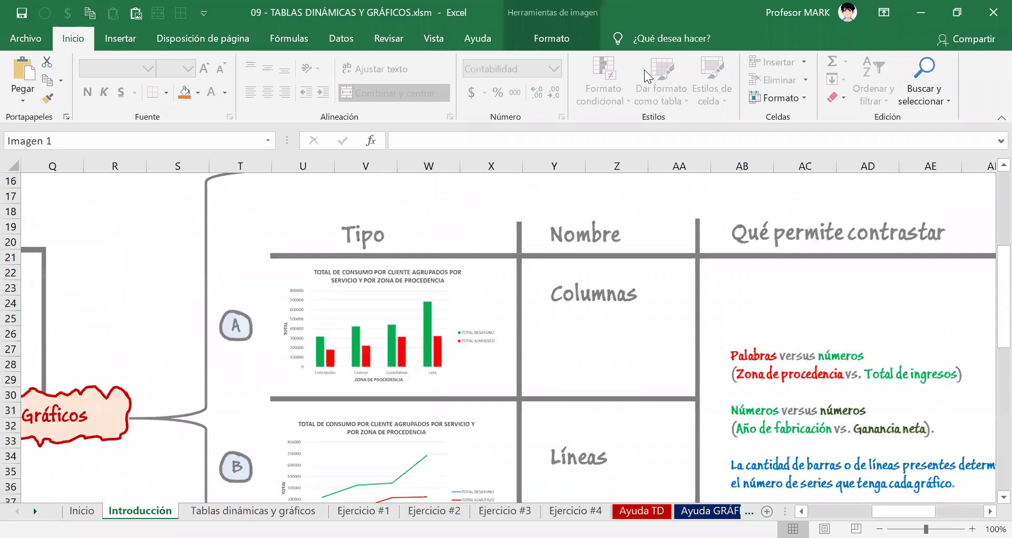
{"action": "mouse_move", "coordinate": [340, 256]}
{"action": "left_mouse_down"}
{"action": "mouse_move", "coordinate": [431, 394]}
{"action": "mouse_move", "coordinate": [499, 345]}
{"action": "mouse_move", "coordinate": [506, 295]}
{"action": "mouse_move", "coordinate": [369, 254]}
{"action": "mouse_move", "coordinate": [331, 262]}
{"action": "left_mouse_up"}
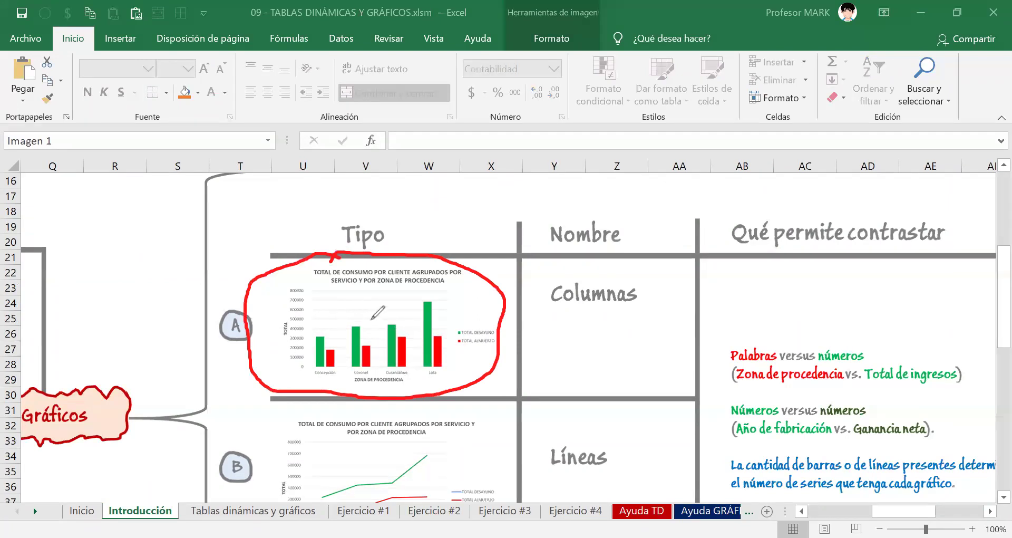
{"action": "mouse_move", "coordinate": [309, 295]}
{"action": "left_mouse_down"}
{"action": "mouse_move", "coordinate": [398, 297]}
{"action": "mouse_move", "coordinate": [311, 301]}
{"action": "mouse_move", "coordinate": [307, 292]}
{"action": "mouse_move", "coordinate": [410, 326]}
{"action": "mouse_move", "coordinate": [309, 326]}
{"action": "left_mouse_up"}
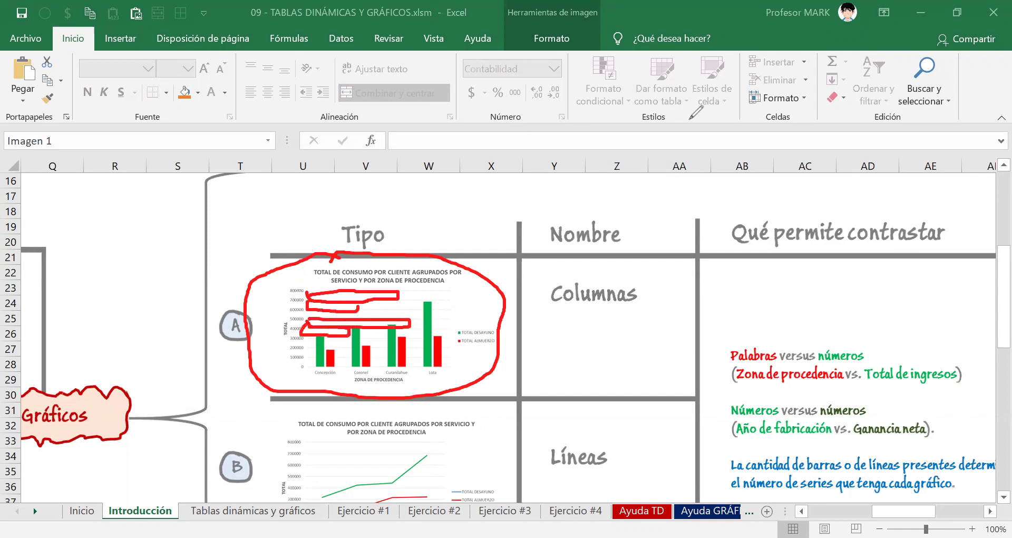
{"action": "key", "text": "e"}
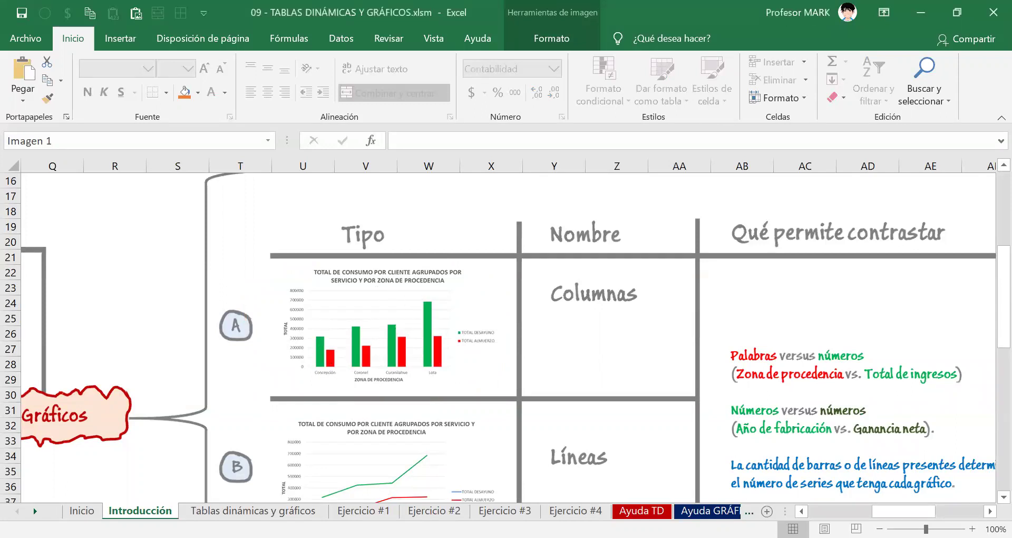
Return to the Tablas dinámicas y gráficos sheet and place an on-screen text note reading "Alt F1" below the pivot table.
{"action": "left_click", "coordinate": [253, 510]}
{"action": "left_click", "coordinate": [340, 319]}
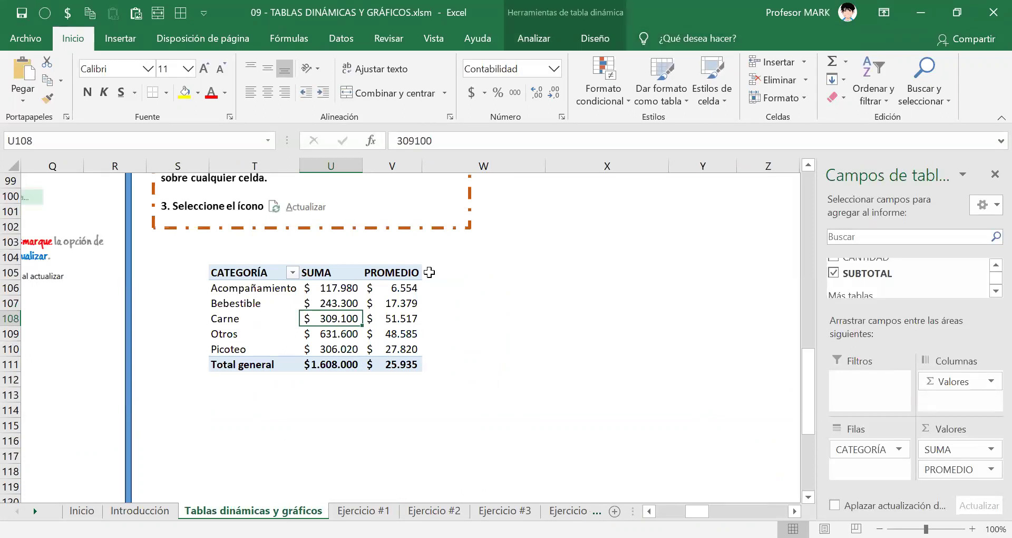
{"action": "left_click", "coordinate": [248, 403]}
{"action": "type", "text": "aLT"}
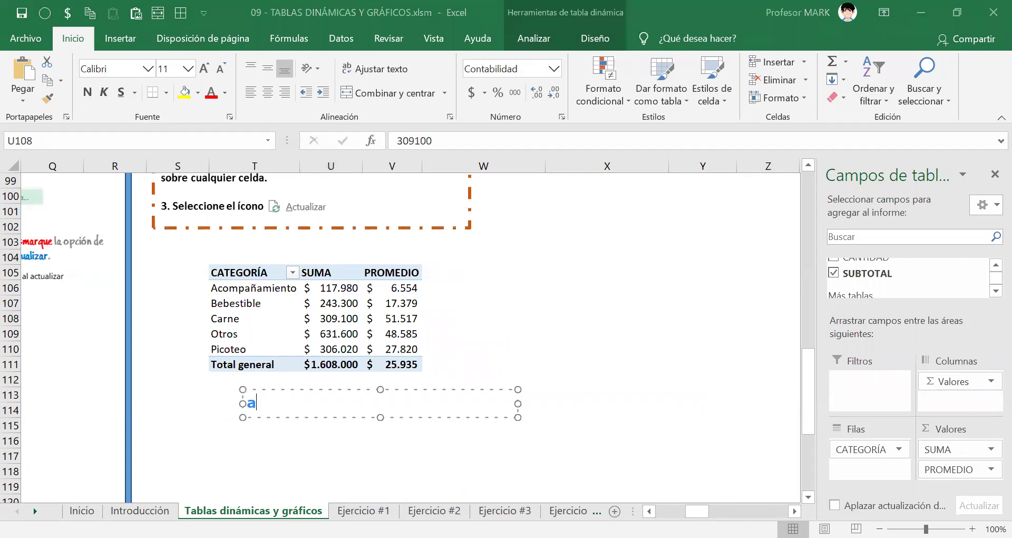
{"action": "key", "text": "BackSpace"}
{"action": "key", "text": "BackSpace"}
{"action": "key", "text": "BackSpace"}
{"action": "type", "text": "Alt F1"}
{"action": "left_click_drag", "start_coordinate": [518, 403], "coordinate": [333, 390]}
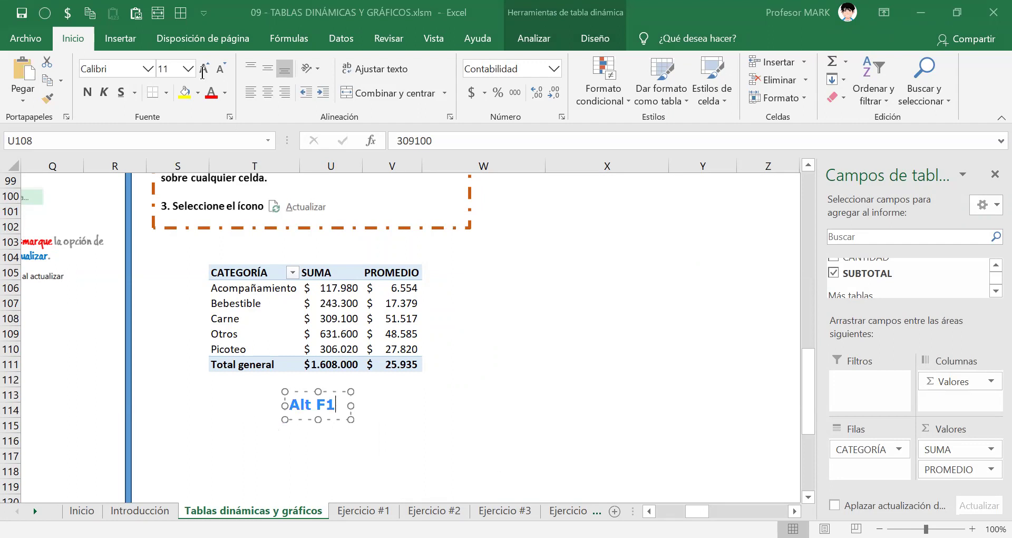
{"action": "left_click", "coordinate": [202, 72]}
Insert a default clustered column chart from the pivot table and move it beside the table, clear of its data.
{"action": "left_click", "coordinate": [334, 305]}
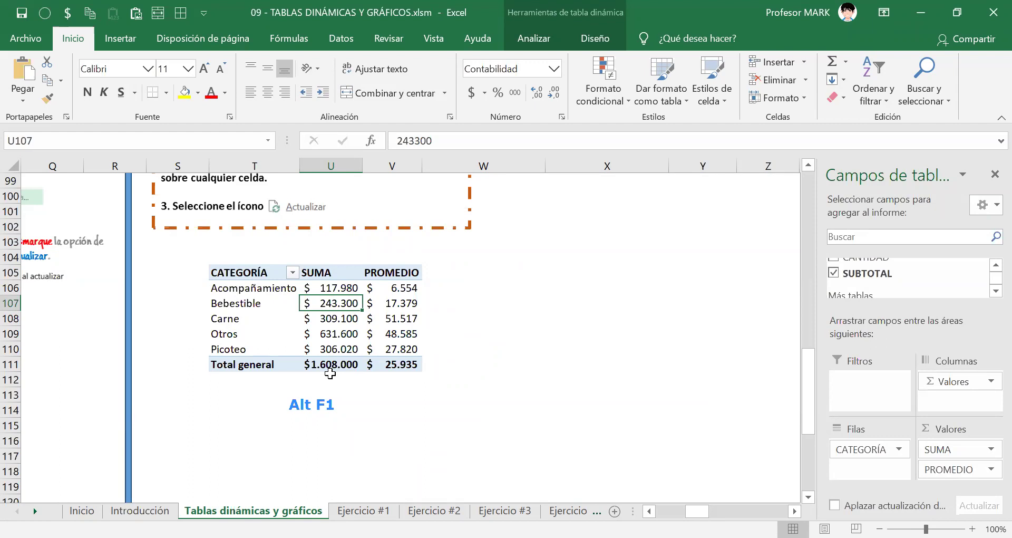
{"action": "key", "text": "alt+F1"}
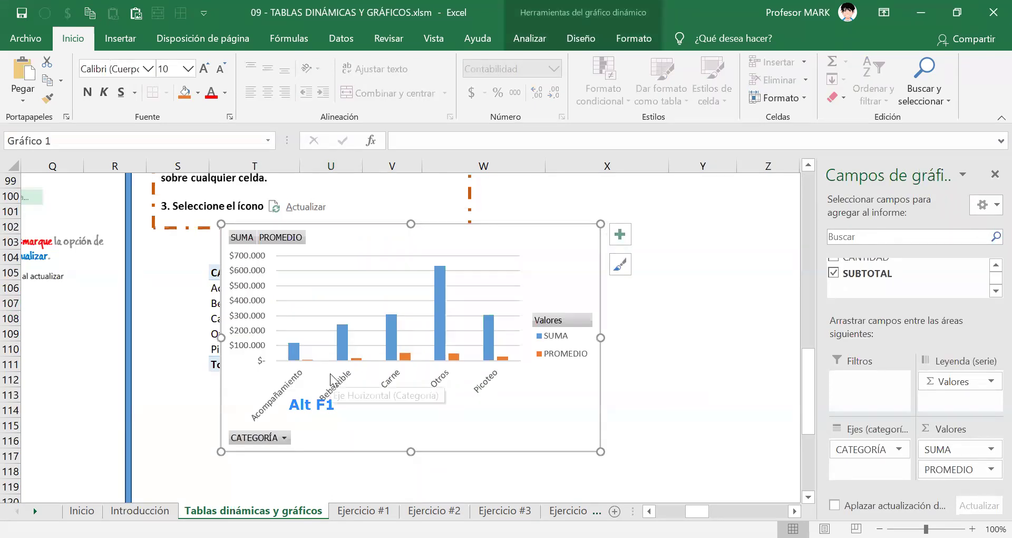
{"action": "left_click_drag", "start_coordinate": [340, 233], "coordinate": [556, 262]}
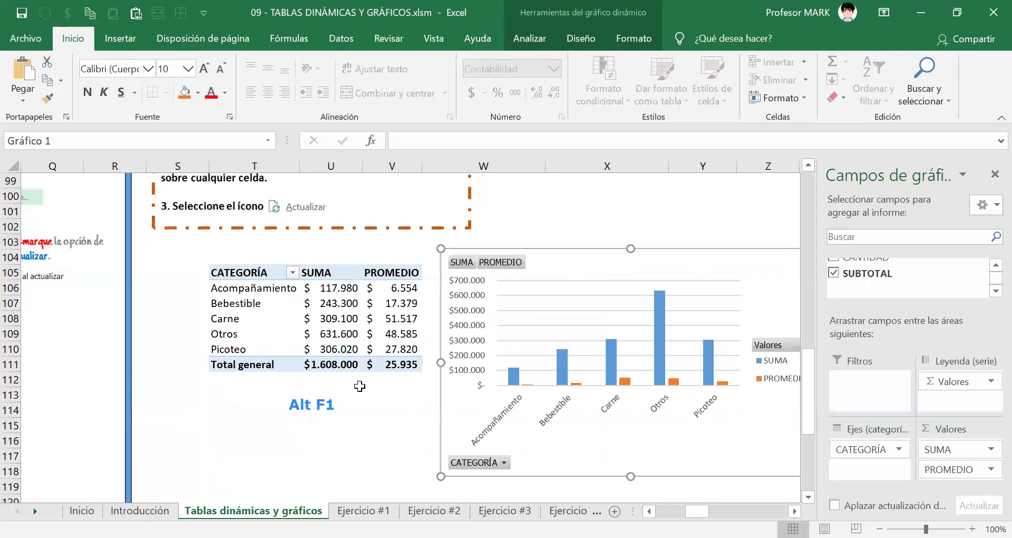
{"action": "left_click", "coordinate": [327, 404]}
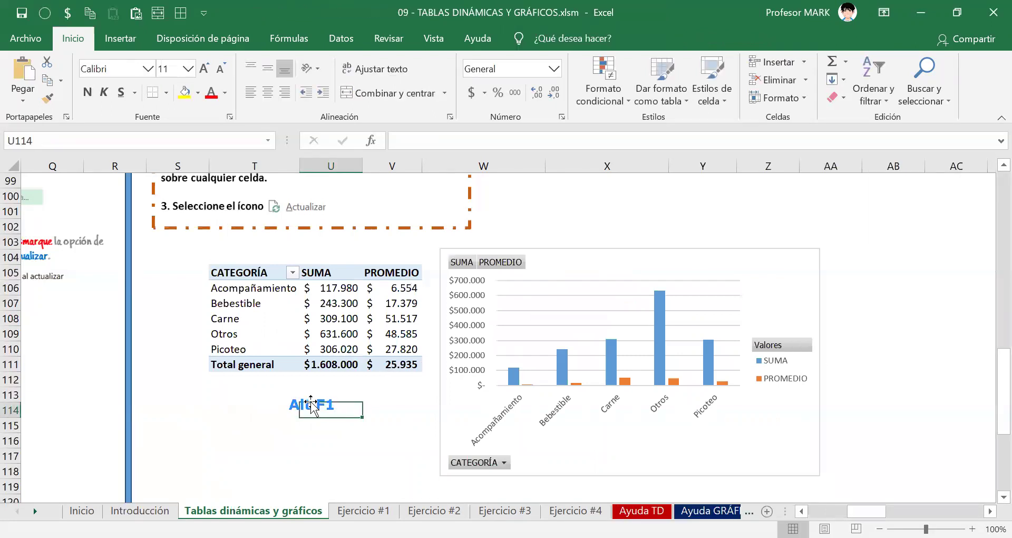
Delete the column chart beside the pivot table.
{"action": "left_click", "coordinate": [633, 448]}
{"action": "left_click", "coordinate": [794, 511]}
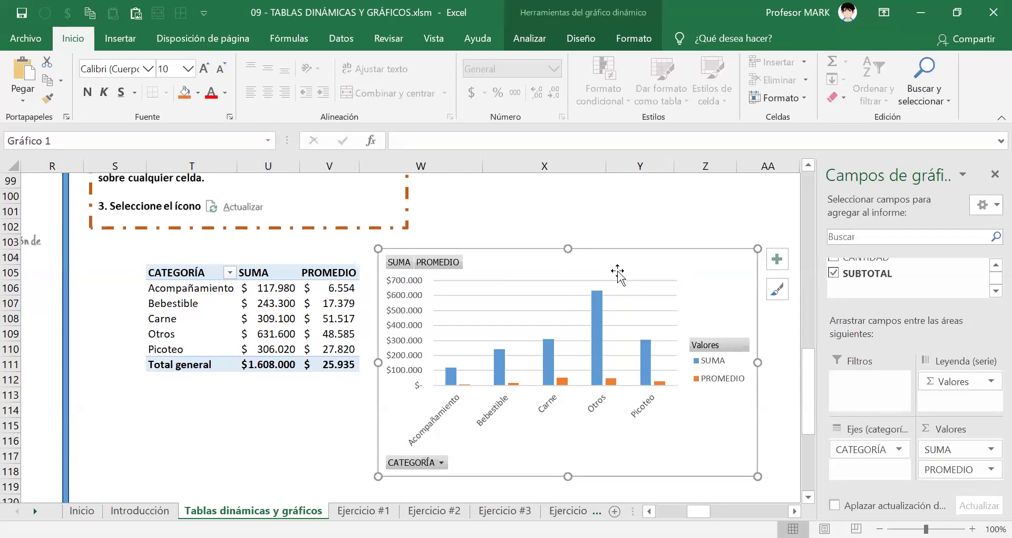
{"action": "key", "text": "Delete"}
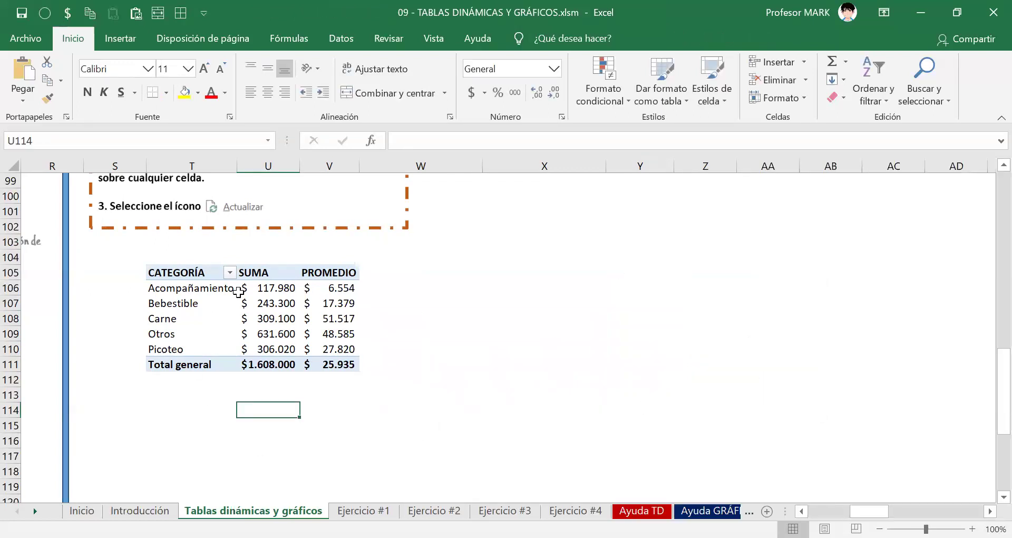
Examine the pivot table's analysis tools and the available column and bar chart types for other ways to insert a chart.
{"action": "left_click", "coordinate": [257, 302]}
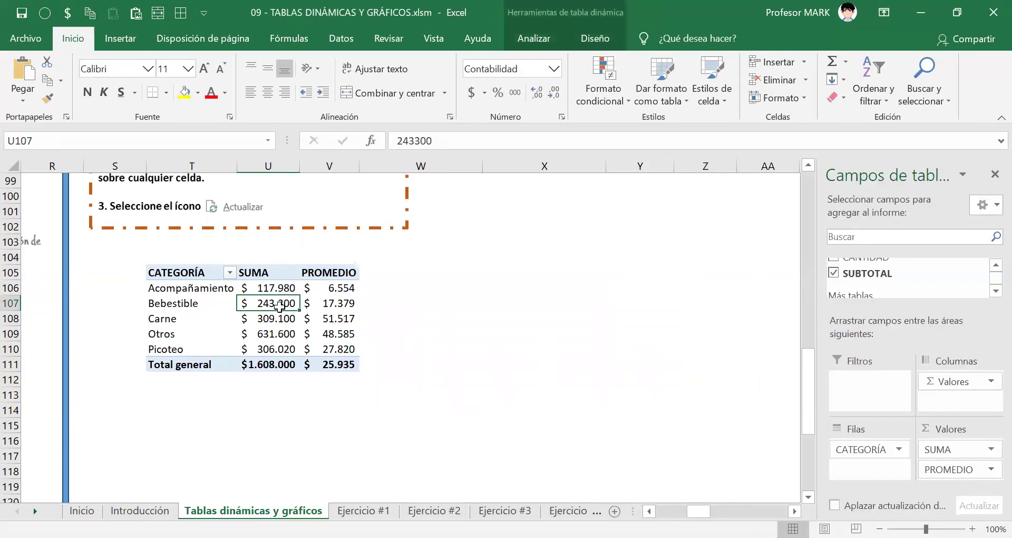
{"action": "right_click", "coordinate": [280, 306]}
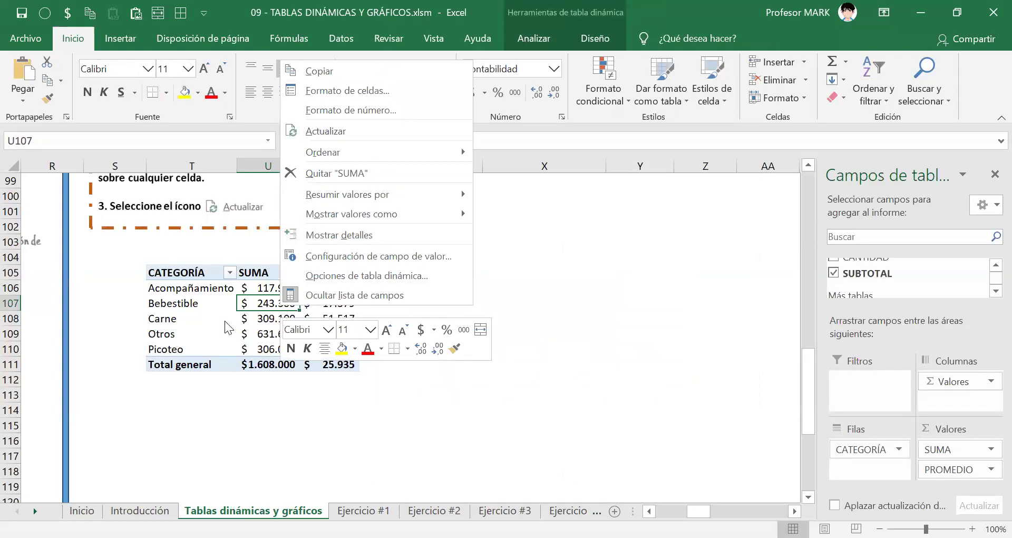
{"action": "key", "text": "Escape"}
{"action": "left_click", "coordinate": [539, 37]}
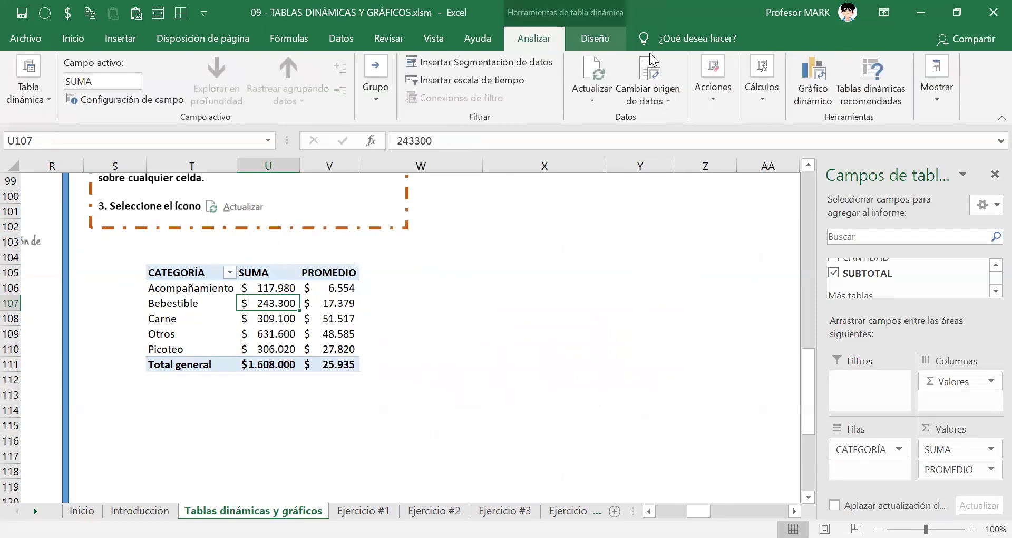
{"action": "left_click", "coordinate": [671, 66]}
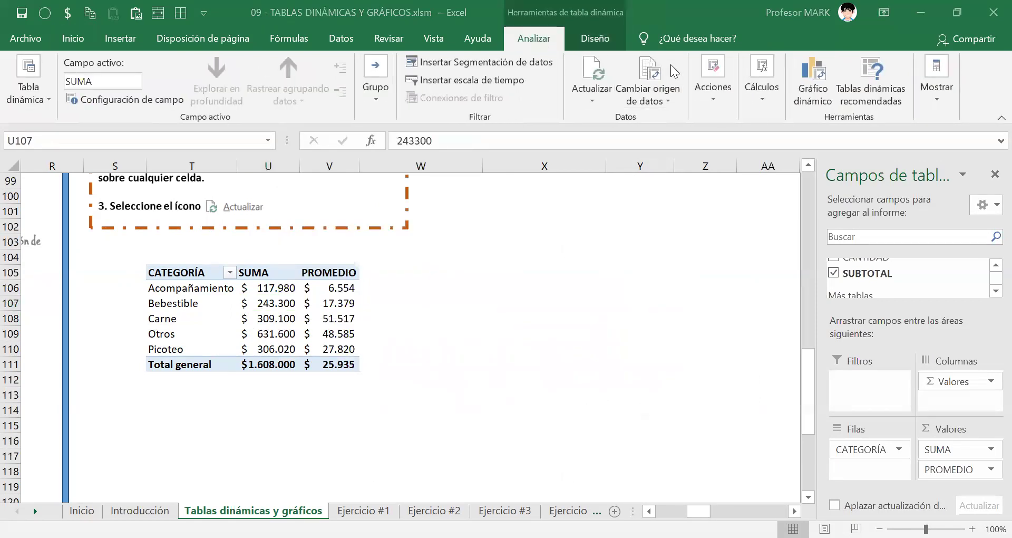
{"action": "left_click", "coordinate": [270, 309]}
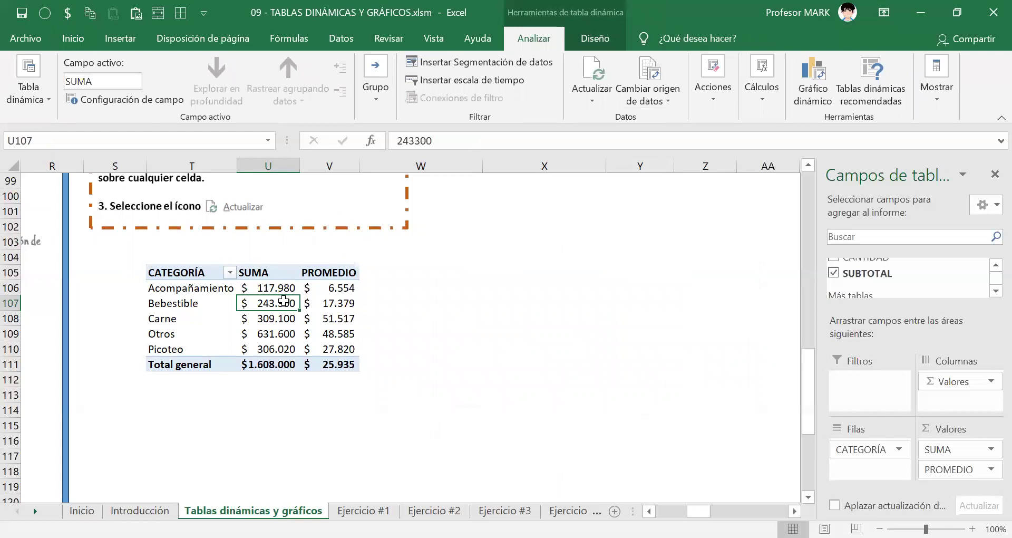
{"action": "left_click", "coordinate": [118, 39]}
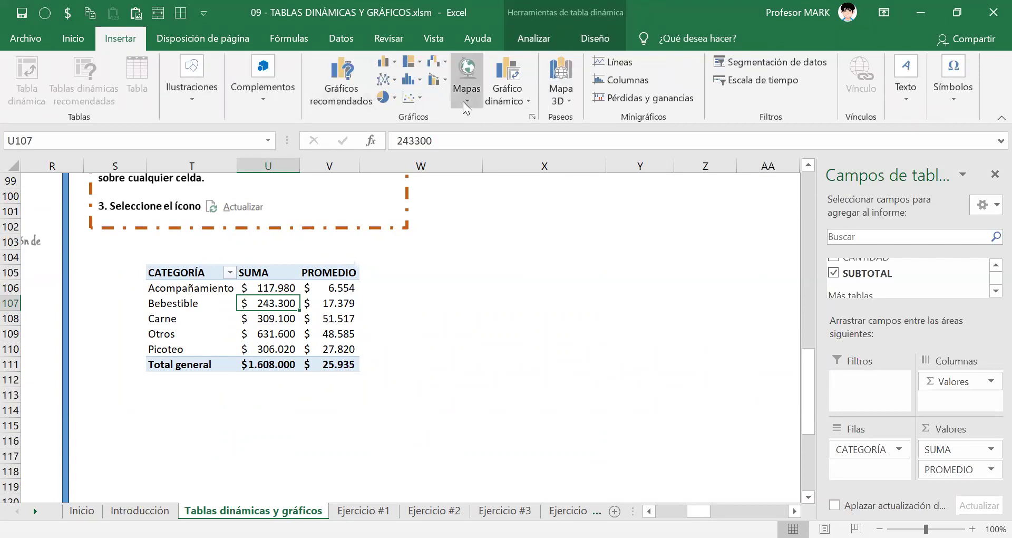
{"action": "left_click", "coordinate": [395, 64]}
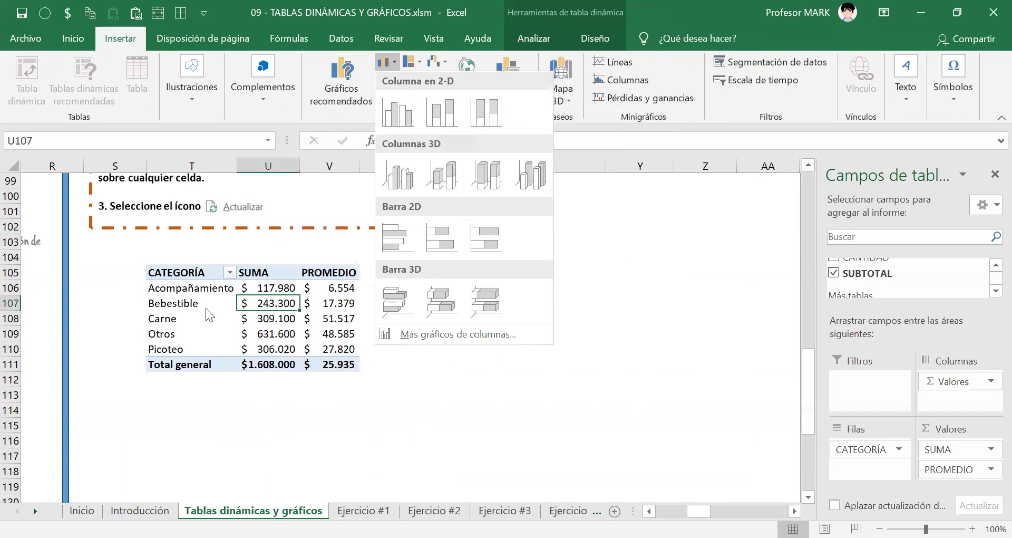
{"action": "left_click", "coordinate": [266, 305]}
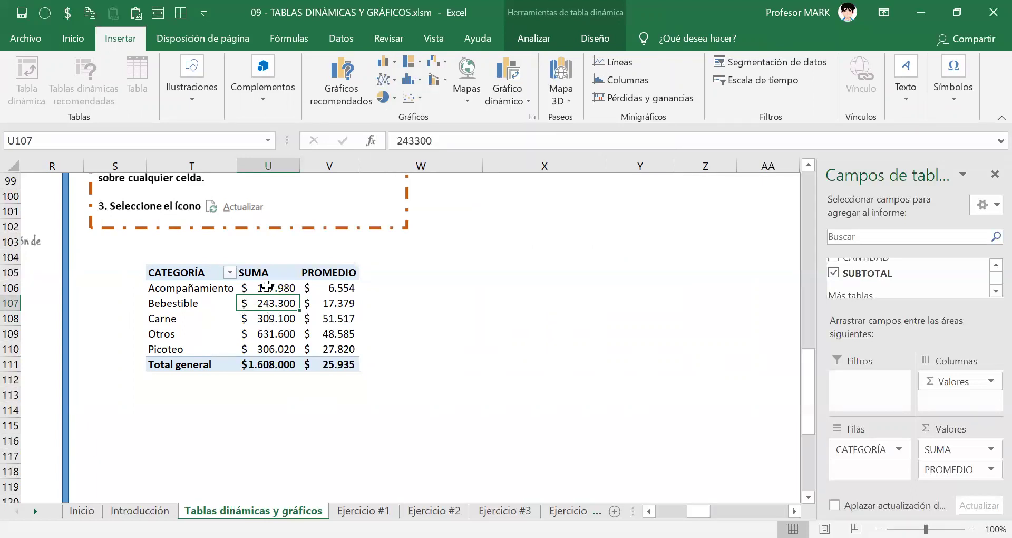
{"action": "left_click_drag", "start_coordinate": [266, 286], "coordinate": [307, 334]}
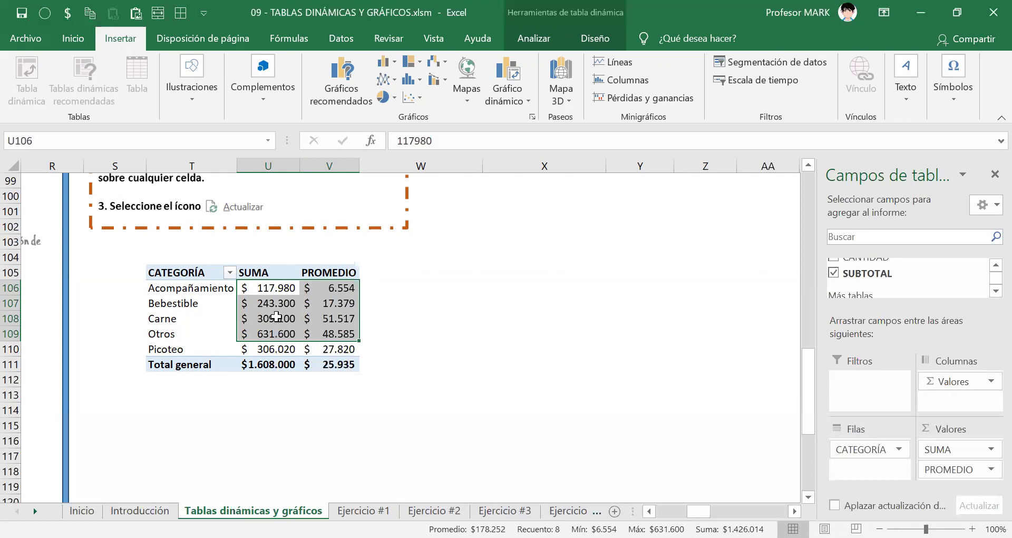
{"action": "left_click", "coordinate": [277, 317]}
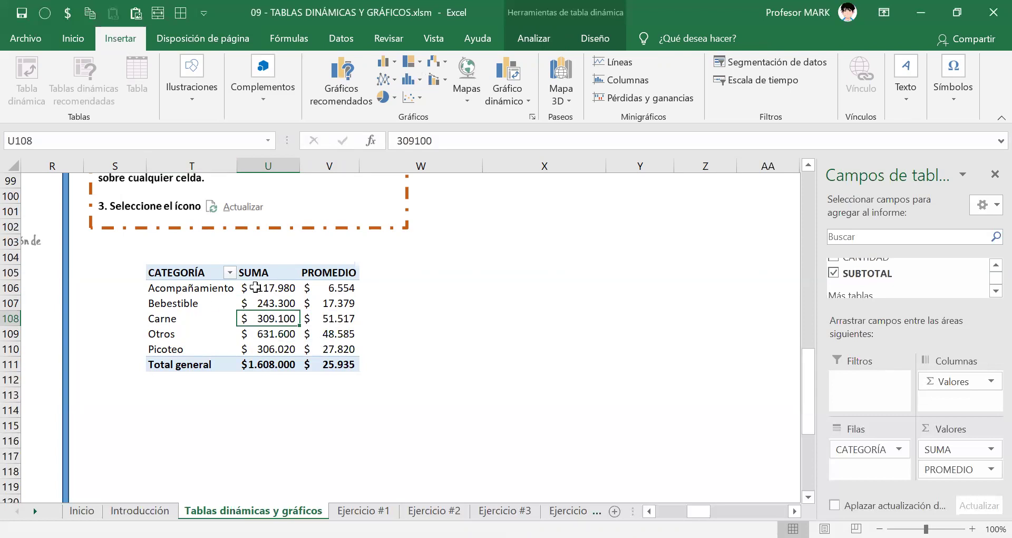
Insert a clustered column pivot chart from the SUMA and PROMEDIO pivot table and place it beside the table's data.
{"action": "left_click_drag", "start_coordinate": [255, 287], "coordinate": [332, 365]}
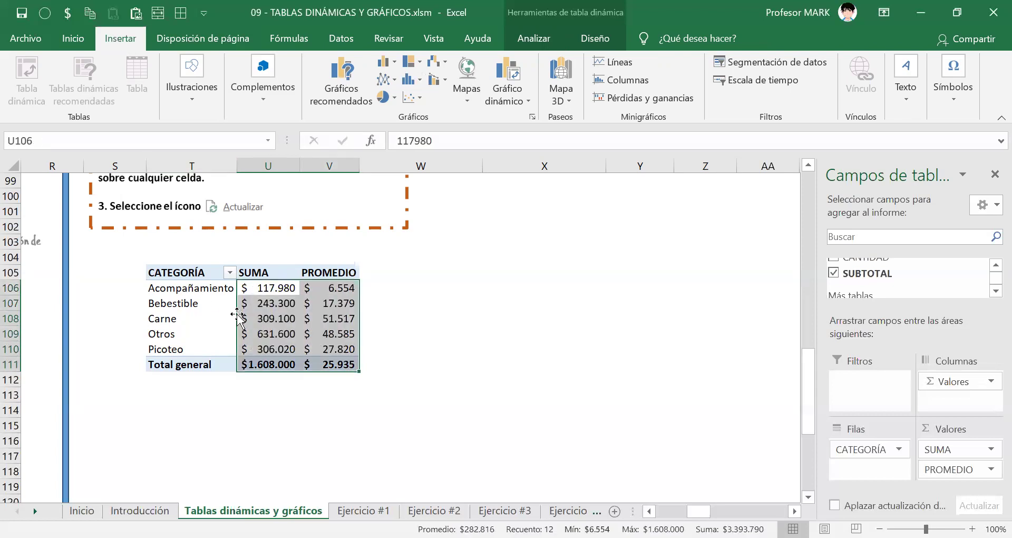
{"action": "left_click_drag", "start_coordinate": [266, 308], "coordinate": [326, 333]}
{"action": "left_click", "coordinate": [283, 314]}
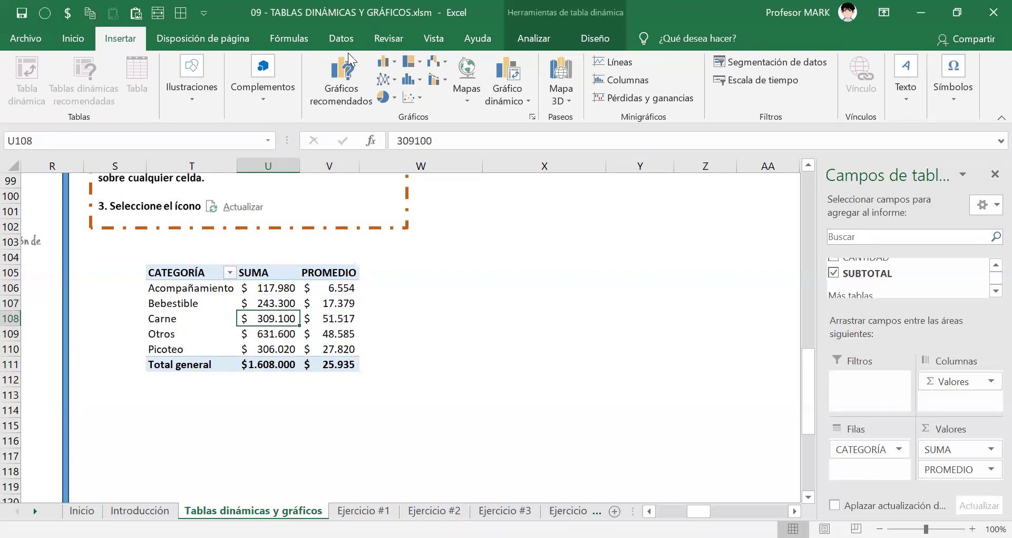
{"action": "left_click", "coordinate": [396, 62]}
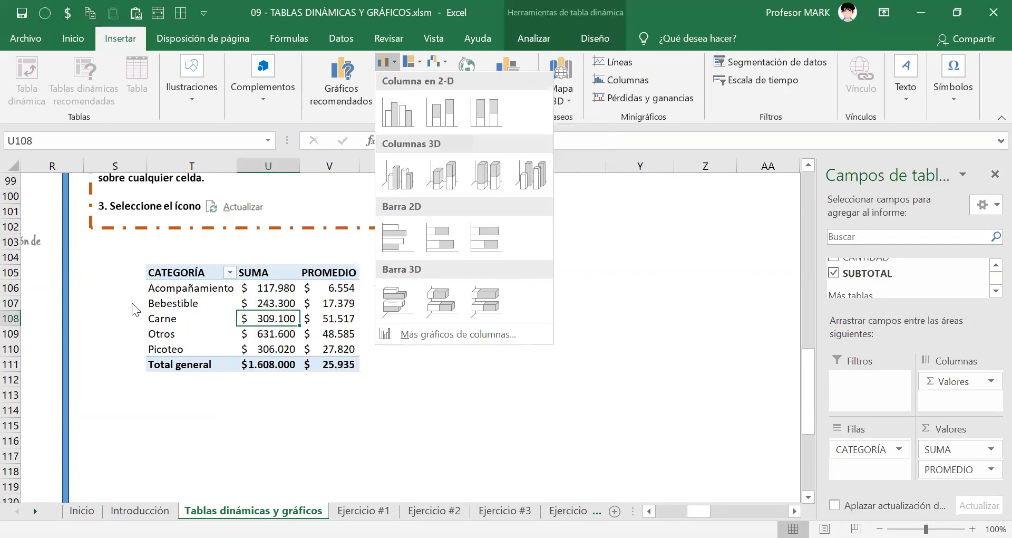
{"action": "left_click", "coordinate": [274, 317]}
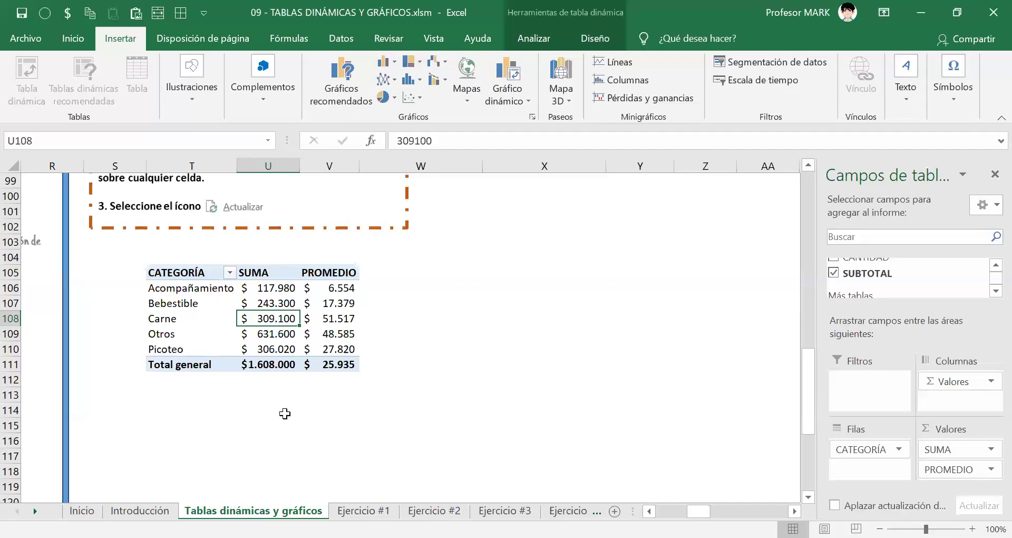
{"action": "key", "text": "alt+F1"}
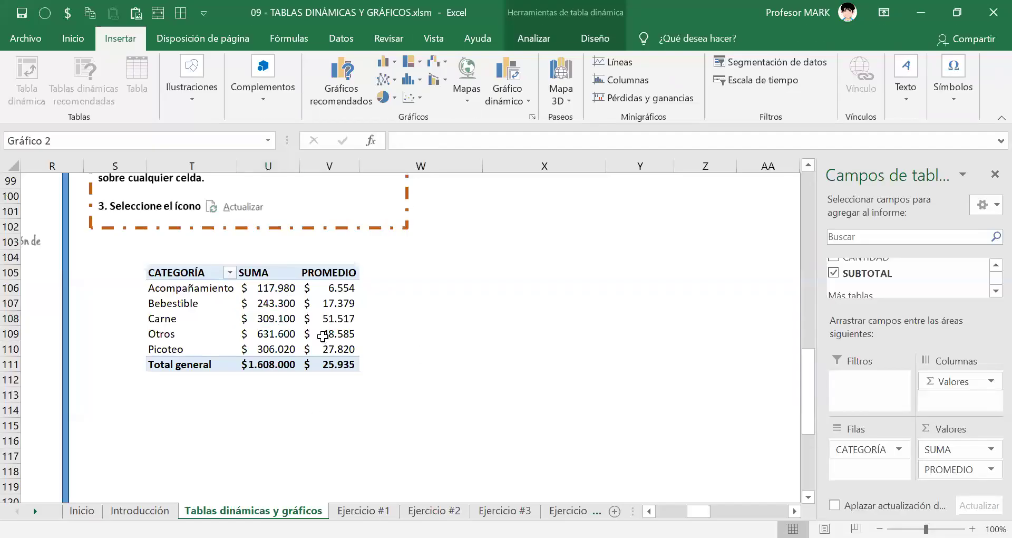
{"action": "left_click_drag", "start_coordinate": [325, 230], "coordinate": [490, 257]}
{"action": "left_click", "coordinate": [794, 511]}
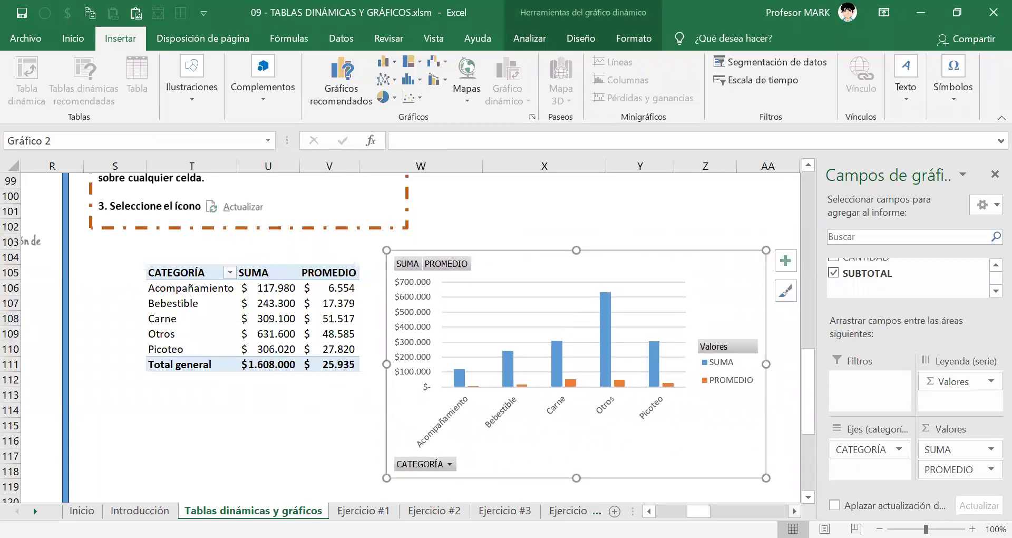
{"action": "left_click", "coordinate": [703, 225]}
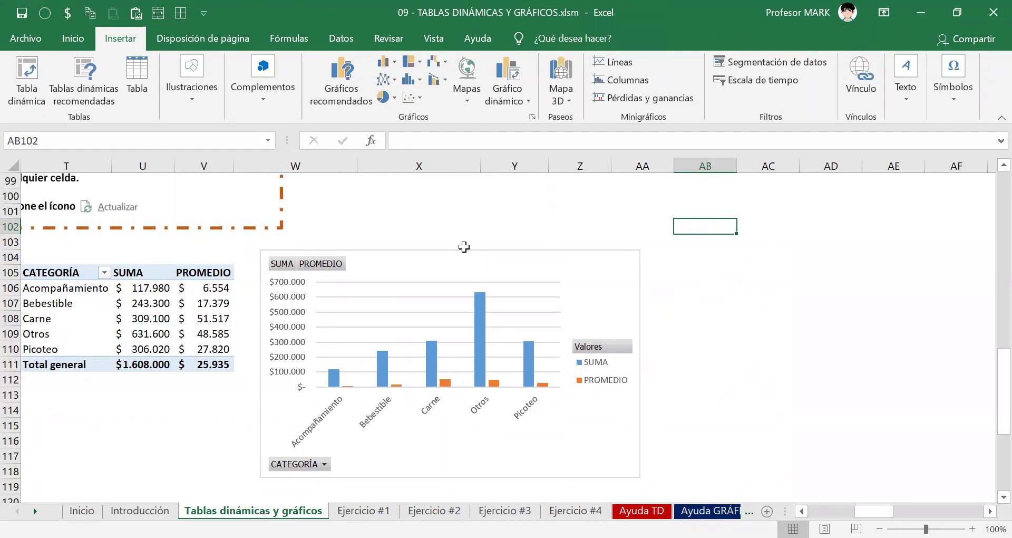
Examine the chart types available for changing the pivot chart, leaving its type as clustered columns.
{"action": "left_click", "coordinate": [601, 272]}
{"action": "right_click", "coordinate": [602, 272]}
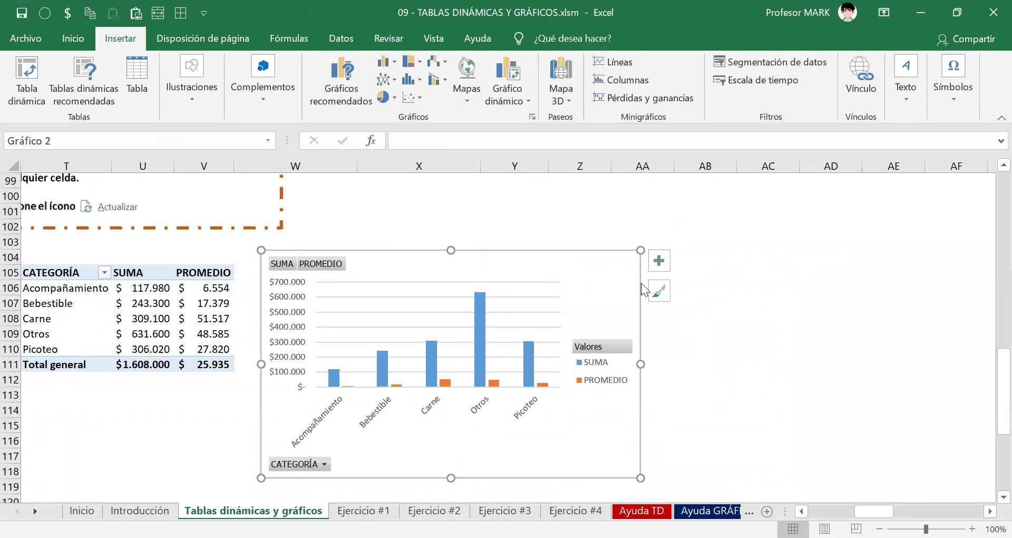
{"action": "left_click", "coordinate": [642, 286]}
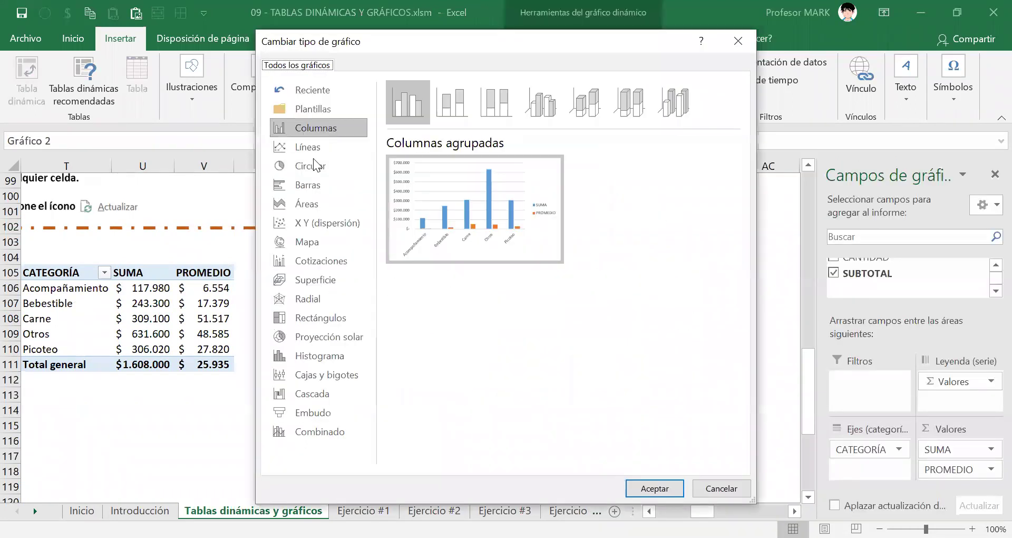
{"action": "left_click", "coordinate": [738, 40]}
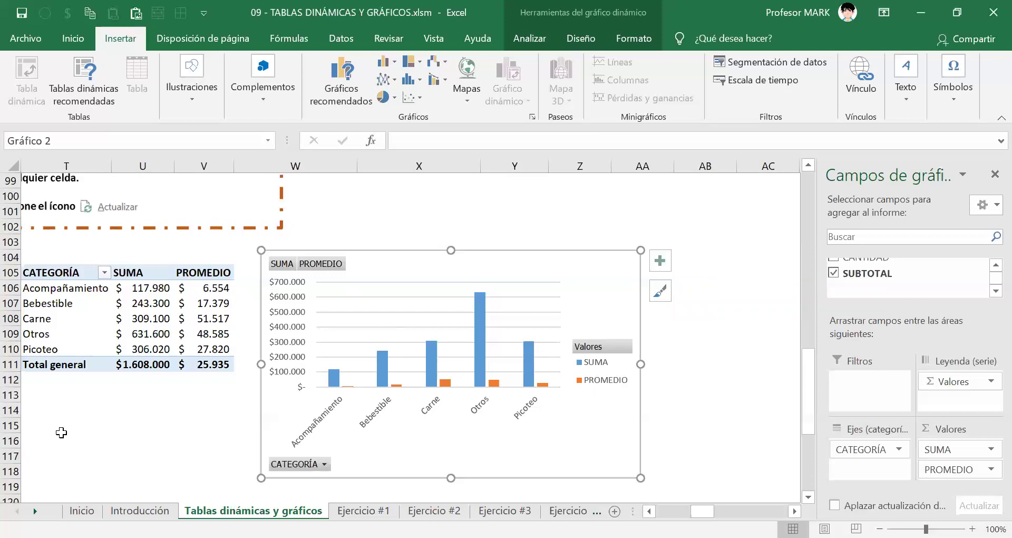
Add axis titles and a chart title to the pivot chart.
{"action": "left_click", "coordinate": [660, 260]}
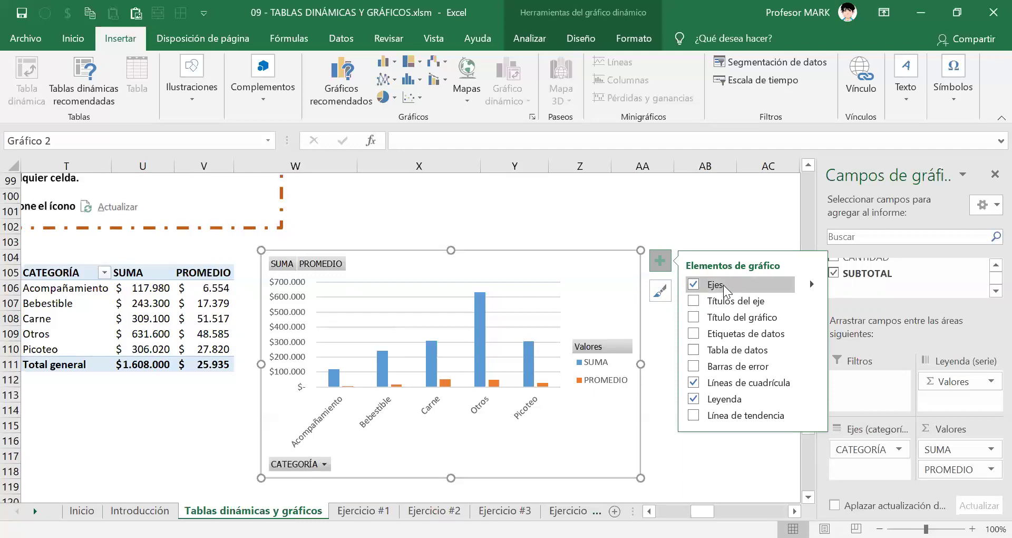
{"action": "left_click", "coordinate": [693, 301]}
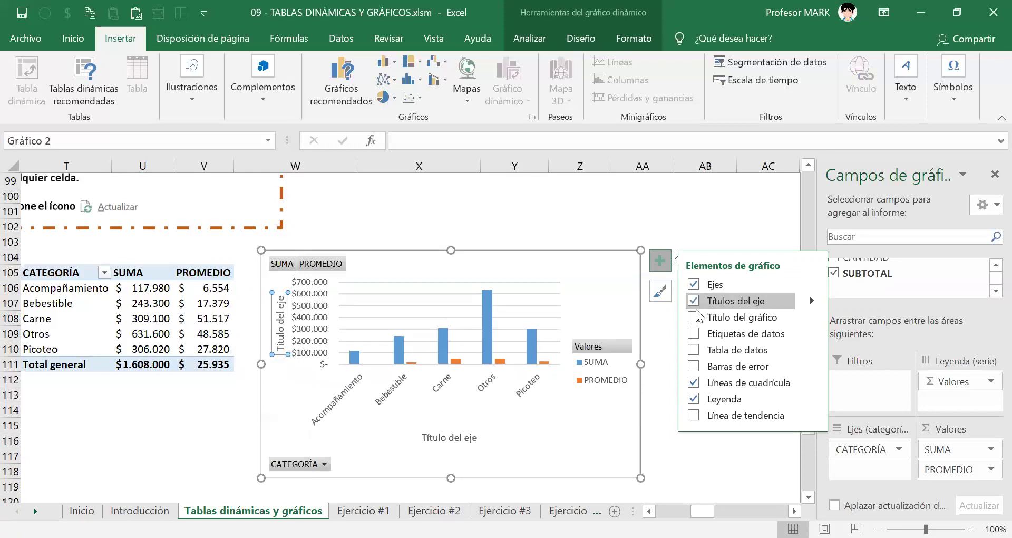
{"action": "left_click", "coordinate": [694, 317]}
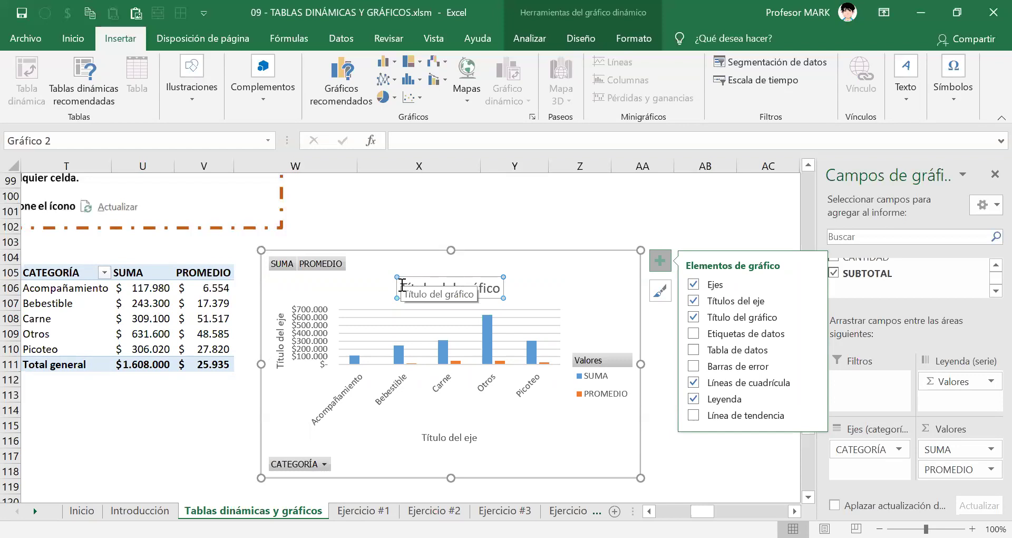
{"action": "left_click", "coordinate": [379, 263]}
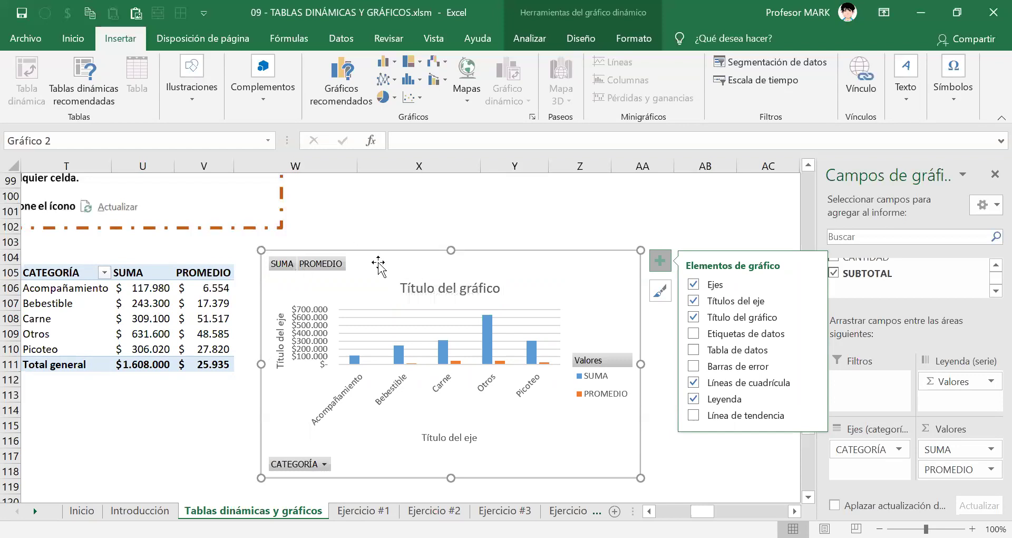
Review the chart elements that can be added through the chart design tools, including the primary axis options.
{"action": "left_click", "coordinate": [543, 38]}
{"action": "left_click", "coordinate": [580, 38]}
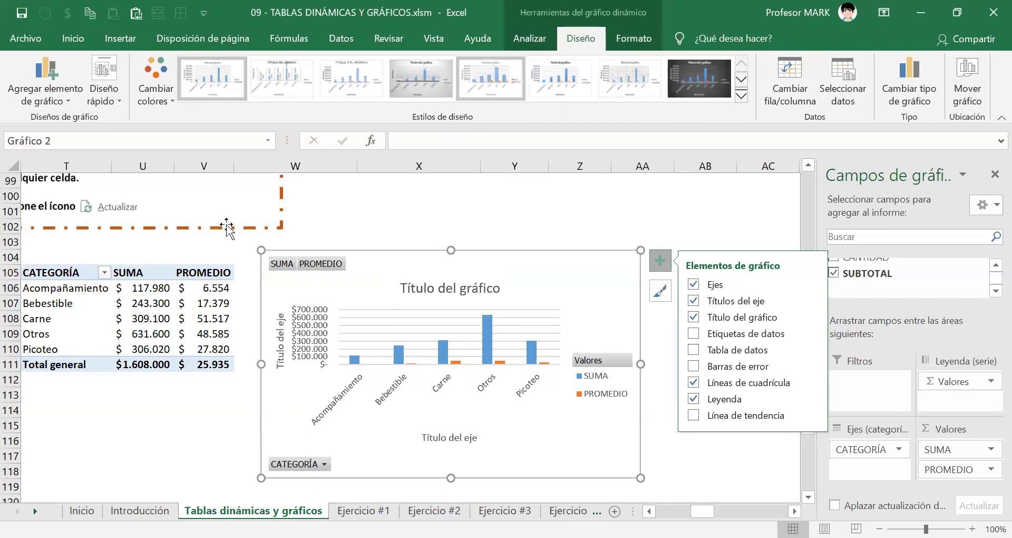
{"action": "left_click", "coordinate": [66, 102]}
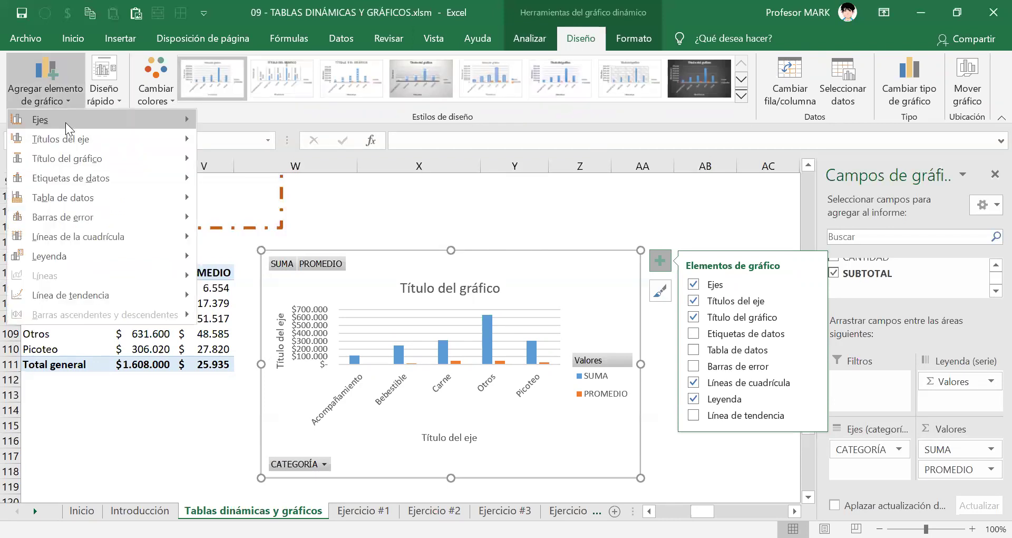
{"action": "mouse_move", "coordinate": [66, 122]}
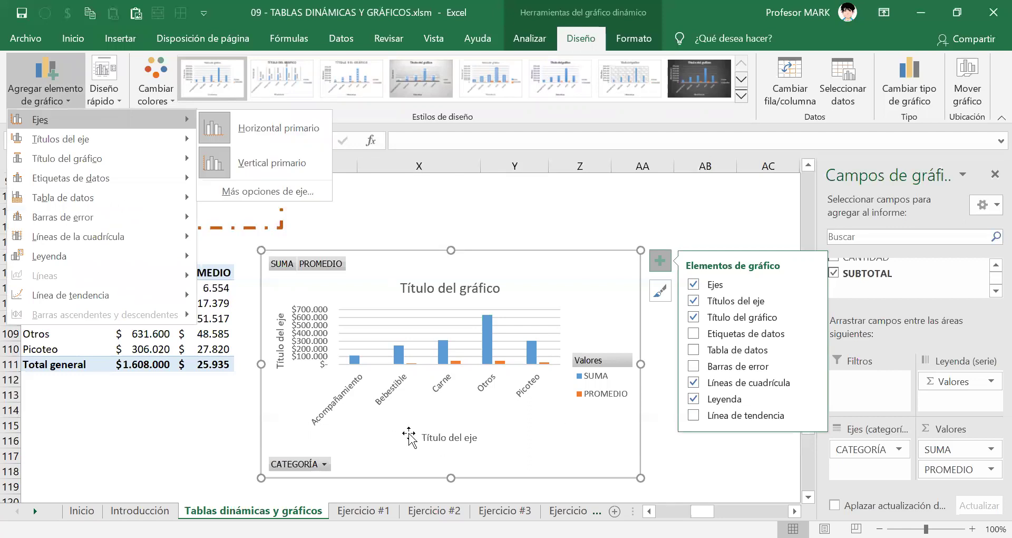
{"action": "left_click", "coordinate": [576, 412]}
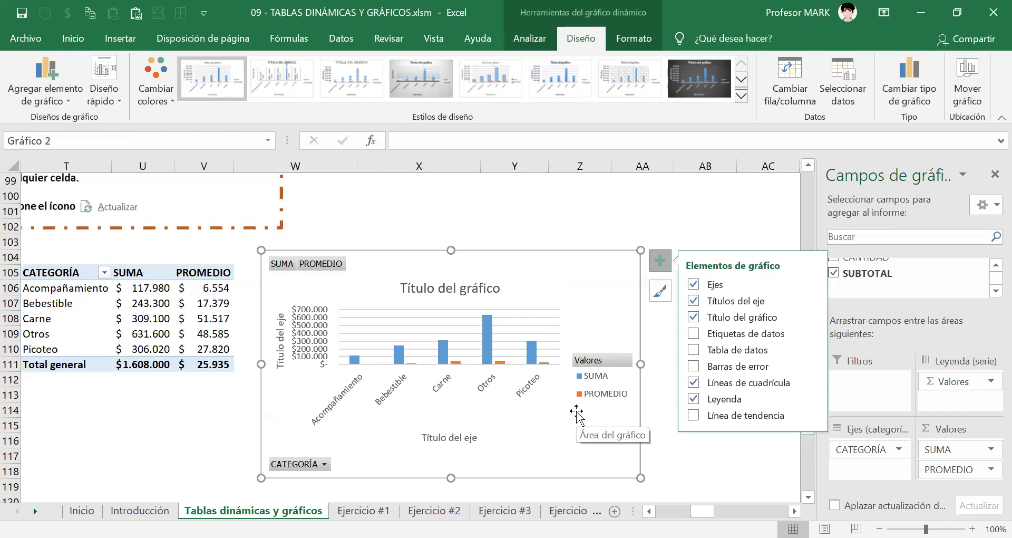
Enlarge the pivot chart in both directions and set its horizontal axis title to a bold CATEGORÍA.
{"action": "scroll", "coordinate": [676, 460], "scroll_direction": "down", "scroll_amount": 2}
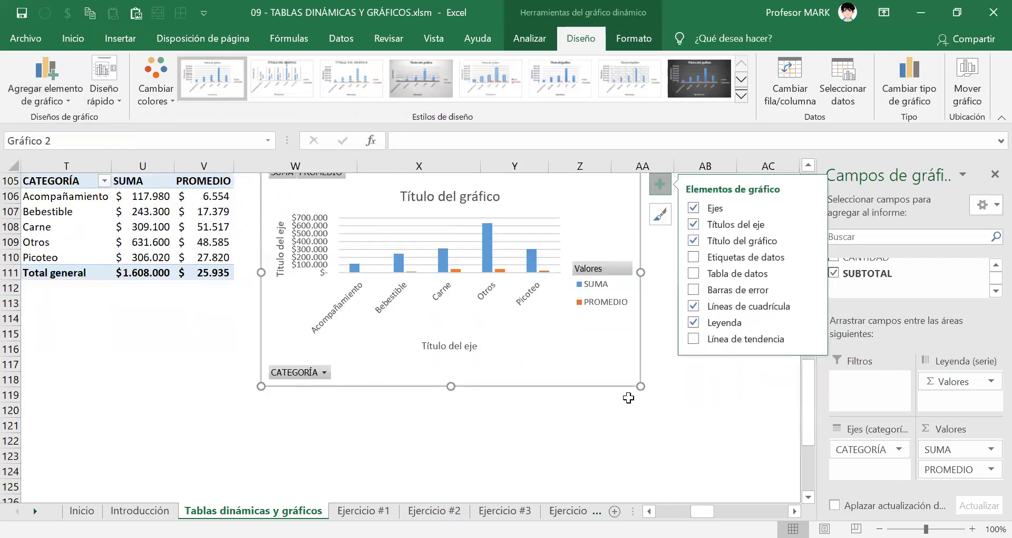
{"action": "left_click_drag", "start_coordinate": [641, 386], "coordinate": [757, 464]}
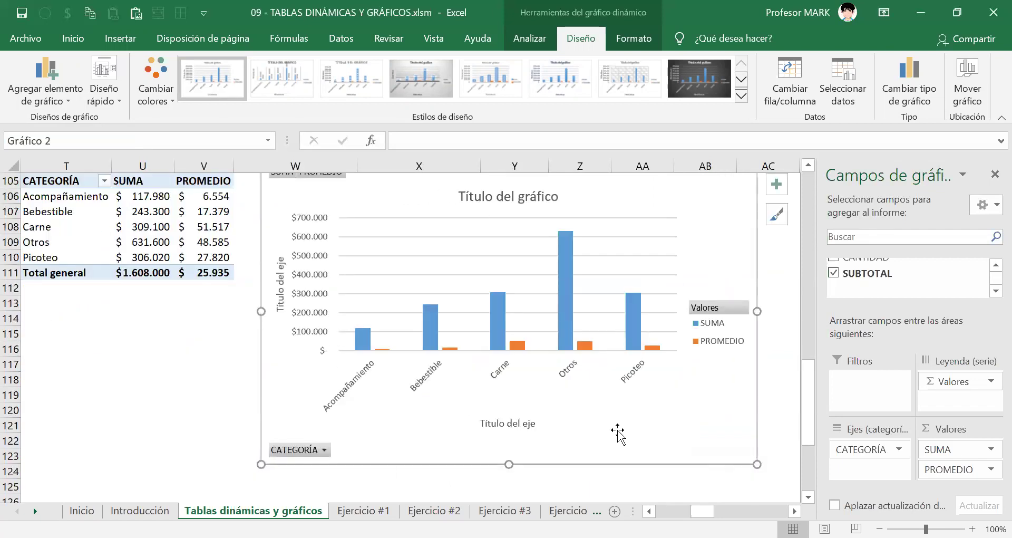
{"action": "left_click", "coordinate": [513, 426]}
{"action": "type", "text": "C"}
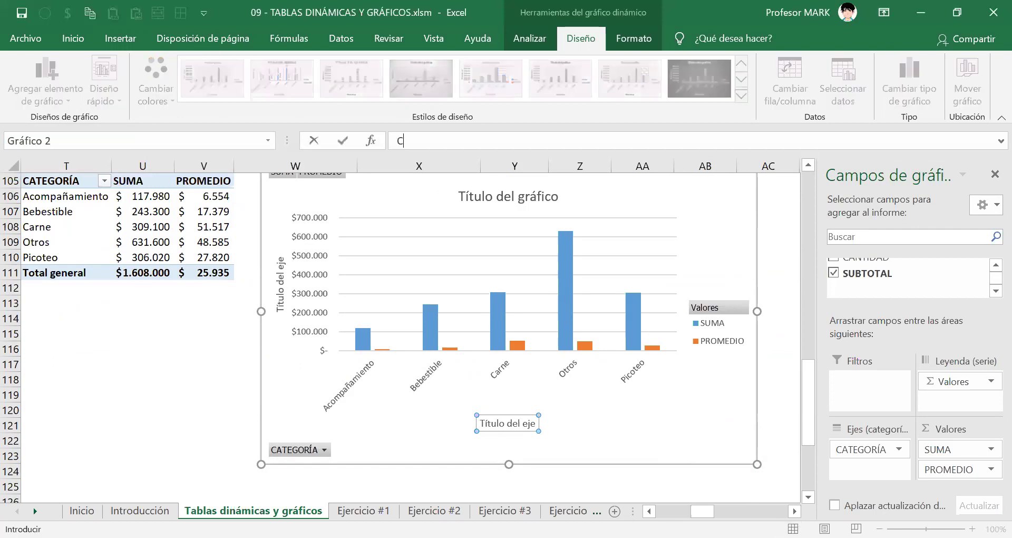
{"action": "type", "text": "ATEGORÍA"}
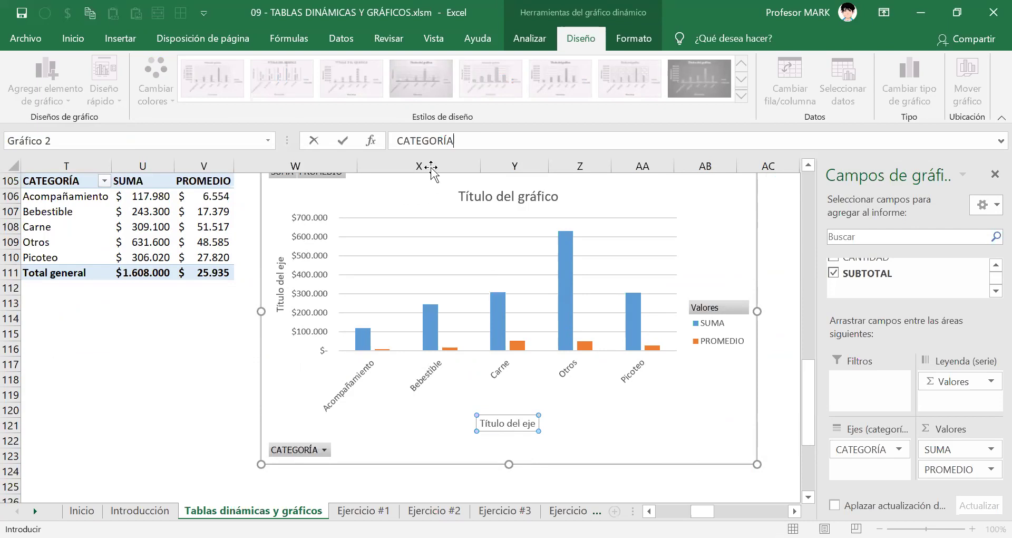
{"action": "left_click_drag", "start_coordinate": [397, 140], "coordinate": [462, 141]}
{"action": "left_click", "coordinate": [461, 141]}
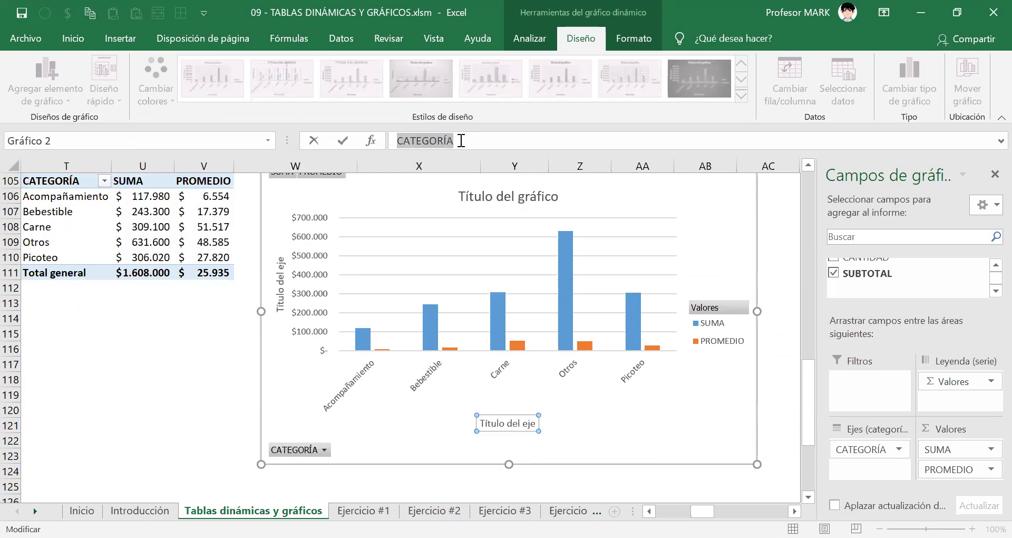
{"action": "key", "text": "Return"}
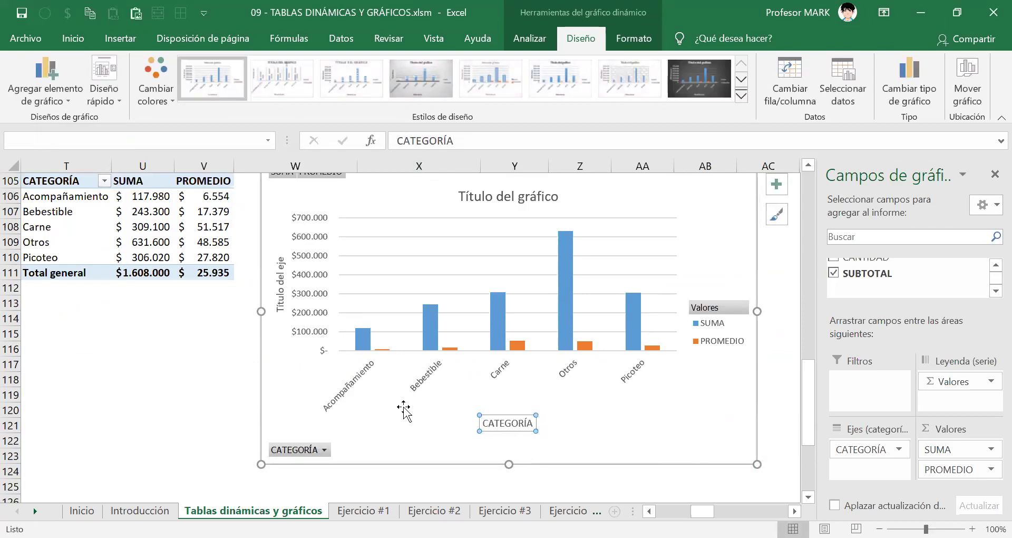
{"action": "left_click", "coordinate": [80, 46]}
{"action": "left_click", "coordinate": [92, 97]}
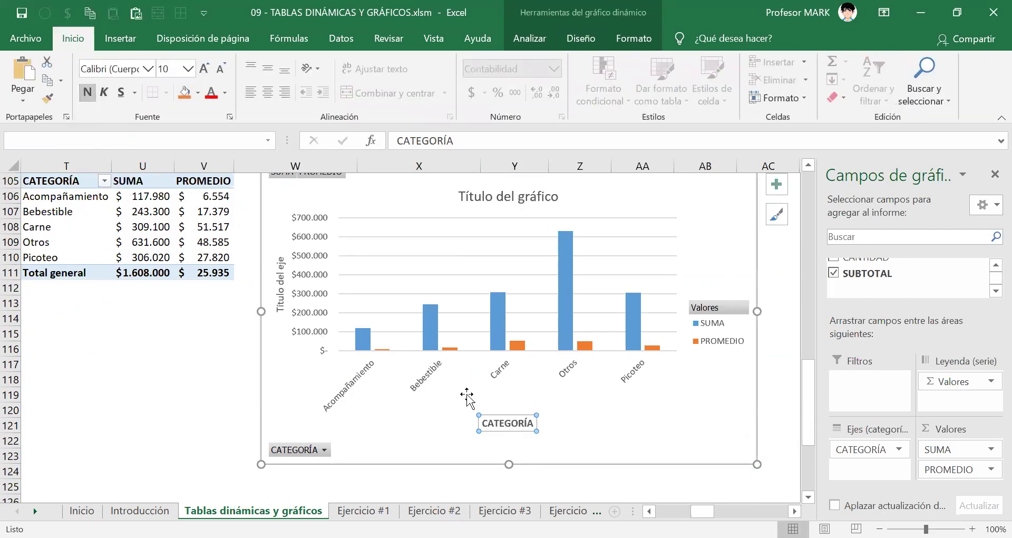
Set the chart's vertical axis title to RECUENTO in bold.
{"action": "left_click", "coordinate": [280, 278]}
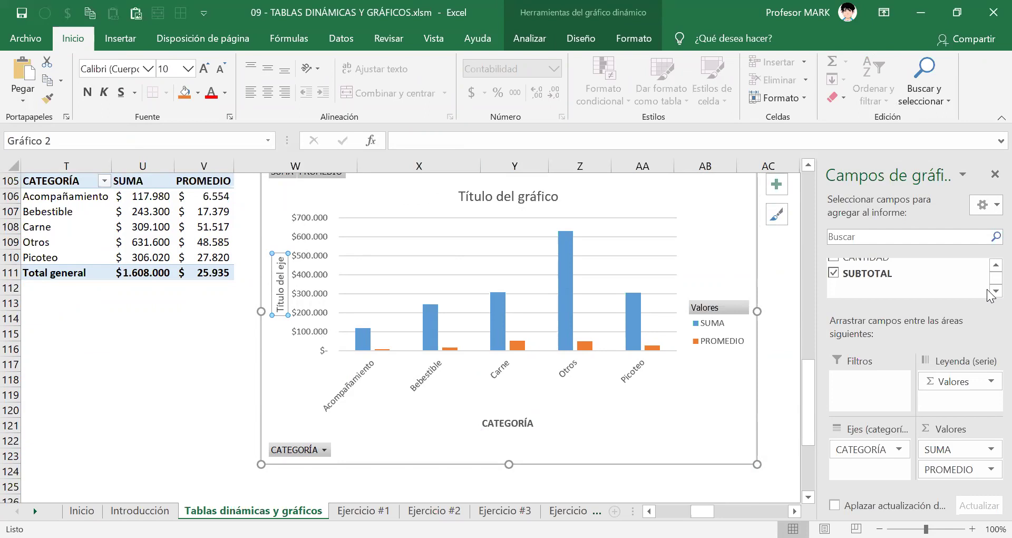
{"action": "type", "text": "NÚME"}
{"action": "key", "text": "BackSpace"}
{"action": "key", "text": "BackSpace"}
{"action": "key", "text": "BackSpace"}
{"action": "key", "text": "BackSpace"}
{"action": "type", "text": "RECUENTO"}
{"action": "key", "text": "Return"}
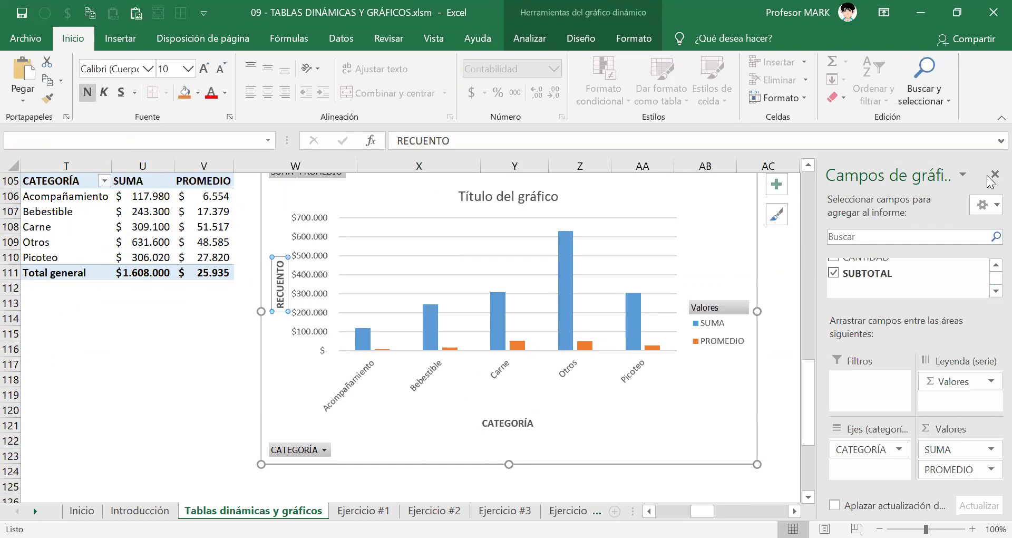
Set the chart title to "VALOR TOTAL Y PROMEDIO PARA LAS CATEGORÍAS" and make it bold.
{"action": "left_click", "coordinate": [515, 200]}
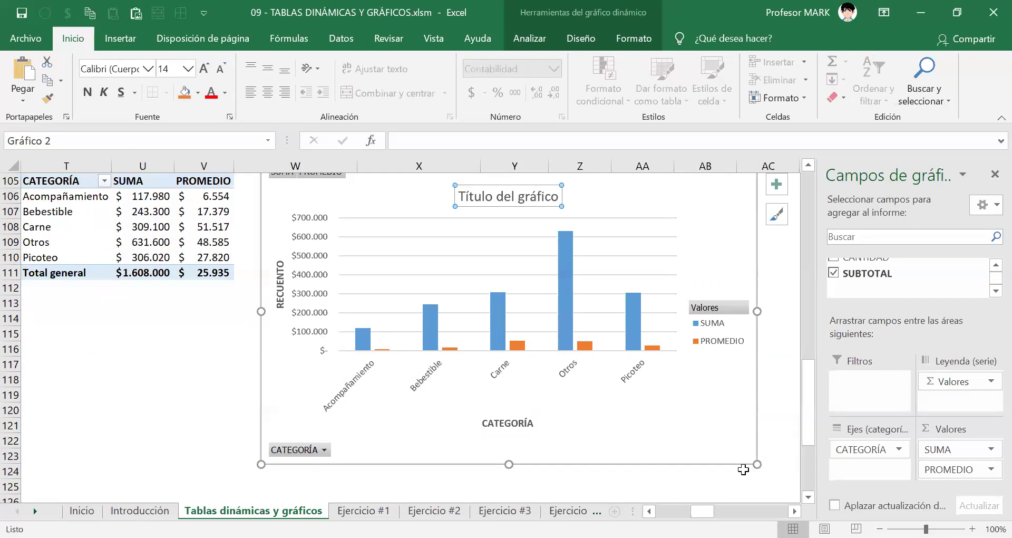
{"action": "type", "text": "VA"}
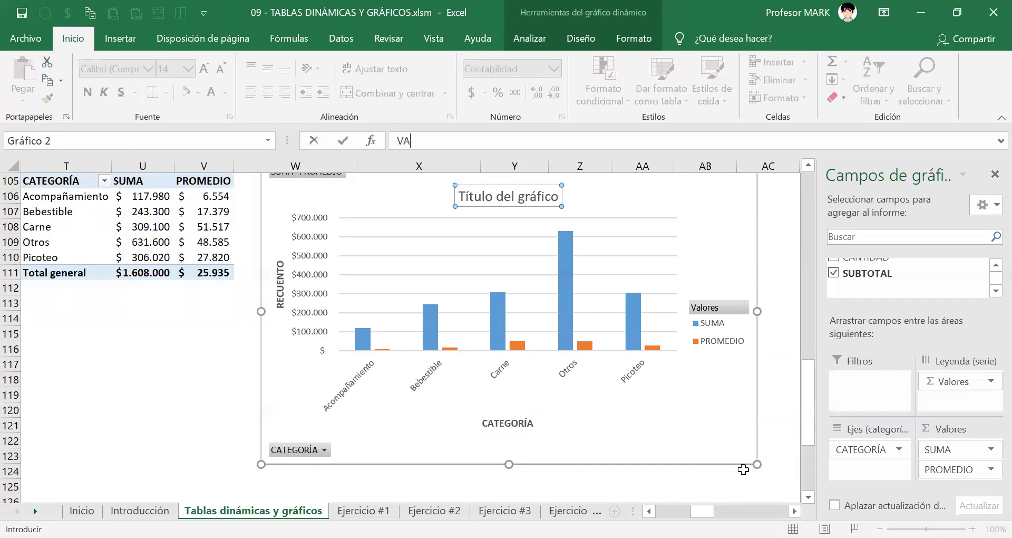
{"action": "type", "text": "LOR TOTAL Y PROMEDIO PARA LAS CATEGORÍAS"}
{"action": "key", "text": "Return"}
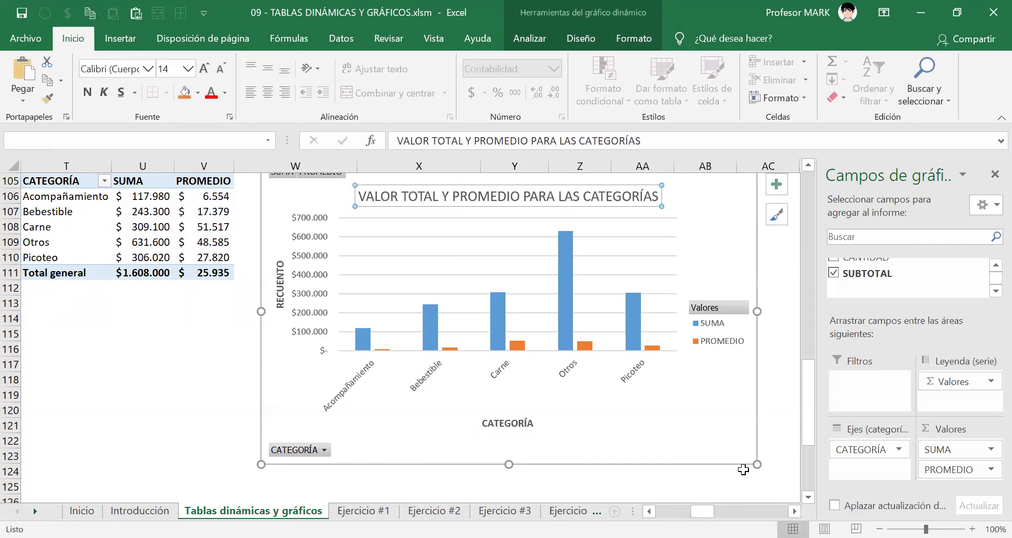
{"action": "key", "text": "ctrl+n"}
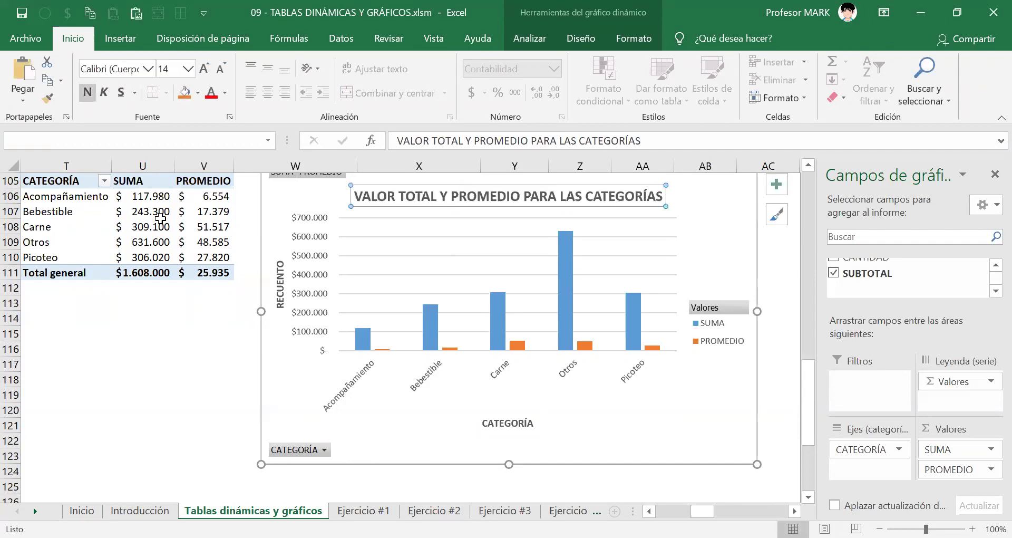
{"action": "key", "text": "ctrl+g"}
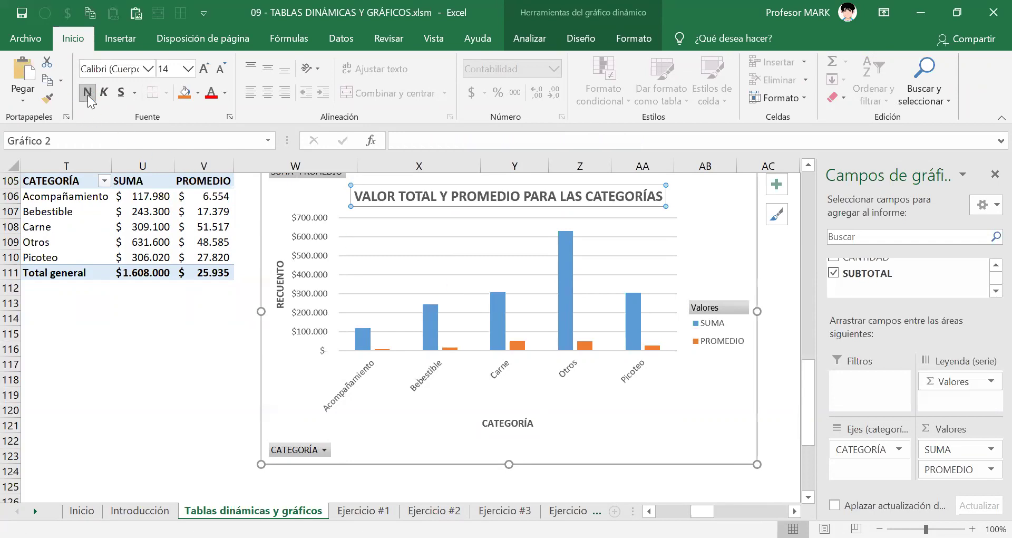
Fill the columns of the chart's SUMA series with the standard red colour.
{"action": "left_click", "coordinate": [630, 433]}
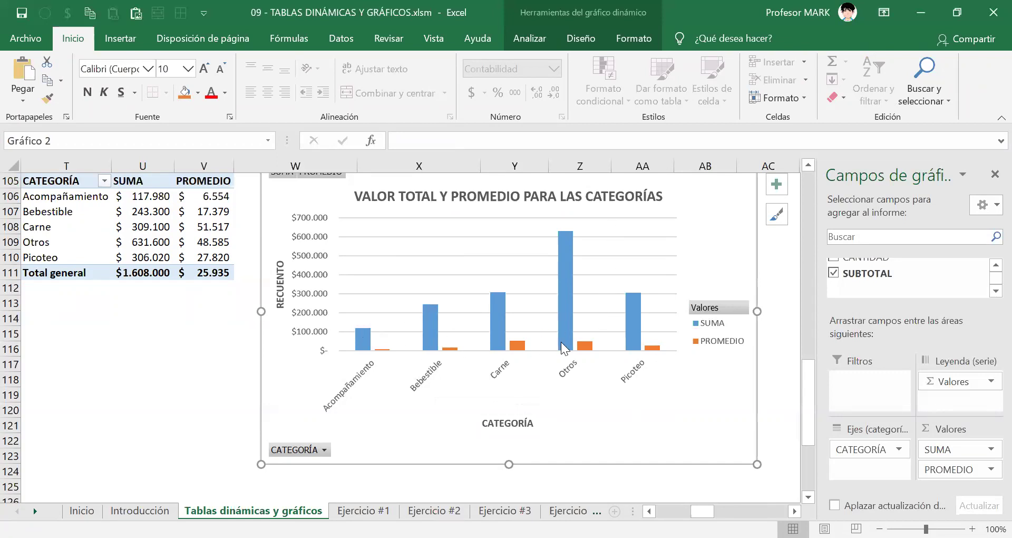
{"action": "left_click", "coordinate": [568, 261]}
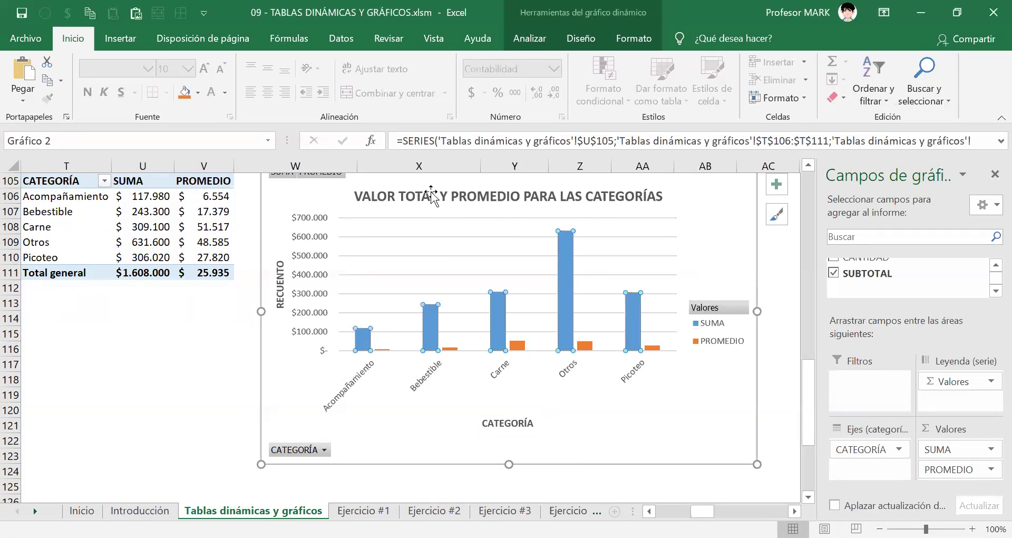
{"action": "left_click", "coordinate": [641, 37]}
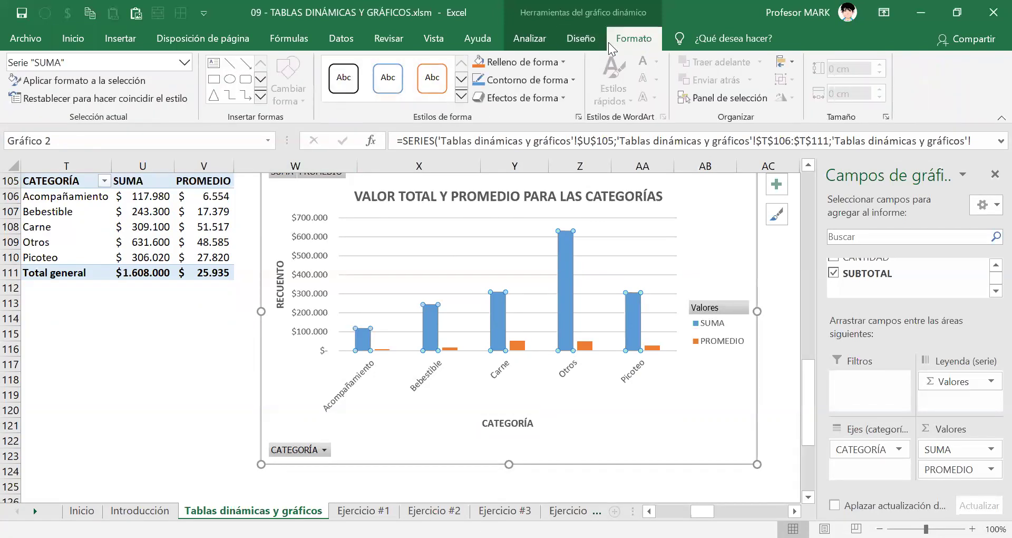
{"action": "left_click", "coordinate": [560, 62]}
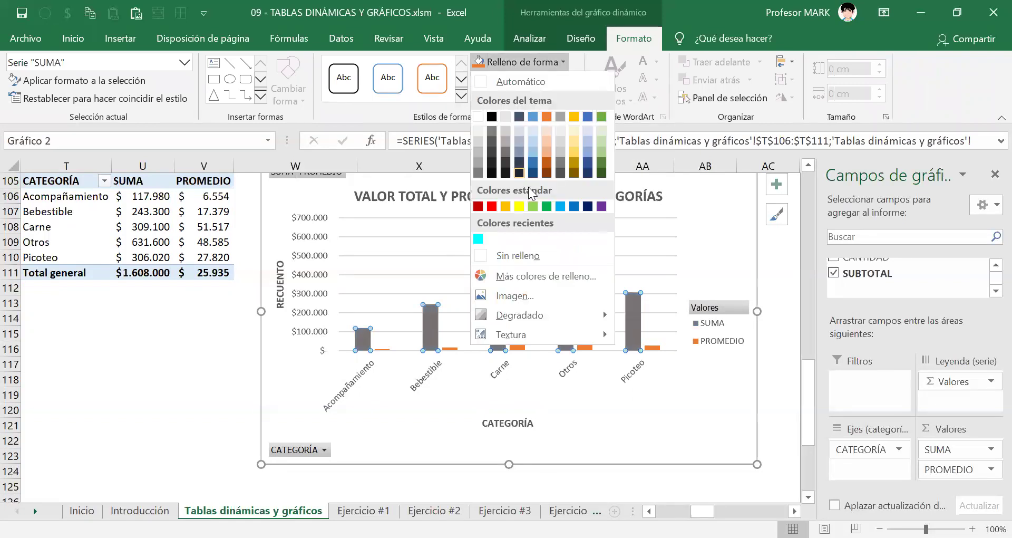
{"action": "left_click", "coordinate": [494, 207]}
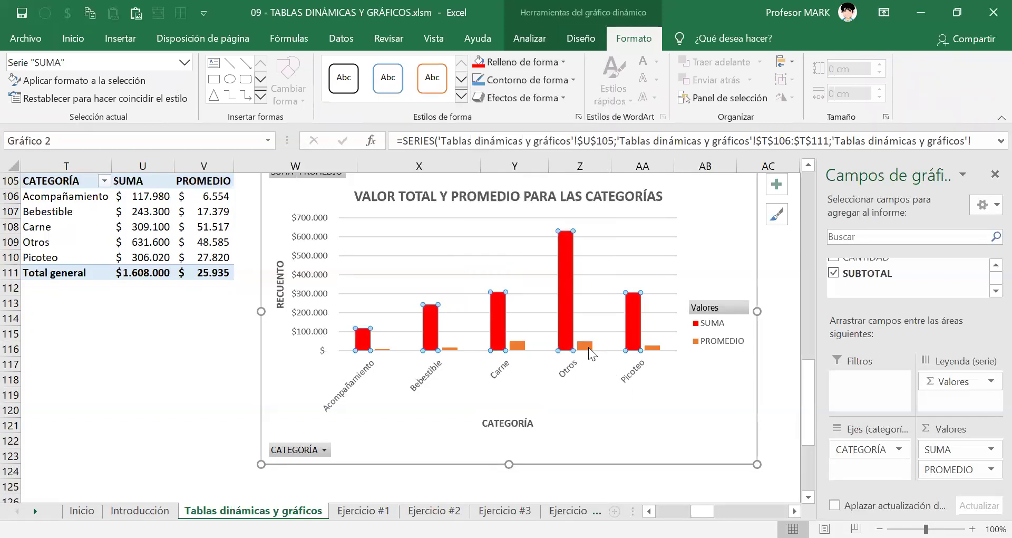
Fill the columns of the chart's PROMEDIO series with standard green and deselect the chart.
{"action": "left_click", "coordinate": [587, 346]}
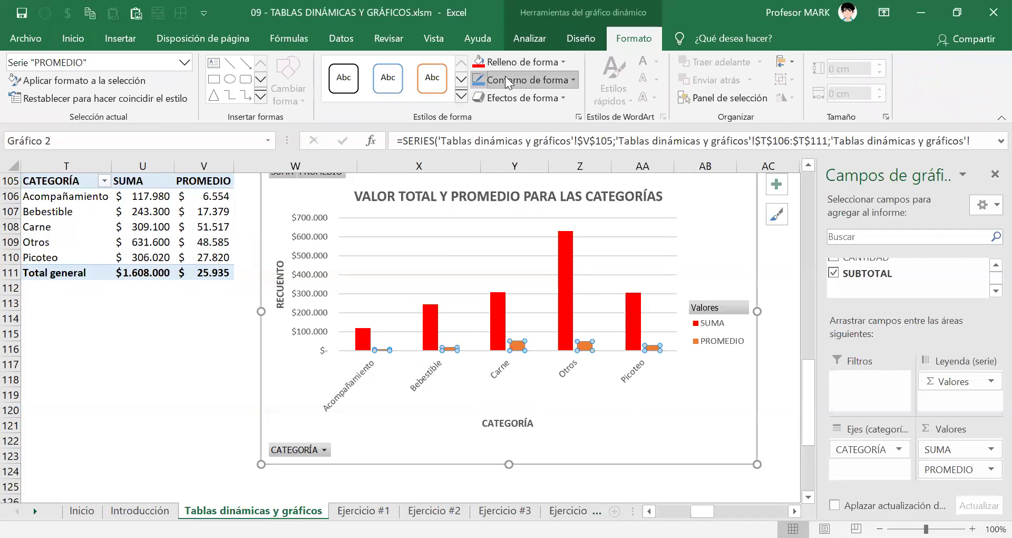
{"action": "left_click", "coordinate": [517, 62]}
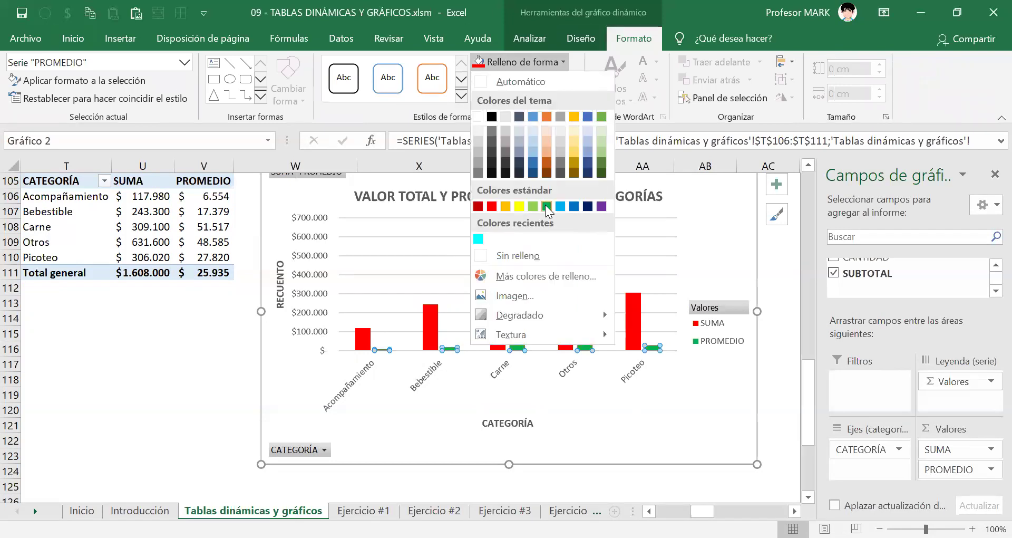
{"action": "left_click", "coordinate": [546, 206]}
{"action": "left_click", "coordinate": [228, 408]}
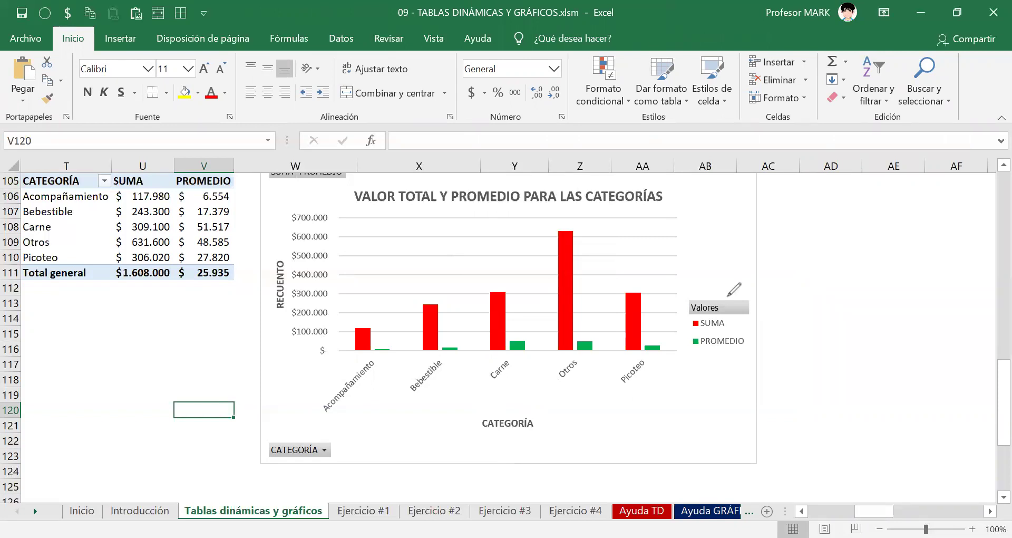
{"action": "left_click_drag", "start_coordinate": [707, 290], "coordinate": [701, 289]}
{"action": "left_click", "coordinate": [692, 332]}
{"action": "mouse_move", "coordinate": [730, 333]}
{"action": "left_mouse_down"}
{"action": "mouse_move", "coordinate": [691, 332]}
{"action": "mouse_move", "coordinate": [732, 351]}
{"action": "left_mouse_up"}
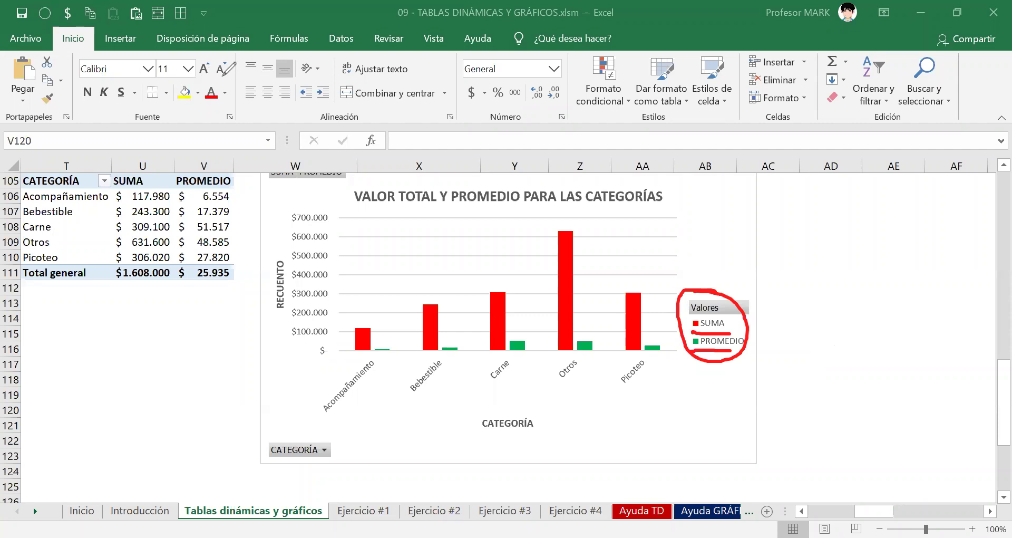
{"action": "left_click", "coordinate": [704, 120]}
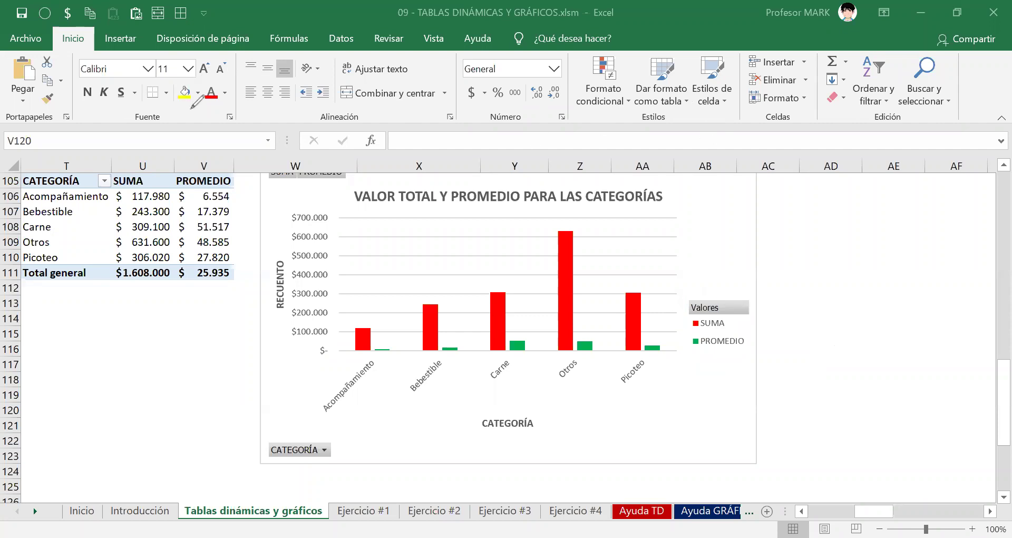